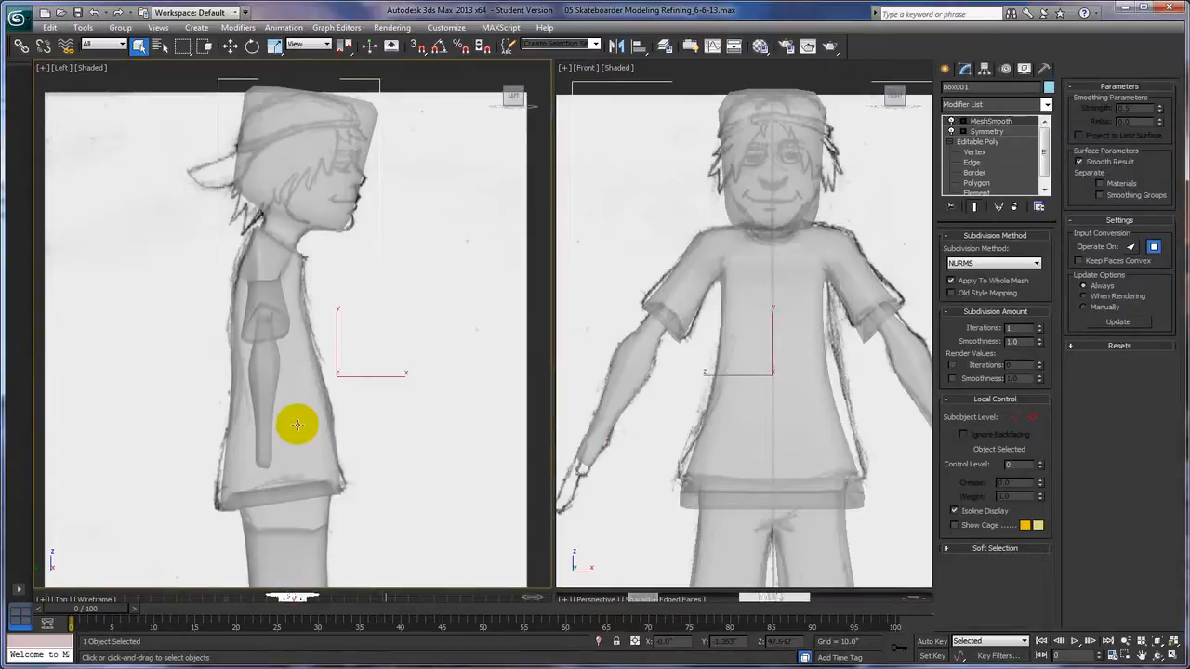
In vertex mode, move the two front-side vertices of the lower shirt slightly forward in the side view to even out their spacing
click(972, 153)
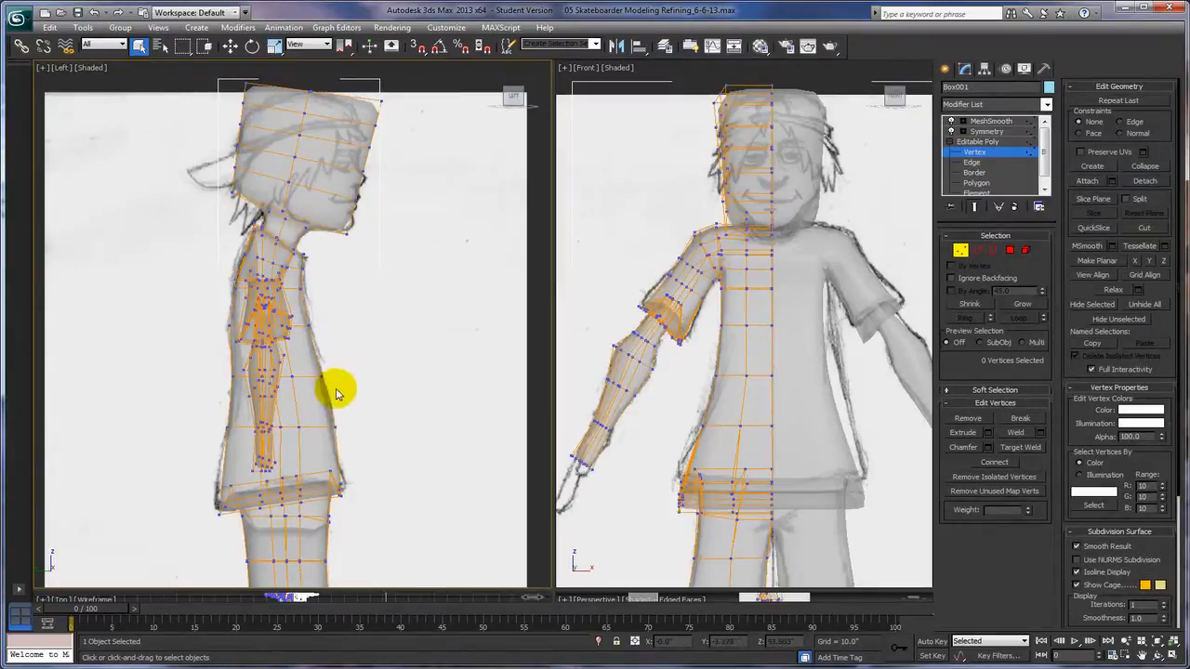
click(289, 374)
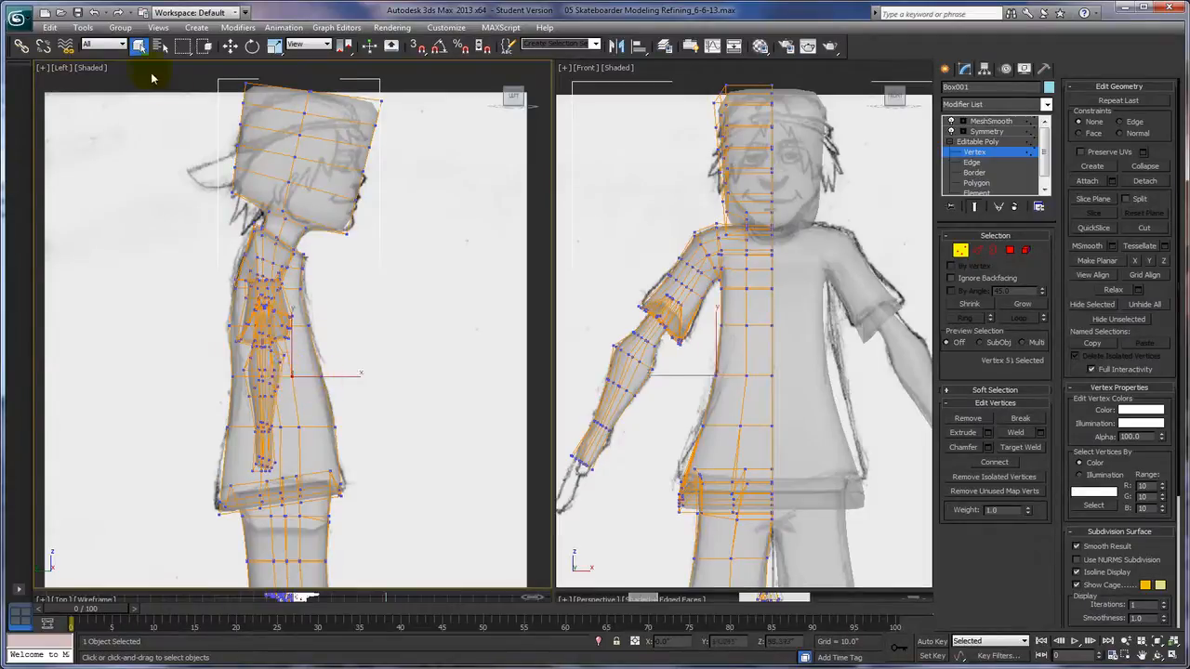
click(231, 45)
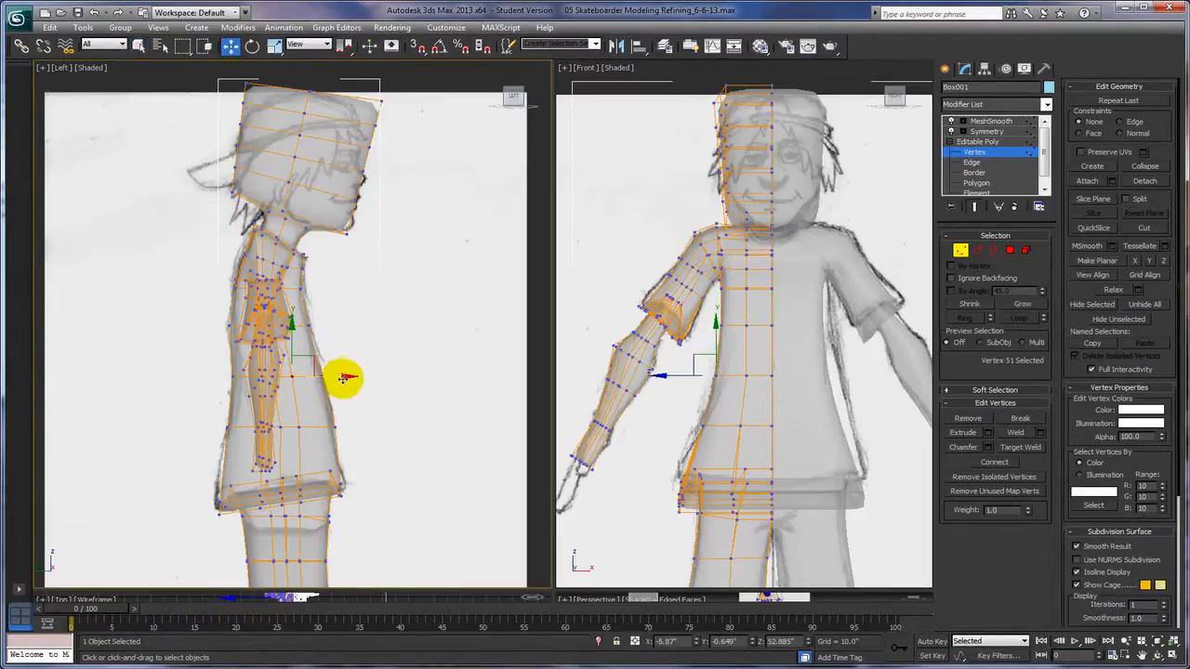
drag(344, 376, 351, 377)
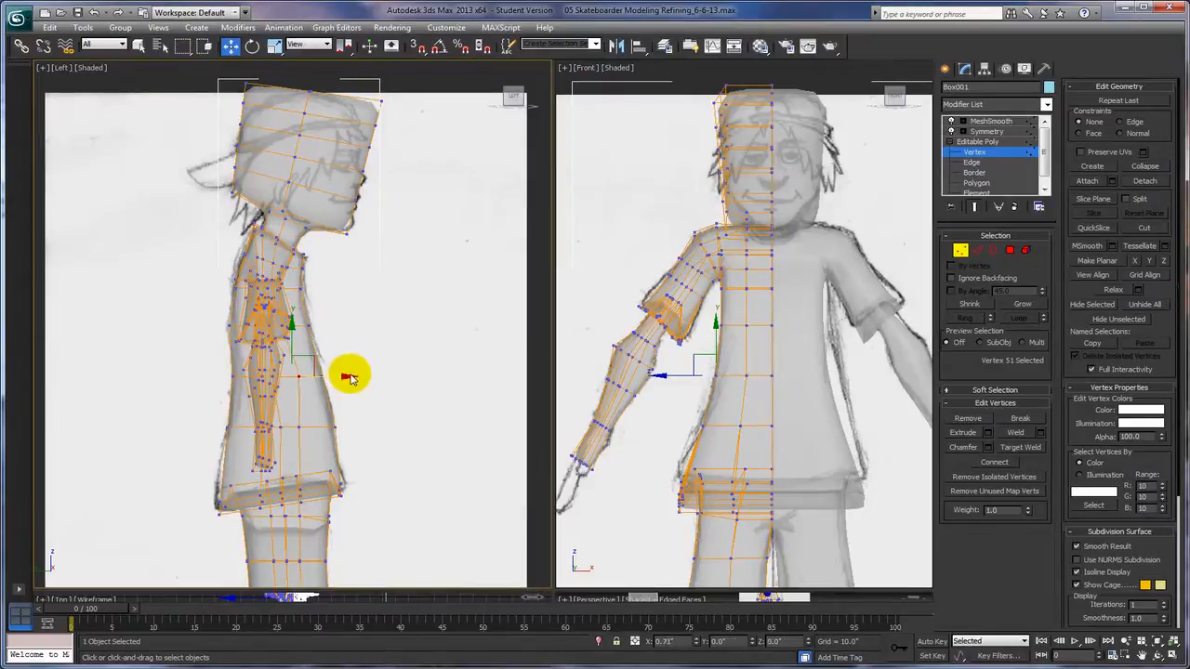
click(299, 427)
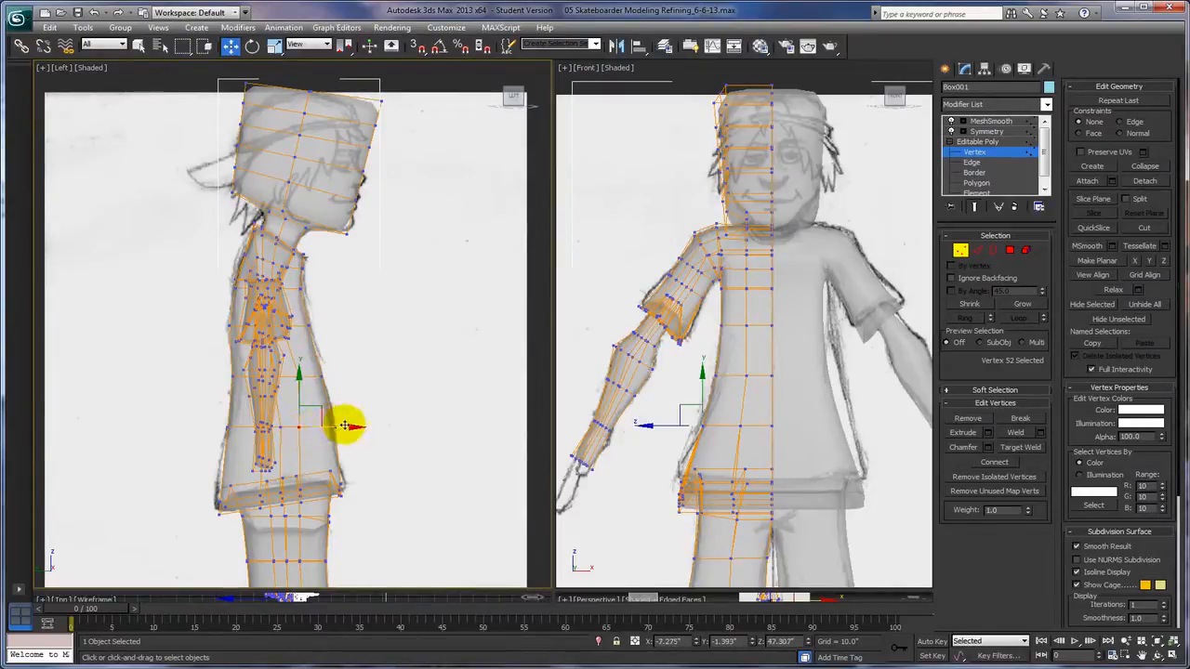
drag(348, 426, 354, 426)
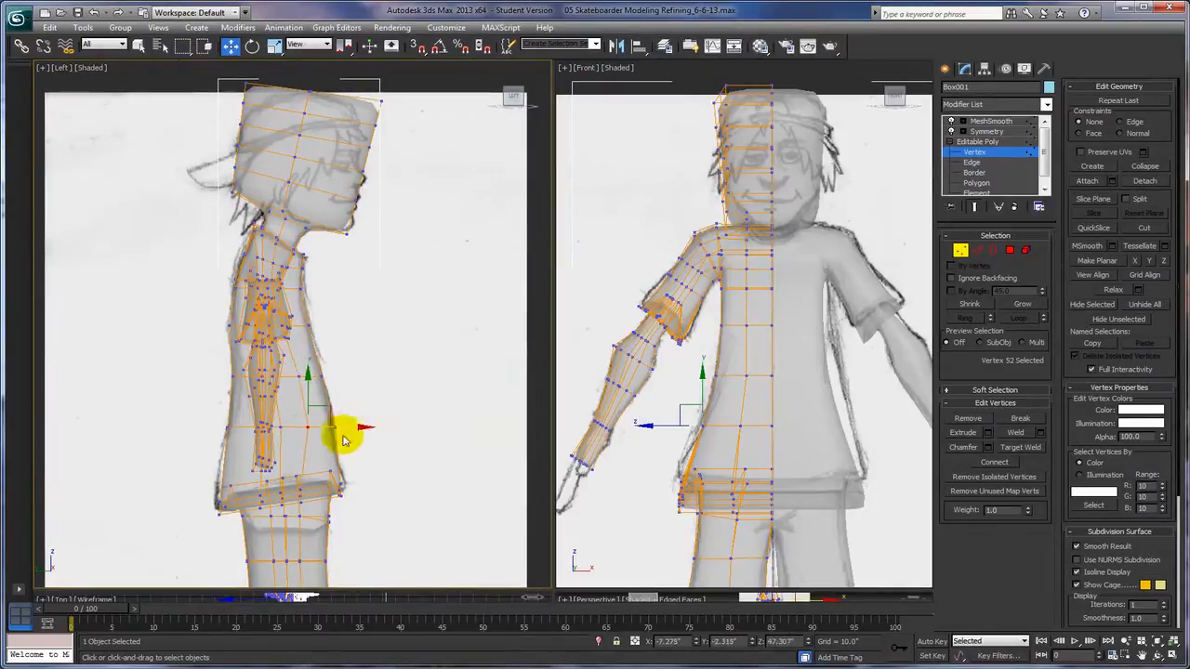
click(279, 428)
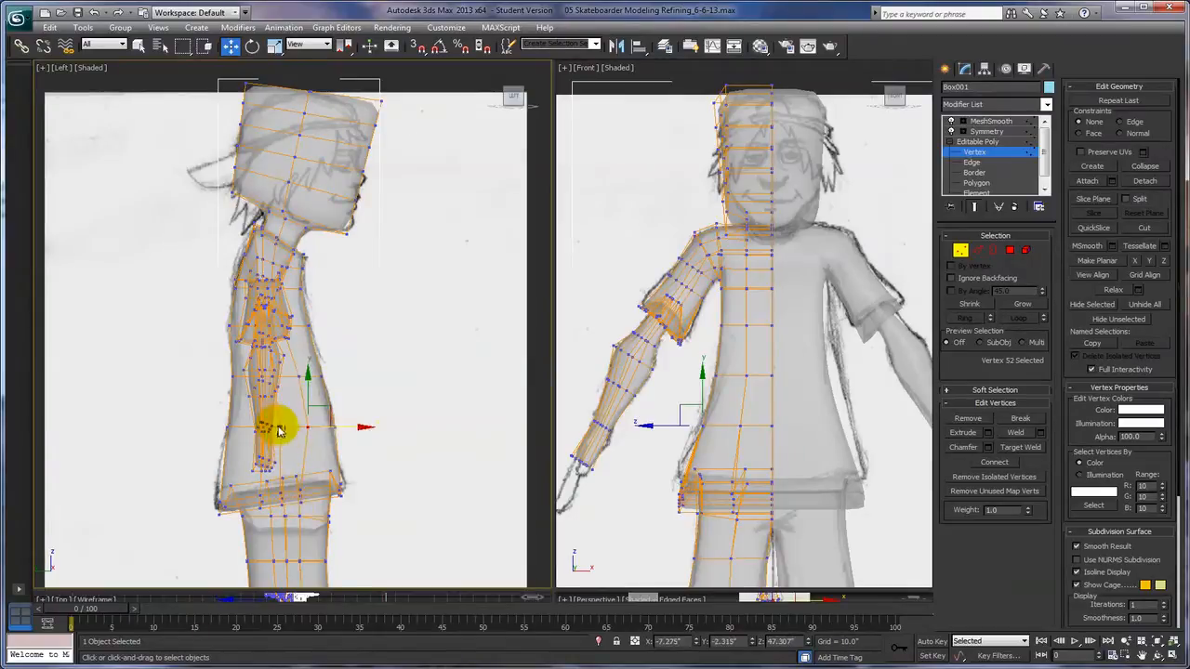
click(279, 427)
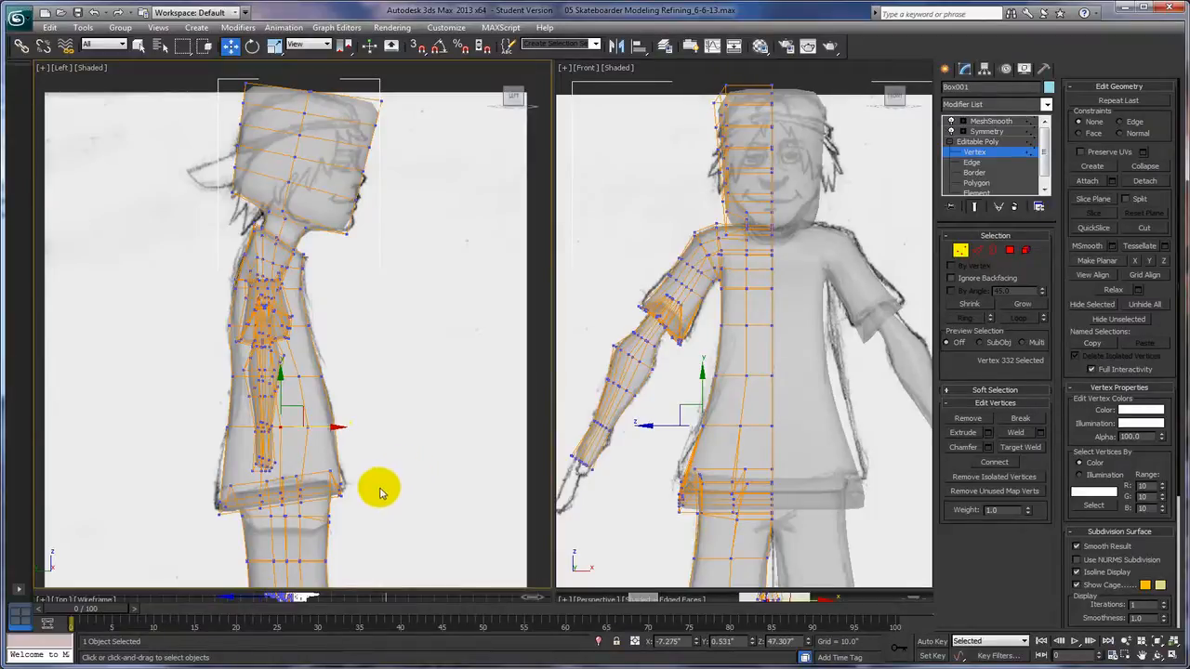
Shift the front-side vertex pairs of the trouser leg forward, row by row from the upper thigh down to the shin
drag(293, 512, 363, 517)
drag(291, 555, 305, 565)
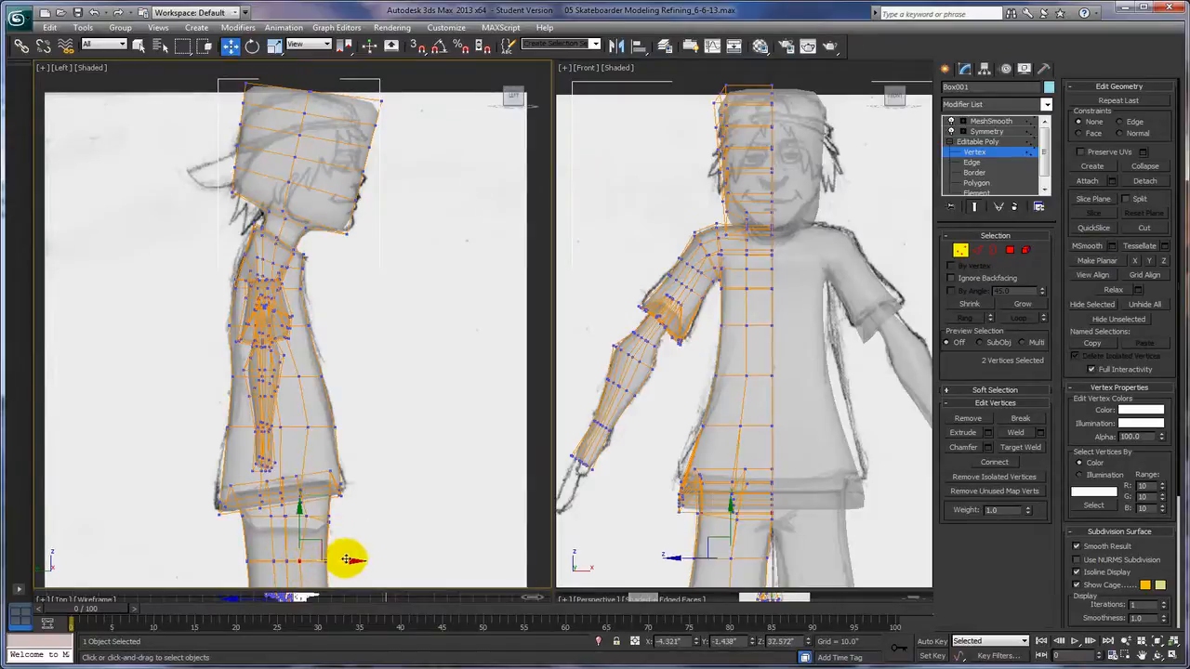
middle_drag(388, 542, 340, 393)
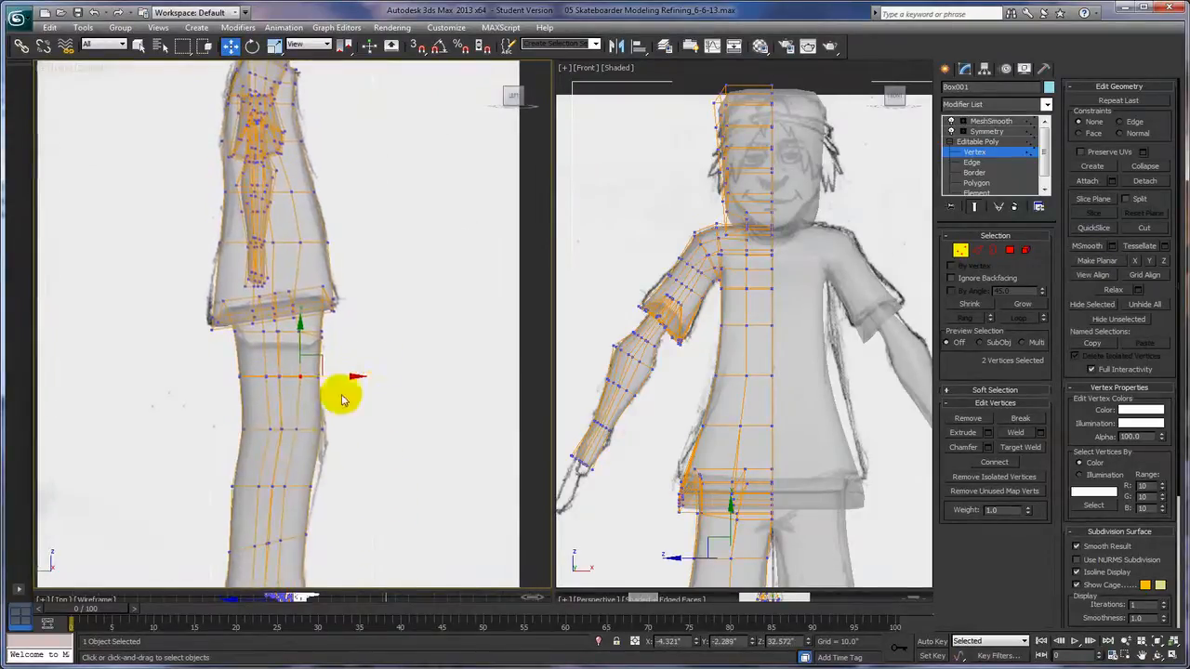
click(298, 430)
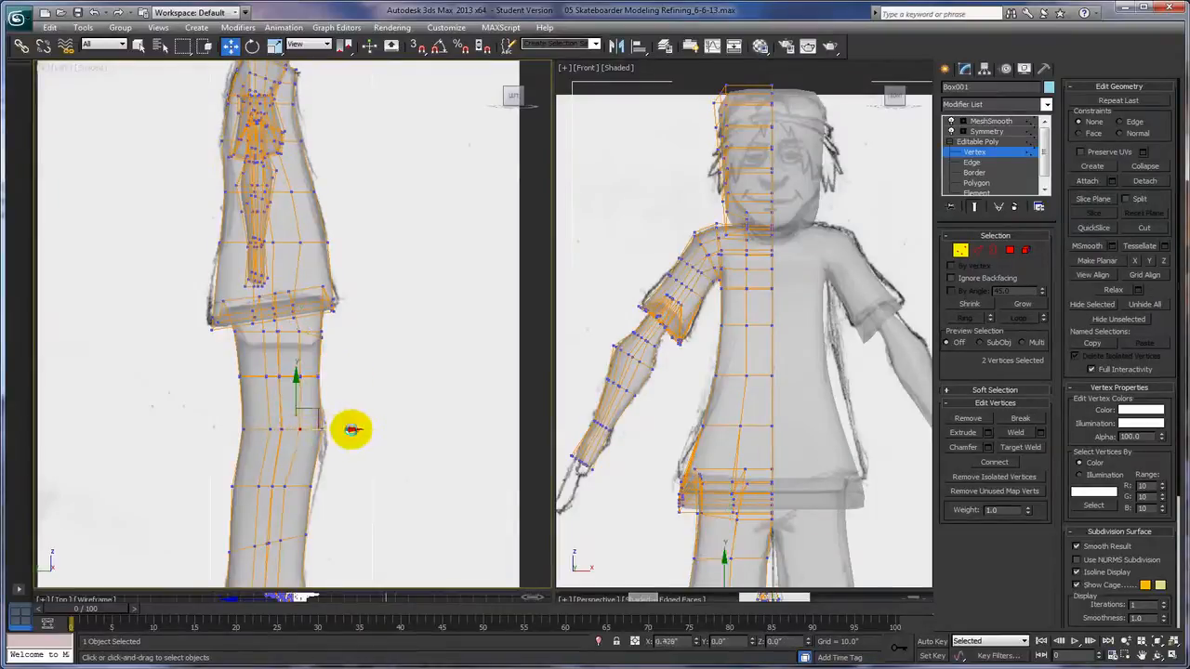
click(288, 485)
drag(340, 485, 347, 486)
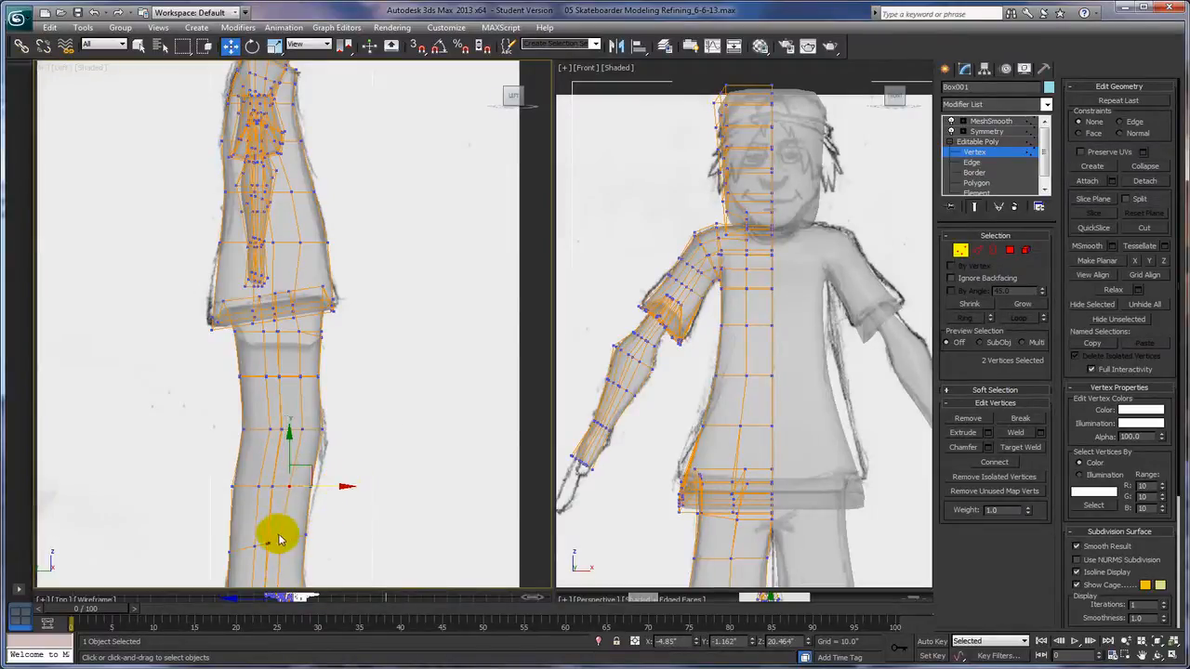
drag(280, 540, 337, 541)
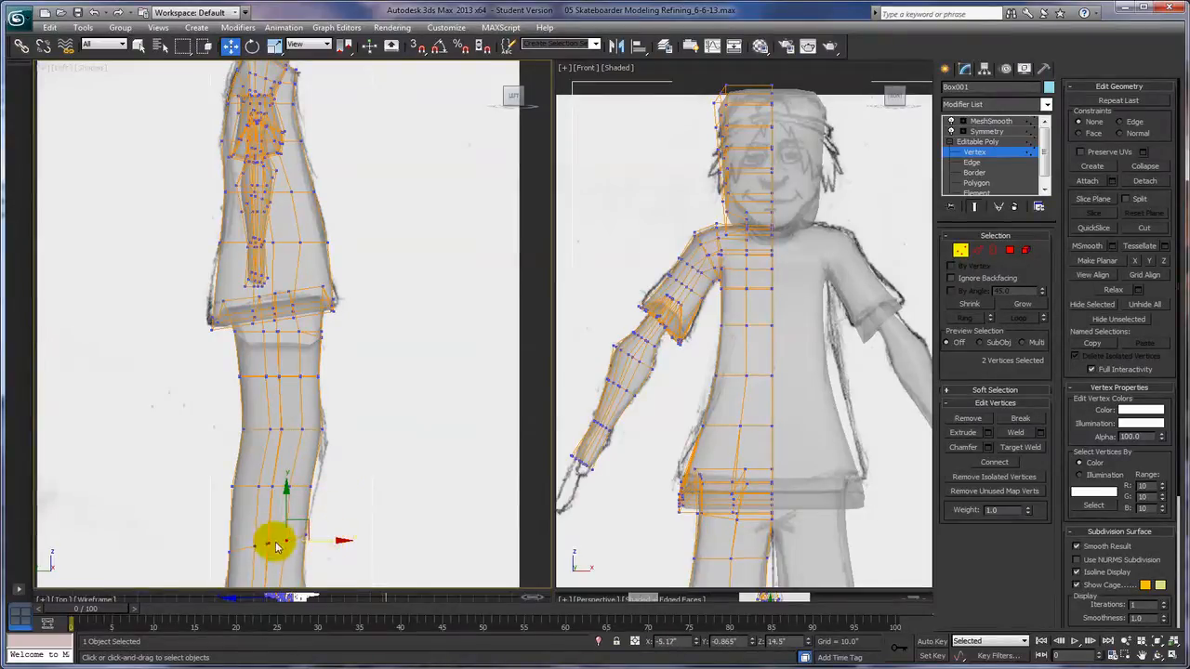
Reposition the middle vertices of the ankle and shoe sole slightly forward to align them with the leg's edge lines
scroll(380, 552, up, 2)
middle_drag(380, 552, 385, 257)
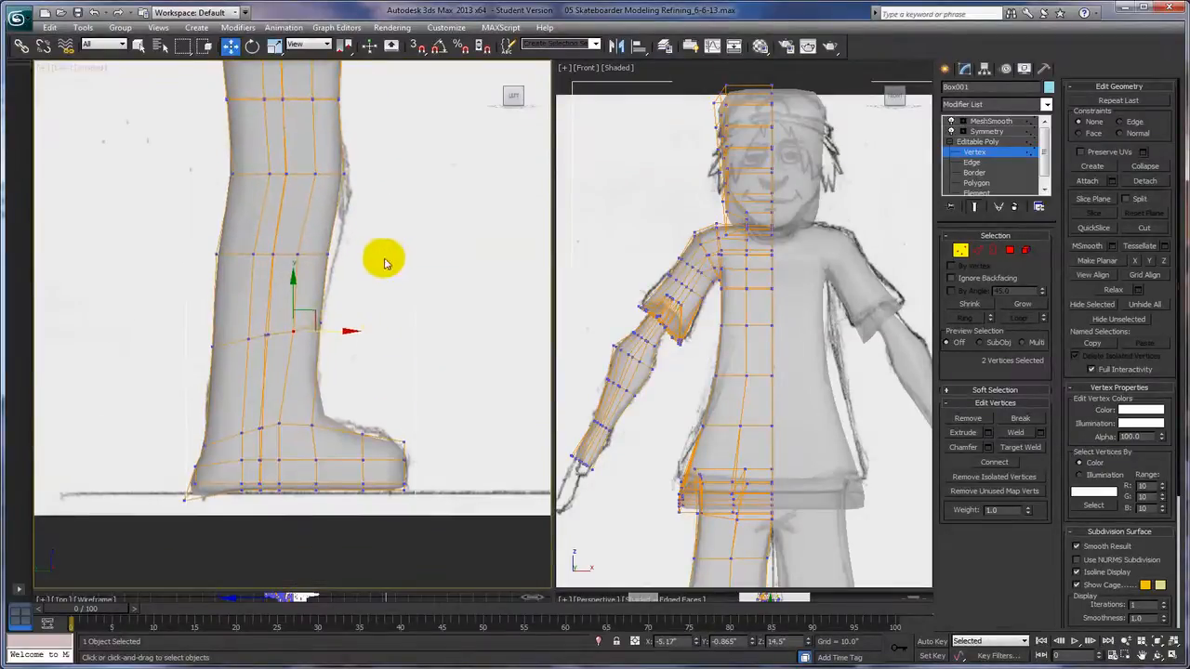
click(280, 425)
mouse_move(333, 424)
mouse_down()
mouse_move(306, 419)
mouse_move(321, 439)
mouse_move(330, 415)
mouse_up()
ctrl+click(313, 422)
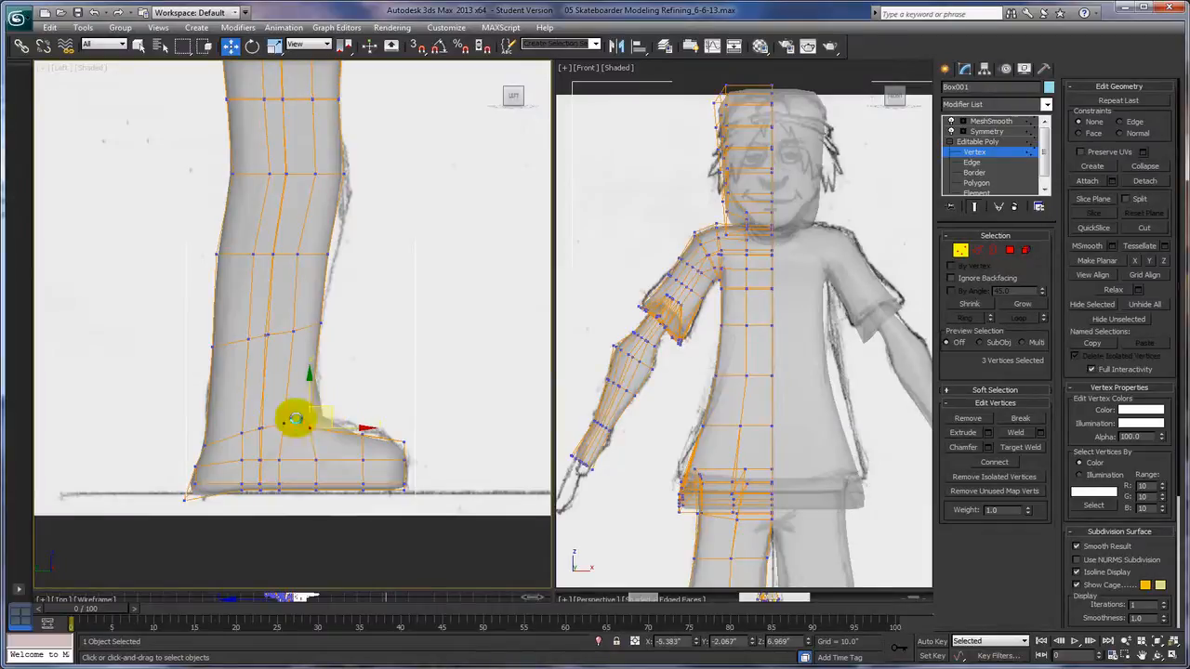
click(239, 482)
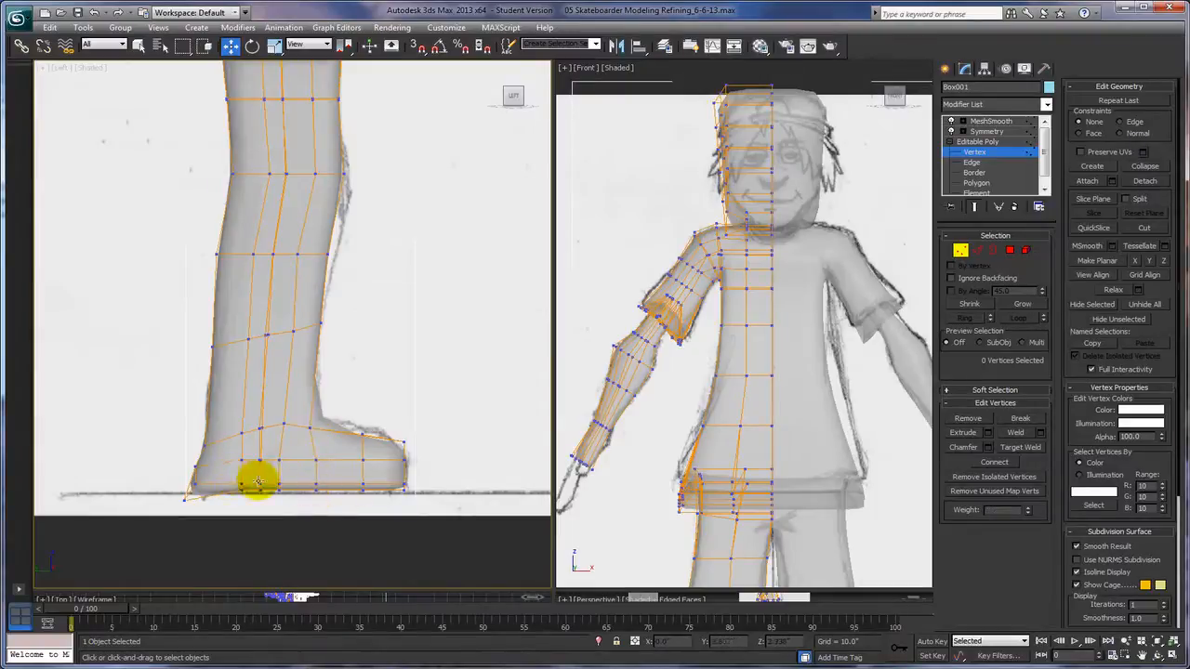
drag(284, 499, 271, 476)
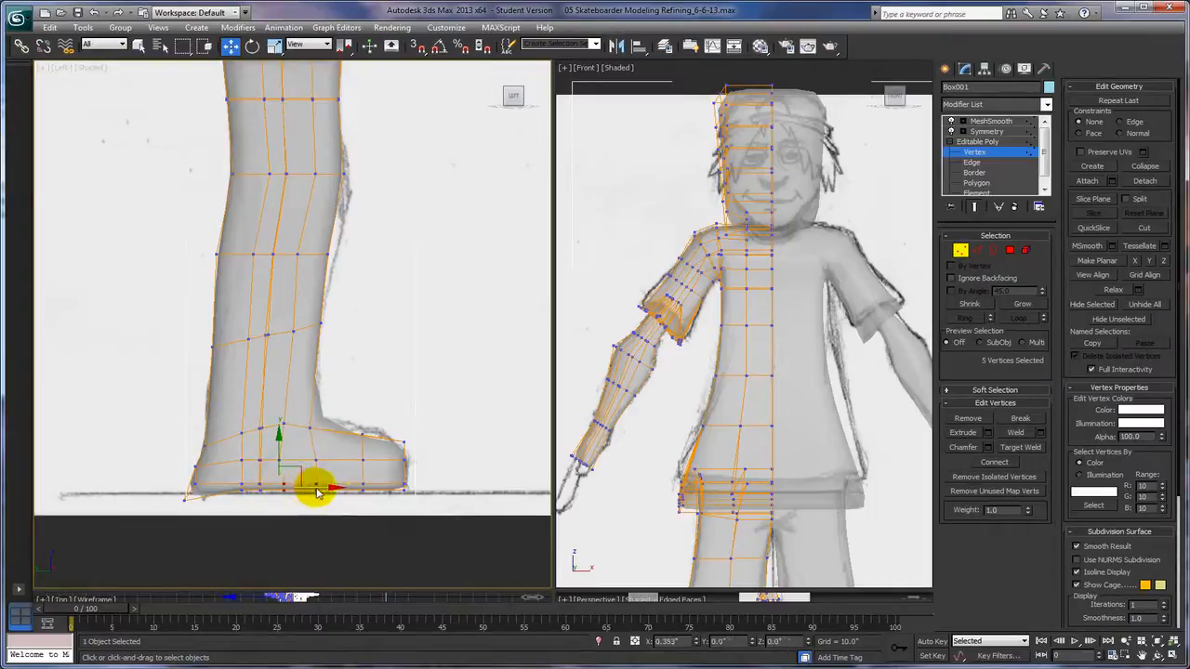
drag(284, 469, 232, 510)
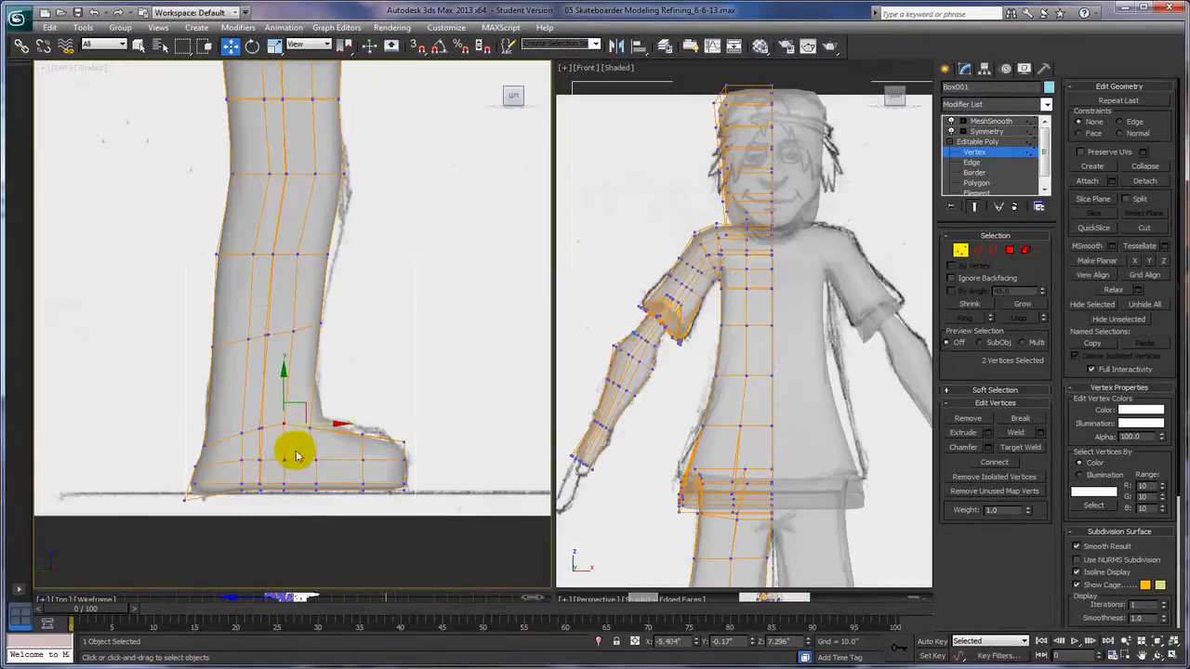
drag(337, 423, 340, 422)
Move the rear-side vertices backward row by row from the shoe and ankle up through the calf to the knee
drag(227, 478, 282, 461)
drag(223, 424, 277, 434)
drag(236, 328, 260, 336)
click(251, 257)
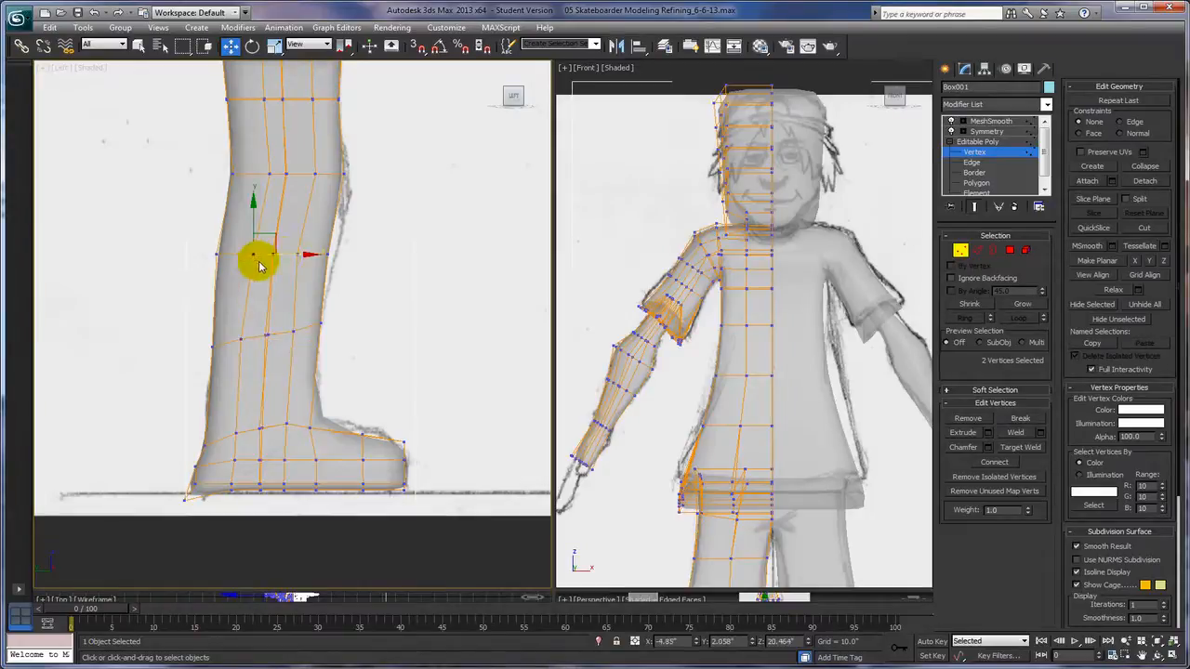
drag(288, 255, 279, 255)
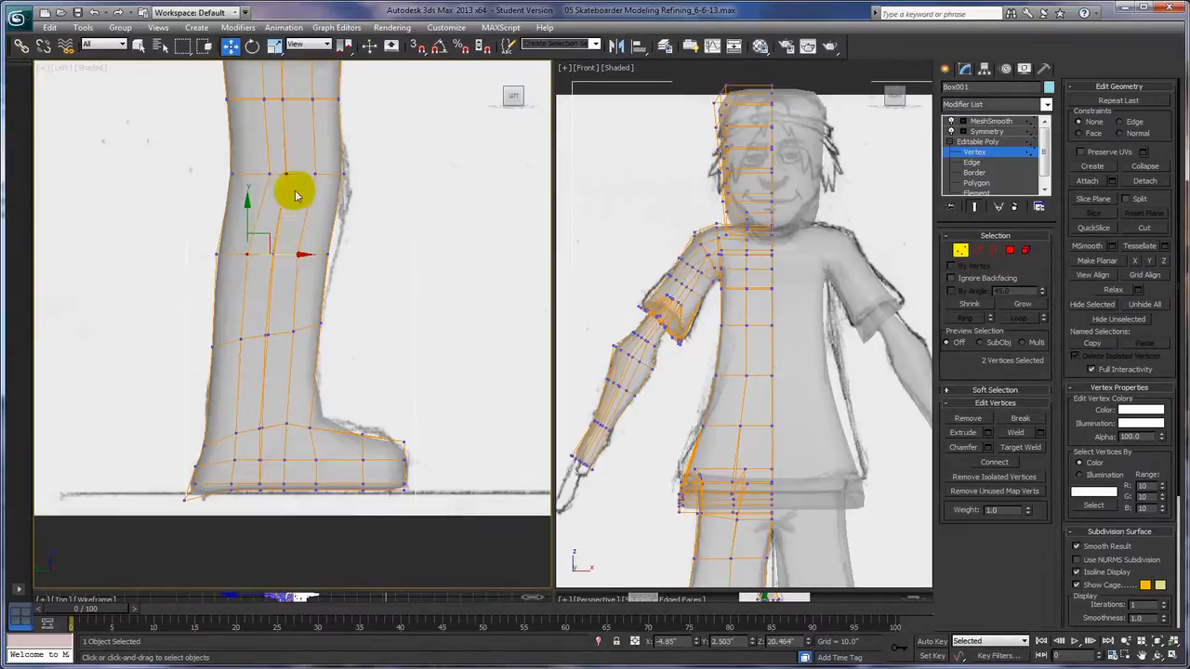
click(267, 175)
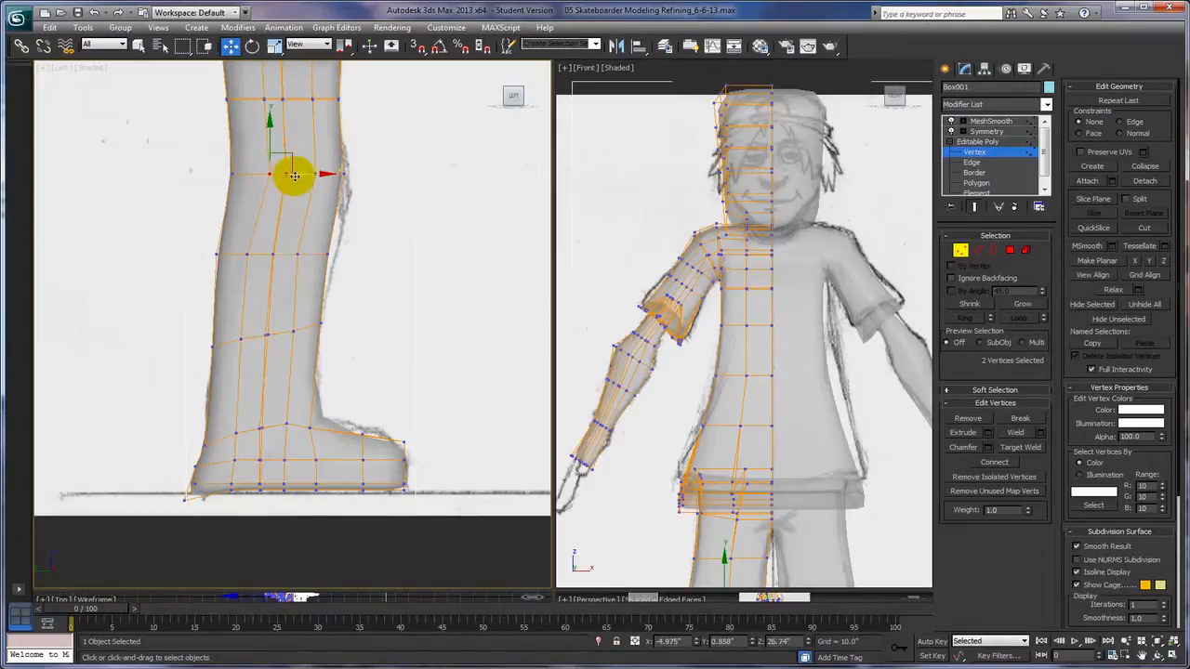
drag(302, 175, 287, 176)
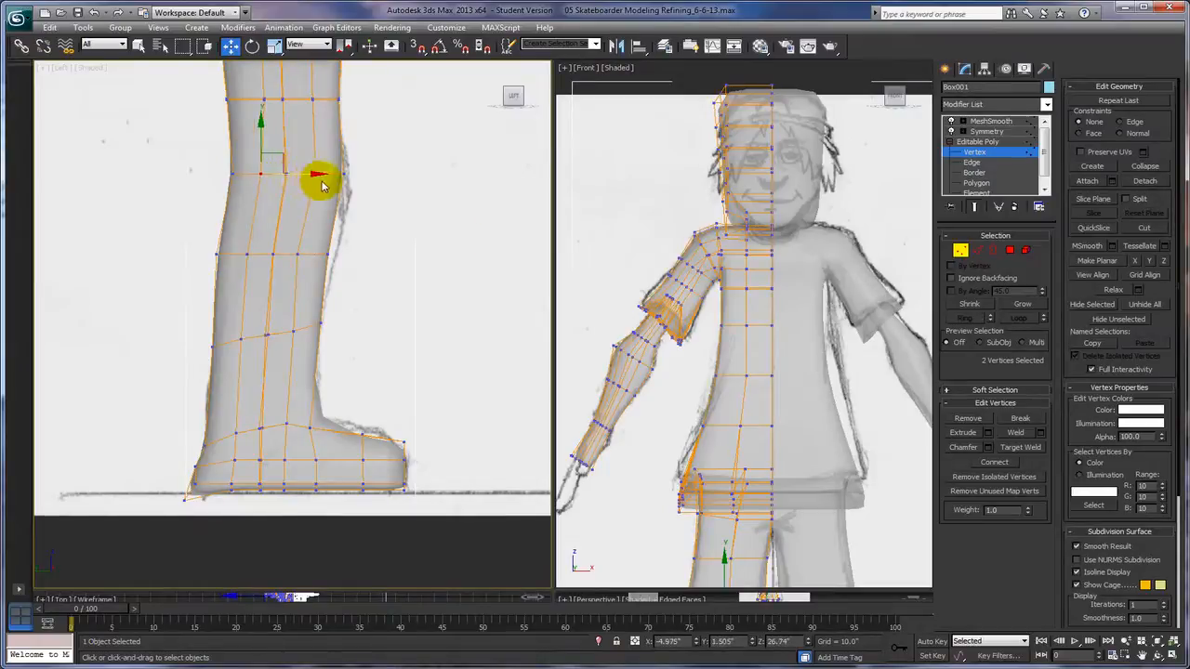
Move the rear-side vertex pairs of the upper thigh and the leg top below the shirt hem backward
middle_drag(458, 240, 463, 391)
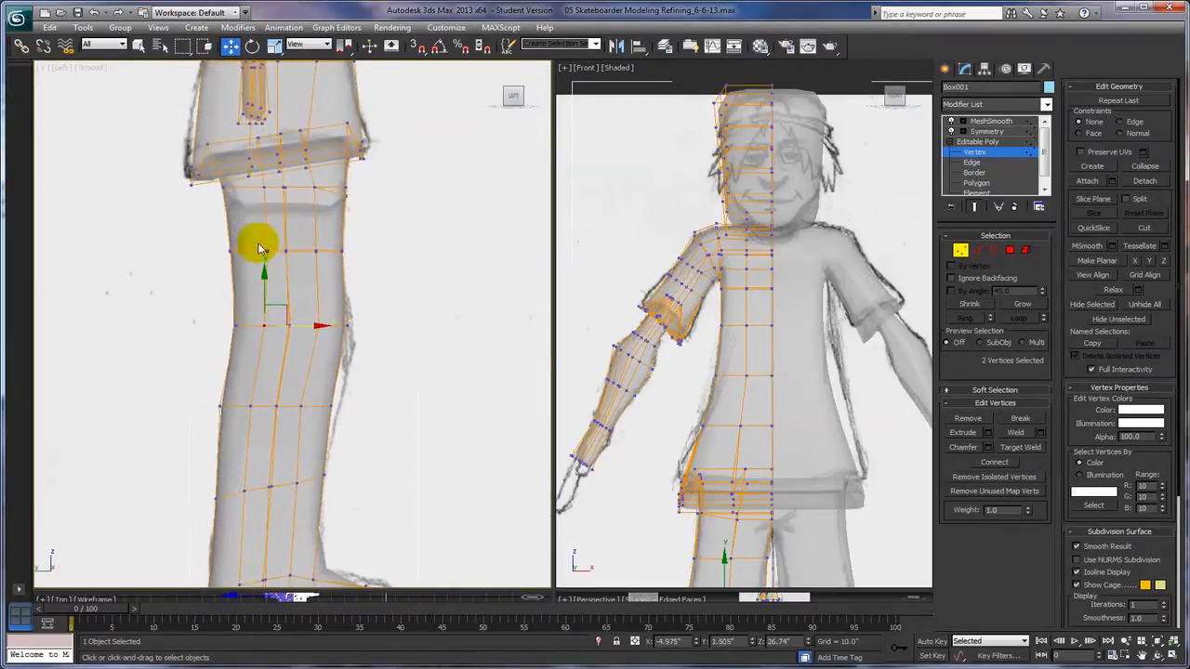
click(267, 253)
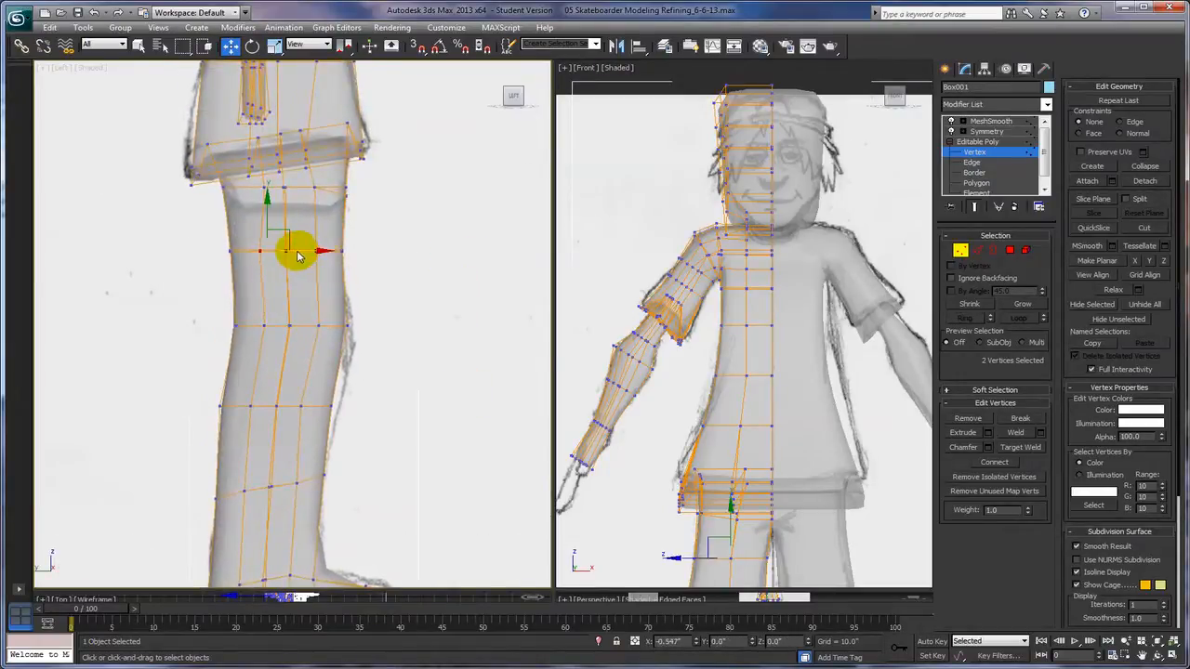
drag(299, 256, 298, 257)
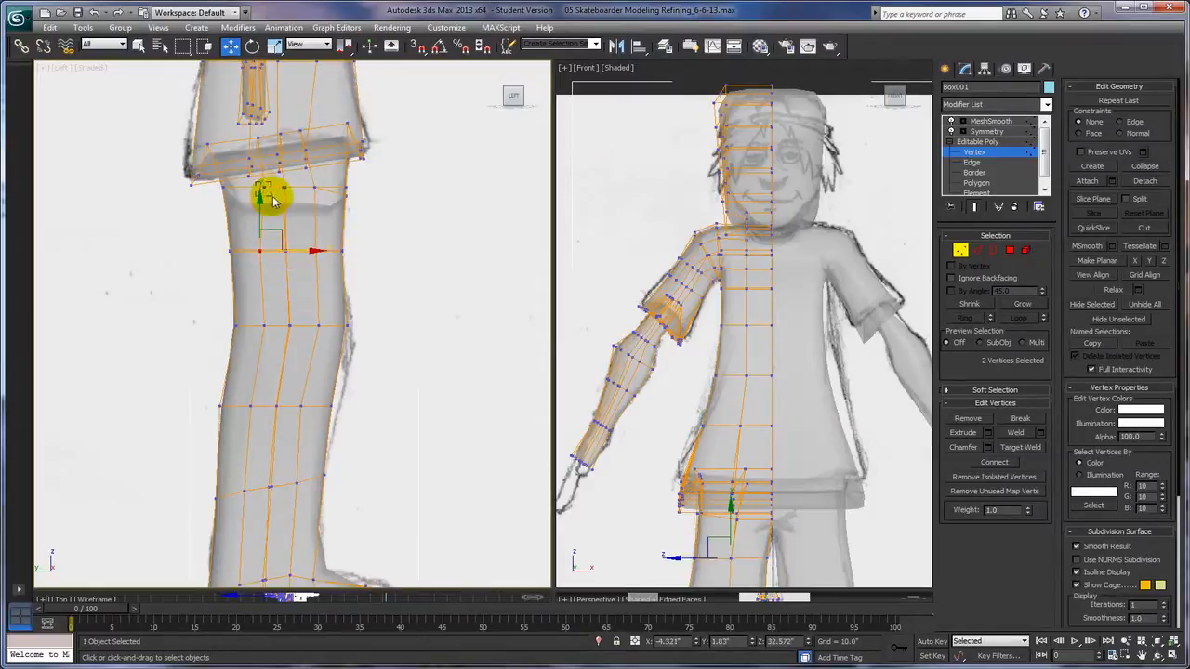
click(265, 187)
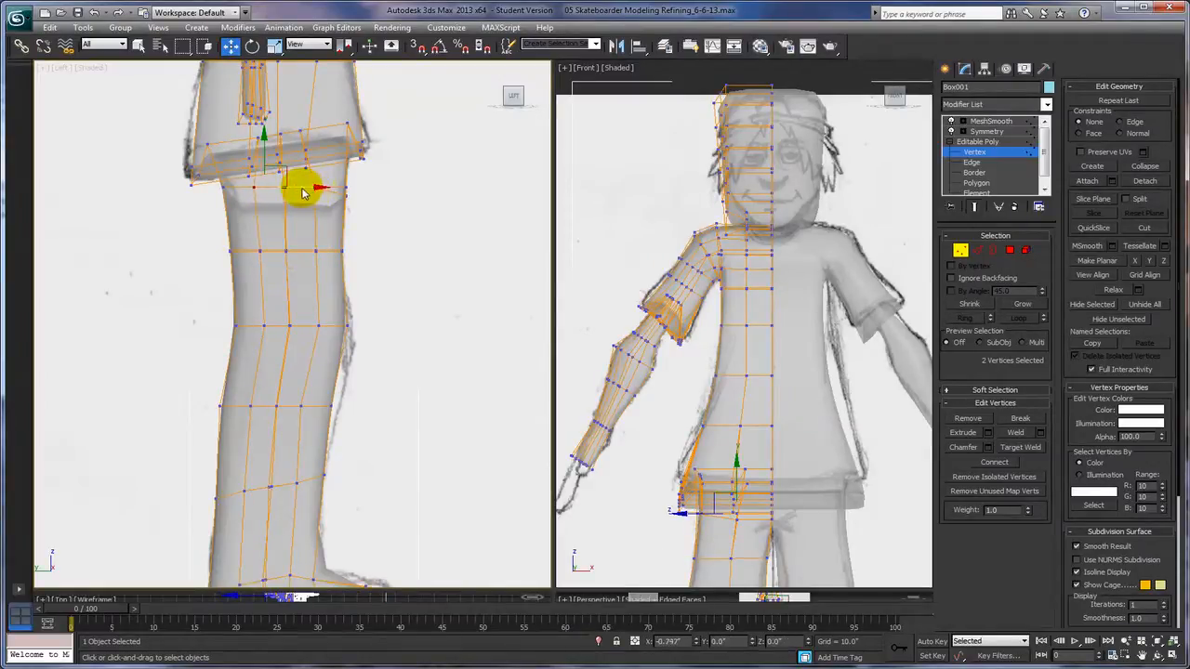
Spread the side vertices of the shirt hem, moving the rear ones backward and the front ones forward to match the leg's spacing
click(251, 131)
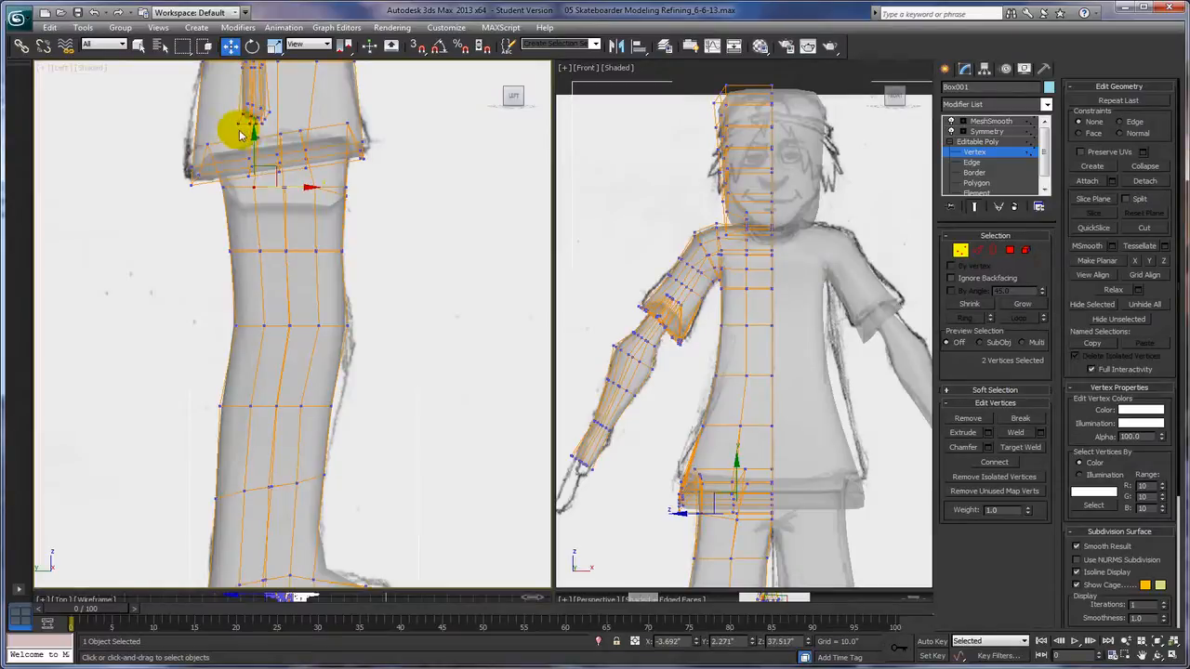
click(287, 141)
drag(291, 136, 284, 138)
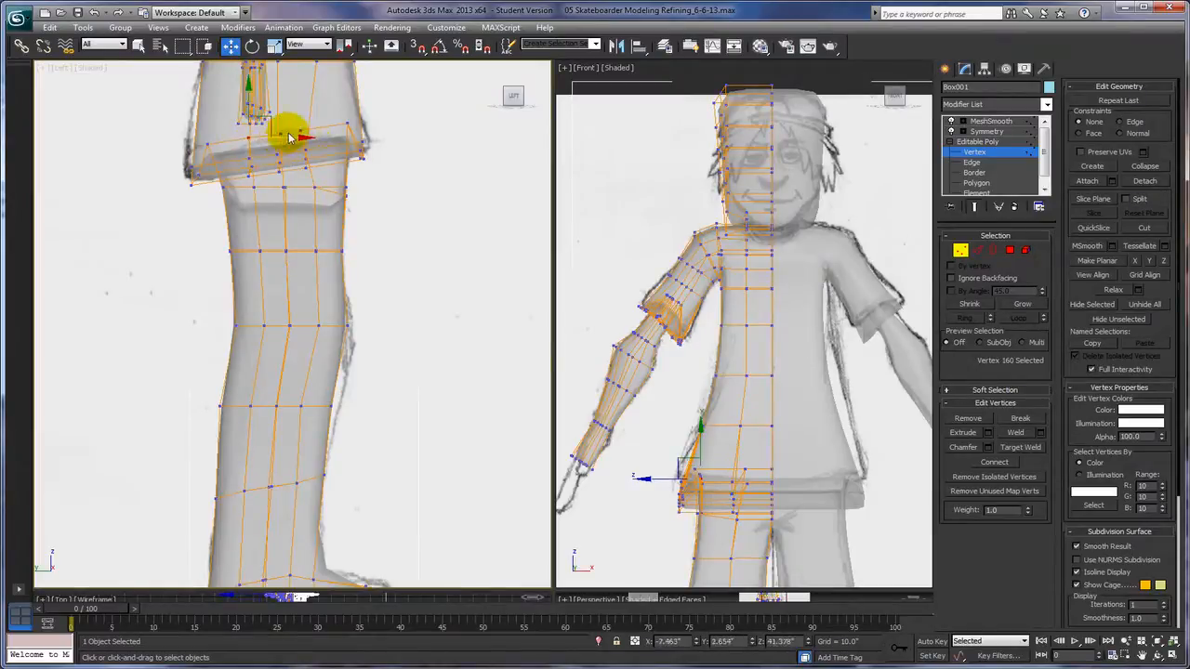
click(307, 141)
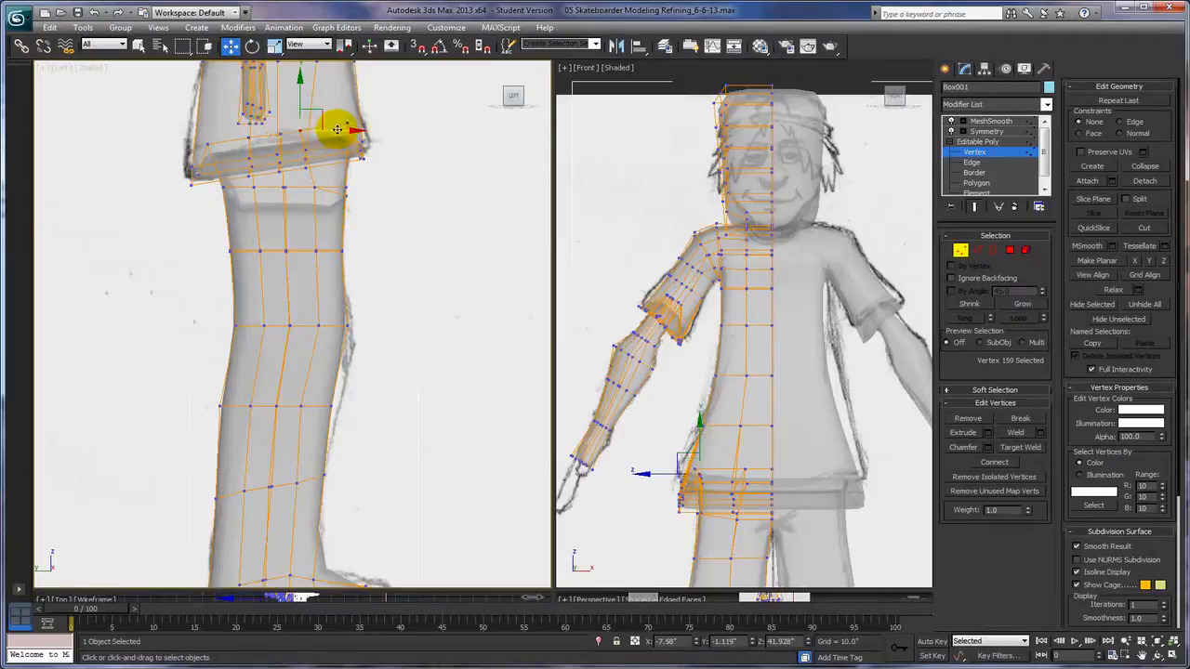
drag(349, 135, 359, 134)
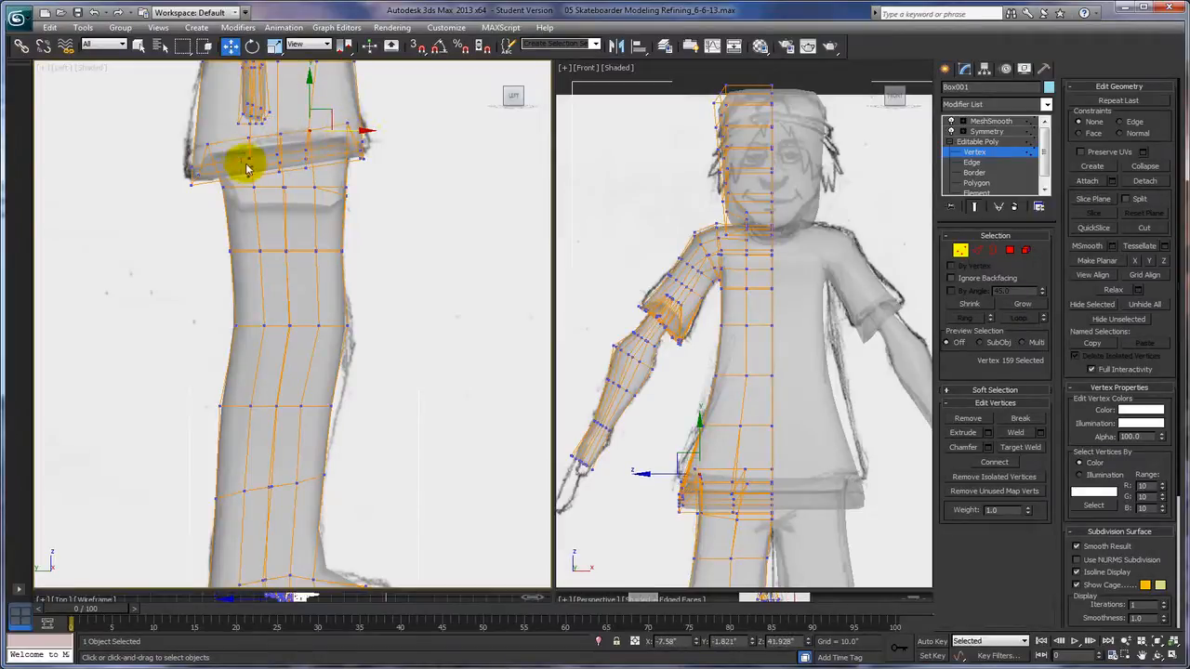
drag(252, 178, 345, 158)
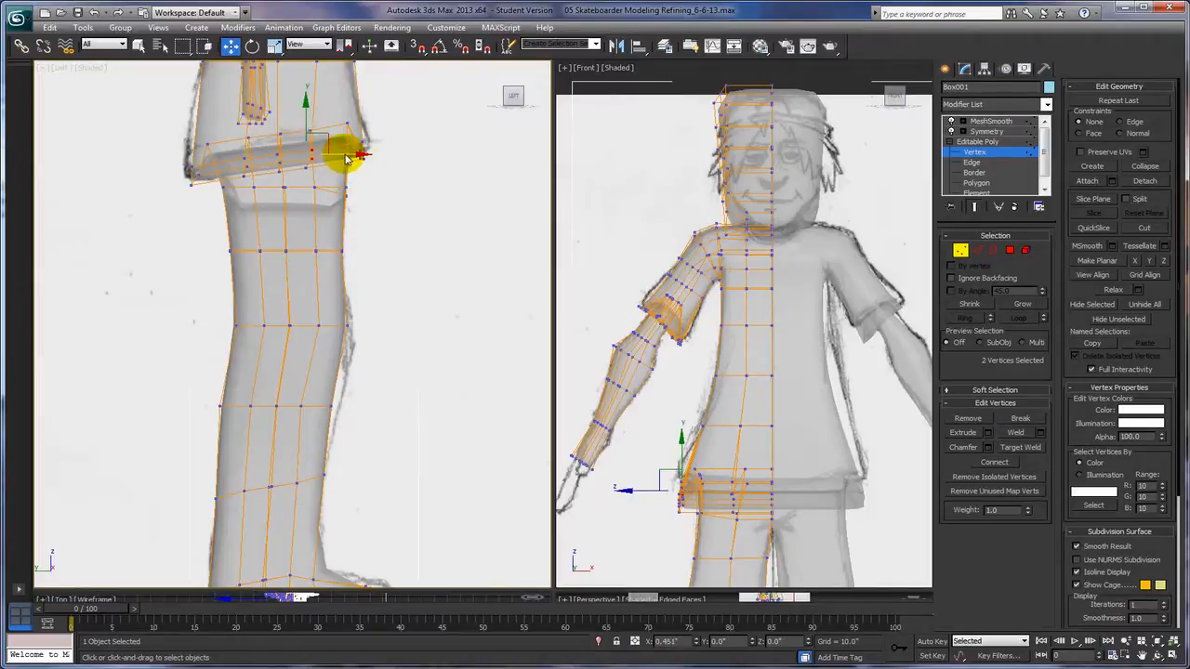
click(305, 163)
drag(341, 166, 352, 170)
Move the shirt's rear-side vertices backward row by row, from above the hem up to the chest
middle_drag(388, 124, 369, 307)
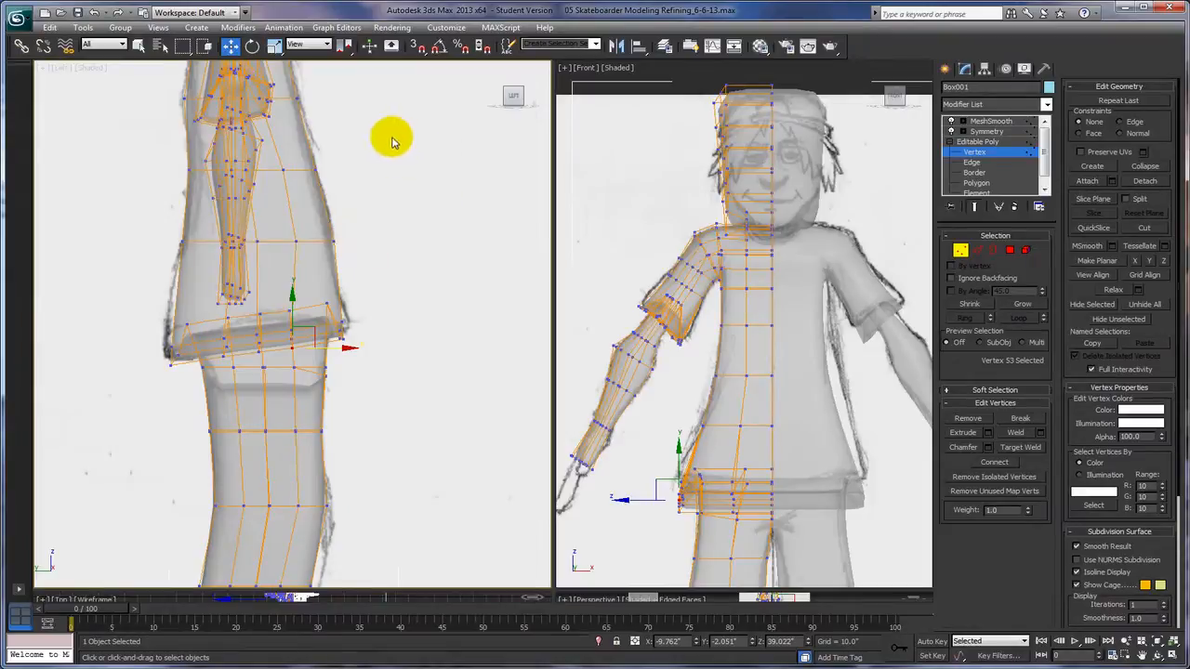
alt+middle_drag(383, 191, 417, 194)
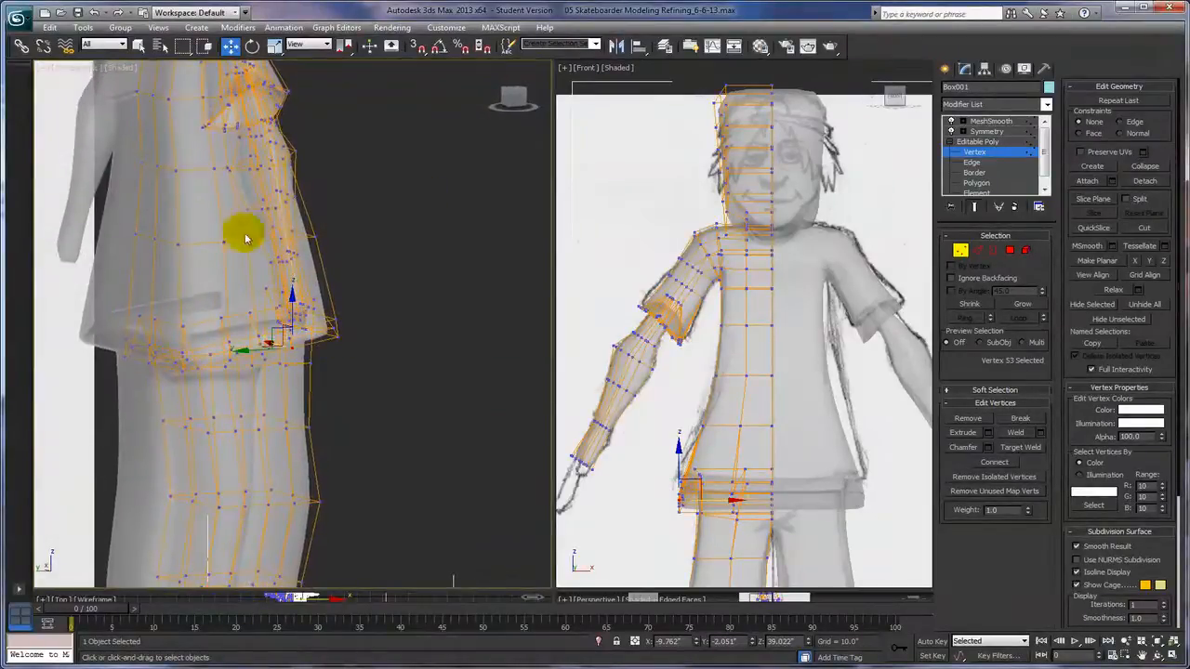
ctrl+drag(205, 232, 178, 258)
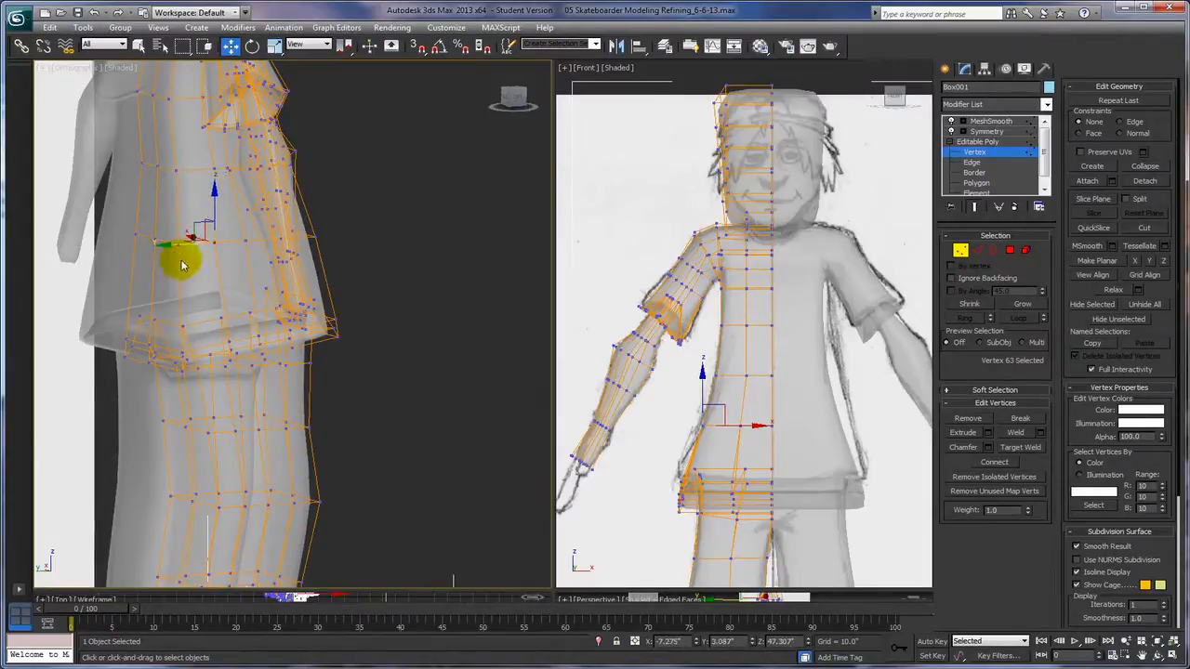
alt+click(202, 171)
drag(175, 167, 177, 127)
alt+middle_drag(437, 224, 455, 230)
click(201, 104)
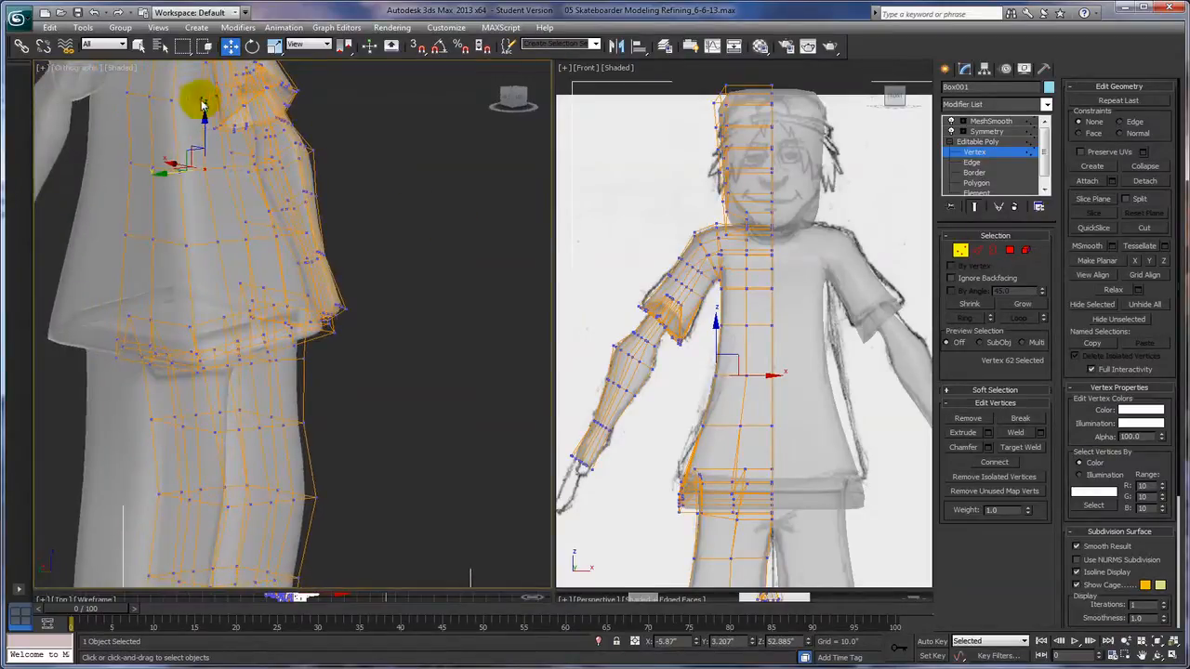
click(173, 97)
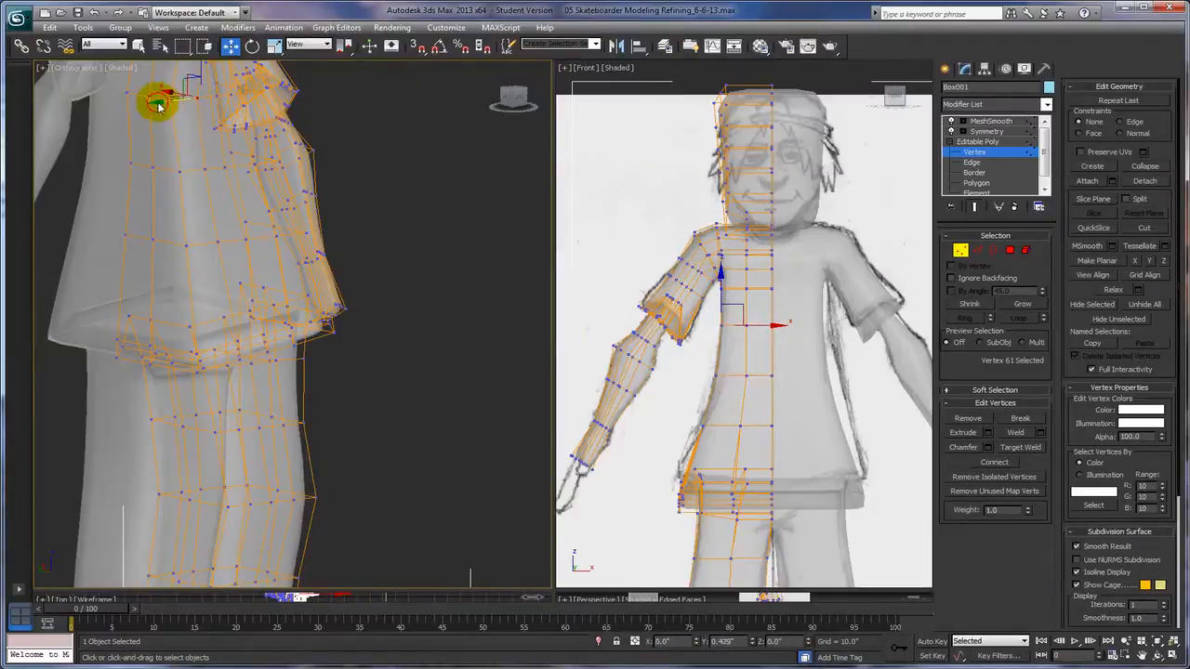
middle_drag(393, 127, 385, 218)
alt+click(206, 140)
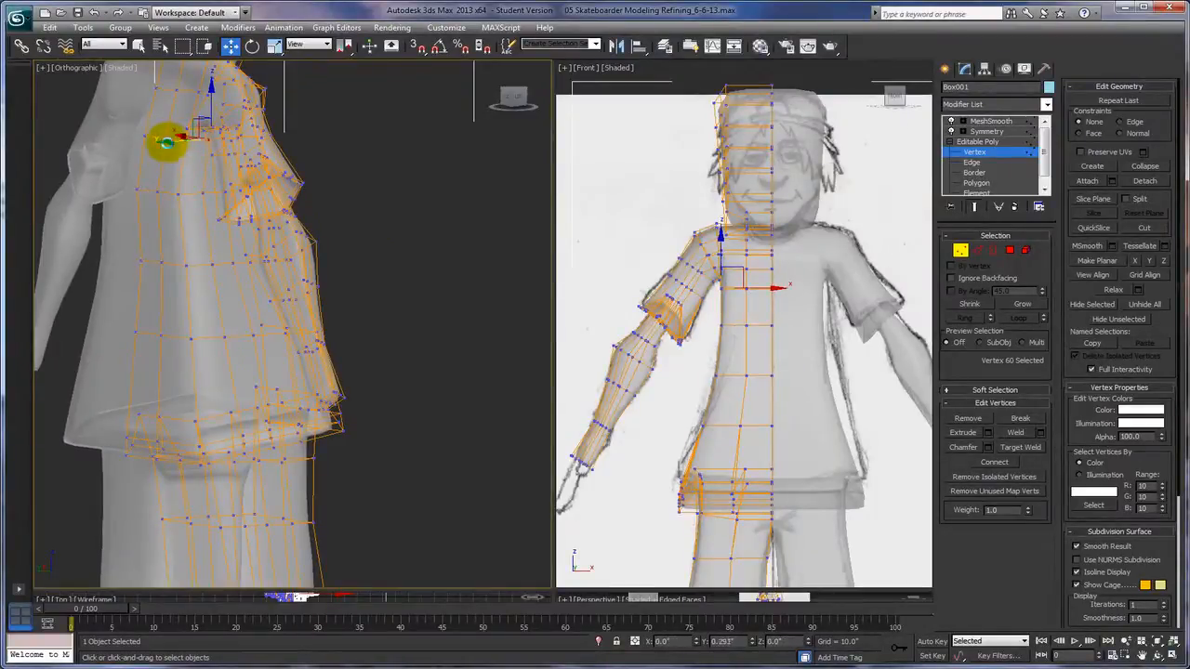
Reposition the middle side vertices of the upper shirt beneath the sleeve along the front-to-back direction to even out the spacing
alt+middle_drag(492, 247, 412, 247)
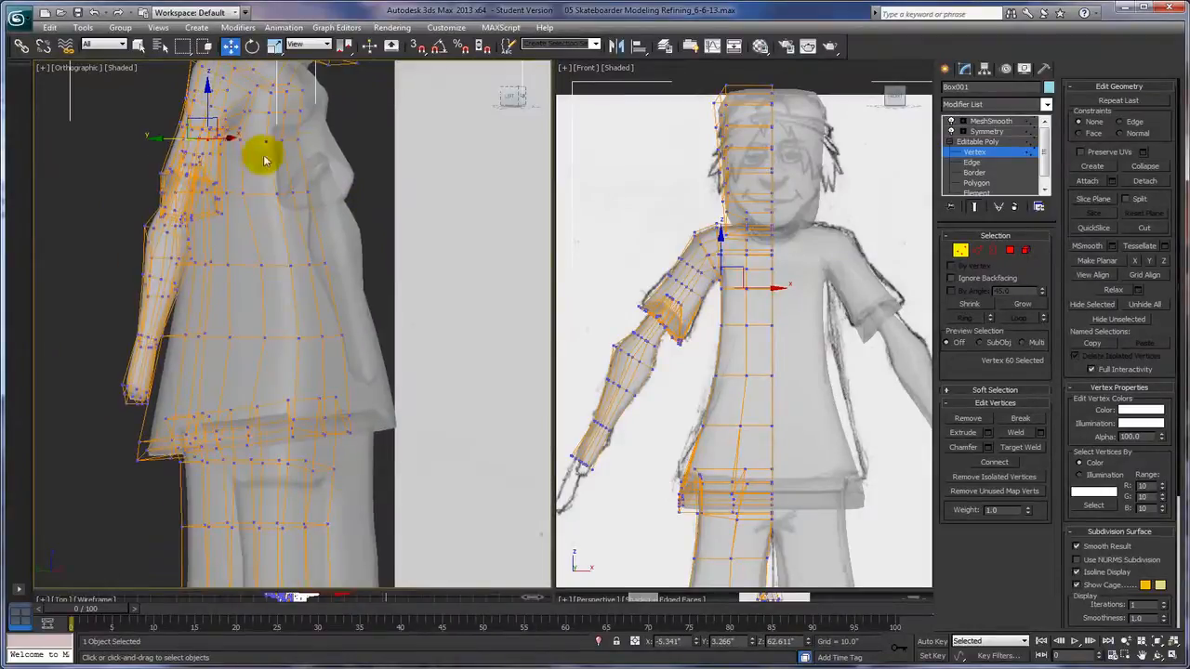
alt+click(239, 138)
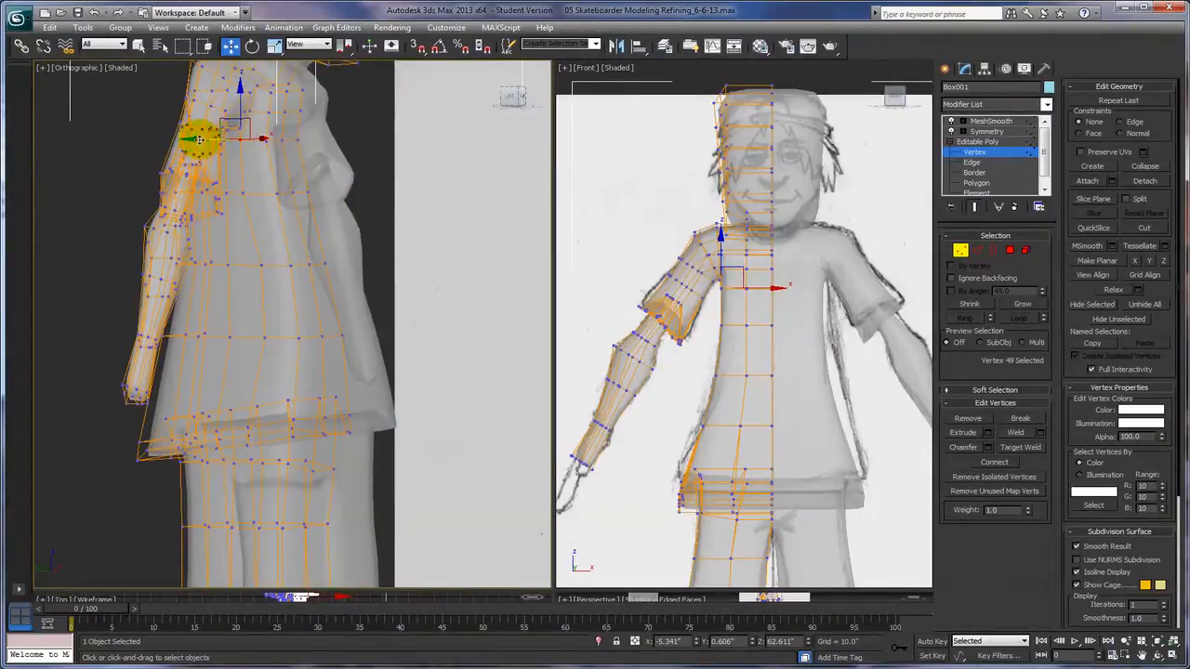
ctrl+click(253, 194)
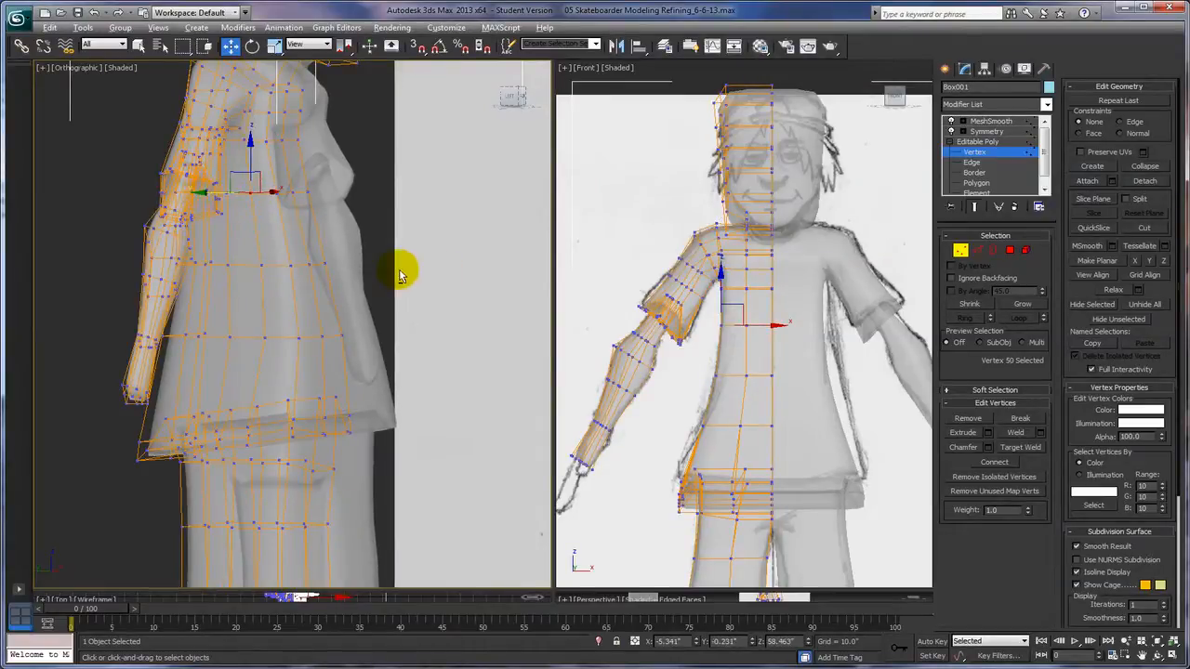
Examine the head, shoulders and shirt from the side against the reference sketch
scroll(418, 269, up, 4)
mouse_move(418, 270)
alt+middle_down()
mouse_move(504, 276)
mouse_move(437, 276)
alt+middle_up()
middle_drag(454, 240, 452, 411)
middle_drag(465, 313, 457, 412)
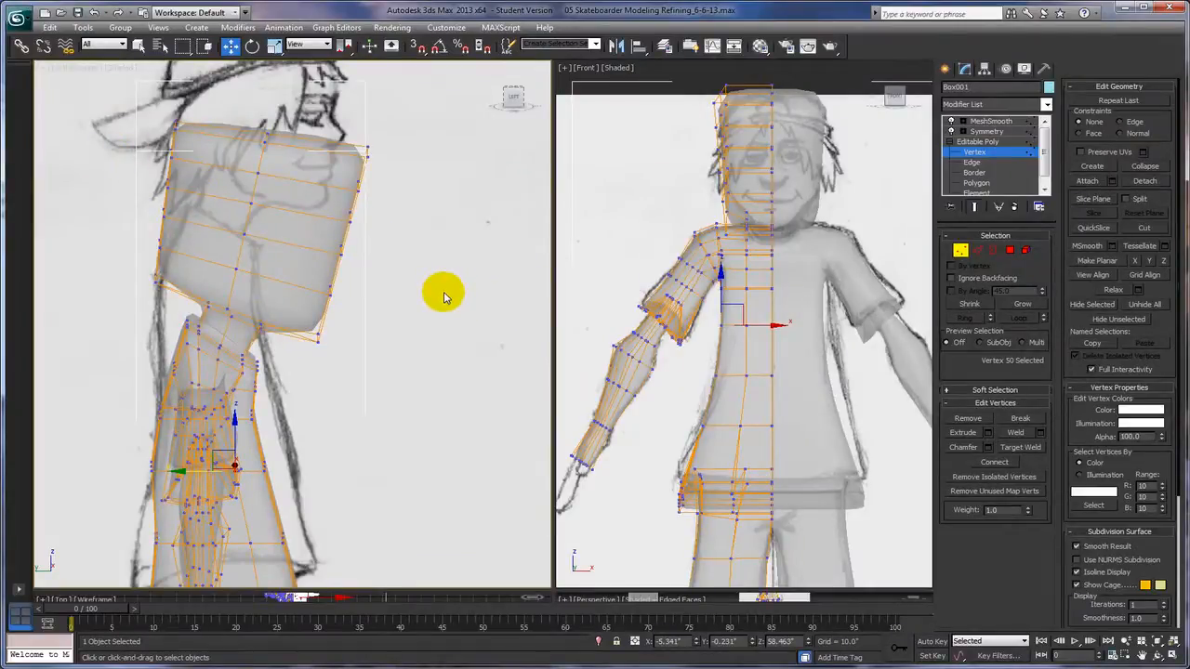
scroll(443, 296, down, 2)
mouse_move(455, 274)
middle_down()
mouse_move(425, 321)
mouse_move(466, 325)
mouse_move(461, 270)
middle_up()
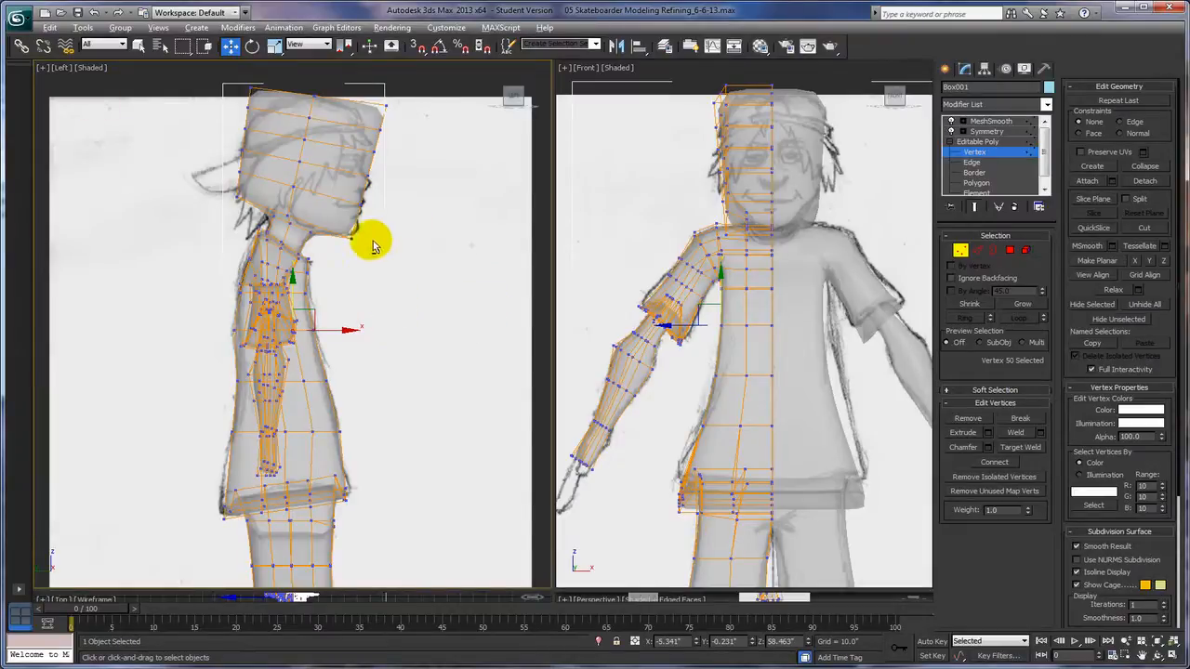
alt+middle_drag(406, 279, 419, 266)
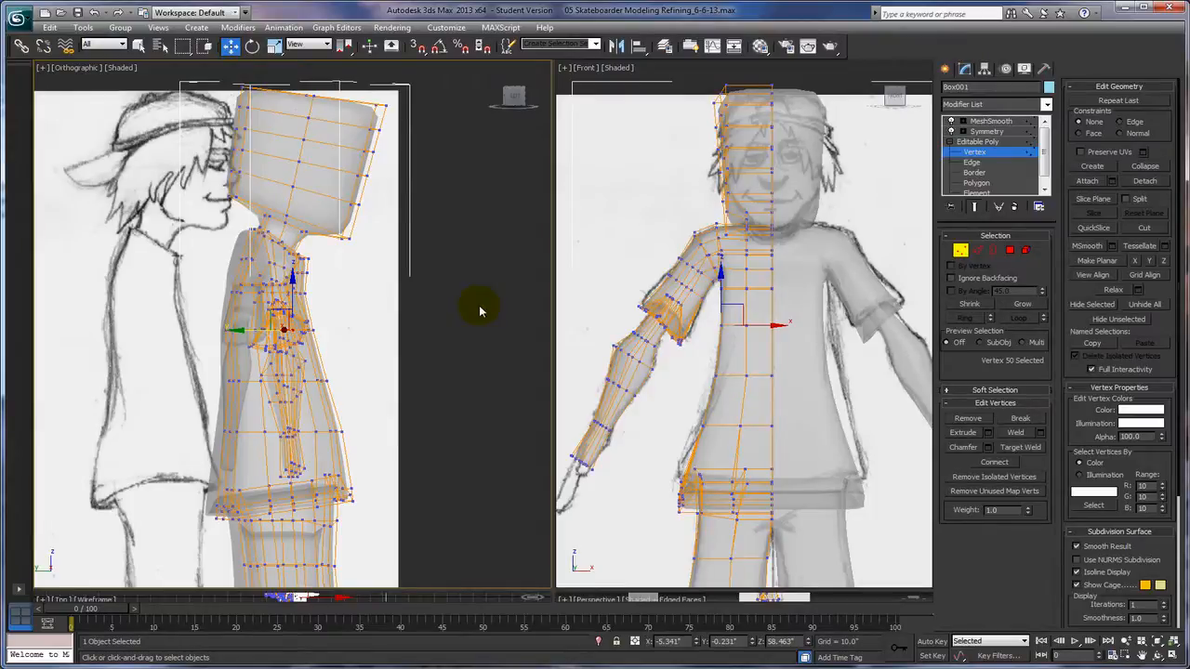
key(l)
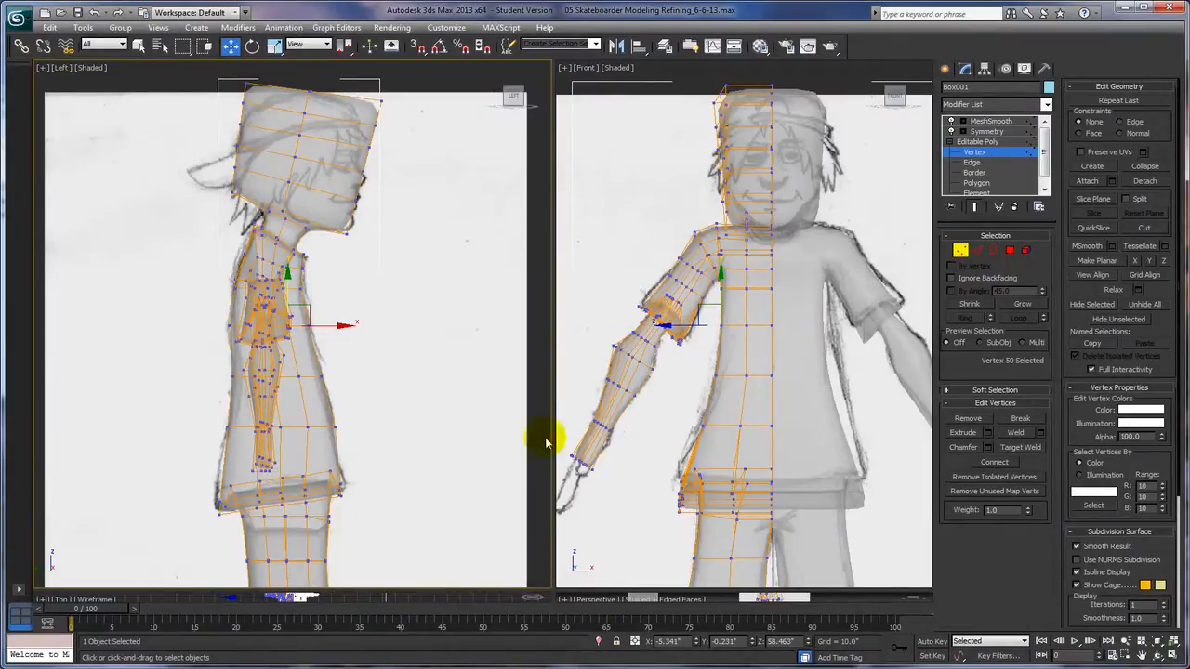
In a maximized perspective view, move the rear vertex at the top of the shoulder backward and slightly down
click(602, 602)
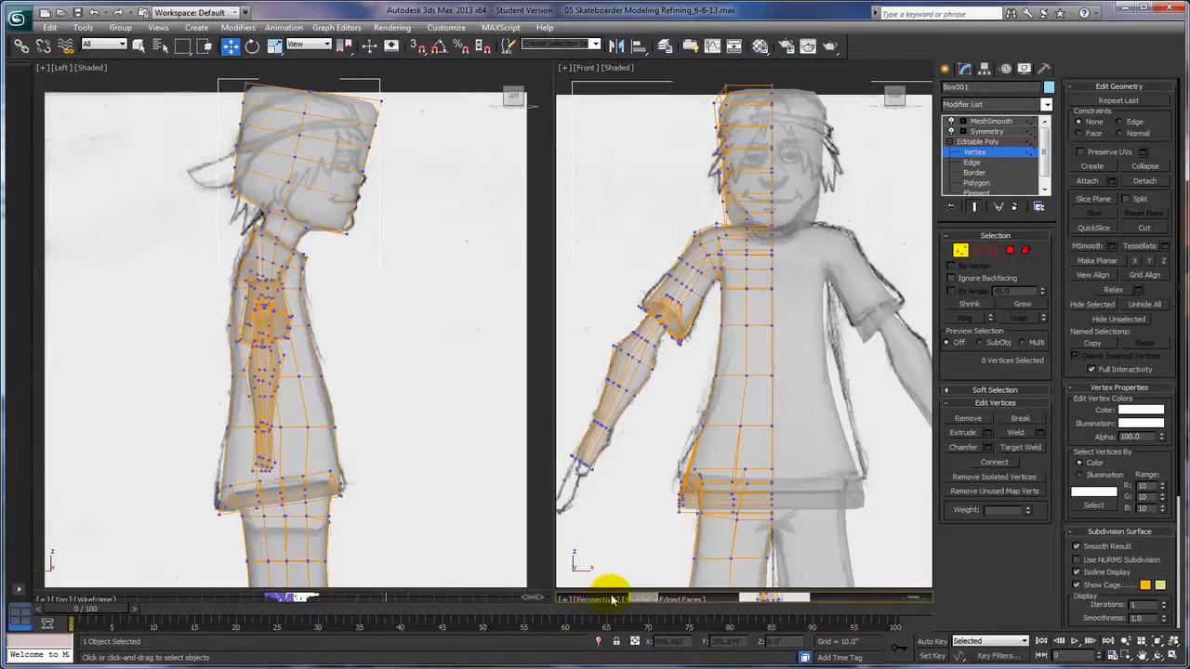
click(1173, 655)
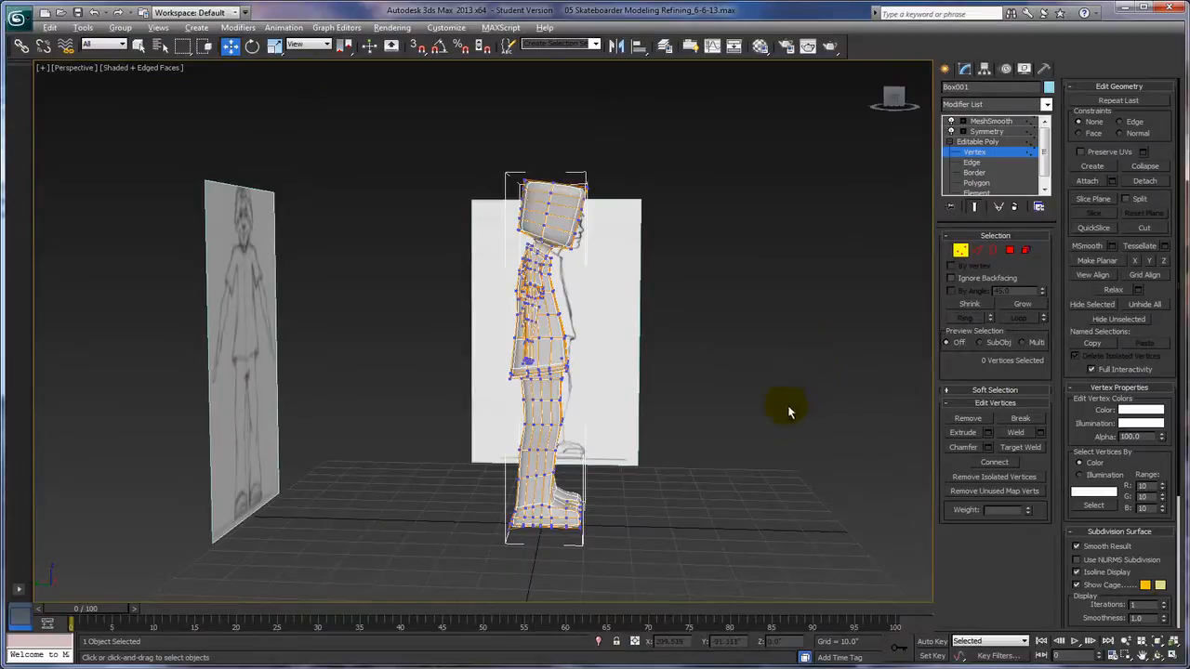
scroll(791, 406, up, 6)
middle_drag(818, 345, 734, 409)
scroll(722, 474, up, 6)
mouse_move(805, 493)
alt+middle_down()
mouse_move(796, 506)
mouse_move(812, 491)
mouse_move(765, 502)
mouse_move(815, 494)
mouse_move(789, 504)
mouse_move(799, 510)
alt+middle_up()
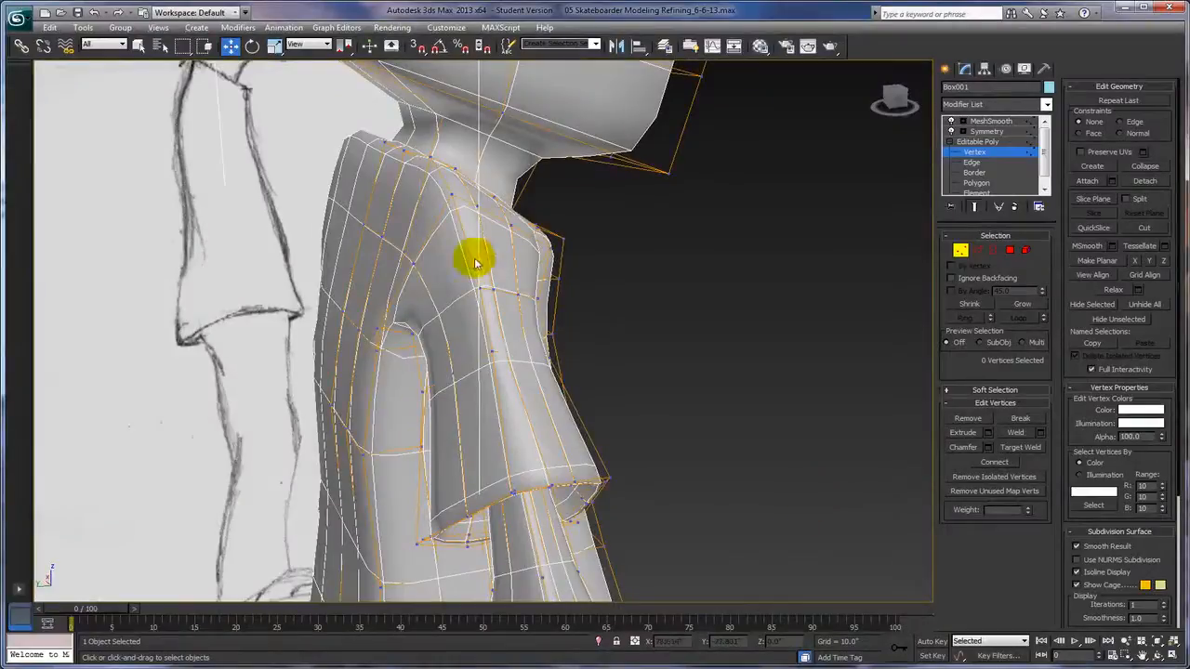
click(457, 201)
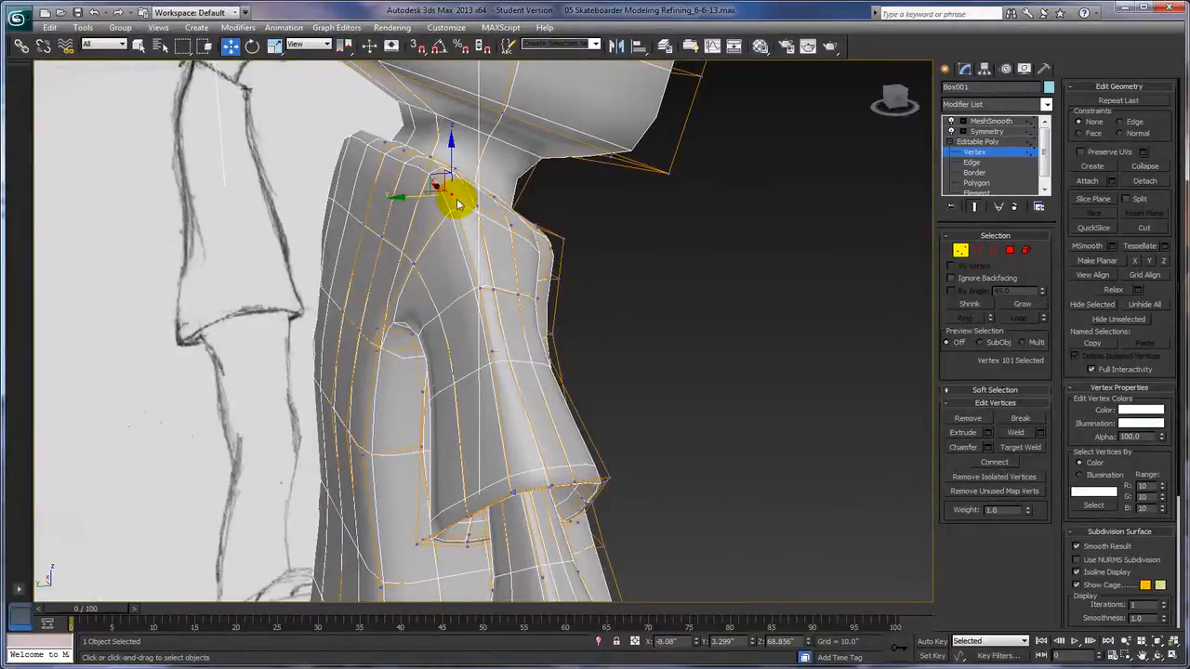
alt+middle_drag(609, 249, 590, 265)
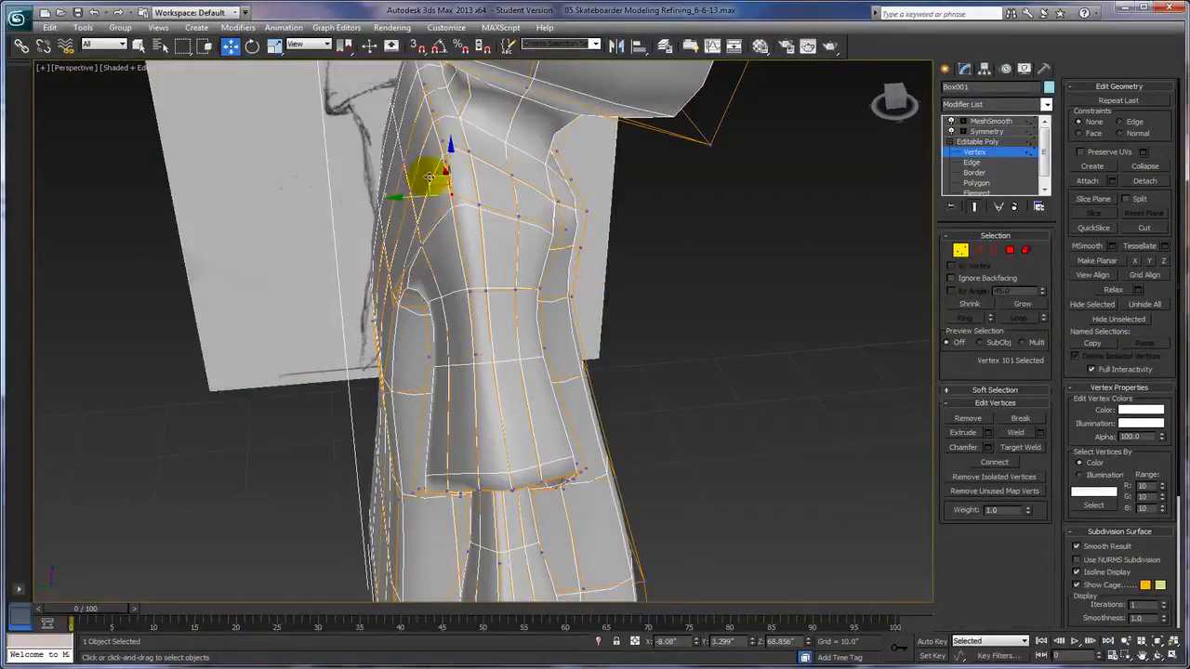
alt+middle_drag(420, 198, 668, 226)
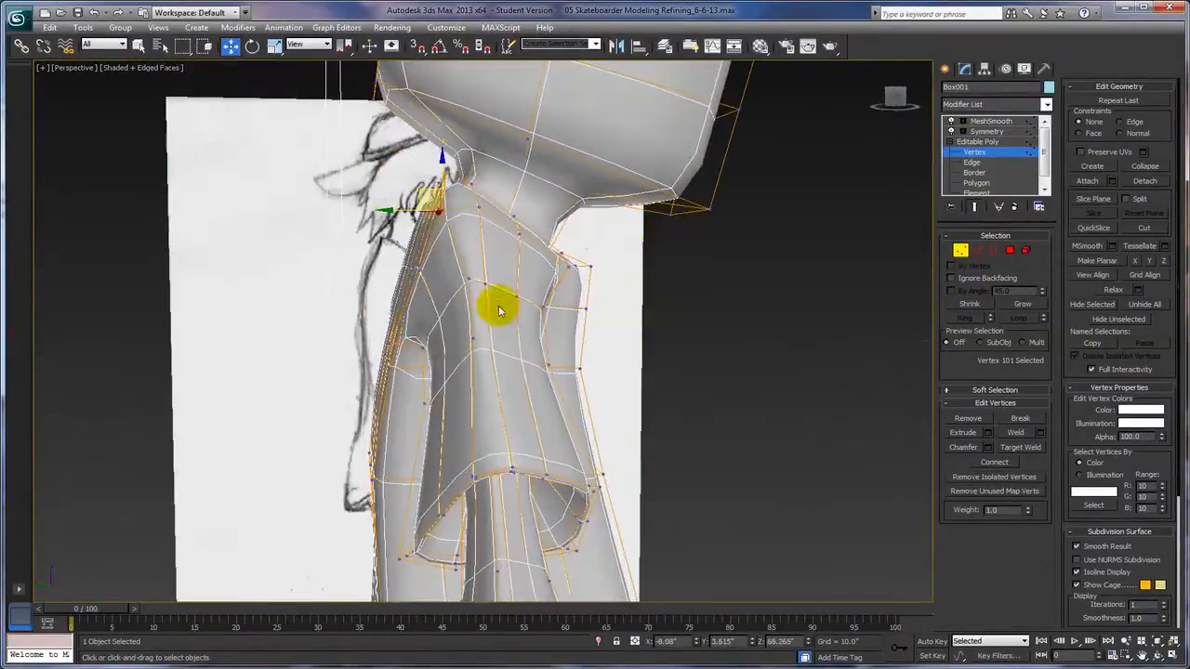
Move the next two rear vertices down the sleeve backward, in line with the shoulder vertex
click(466, 280)
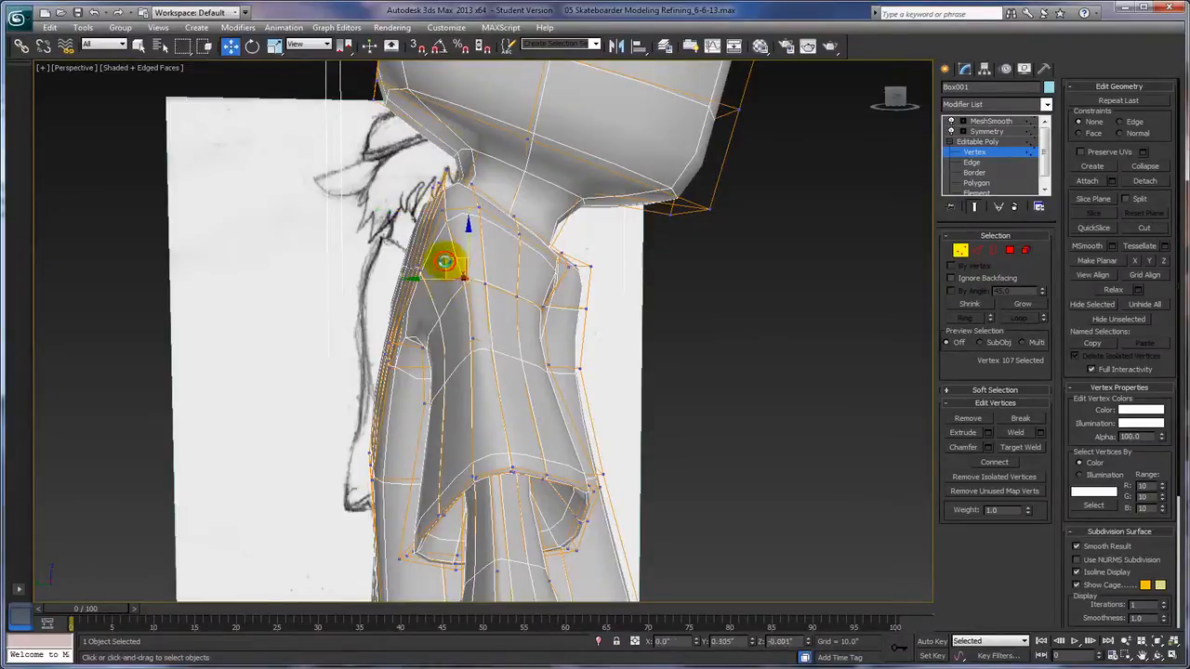
drag(449, 261, 432, 272)
alt+middle_drag(679, 325, 650, 345)
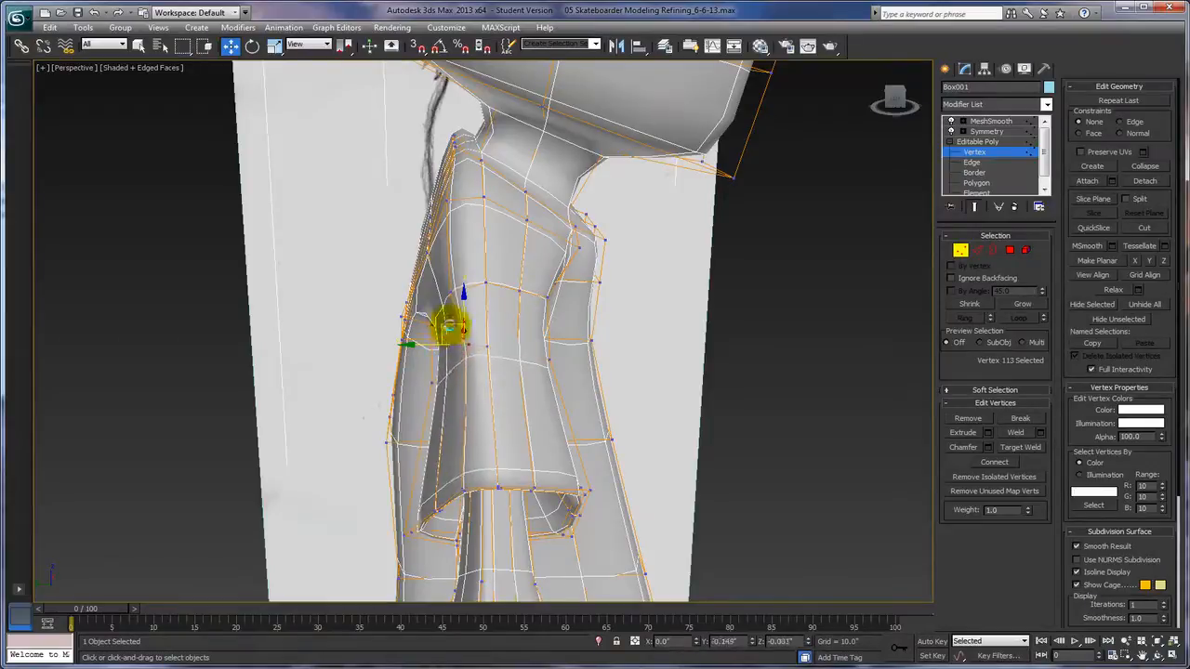
mouse_move(446, 327)
mouse_down()
mouse_move(470, 311)
mouse_move(441, 330)
mouse_up()
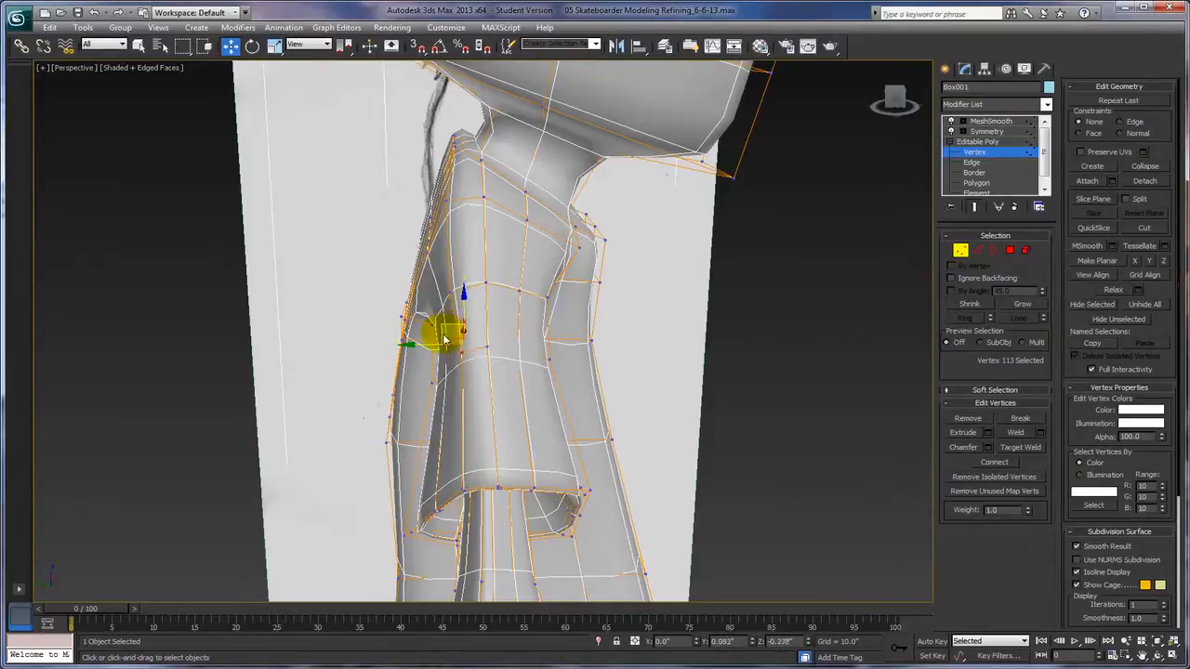
drag(434, 323, 430, 331)
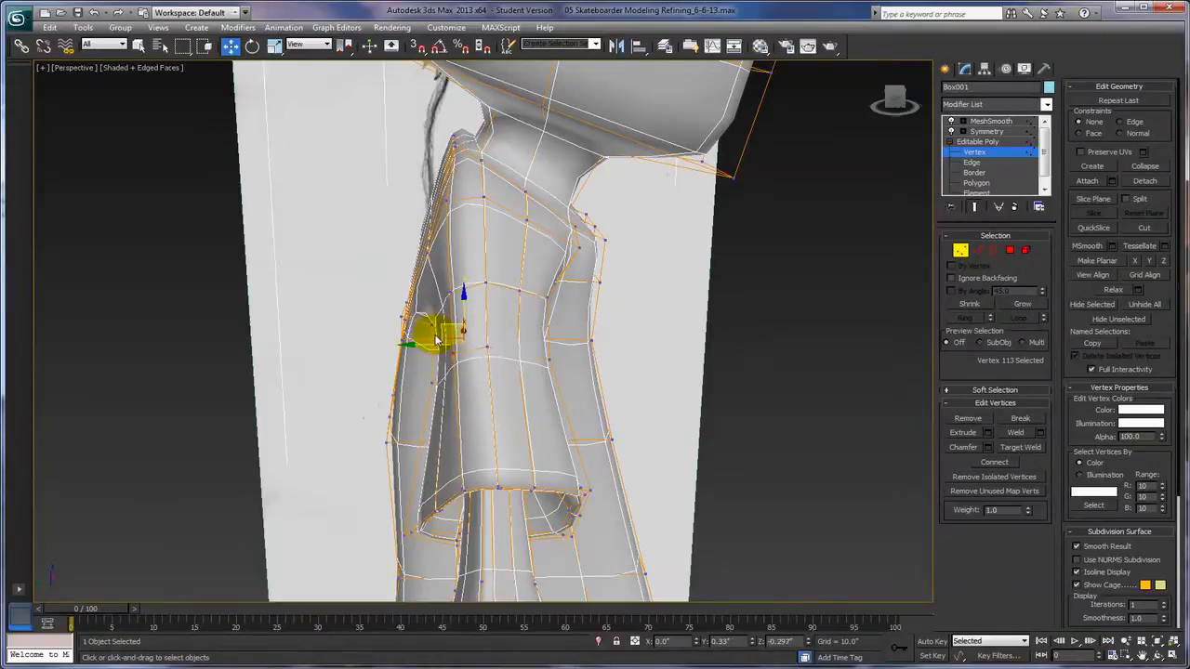
Ignore backfacing vertices and move the three rear-side vertices of the sleeve hem backward and slightly down
alt+middle_drag(698, 377, 758, 380)
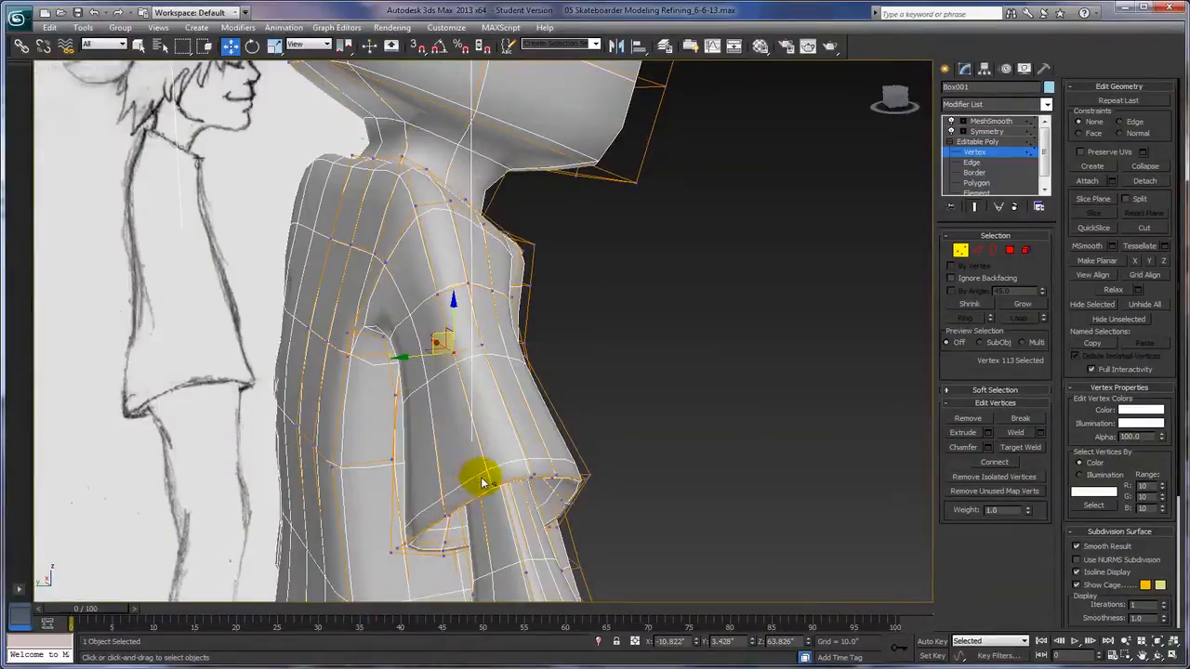
drag(488, 477, 500, 493)
alt+middle_drag(708, 481, 680, 452)
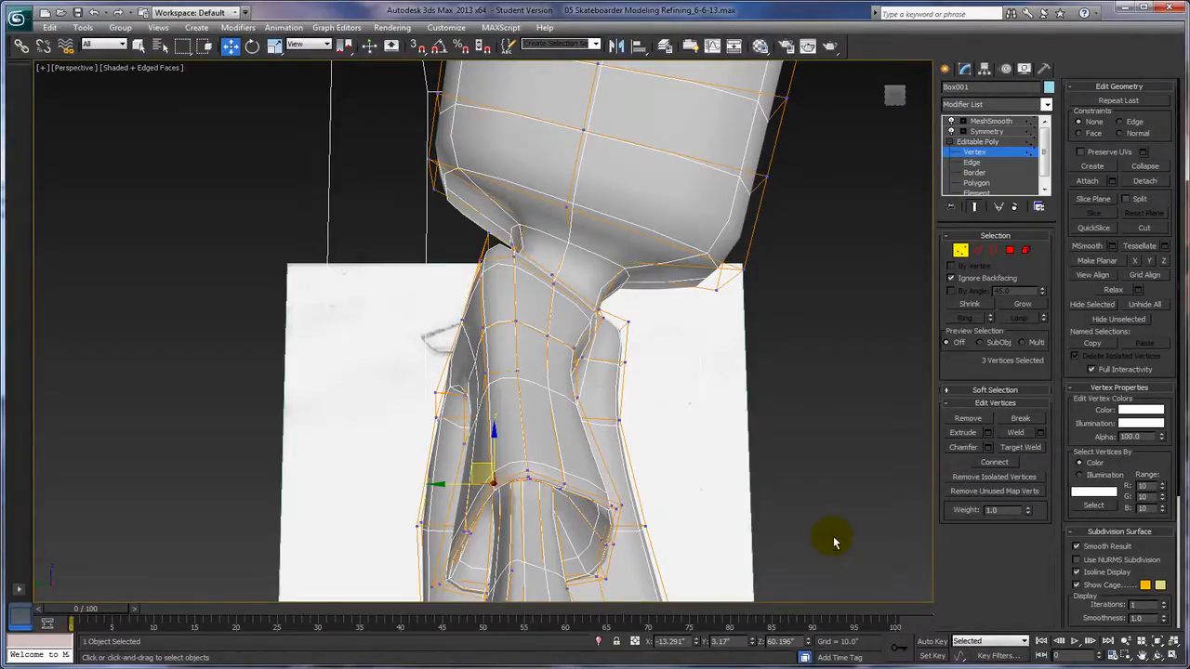
mouse_move(797, 532)
alt+middle_down()
mouse_move(791, 523)
mouse_move(823, 529)
mouse_move(805, 523)
alt+middle_up()
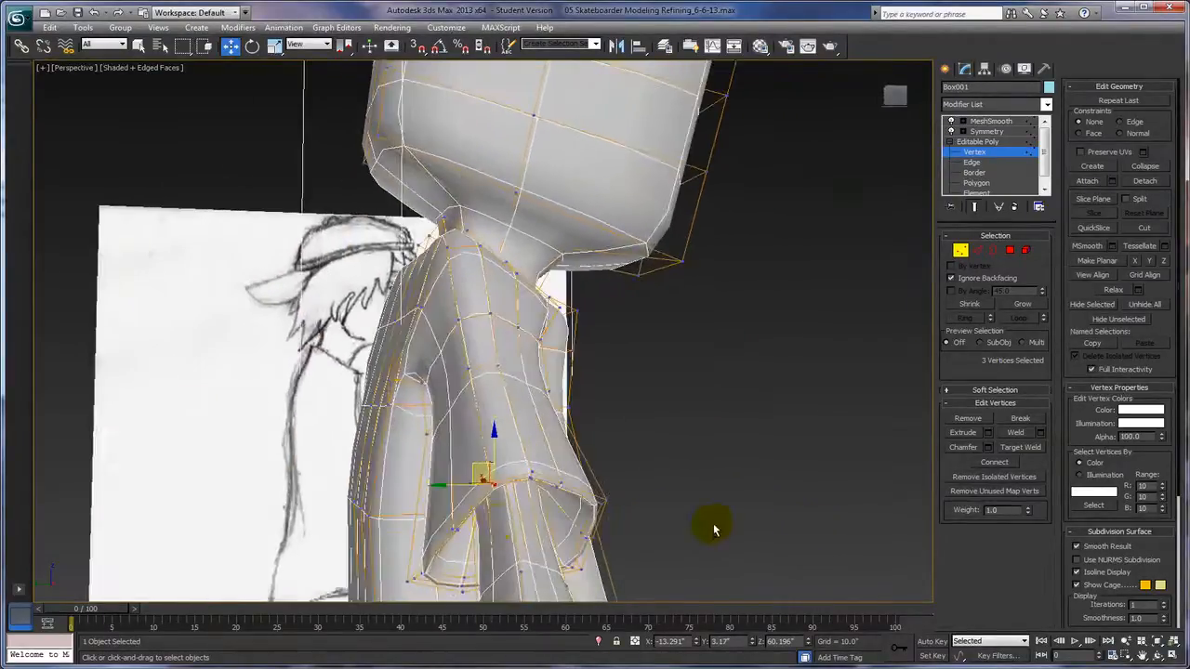
drag(475, 465, 466, 488)
Move the front-side vertices of the sleeve hem and the mid-sleeve vertex above them forward
mouse_move(727, 449)
alt+middle_down()
mouse_move(696, 433)
mouse_move(759, 445)
mouse_move(690, 438)
mouse_move(719, 456)
mouse_move(700, 459)
mouse_move(731, 465)
mouse_move(722, 446)
mouse_move(717, 486)
alt+middle_up()
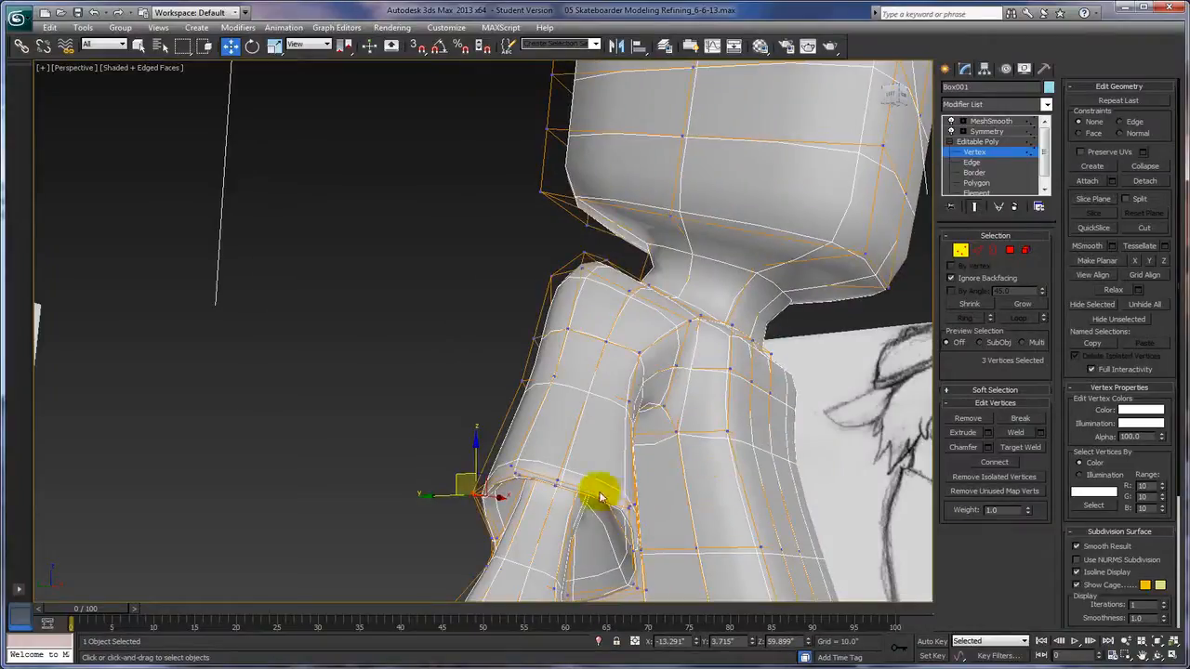
click(558, 481)
click(353, 467)
click(563, 492)
drag(536, 465, 548, 470)
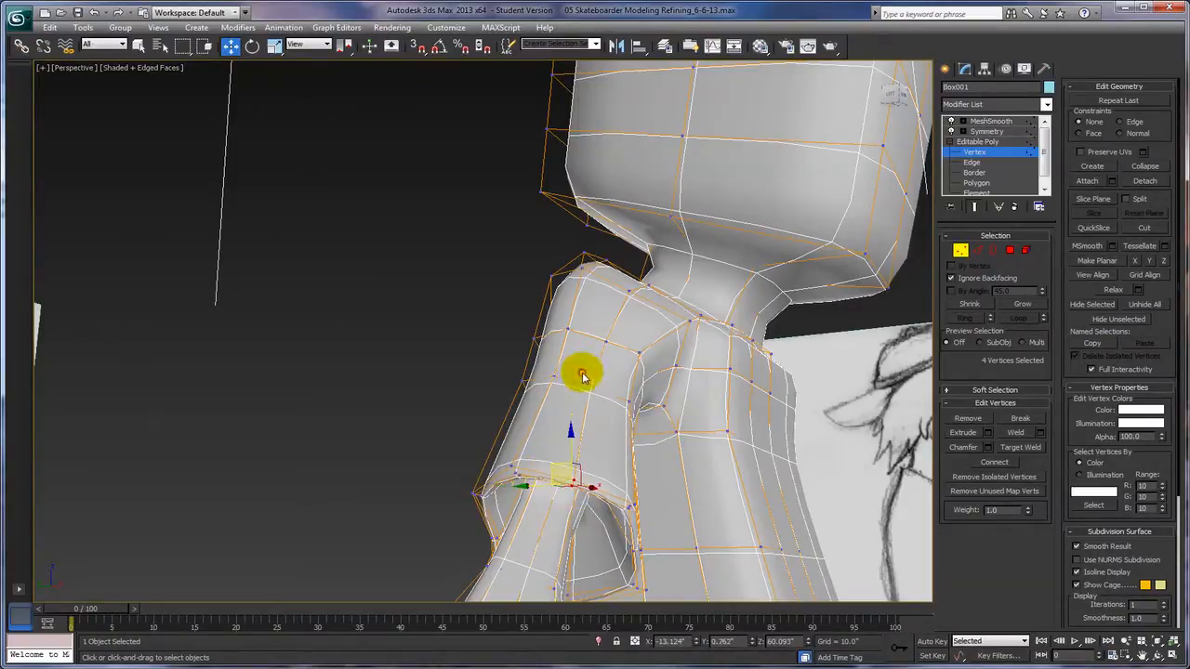
click(601, 399)
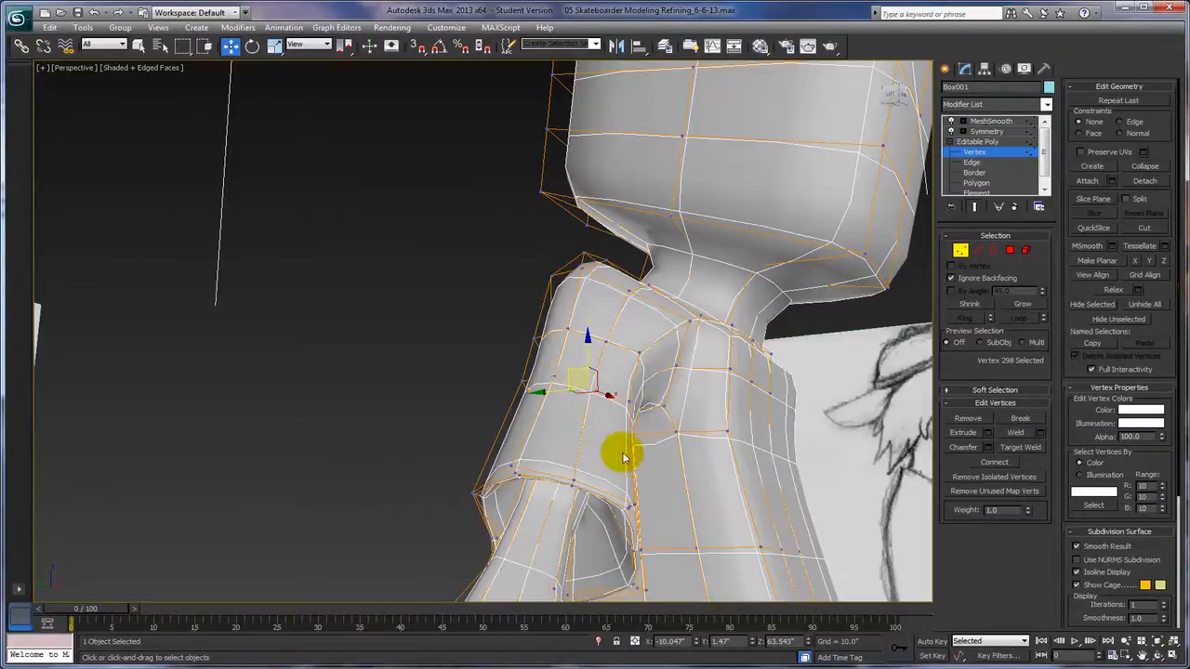
mouse_move(632, 459)
alt+middle_down()
mouse_move(645, 491)
mouse_move(645, 473)
alt+middle_up()
drag(570, 369, 583, 372)
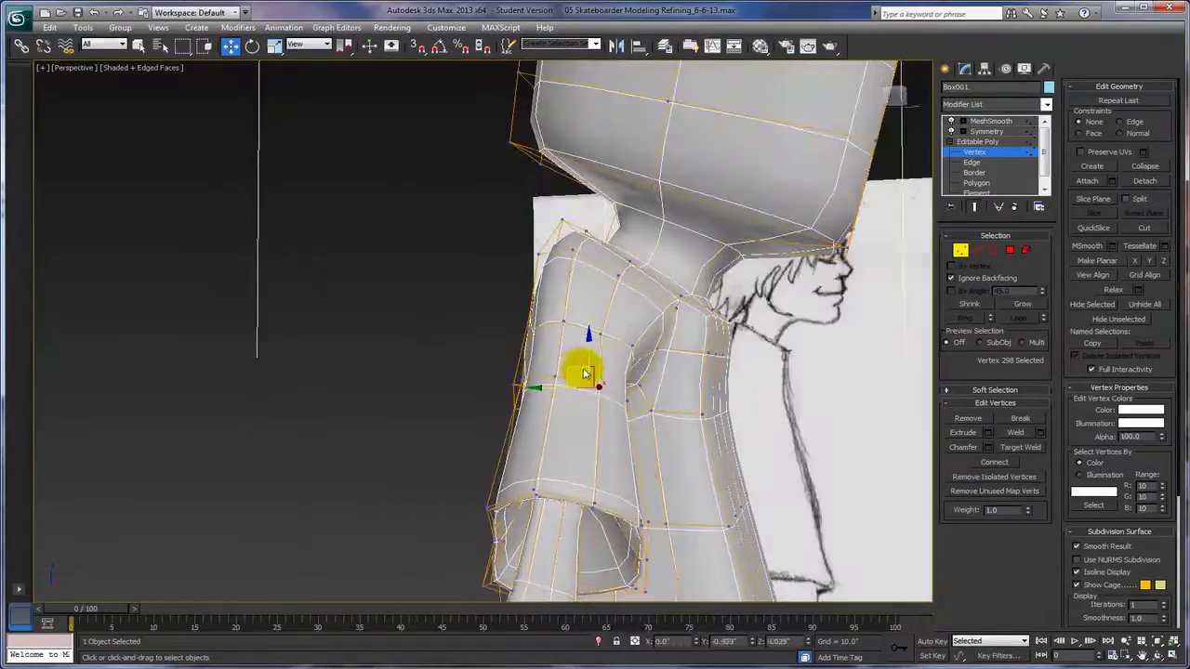
Adjust the front sleeve vertex beside the armpit to smooth the edge flow from shoulder to sleeve
mouse_move(831, 424)
alt+middle_down()
mouse_move(722, 403)
mouse_move(784, 438)
mouse_move(836, 419)
mouse_move(791, 456)
mouse_move(770, 446)
mouse_move(779, 465)
alt+middle_up()
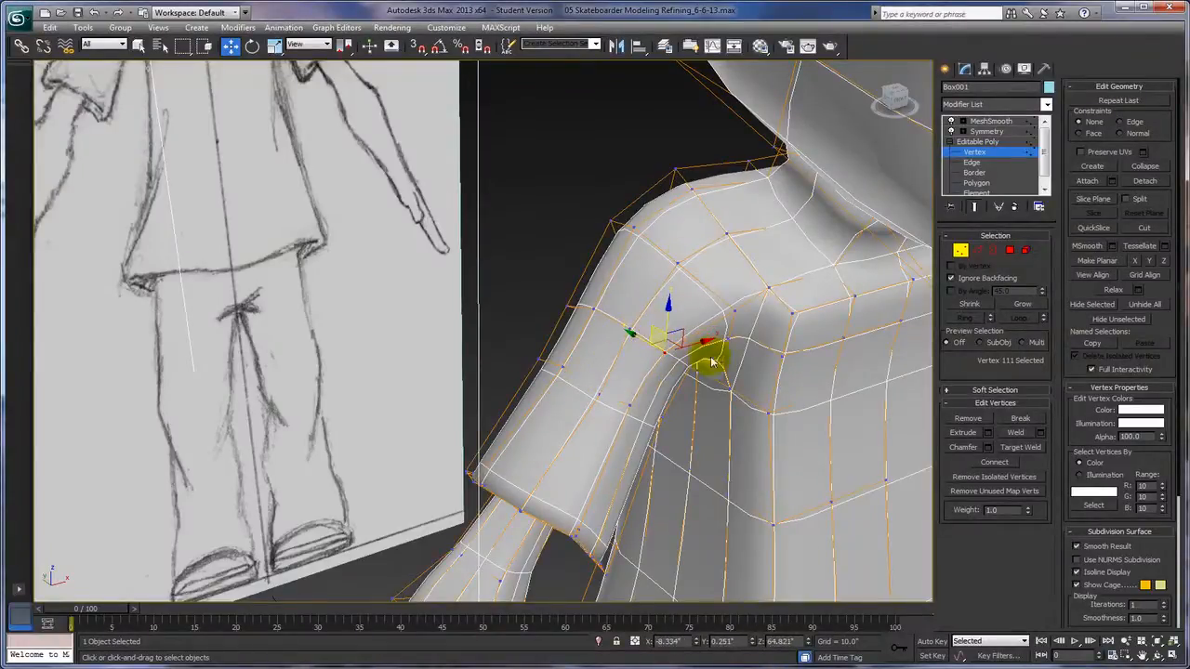
scroll(743, 395, up, 2)
mouse_move(743, 395)
alt+middle_down()
mouse_move(765, 393)
mouse_move(714, 370)
mouse_move(685, 385)
mouse_move(738, 359)
mouse_move(762, 372)
mouse_move(712, 376)
alt+middle_up()
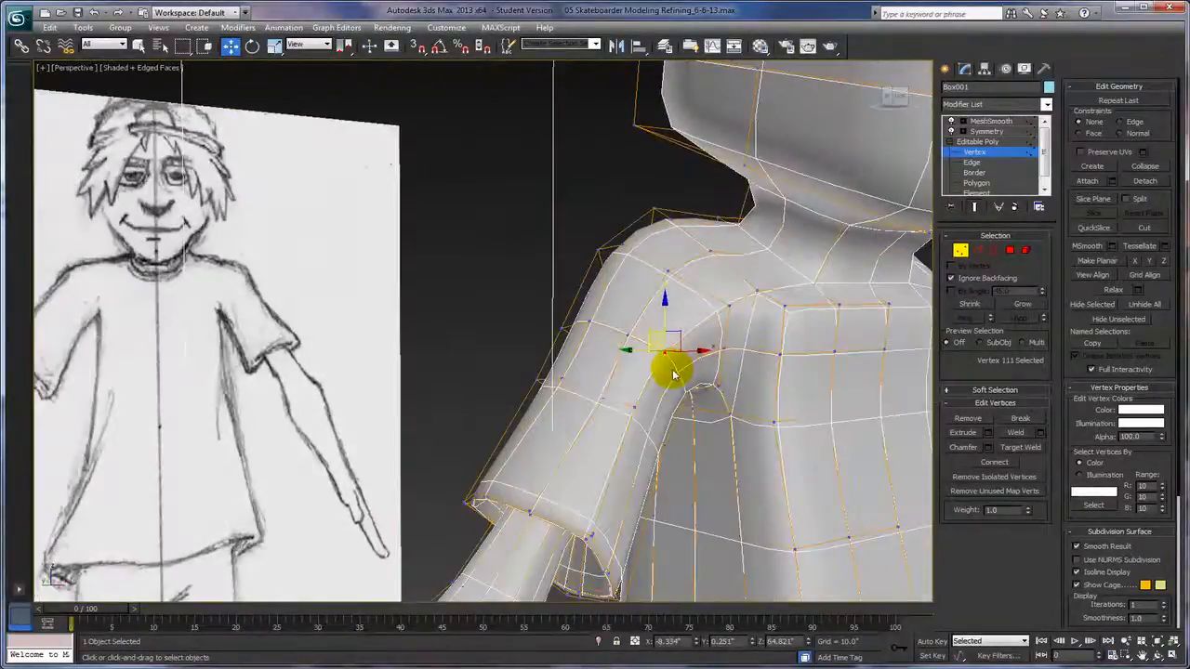
click(696, 384)
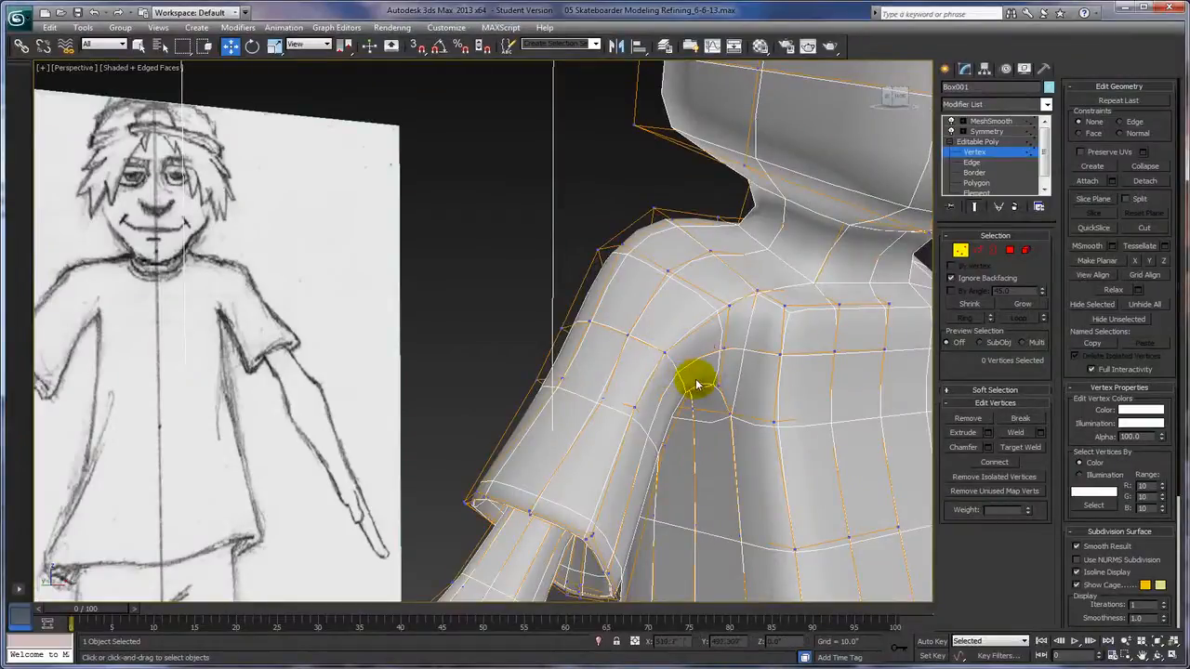
alt+middle_drag(691, 380, 677, 379)
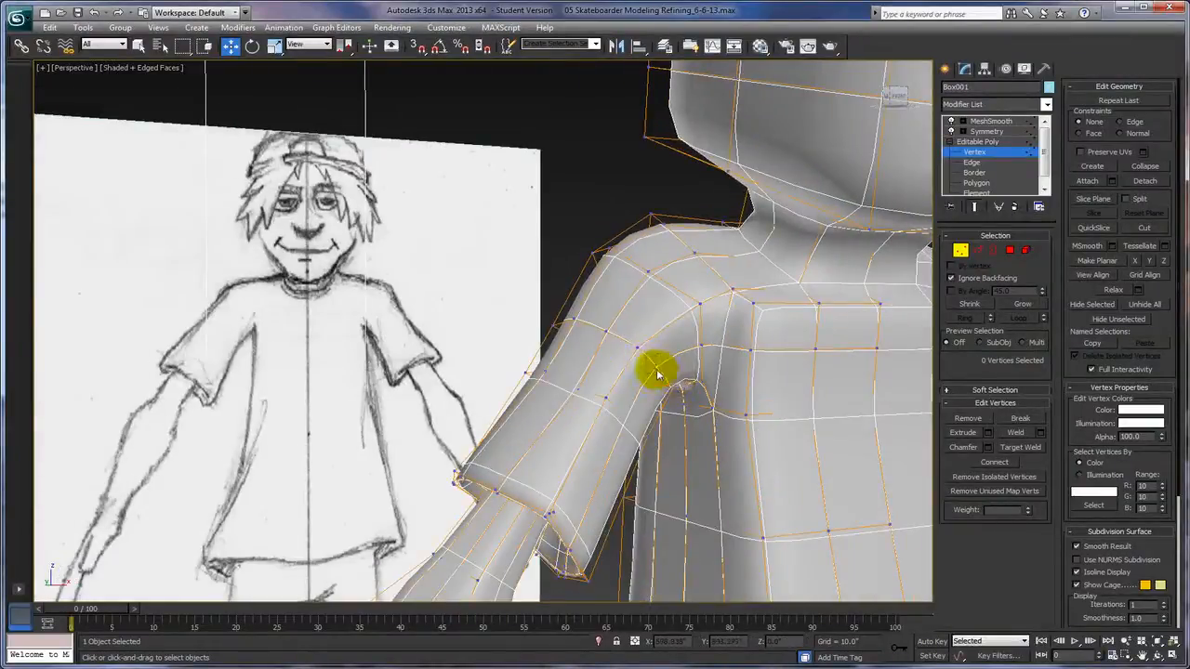
click(654, 363)
drag(641, 346, 649, 358)
mouse_move(809, 350)
alt+middle_down()
mouse_move(855, 512)
mouse_move(858, 401)
mouse_move(898, 391)
mouse_move(935, 405)
mouse_move(935, 438)
mouse_move(882, 468)
mouse_move(644, 316)
mouse_move(717, 380)
mouse_move(716, 353)
mouse_move(640, 417)
mouse_move(640, 316)
mouse_move(651, 422)
mouse_move(586, 412)
mouse_move(722, 425)
mouse_move(681, 444)
alt+middle_up()
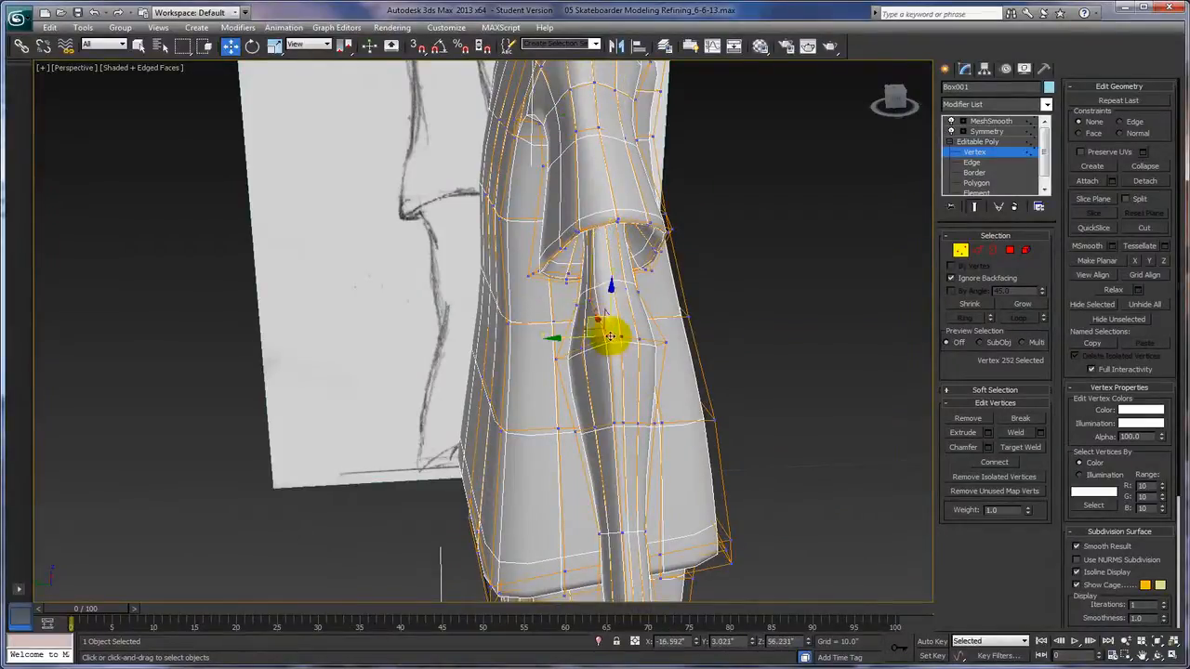
Move the rear vertex of the elbow loop backward to round out the back of the arm
mouse_move(587, 319)
alt+middle_down()
mouse_move(752, 310)
mouse_move(794, 324)
alt+middle_up()
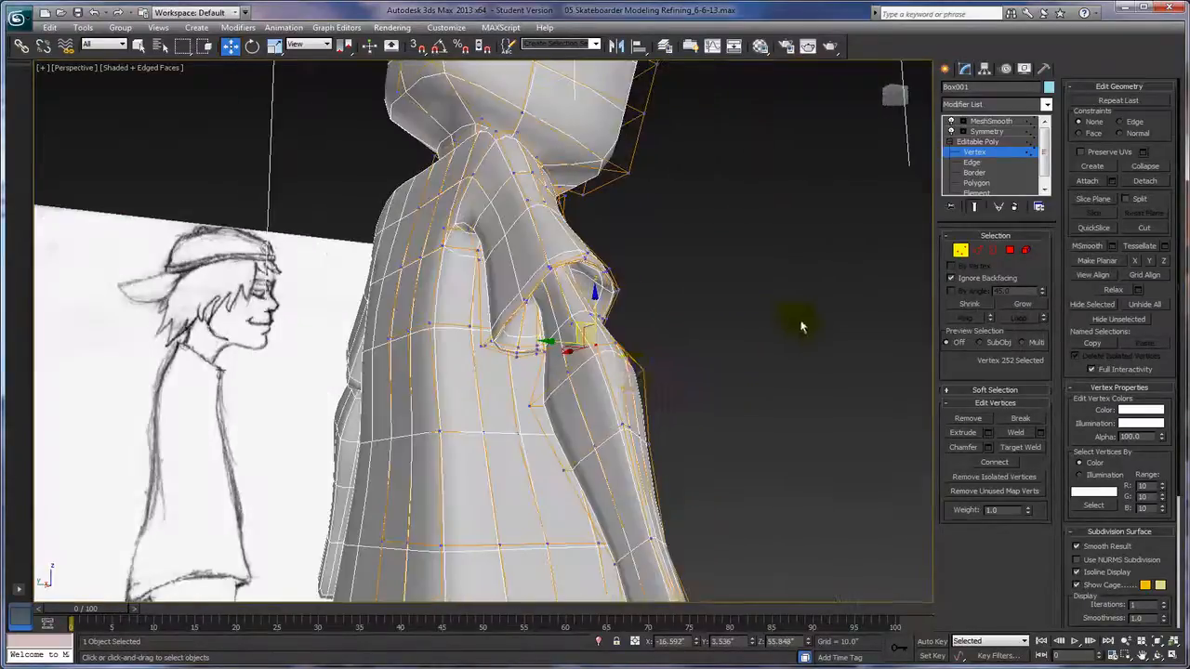
click(563, 372)
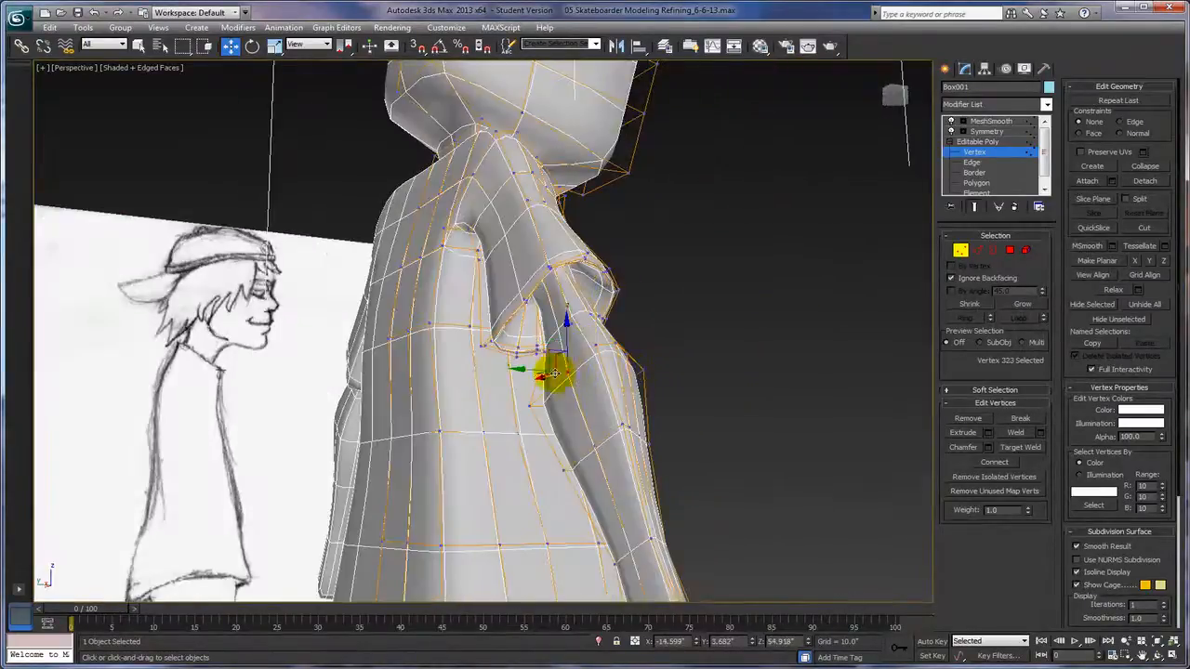
mouse_move(557, 361)
alt+middle_down()
mouse_move(600, 381)
mouse_move(558, 379)
mouse_move(526, 341)
mouse_move(541, 354)
alt+middle_up()
drag(545, 353, 526, 362)
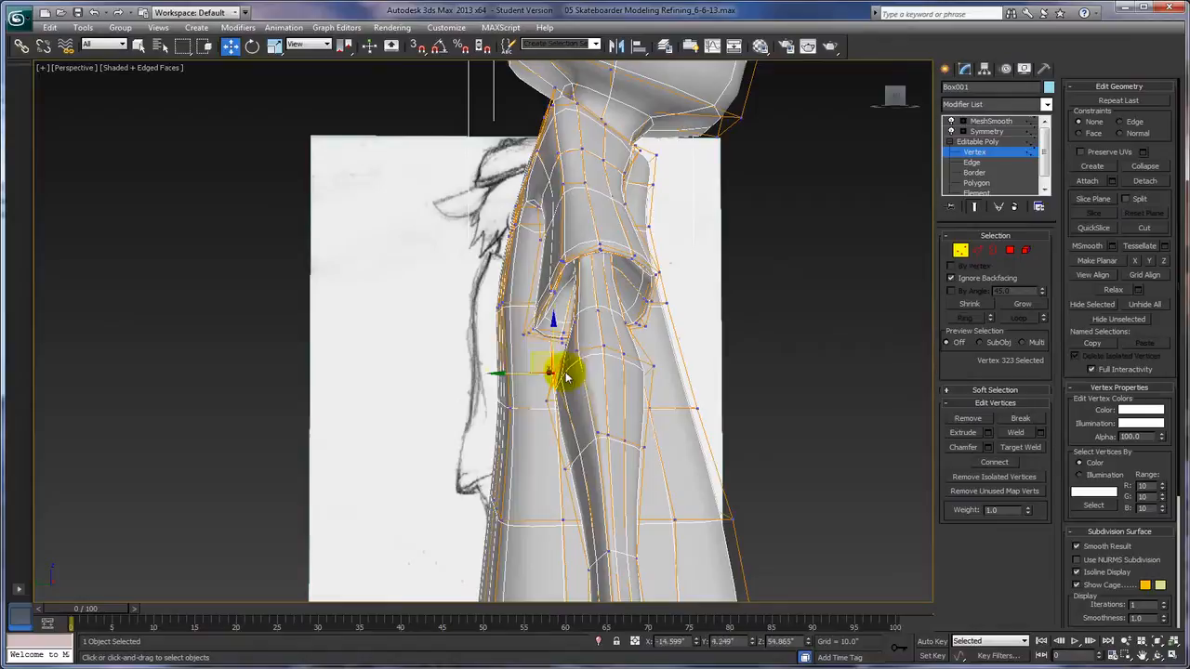
Move the two rear forearm vertices below the elbow and the rear upper-arm vertex beneath the sleeve hem backward
click(590, 422)
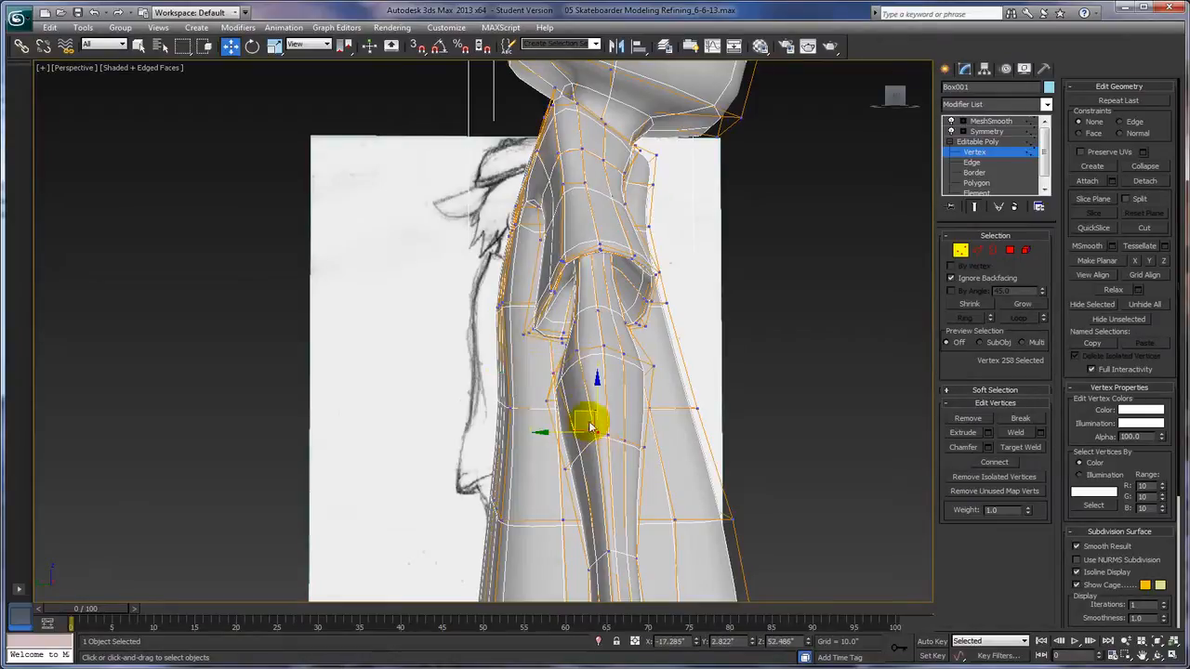
drag(577, 414, 567, 423)
mouse_move(700, 480)
alt+middle_down()
mouse_move(746, 470)
mouse_move(608, 477)
mouse_move(693, 443)
alt+middle_up()
click(574, 465)
drag(545, 434, 536, 437)
mouse_move(535, 443)
alt+middle_down()
mouse_move(756, 433)
mouse_move(805, 454)
mouse_move(645, 412)
alt+middle_up()
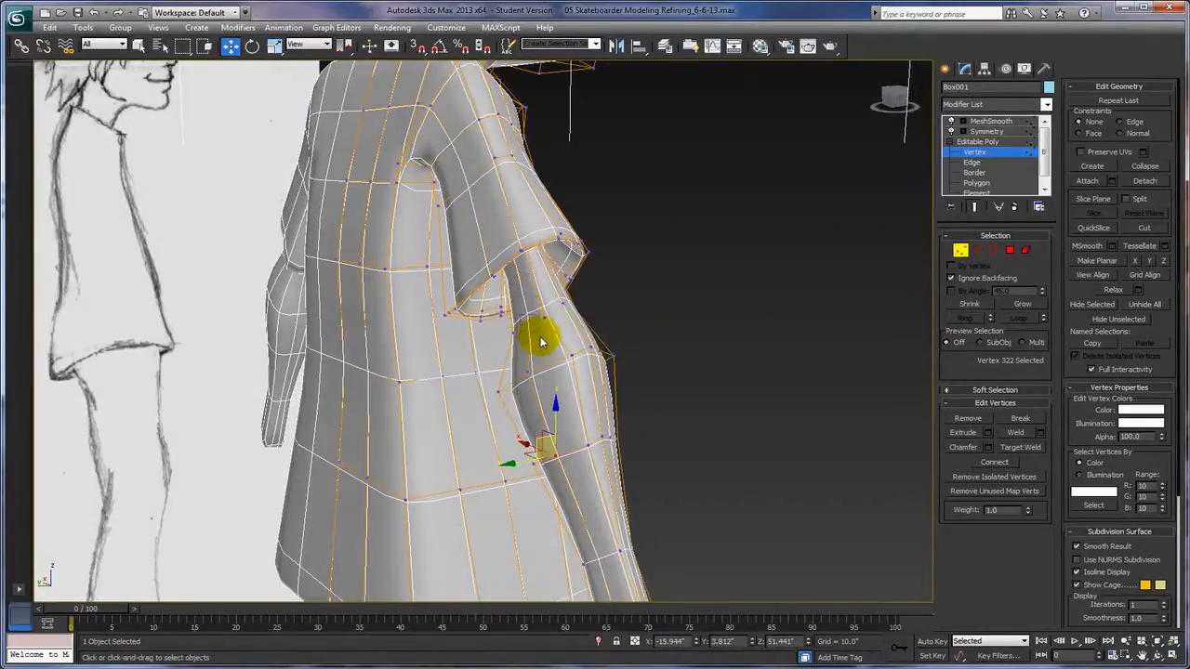
alt+middle_drag(647, 330, 605, 326)
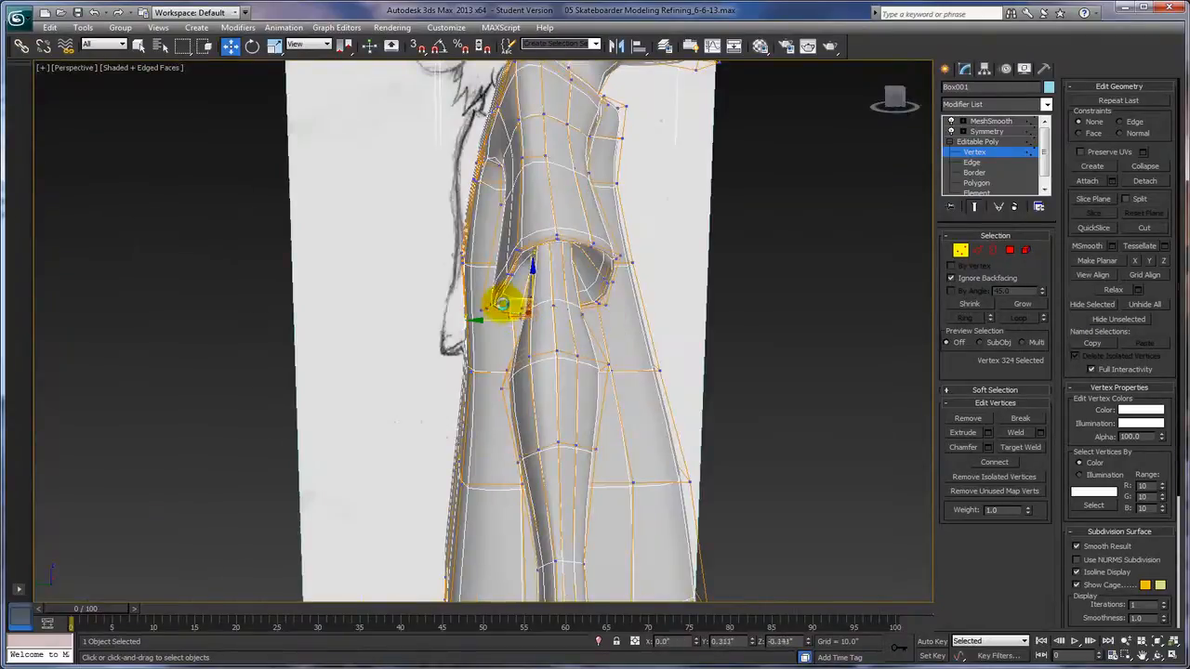
Move the rear vertex of the wrist loop backward to even out the lower forearm
alt+middle_drag(736, 325, 653, 335)
click(609, 342)
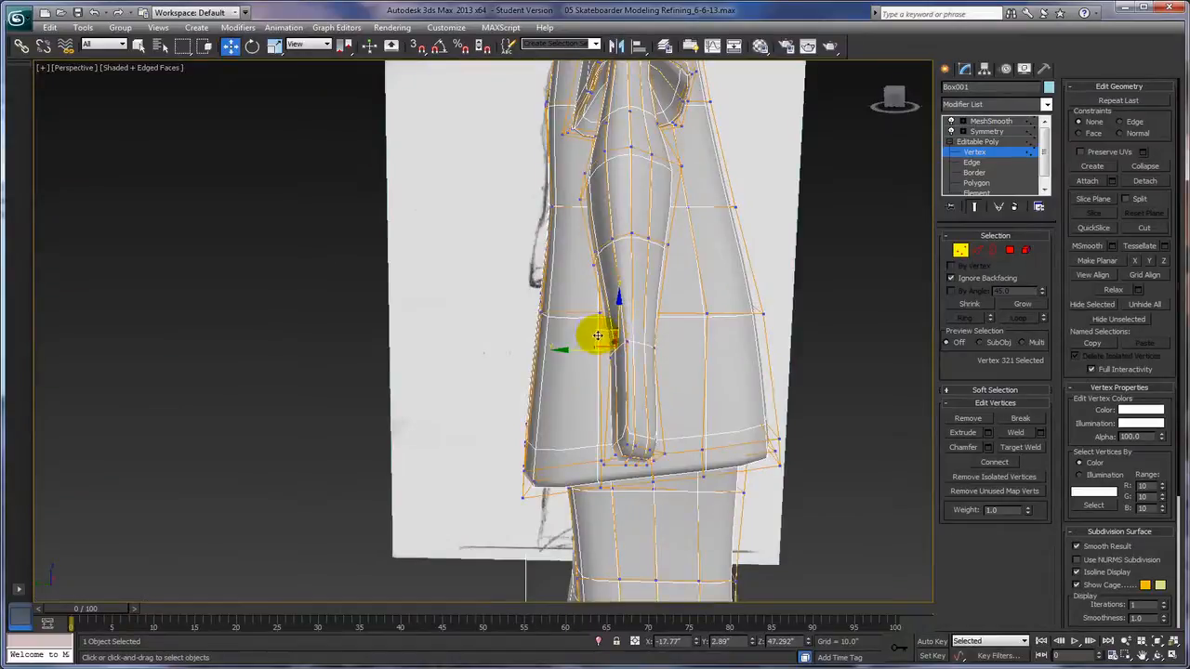
mouse_move(597, 333)
mouse_down()
mouse_move(587, 341)
mouse_move(605, 332)
mouse_up()
mouse_move(605, 332)
alt+middle_down()
mouse_move(751, 400)
mouse_move(792, 394)
alt+middle_up()
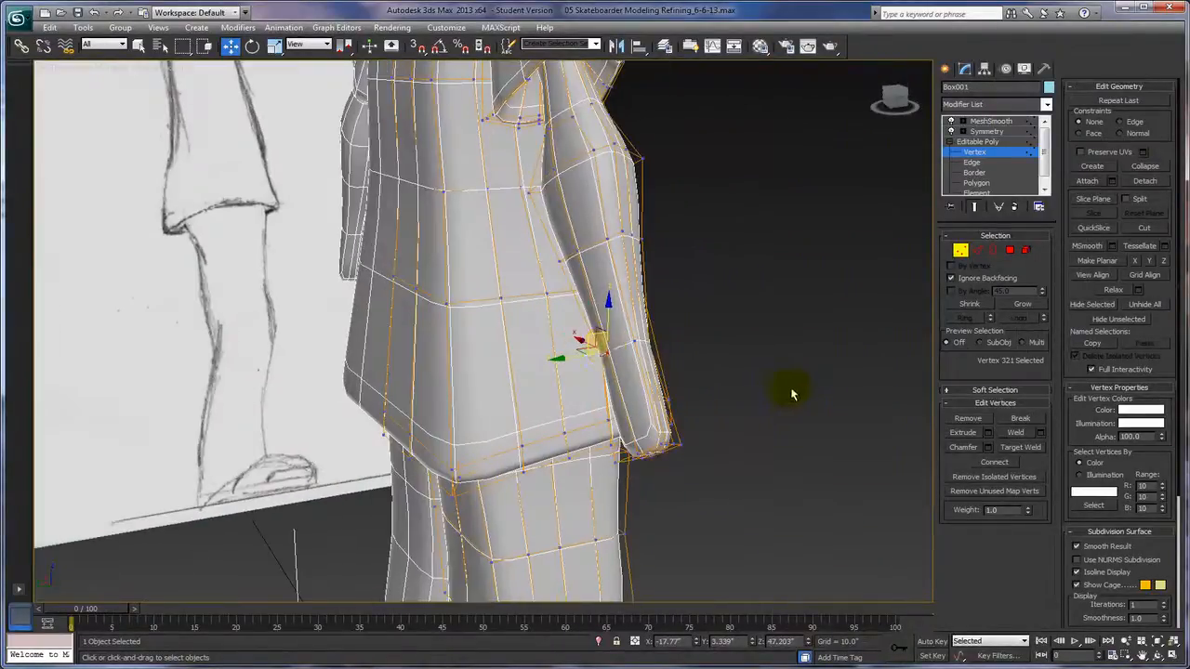
Add the neighbouring outer wrist vertex to the selection and move both vertices backward and slightly down
ctrl+click(637, 351)
alt+middle_drag(713, 366, 664, 364)
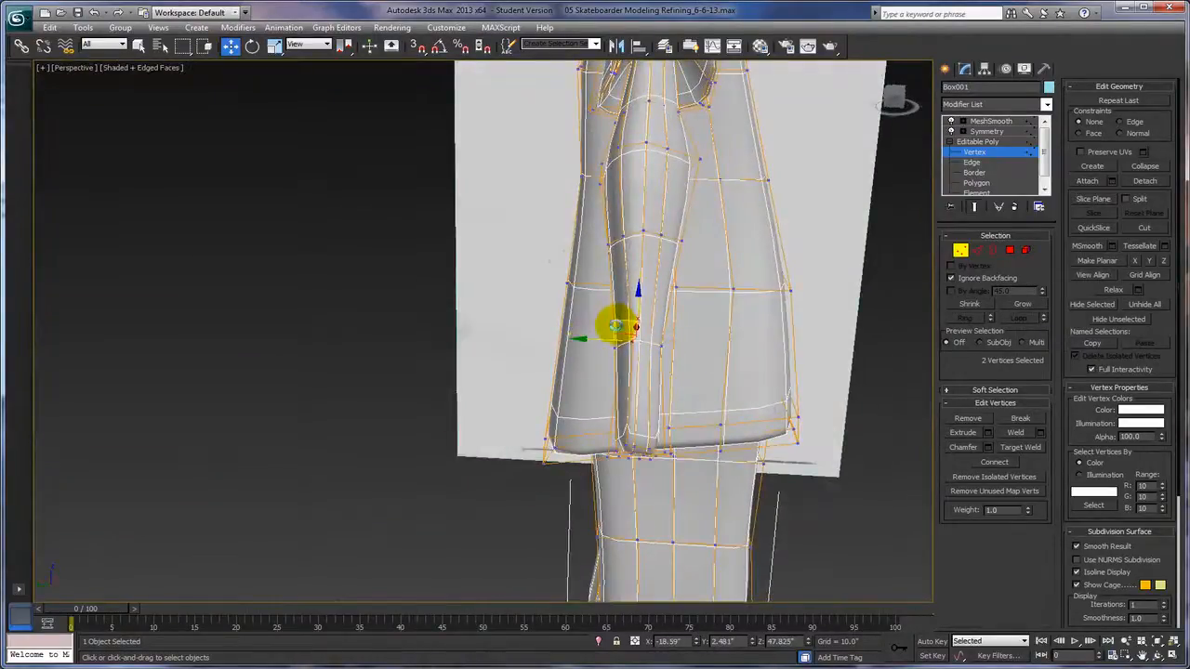
drag(618, 323, 611, 336)
mouse_move(724, 365)
alt+middle_down()
mouse_move(815, 369)
mouse_move(756, 338)
mouse_move(760, 347)
mouse_move(588, 343)
alt+middle_up()
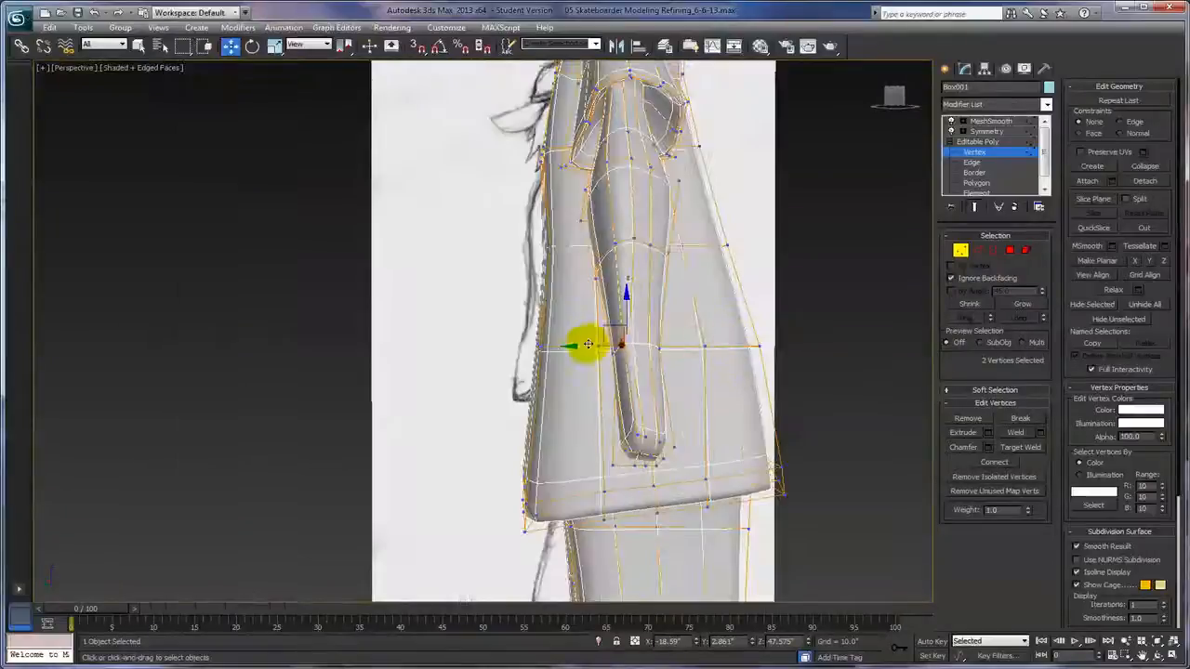
drag(604, 329, 601, 341)
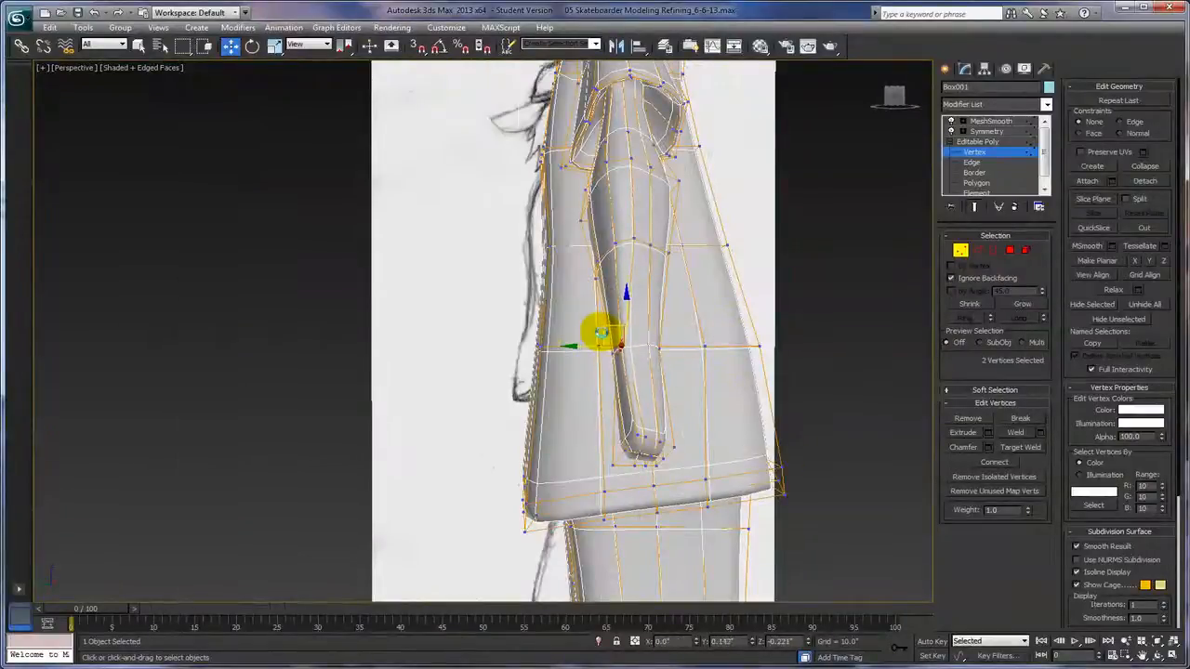
mouse_move(760, 390)
alt+middle_down()
mouse_move(824, 396)
mouse_move(637, 388)
mouse_move(681, 410)
mouse_move(826, 410)
alt+middle_up()
Move the outer rear elbow vertex inward toward the arm, slightly down and slightly backward to soften the elbow's bulge
click(576, 154)
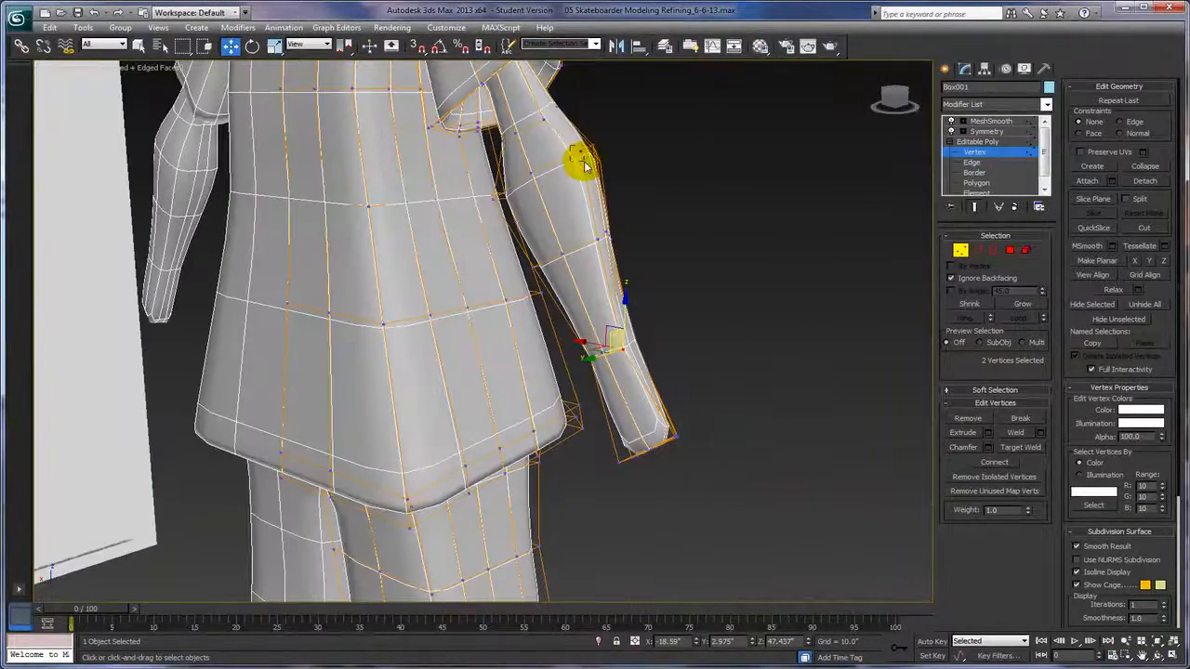
alt+middle_drag(704, 234, 760, 233)
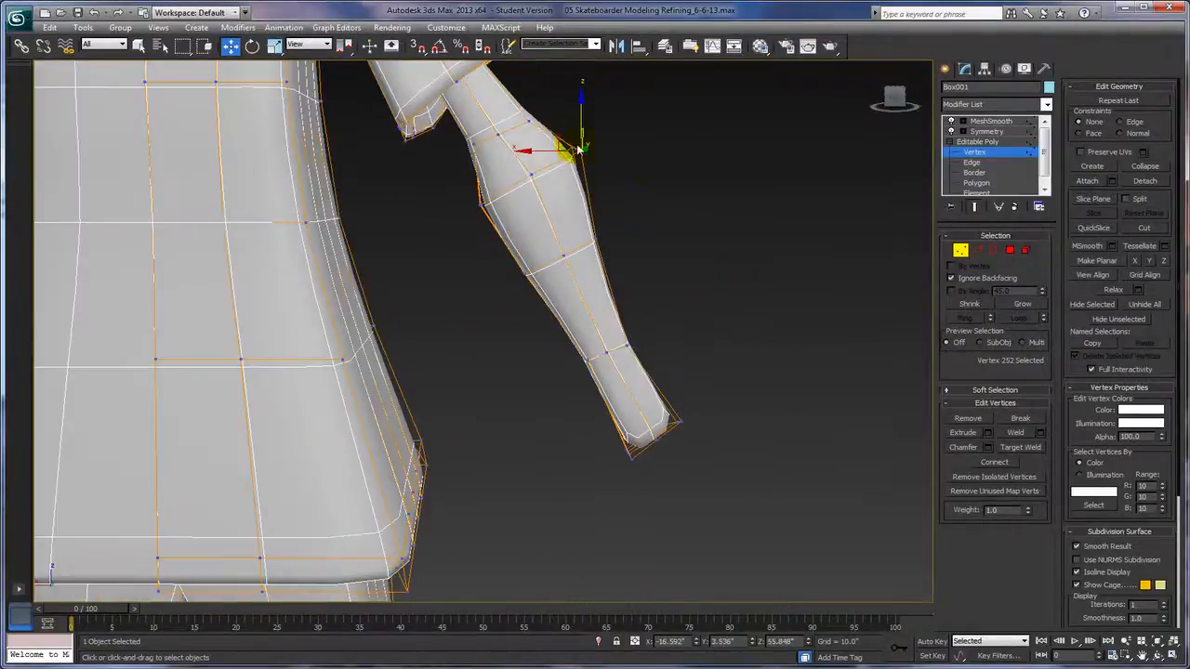
mouse_move(562, 135)
mouse_down()
mouse_move(549, 155)
mouse_move(544, 144)
mouse_up()
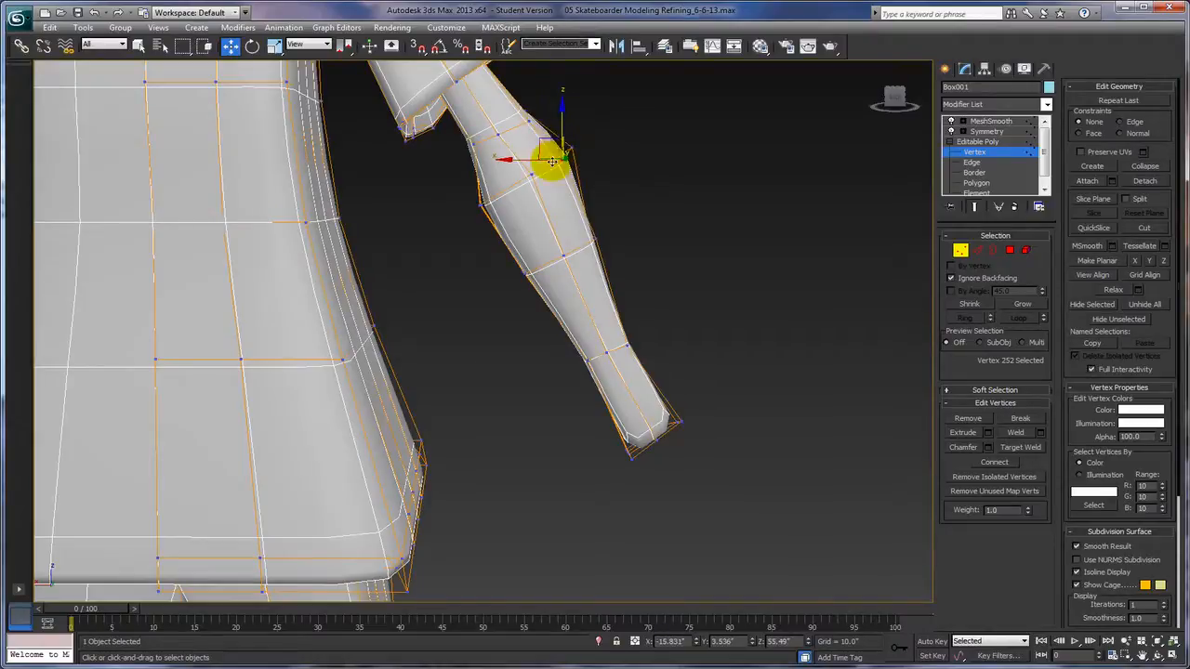
alt+middle_drag(764, 238, 679, 261)
alt+middle_drag(618, 168, 679, 204)
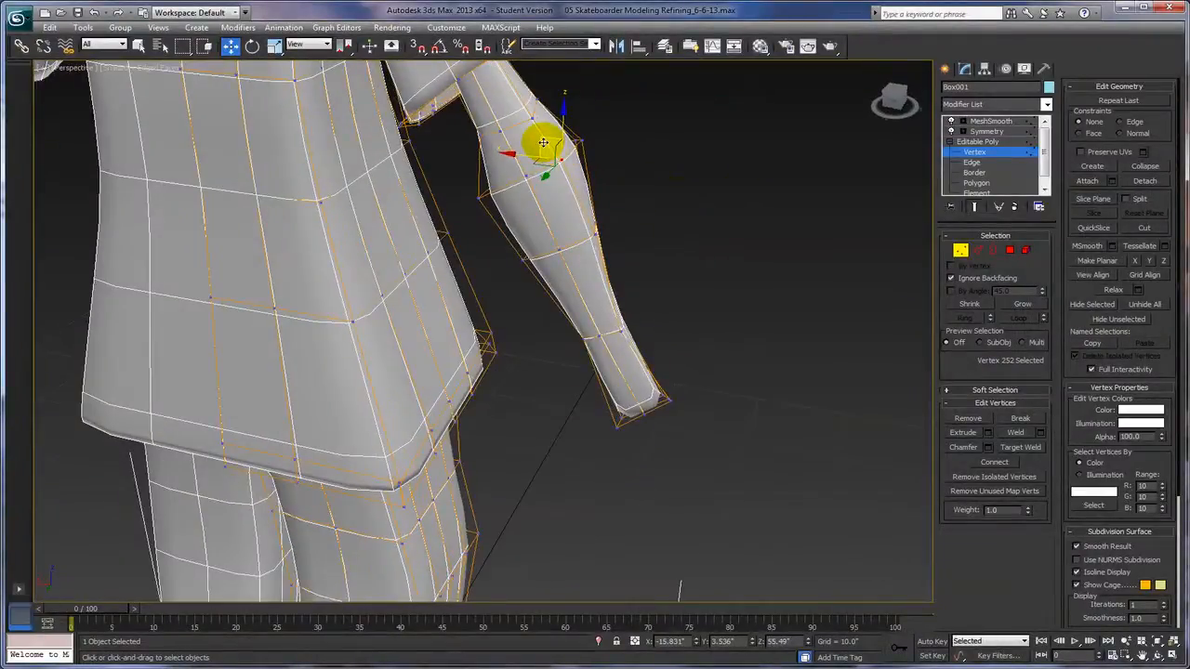
drag(543, 142, 576, 197)
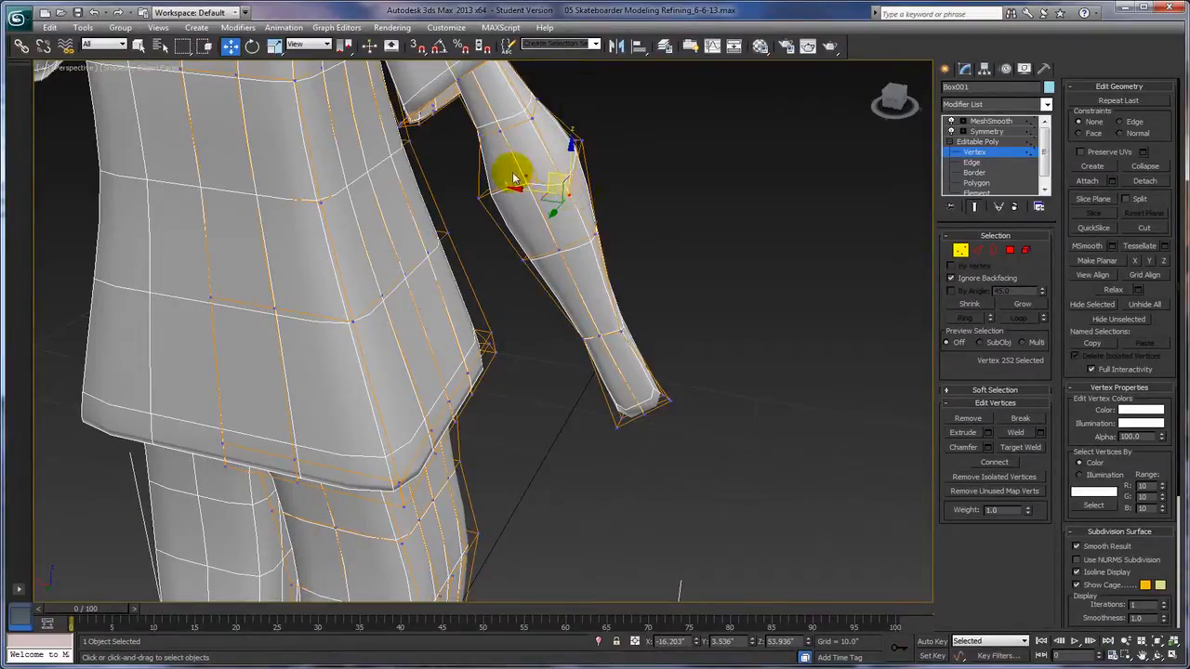
drag(549, 172, 539, 146)
alt+middle_drag(673, 163, 588, 207)
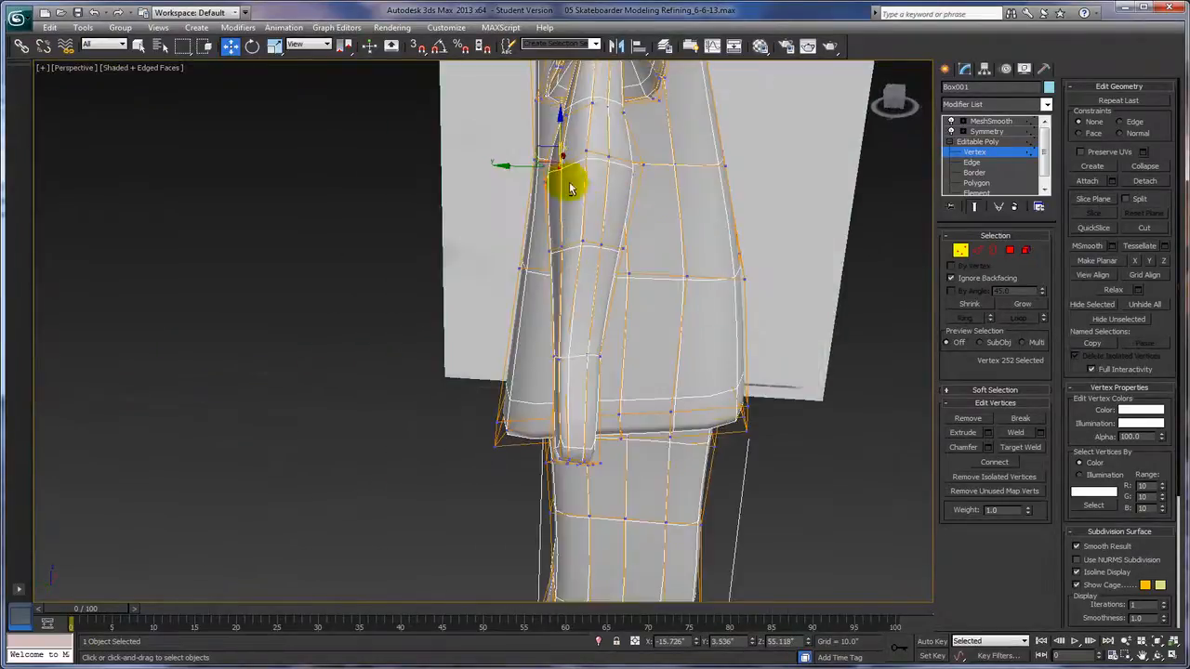
drag(539, 150, 534, 153)
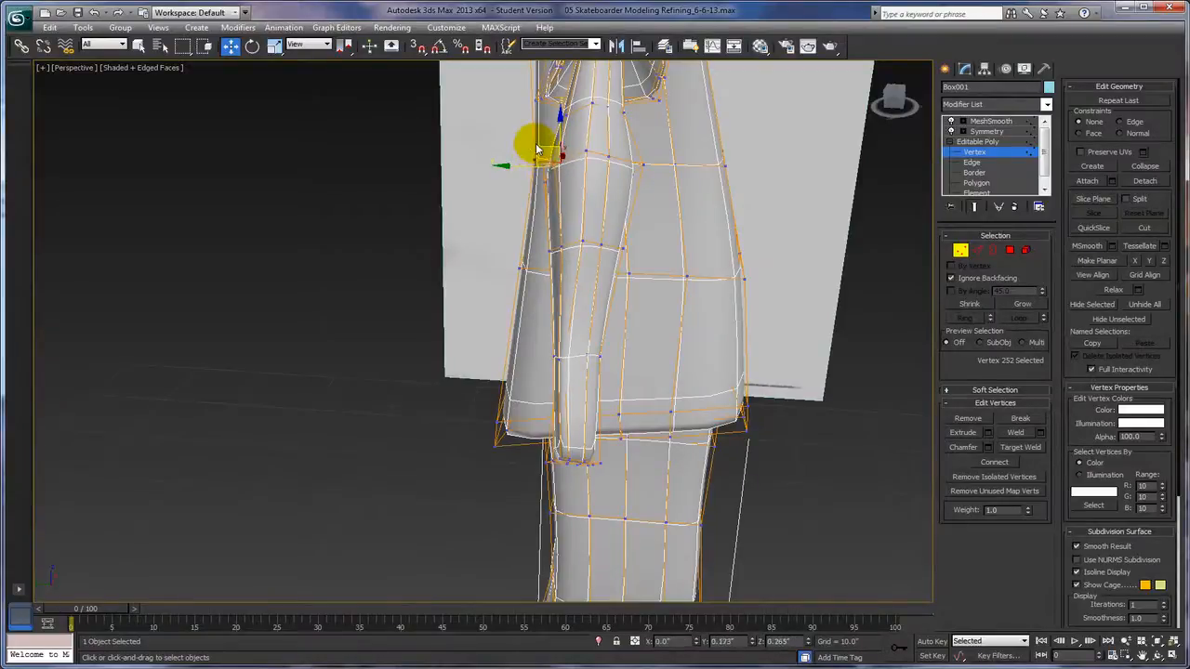
mouse_move(645, 180)
alt+middle_down()
mouse_move(831, 276)
mouse_move(756, 284)
mouse_move(806, 292)
alt+middle_up()
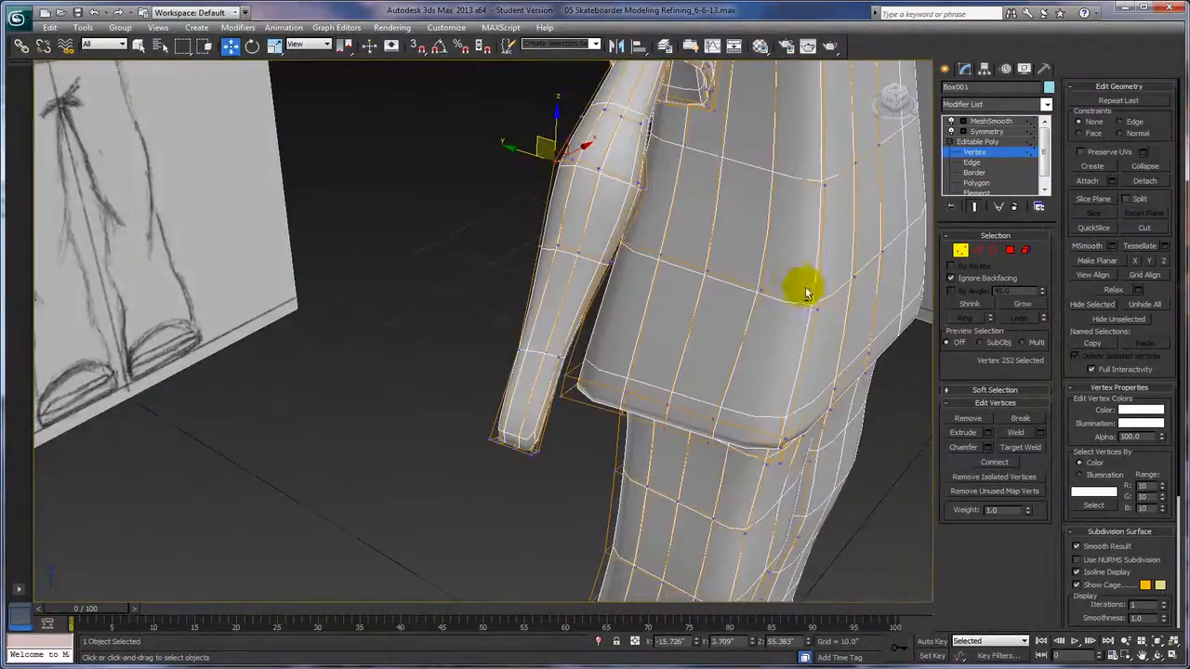
Reposition the front vertex on the body-facing side of the elbow to space the elbow loop evenly
click(640, 189)
drag(640, 190, 614, 165)
mouse_move(671, 198)
alt+middle_down()
mouse_move(731, 245)
mouse_move(678, 226)
alt+middle_up()
mouse_move(643, 190)
alt+middle_down()
mouse_move(682, 234)
mouse_move(722, 237)
mouse_move(730, 226)
alt+middle_up()
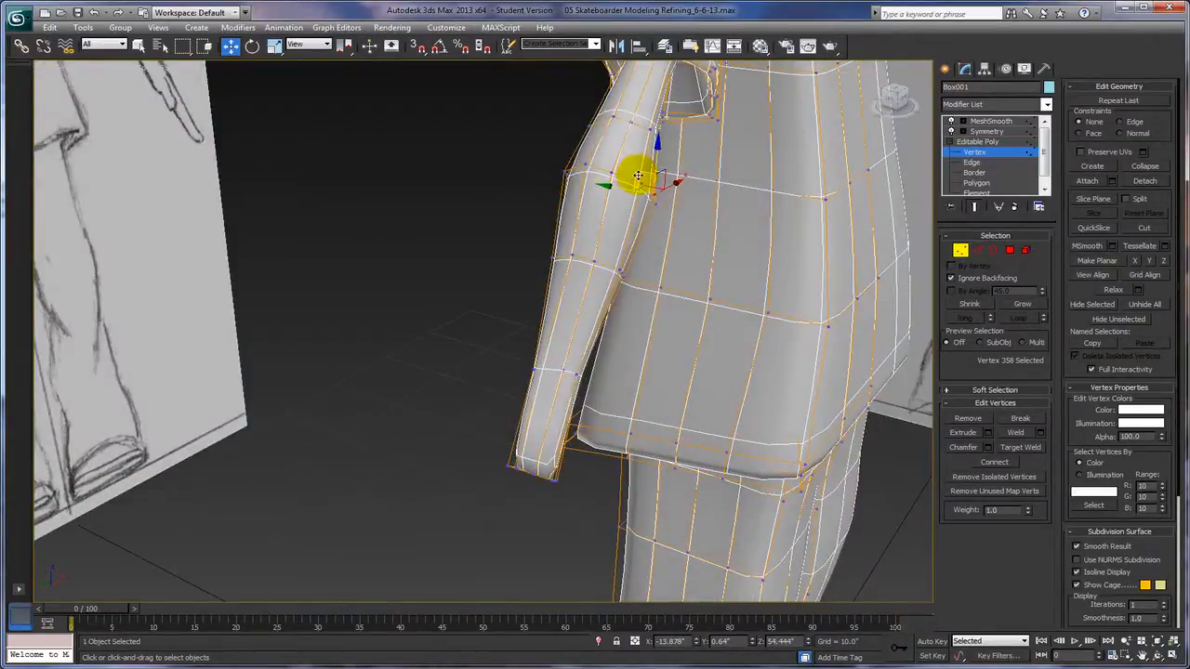
Move the front forearm vertex below the elbow and its inner neighbour backward to round the forearm
alt+middle_drag(659, 229, 605, 267)
click(610, 270)
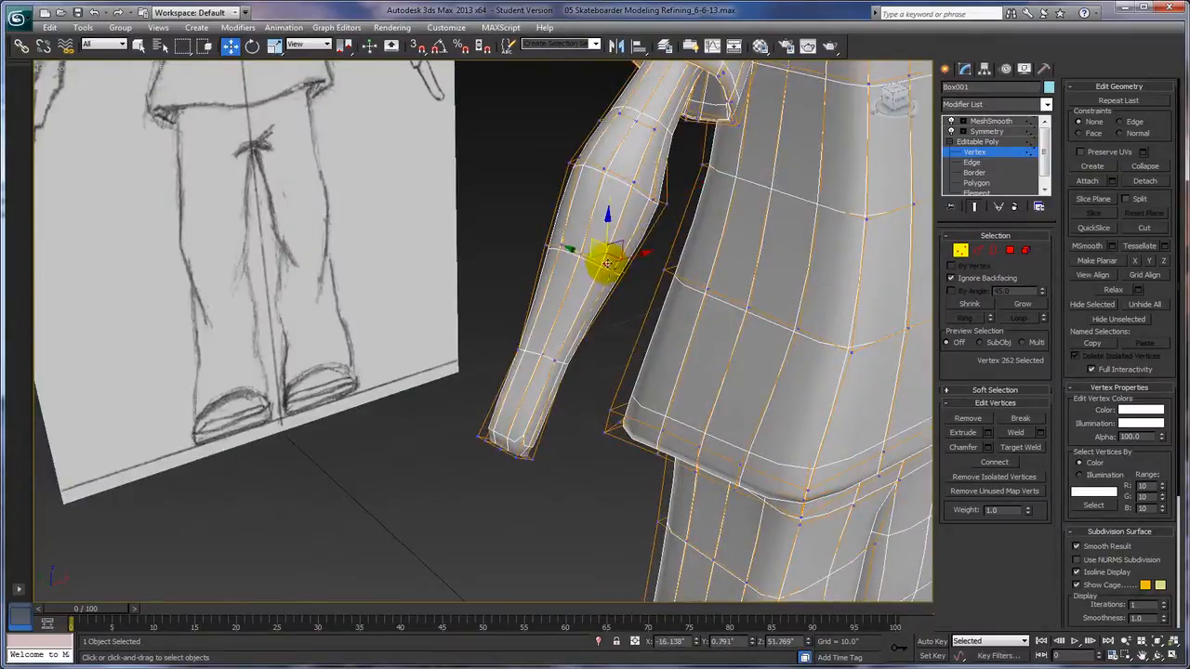
mouse_move(593, 243)
mouse_down()
mouse_move(602, 210)
mouse_move(600, 238)
mouse_up()
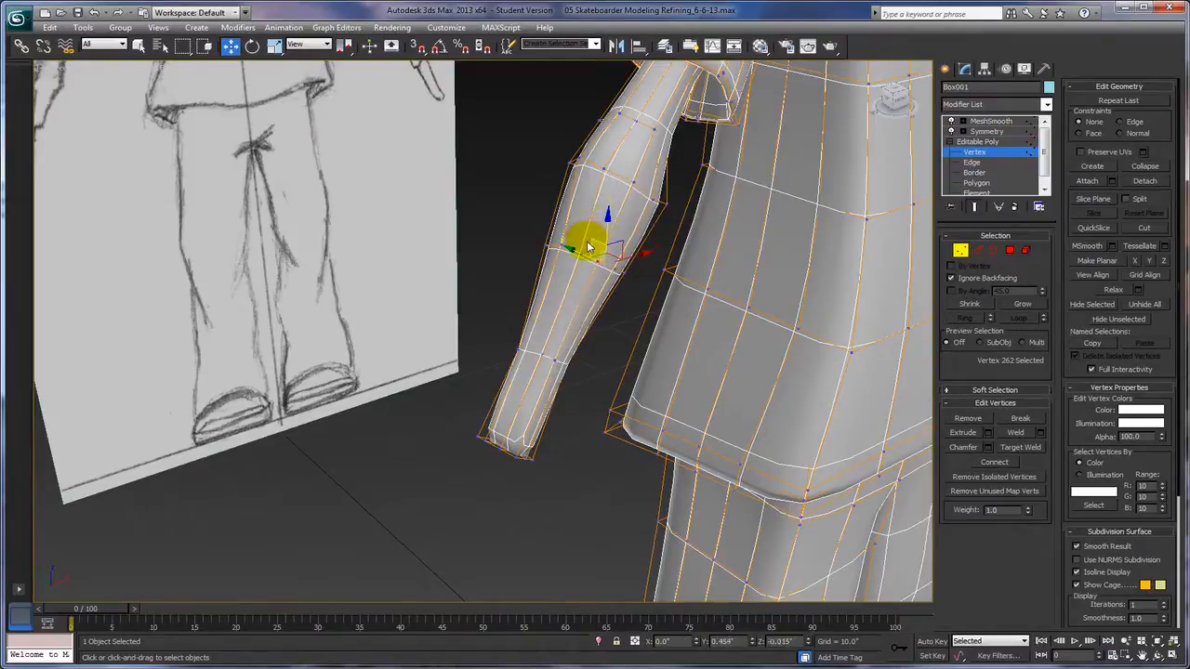
mouse_move(622, 331)
alt+middle_down()
mouse_move(704, 324)
mouse_move(648, 331)
mouse_move(589, 314)
alt+middle_up()
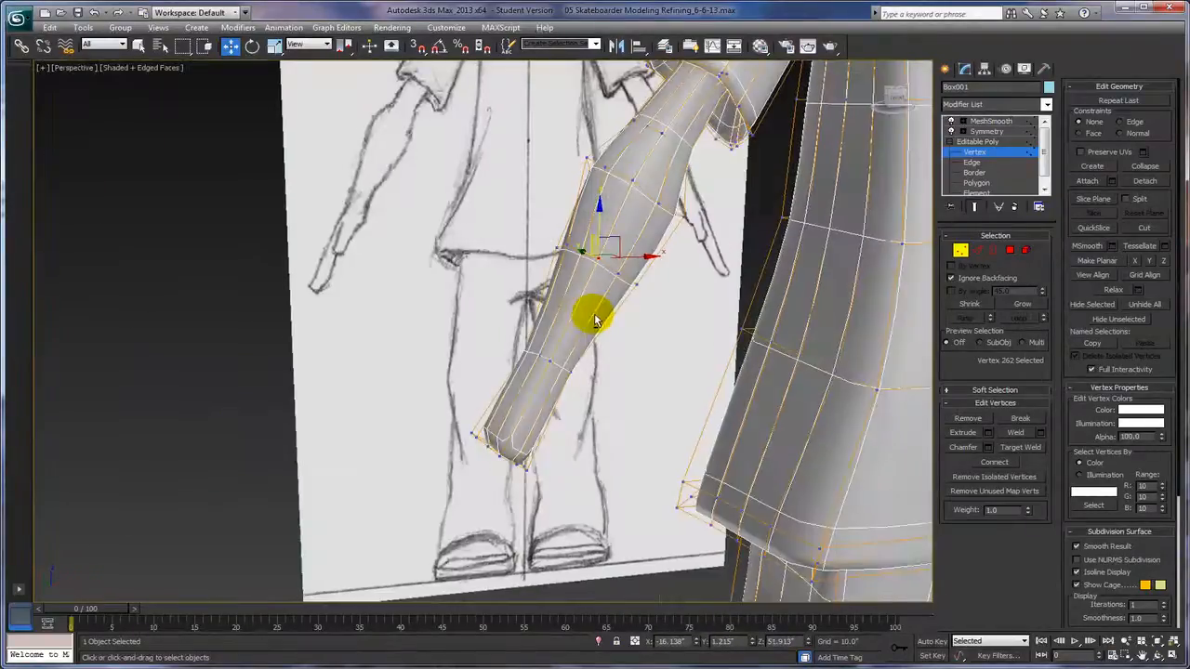
click(640, 289)
mouse_move(645, 285)
alt+middle_down()
mouse_move(682, 302)
mouse_move(568, 314)
mouse_move(664, 298)
alt+middle_up()
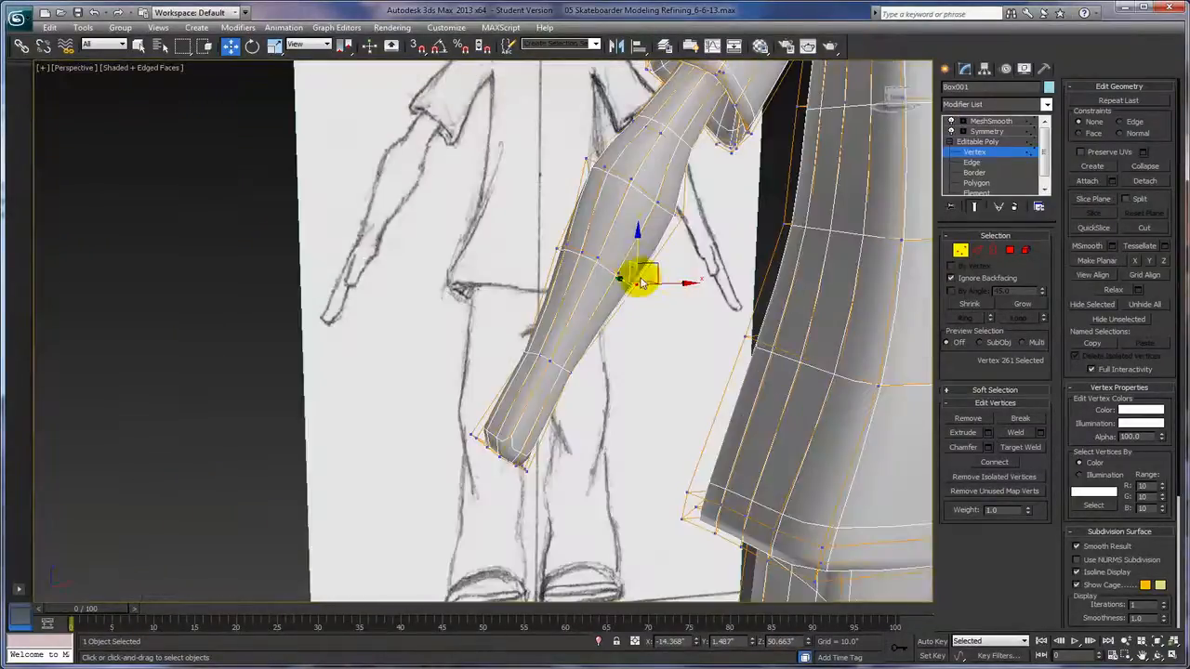
drag(632, 270, 630, 271)
mouse_move(630, 271)
alt+middle_down()
mouse_move(651, 291)
mouse_move(696, 303)
mouse_move(867, 303)
mouse_move(832, 301)
alt+middle_up()
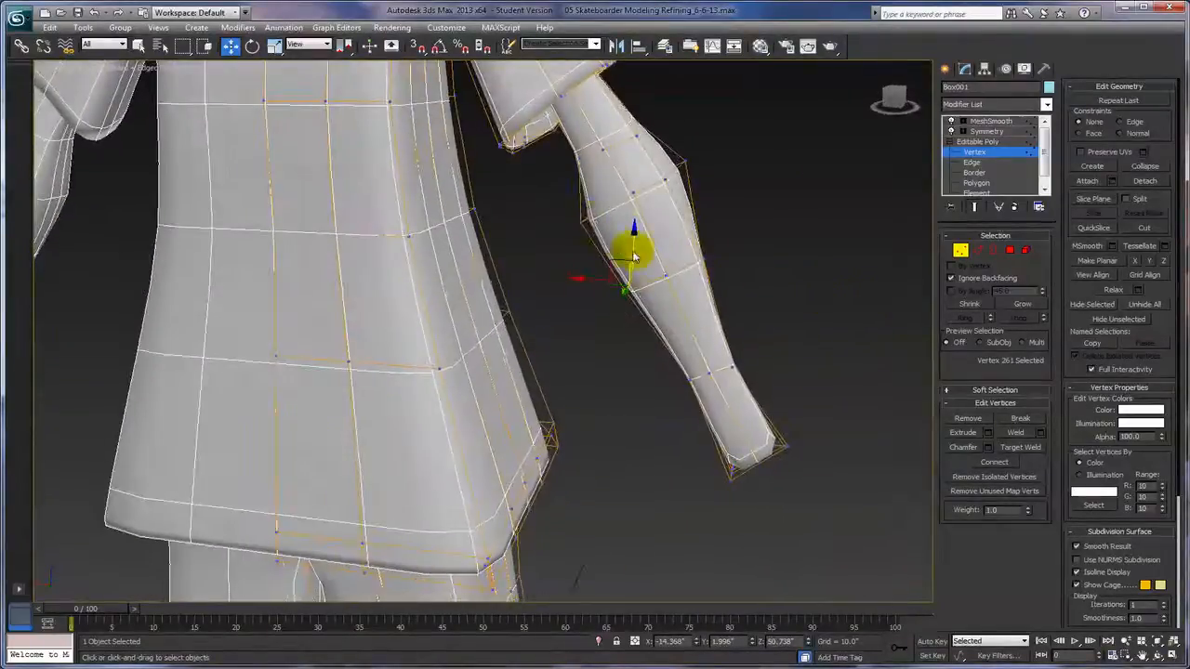
Move the body-facing vertices at the elbow and upper forearm outward, toward the centre of the arm
click(580, 226)
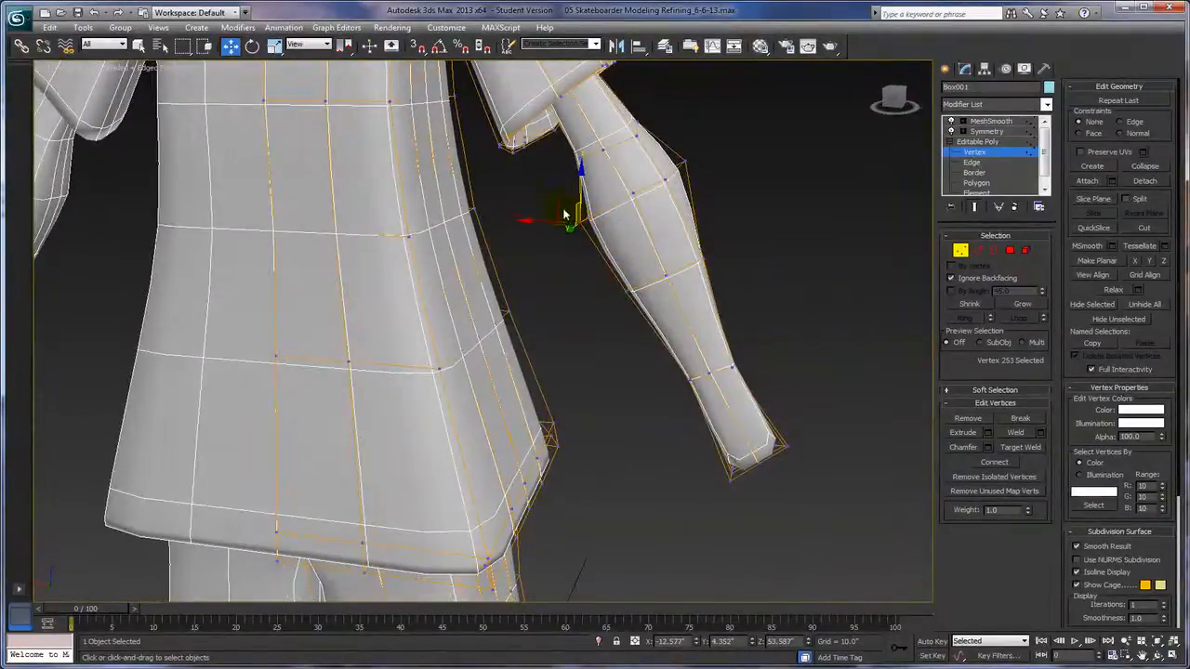
drag(563, 204, 578, 205)
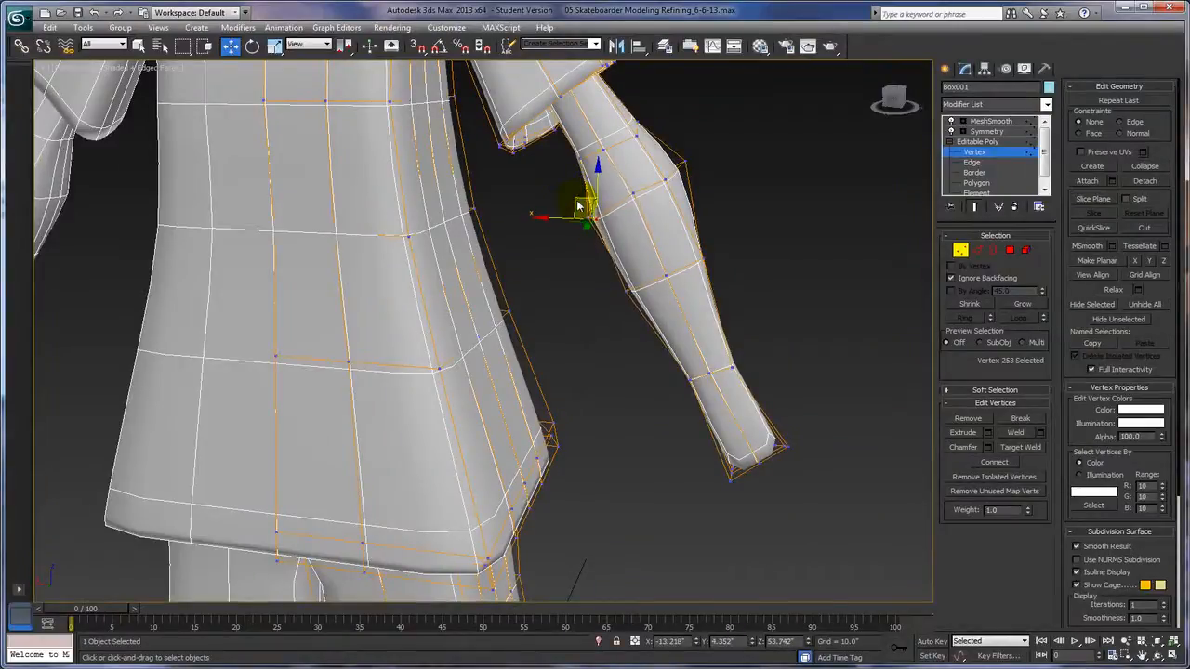
click(625, 294)
drag(606, 276, 629, 274)
Select three vertices on the body-facing side of the wrist and move them slightly backward and down
mouse_move(874, 329)
alt+middle_down()
mouse_move(832, 319)
mouse_move(659, 337)
mouse_move(672, 377)
mouse_move(756, 388)
mouse_move(876, 335)
mouse_move(855, 306)
mouse_move(771, 316)
mouse_move(847, 297)
mouse_move(824, 348)
alt+middle_up()
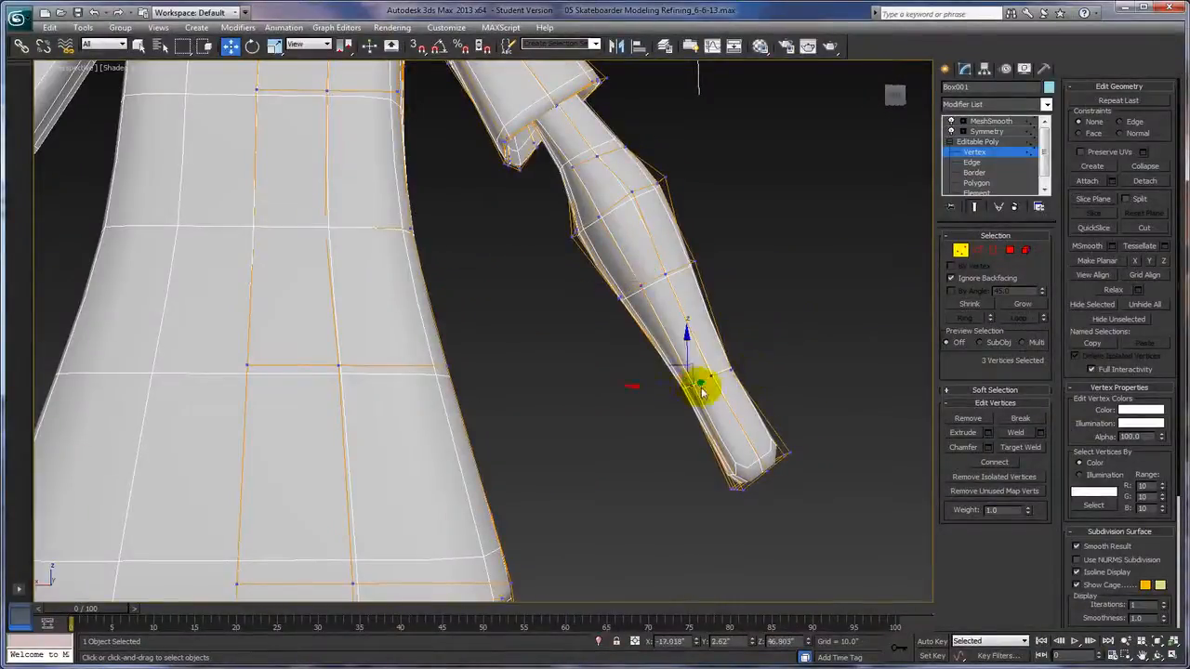
mouse_move(776, 417)
alt+middle_down()
mouse_move(696, 412)
mouse_move(683, 499)
mouse_move(645, 411)
alt+middle_up()
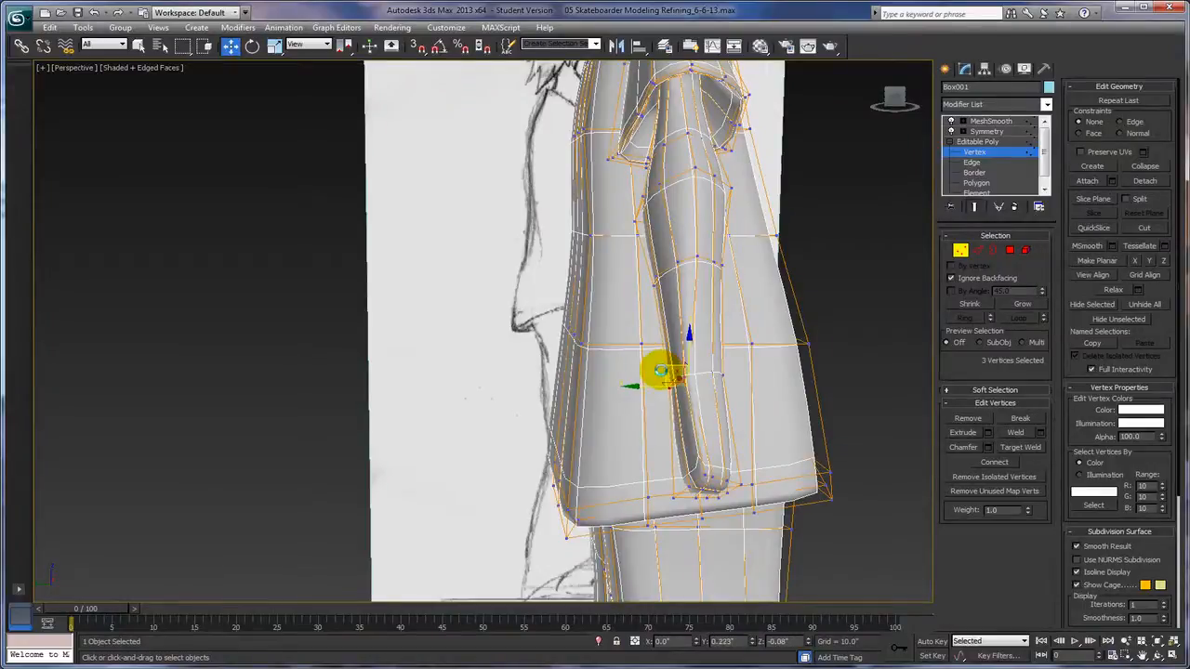
mouse_move(762, 425)
alt+middle_down()
mouse_move(865, 433)
mouse_move(725, 451)
mouse_move(669, 517)
mouse_move(620, 474)
mouse_move(560, 478)
mouse_move(784, 477)
mouse_move(746, 483)
alt+middle_up()
Examine the head, neck and shoulders from the side and front against the reference sketches
mouse_move(654, 485)
alt+middle_down()
mouse_move(589, 478)
mouse_move(760, 414)
mouse_move(722, 417)
mouse_move(752, 407)
mouse_move(740, 403)
mouse_move(738, 430)
mouse_move(805, 425)
mouse_move(864, 446)
mouse_move(868, 423)
alt+middle_up()
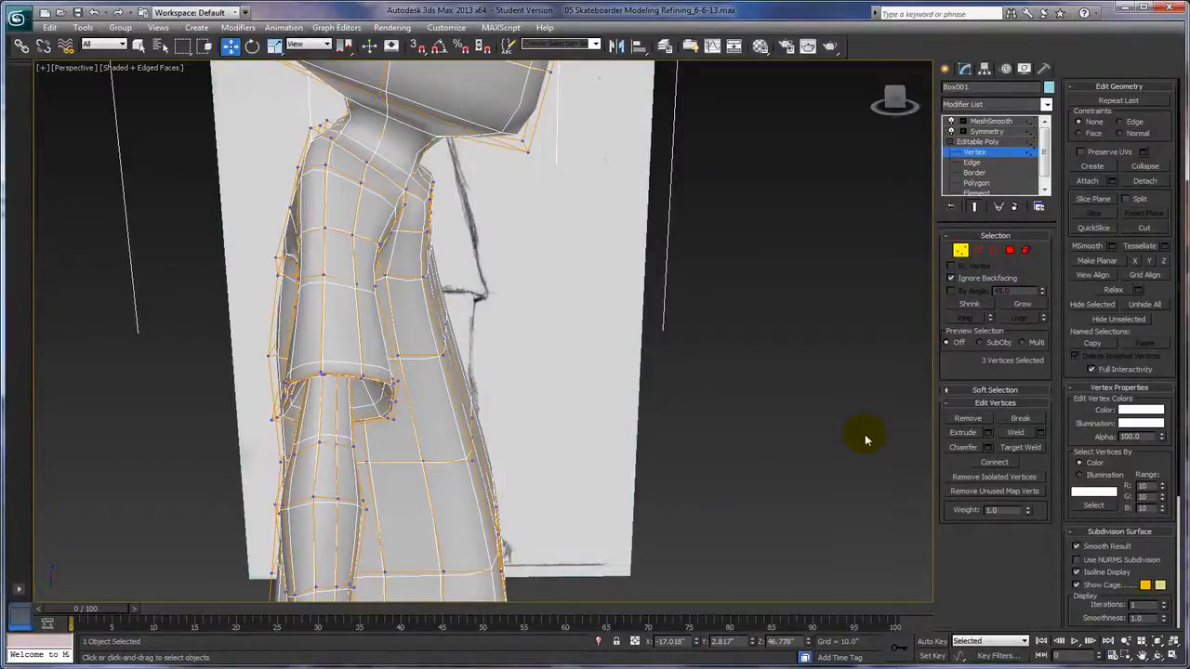
mouse_move(840, 366)
alt+middle_down()
mouse_move(794, 385)
mouse_move(812, 377)
mouse_move(784, 417)
mouse_move(797, 459)
mouse_move(794, 446)
mouse_move(846, 434)
alt+middle_up()
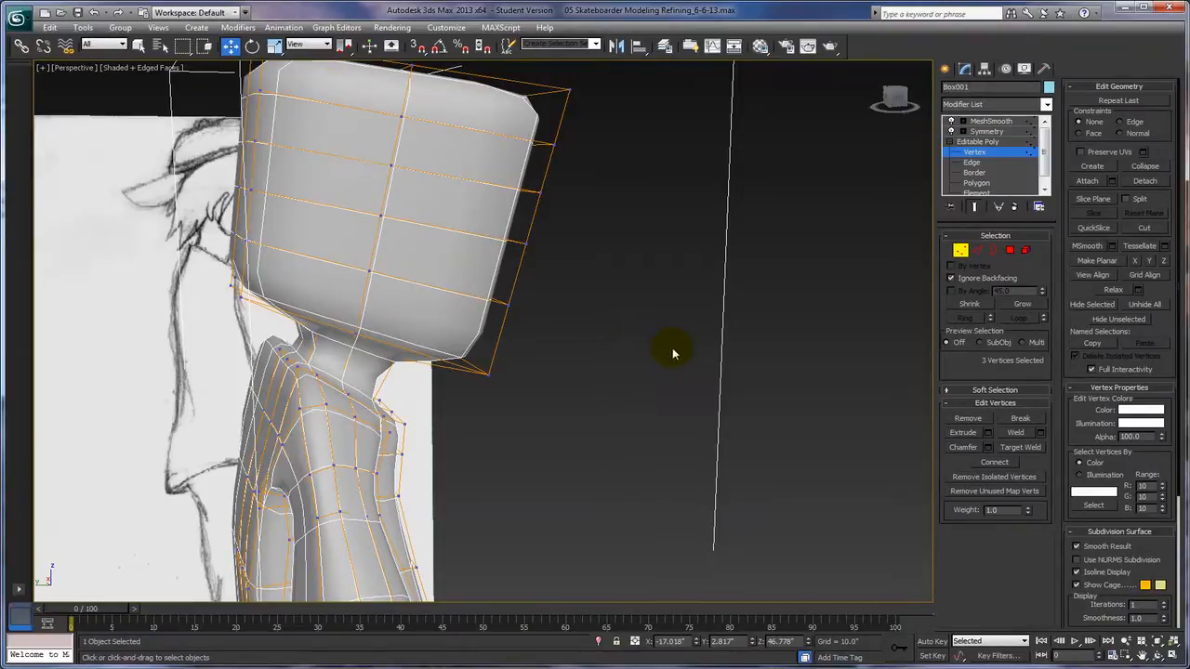
alt+middle_drag(685, 353, 651, 85)
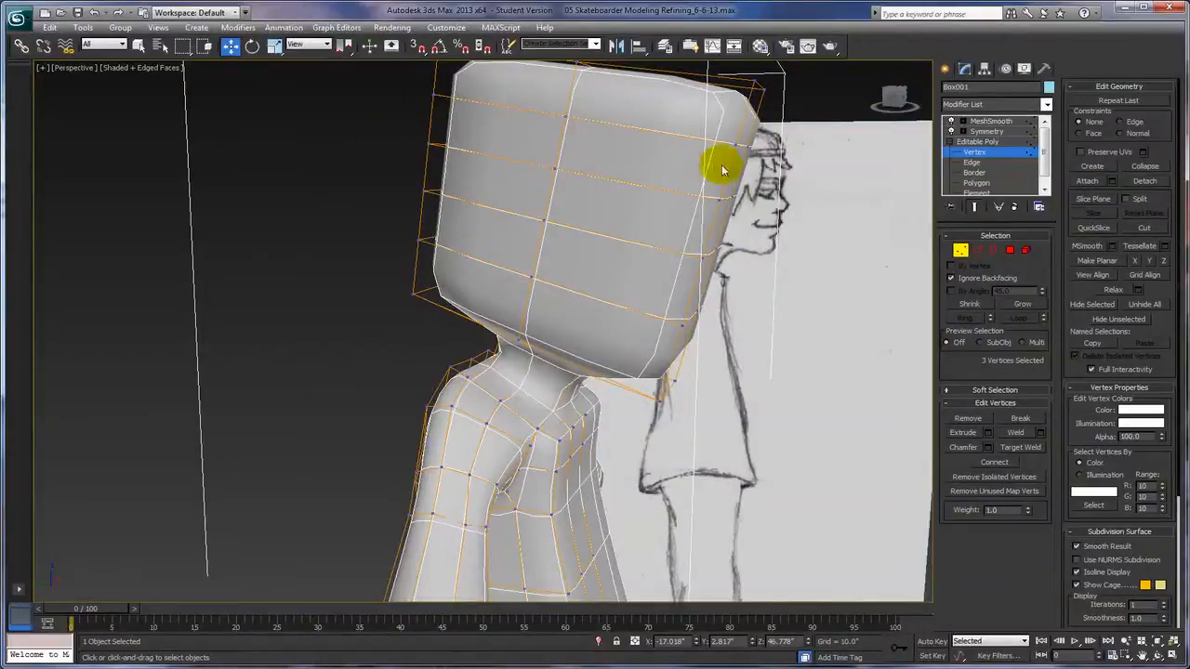
alt+middle_drag(802, 322, 652, 314)
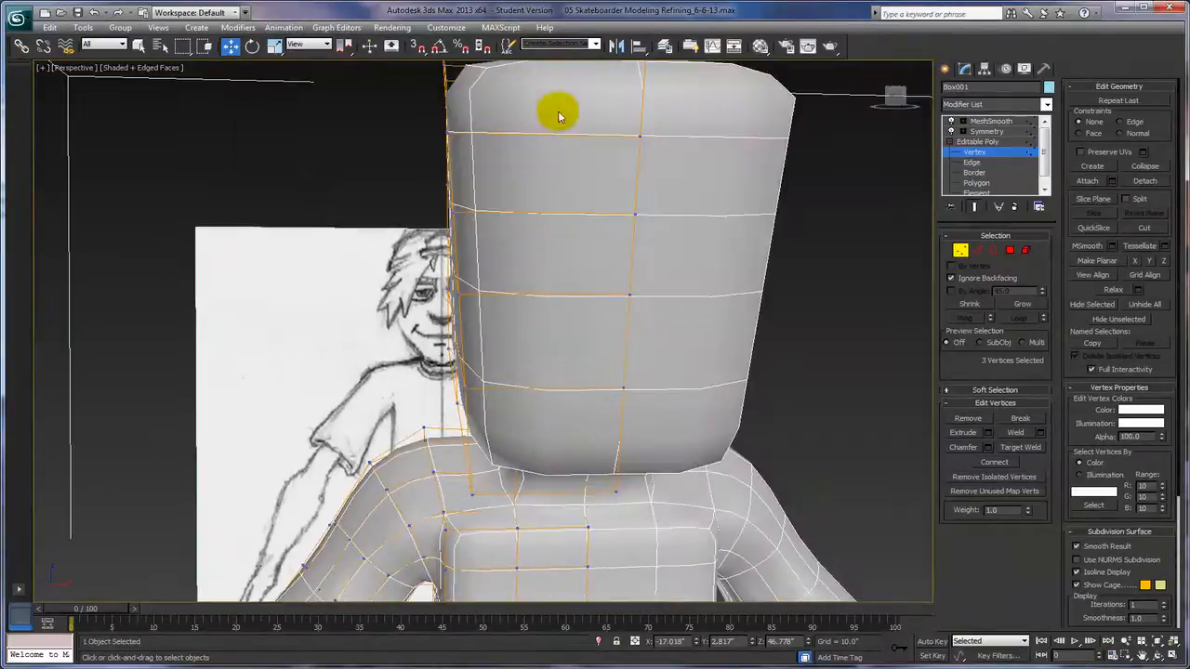
alt+middle_drag(640, 253, 642, 314)
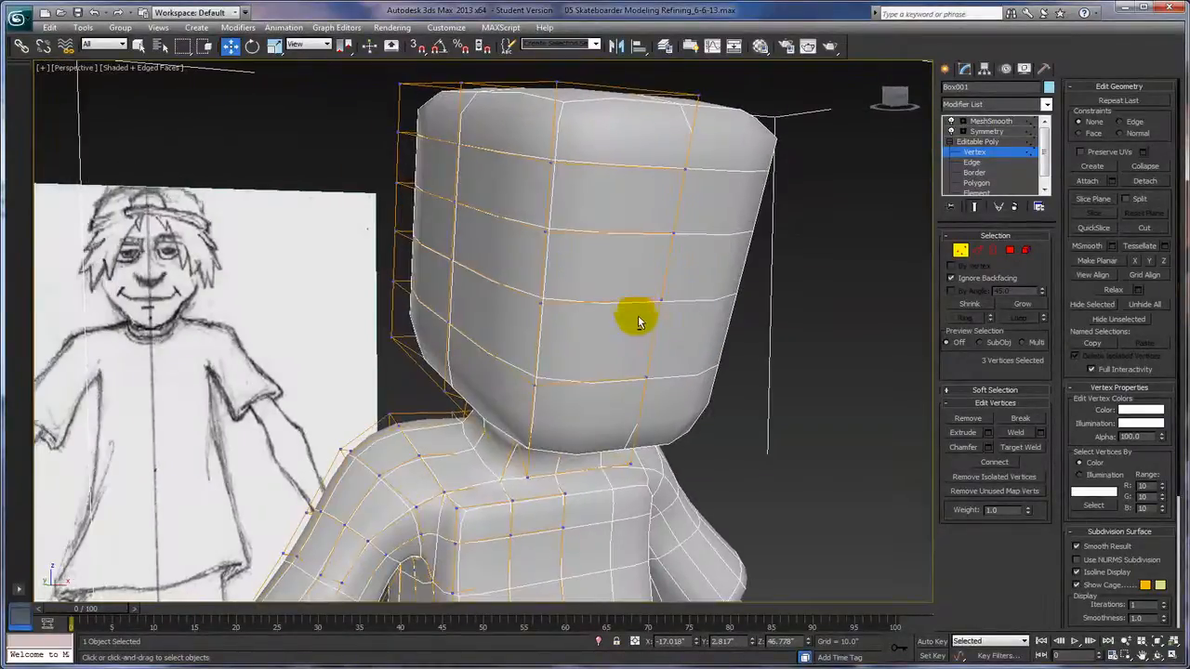
alt+middle_drag(509, 267, 606, 256)
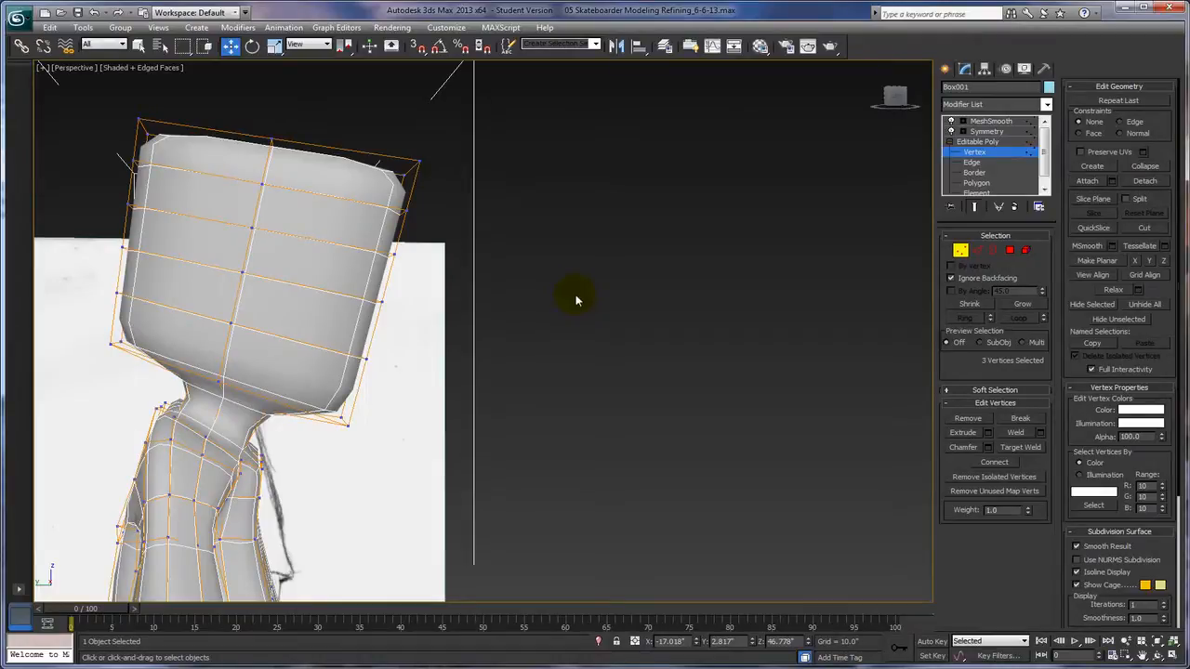
Turn off the MeshSmooth preview and cut a vertical edge line down the front half of the head's side
alt+middle_drag(552, 258, 579, 305)
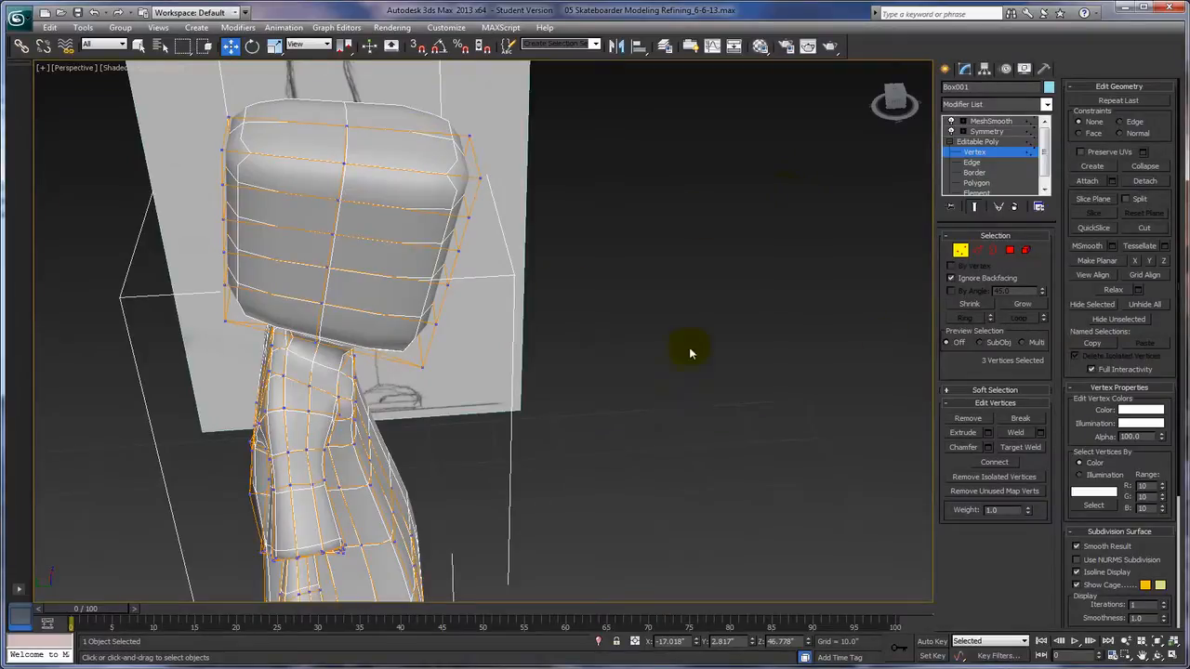
click(1145, 229)
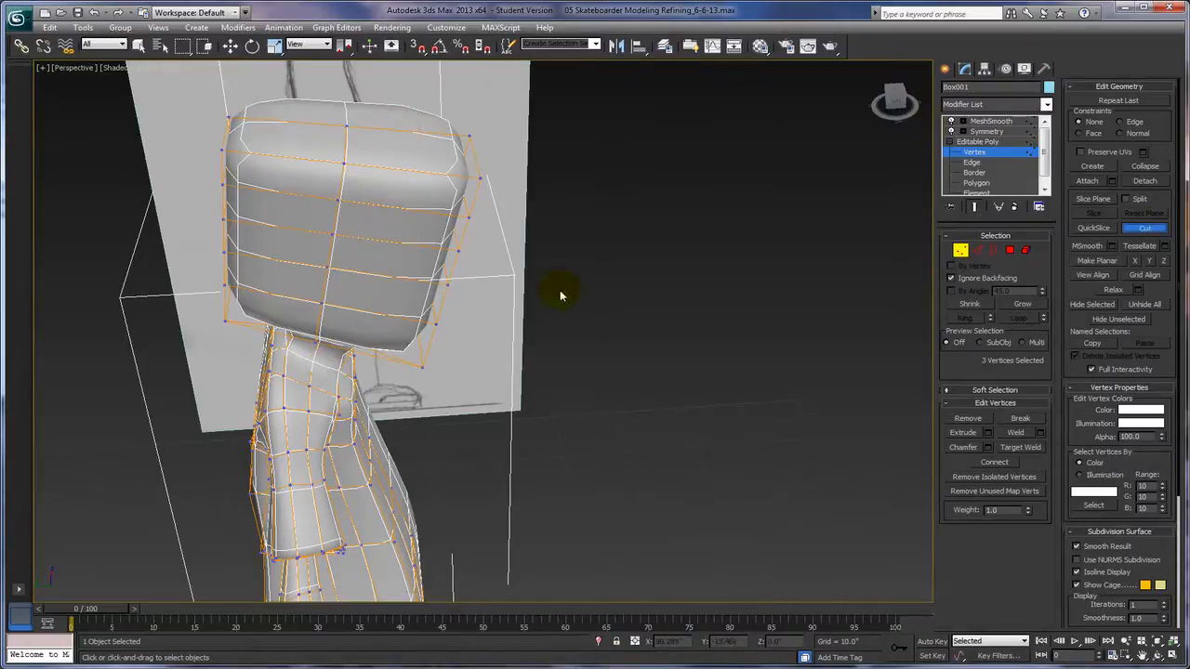
click(951, 123)
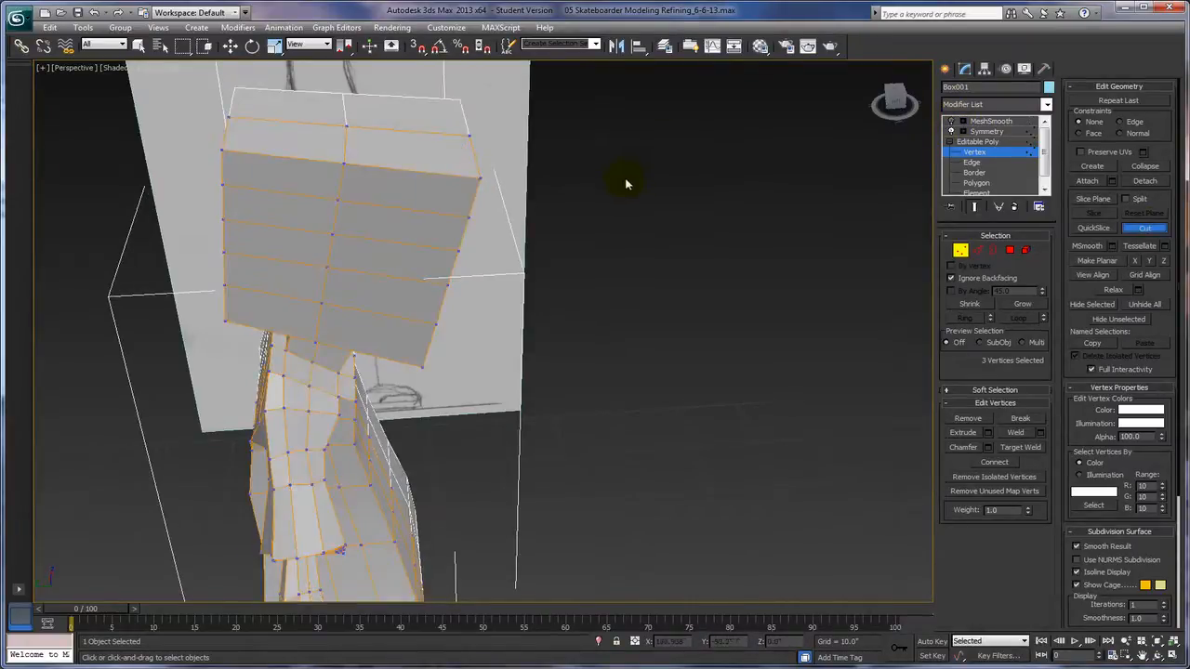
mouse_move(654, 163)
alt+middle_down()
mouse_move(632, 147)
mouse_move(634, 167)
mouse_move(636, 155)
alt+middle_up()
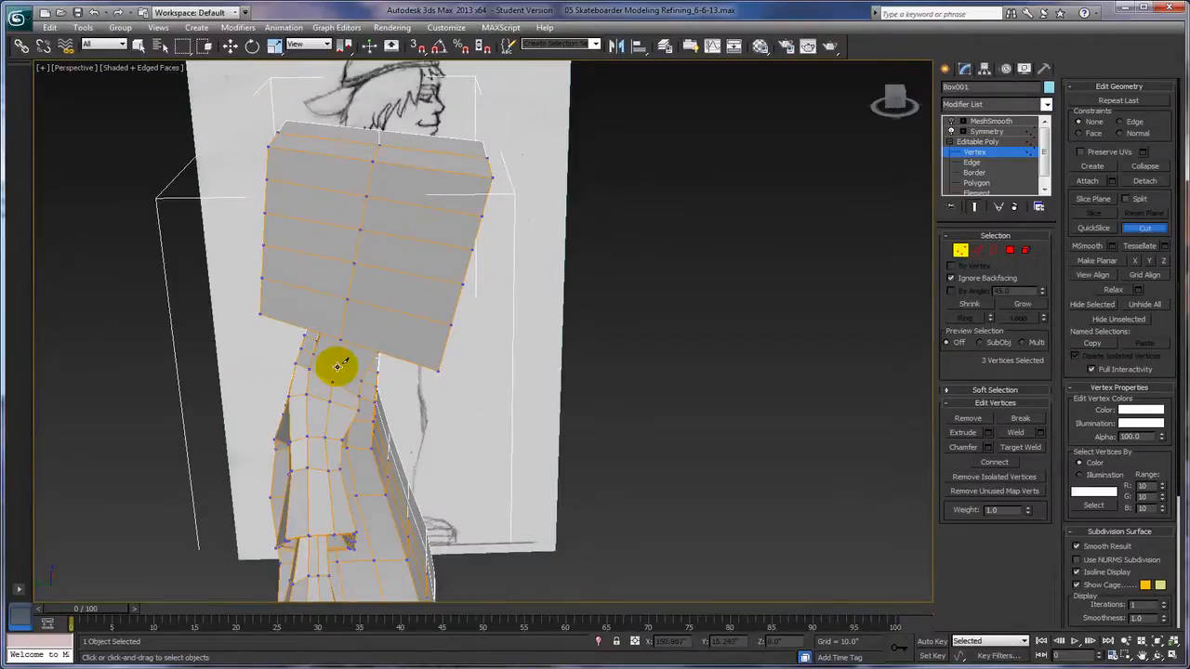
alt+middle_drag(622, 242, 635, 240)
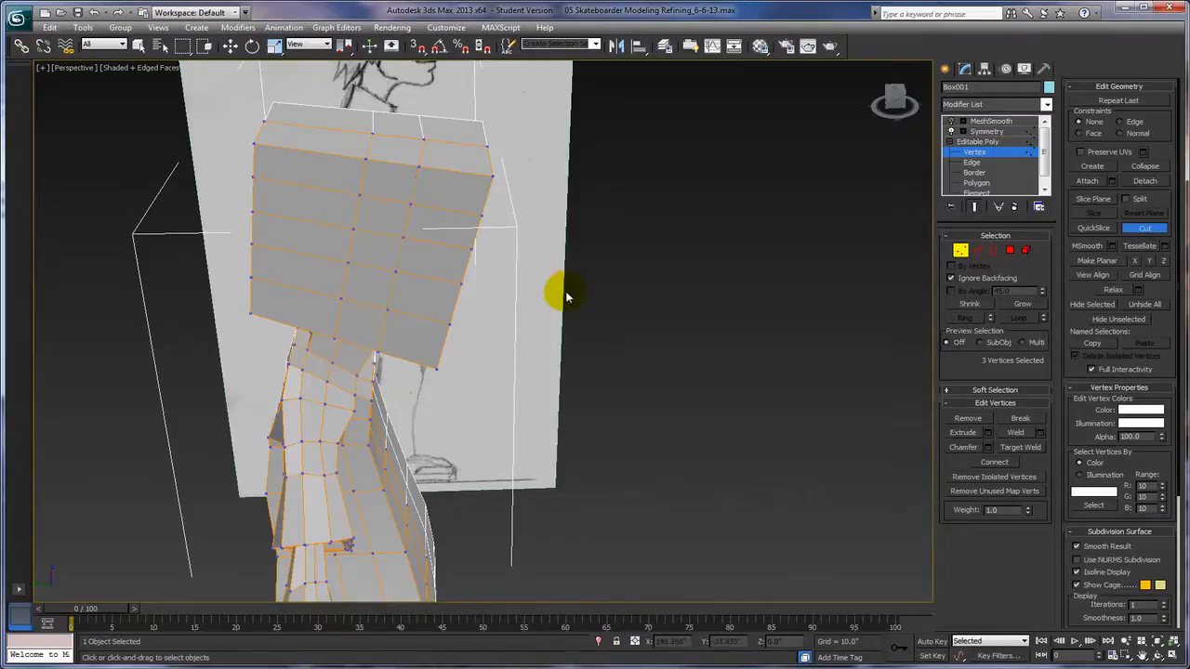
Continue the front-half cut across the underside of the head to the neck and down the side of the neck
alt+middle_drag(605, 298, 613, 235)
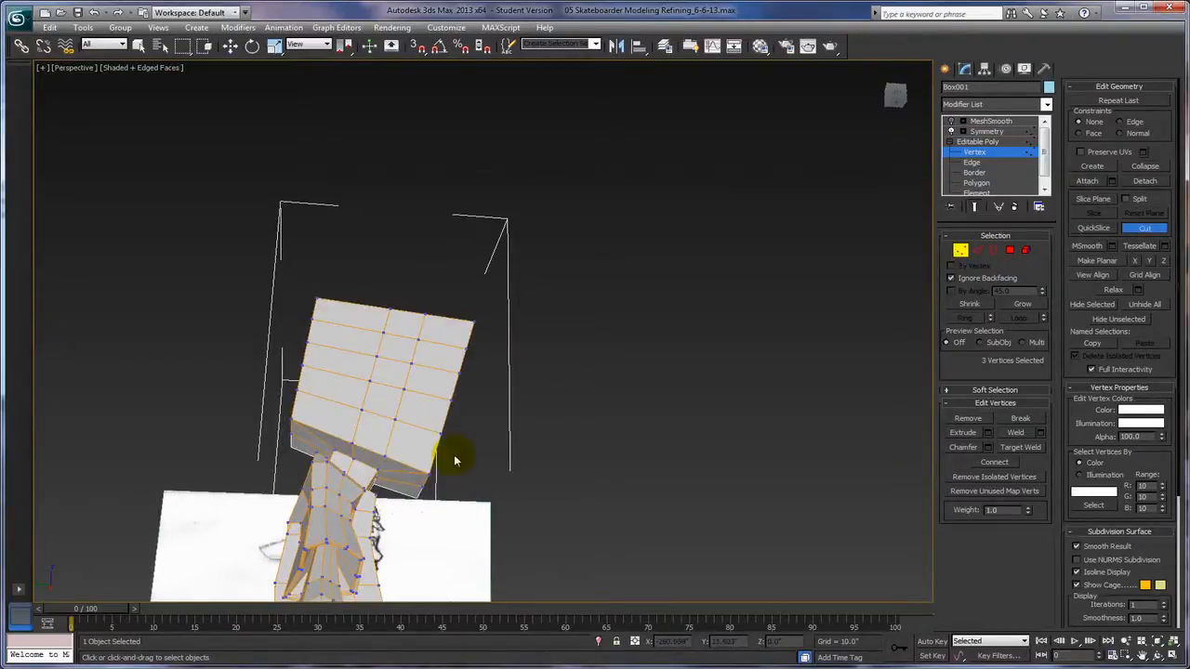
mouse_move(532, 440)
alt+middle_down()
mouse_move(529, 452)
mouse_move(542, 455)
alt+middle_up()
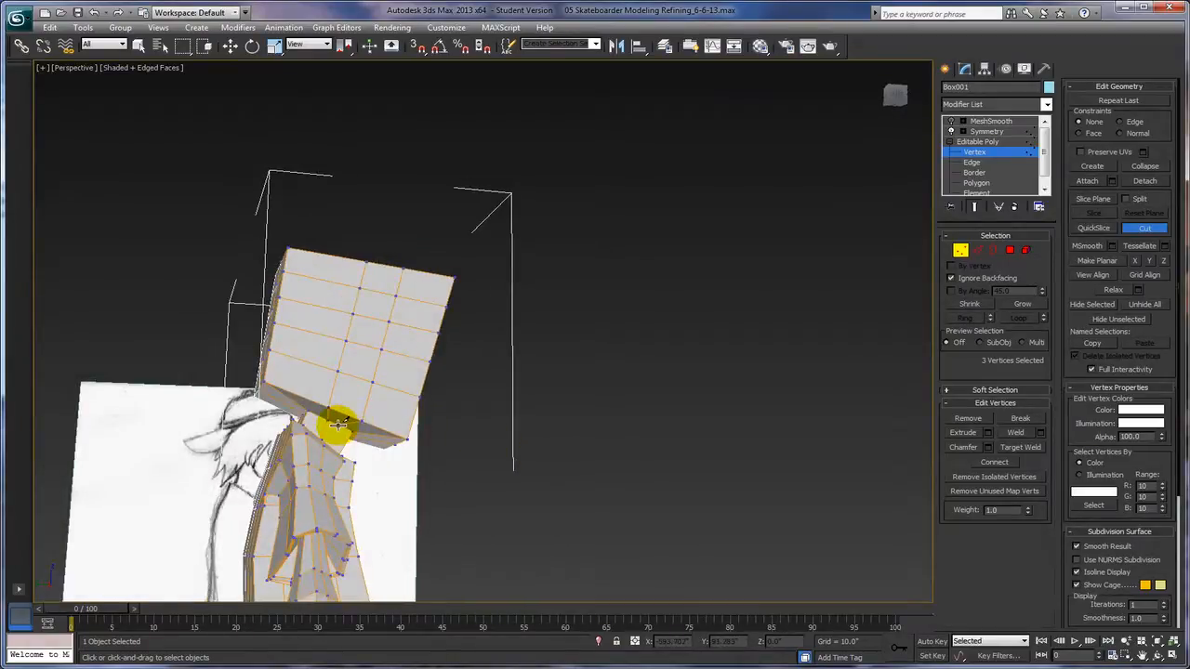
key(super)
key(super)
mouse_move(338, 424)
alt+middle_down()
mouse_move(325, 451)
mouse_move(334, 417)
alt+middle_up()
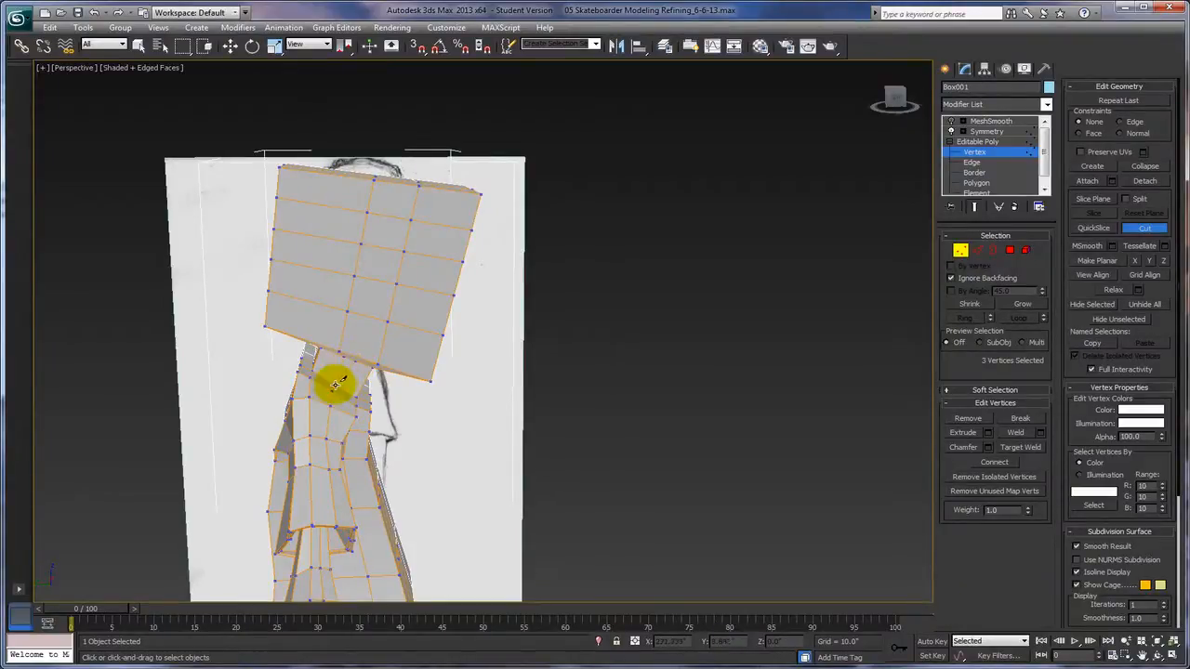
alt+middle_drag(335, 381, 530, 399)
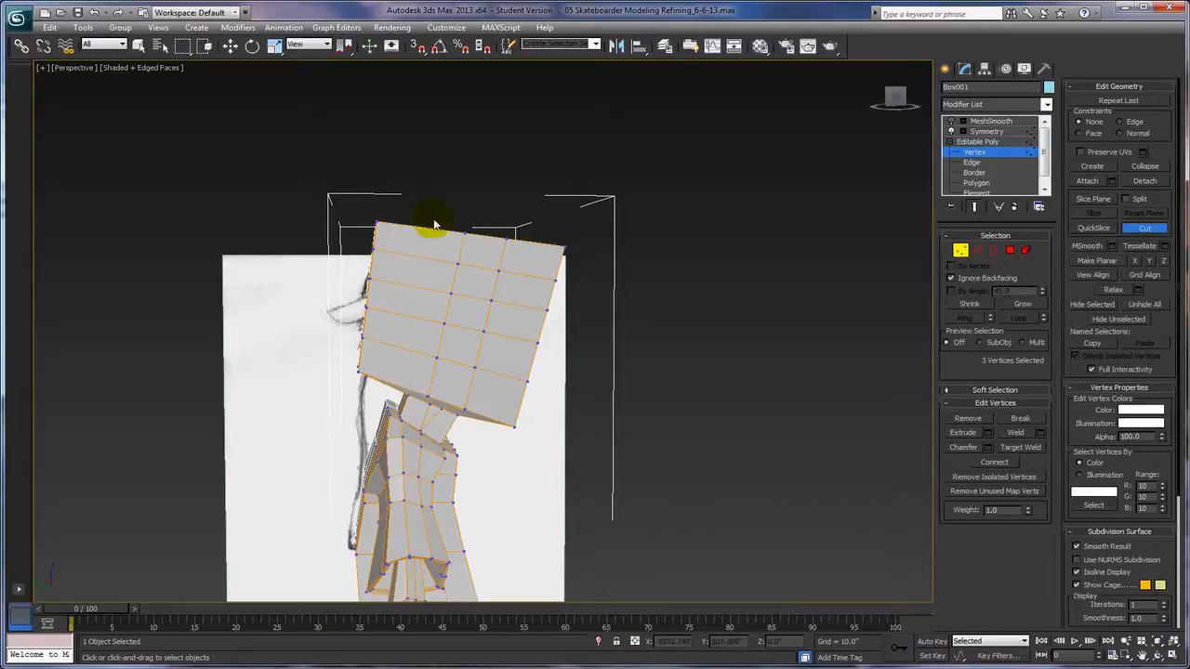
Cut a second edge line across the top of the head and down the back half of its side
alt+middle_drag(649, 261, 632, 284)
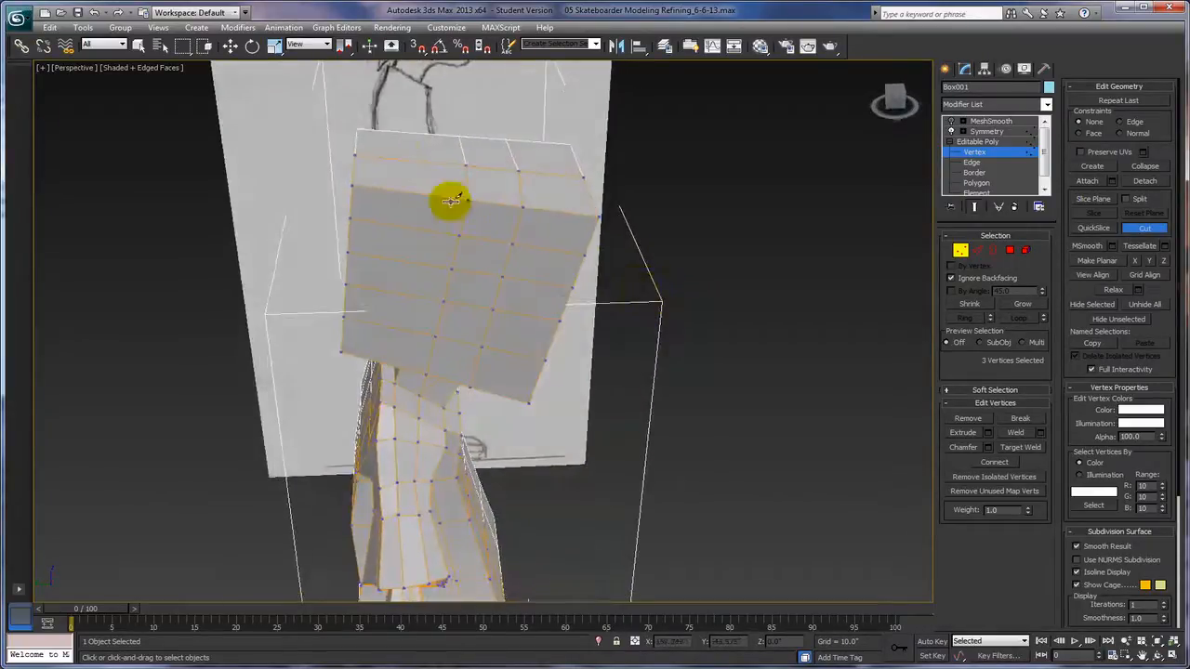
click(412, 160)
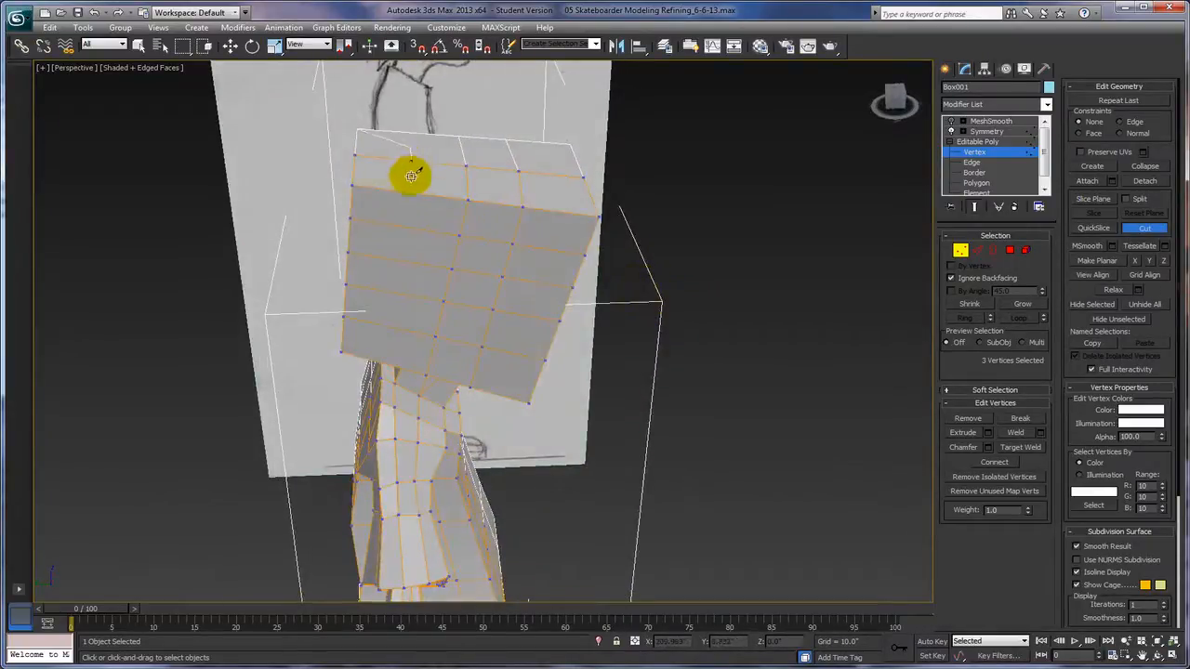
click(412, 189)
click(412, 191)
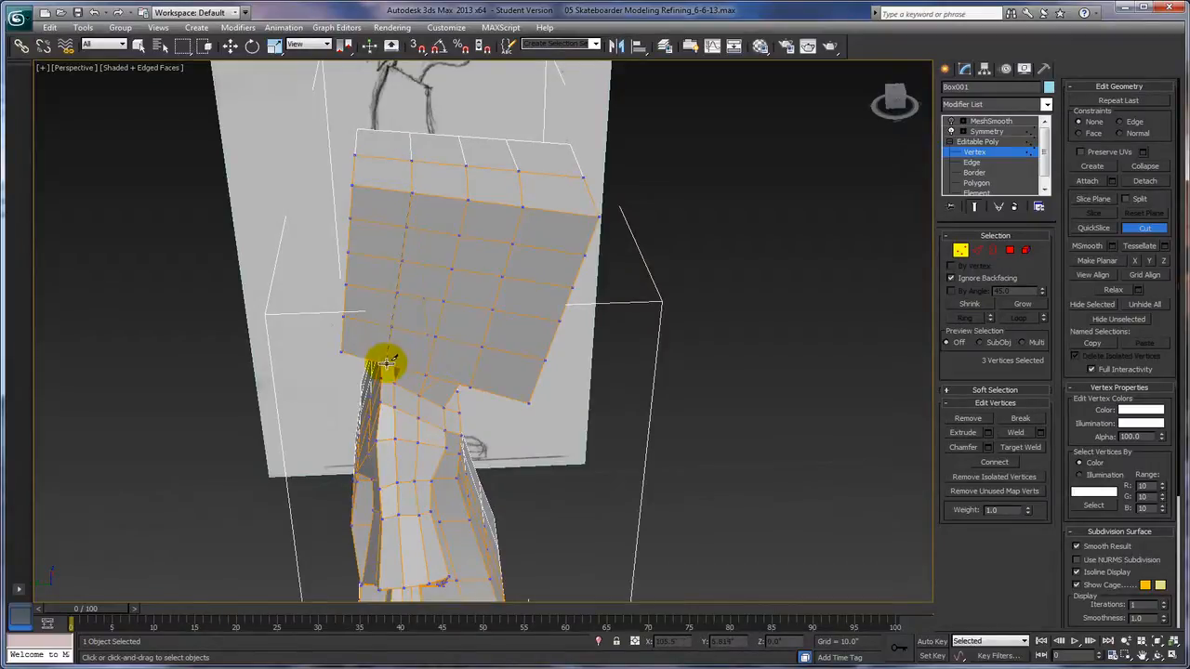
mouse_move(386, 363)
alt+middle_down()
mouse_move(393, 340)
mouse_move(390, 351)
alt+middle_up()
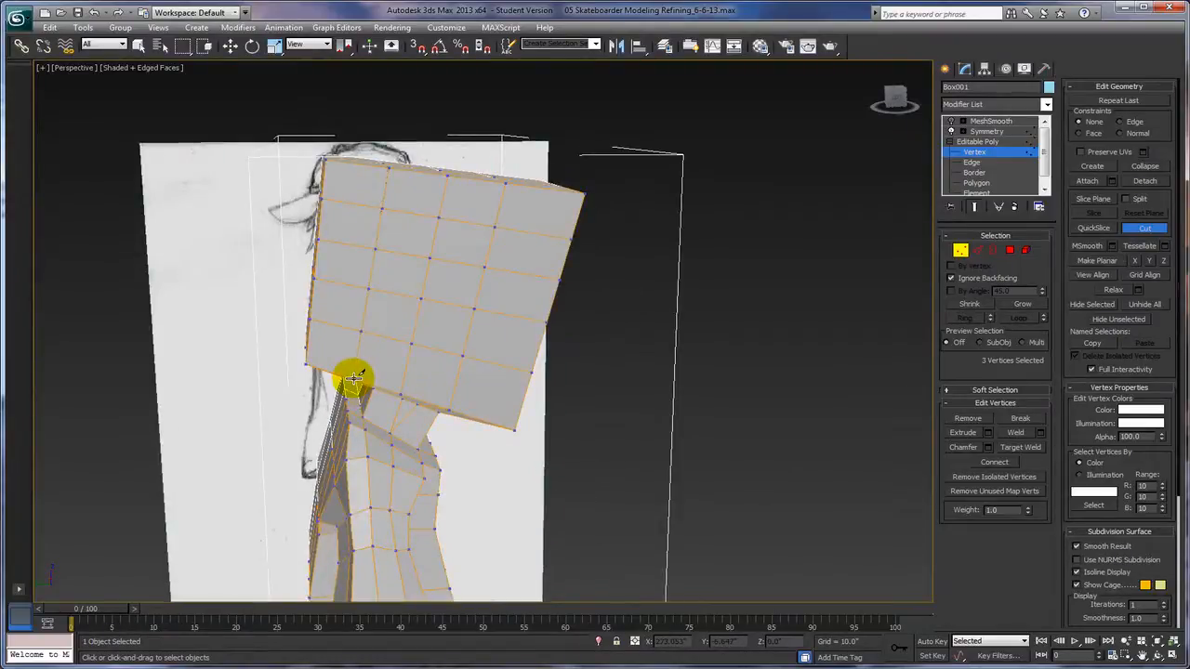
Extend the cuts from the head's side under the head and along the side of the neck towards its base
alt+middle_drag(398, 377, 558, 390)
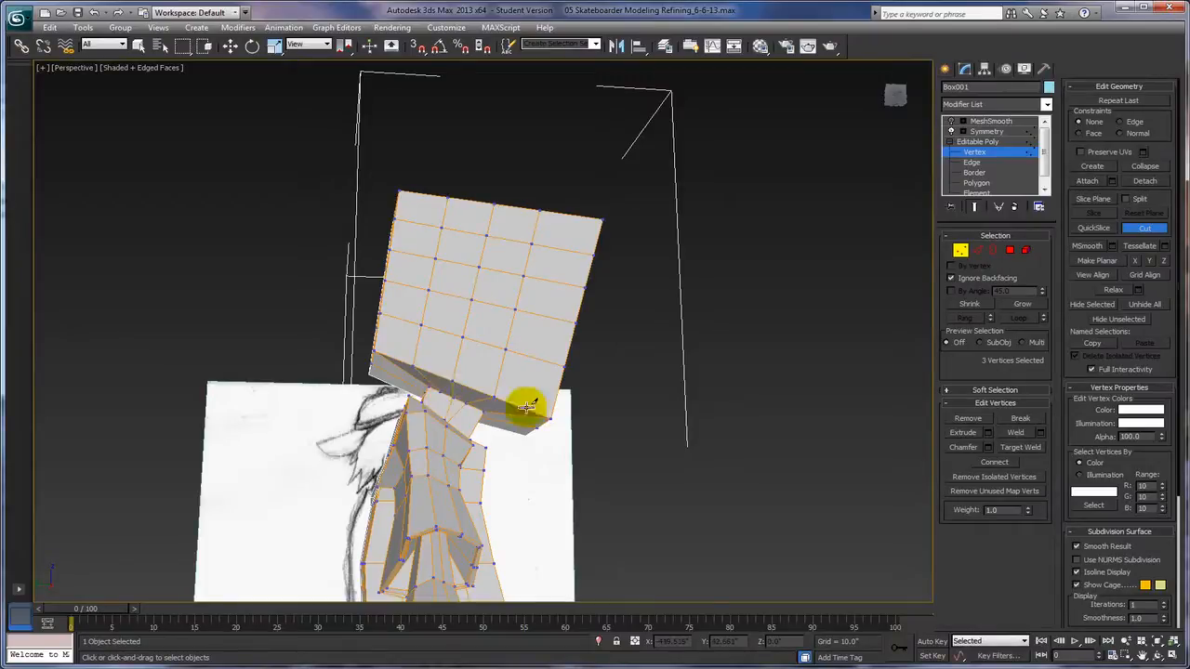
mouse_move(565, 404)
alt+middle_down()
mouse_move(552, 417)
mouse_move(570, 424)
mouse_move(544, 406)
mouse_move(559, 415)
mouse_move(546, 416)
mouse_move(552, 393)
alt+middle_up()
scroll(565, 418, up, 5)
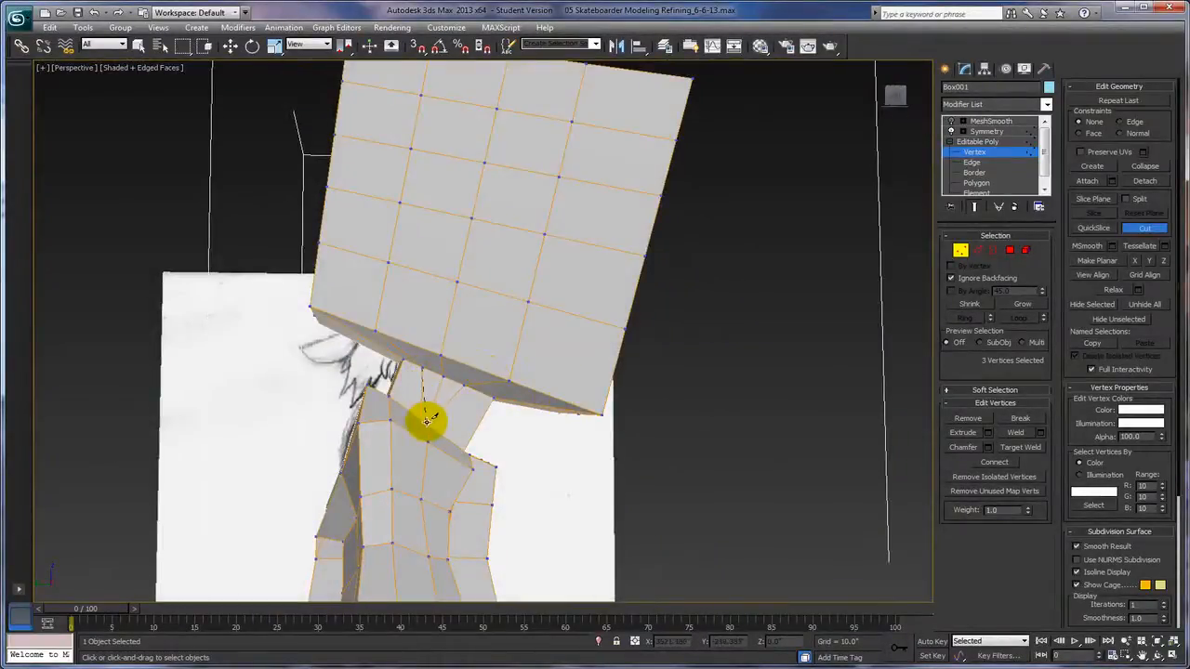
mouse_move(426, 423)
alt+middle_down()
mouse_move(419, 436)
mouse_move(419, 422)
alt+middle_up()
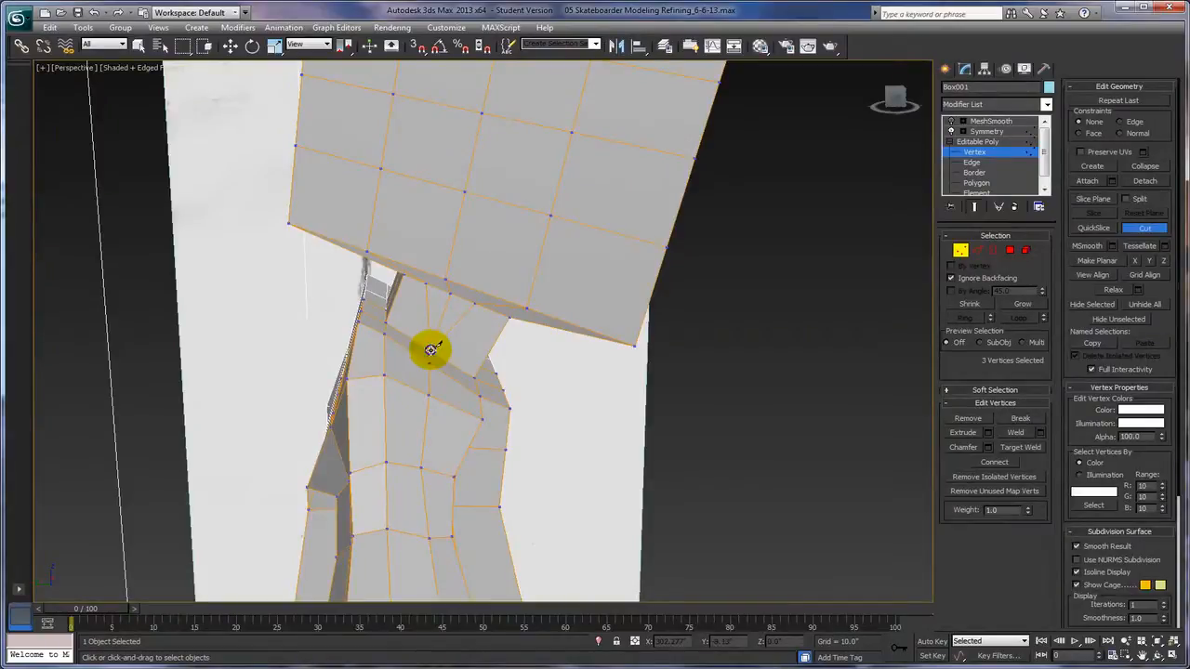
alt+middle_drag(712, 412, 688, 401)
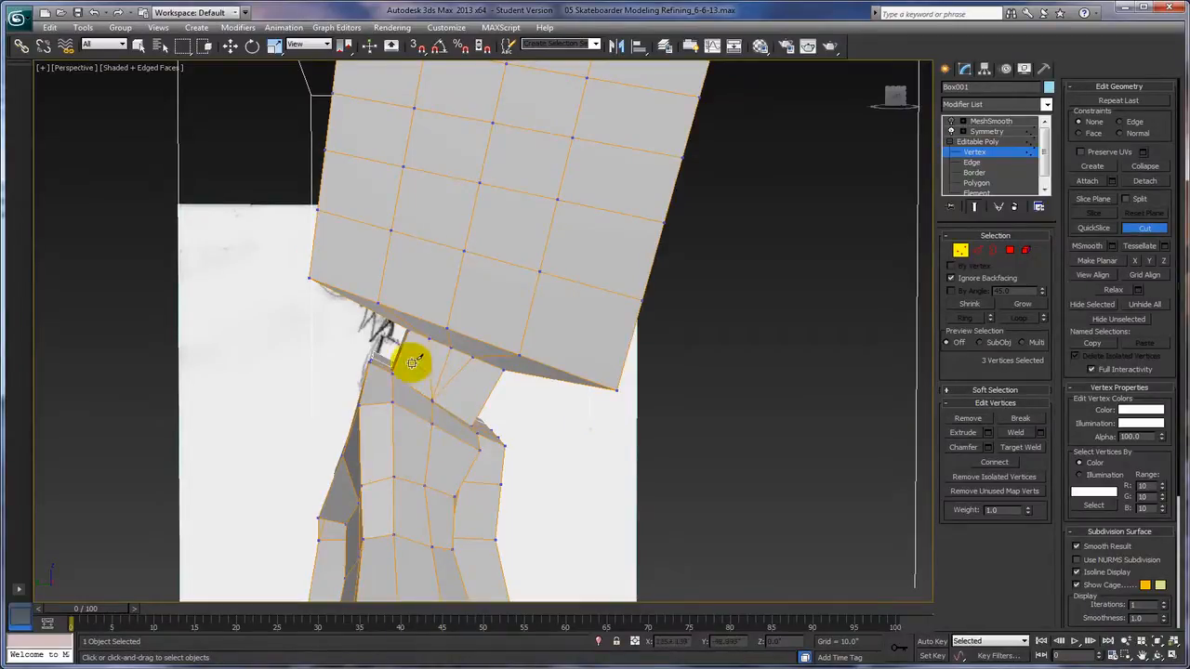
click(470, 357)
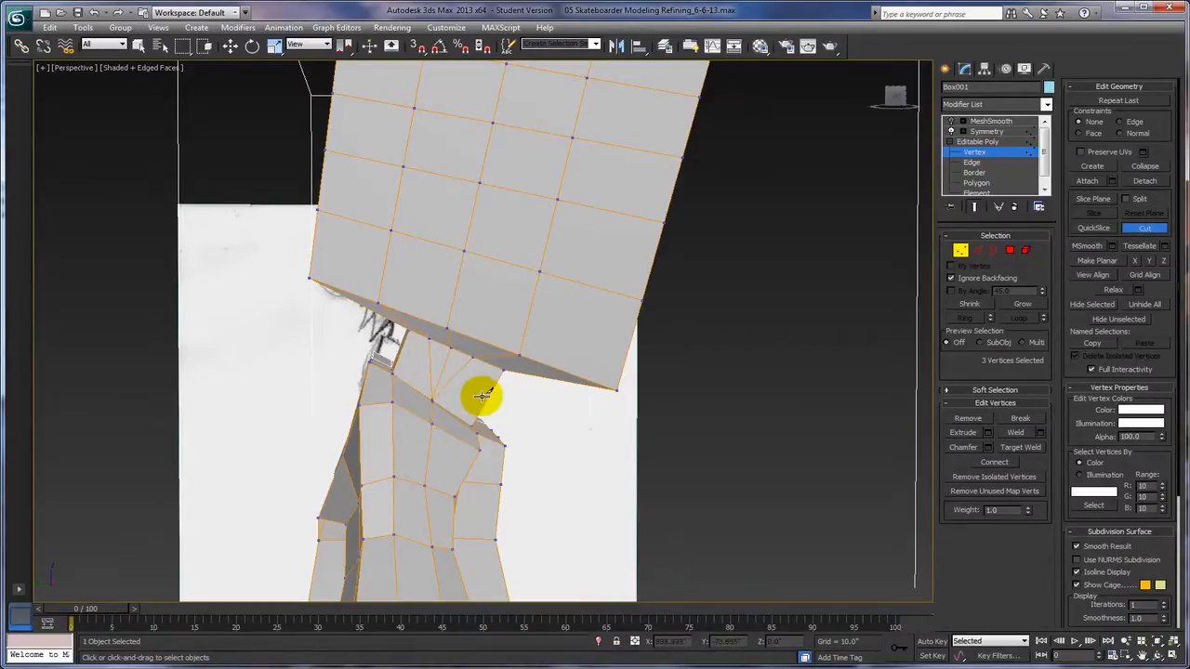
click(464, 400)
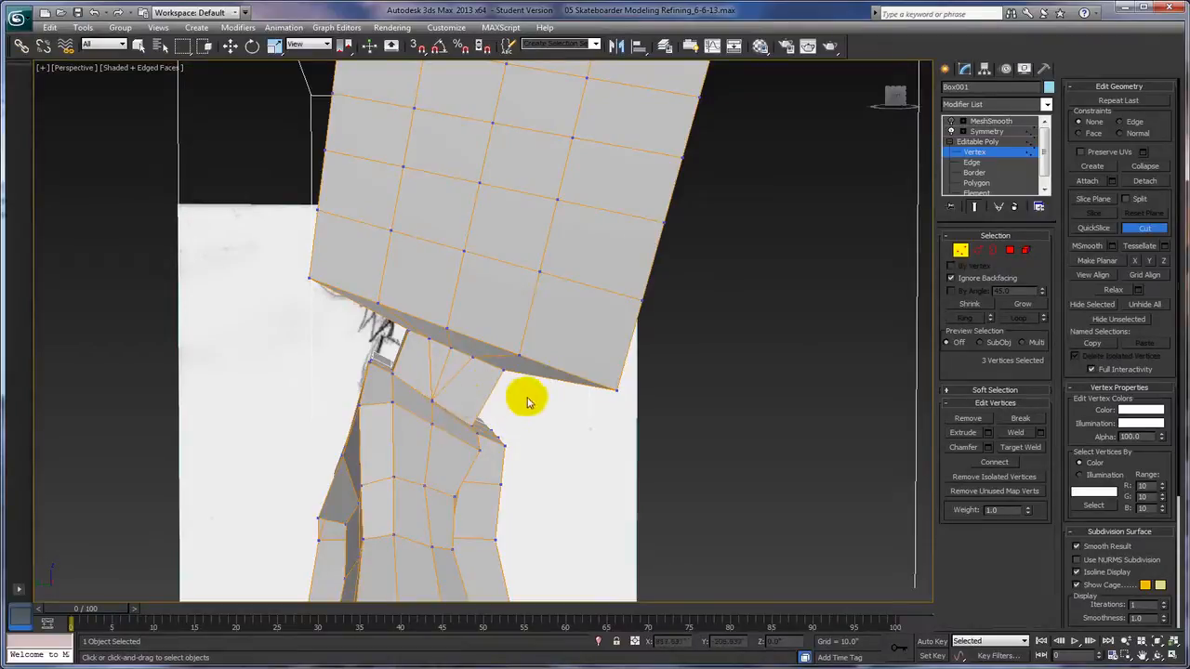
Cut a diagonal edge on the back of the neck from the centre of its base up to the head's lower edge
alt+middle_drag(703, 375, 645, 363)
mouse_move(738, 382)
alt+middle_down()
mouse_move(657, 357)
mouse_move(775, 353)
mouse_move(726, 355)
mouse_move(736, 356)
mouse_move(762, 276)
mouse_move(741, 336)
mouse_move(725, 324)
mouse_move(837, 313)
mouse_move(738, 321)
alt+middle_up()
scroll(736, 356, down, 5)
alt+middle_drag(689, 295, 910, 282)
alt+middle_drag(734, 288, 459, 371)
alt+middle_drag(402, 307, 450, 280)
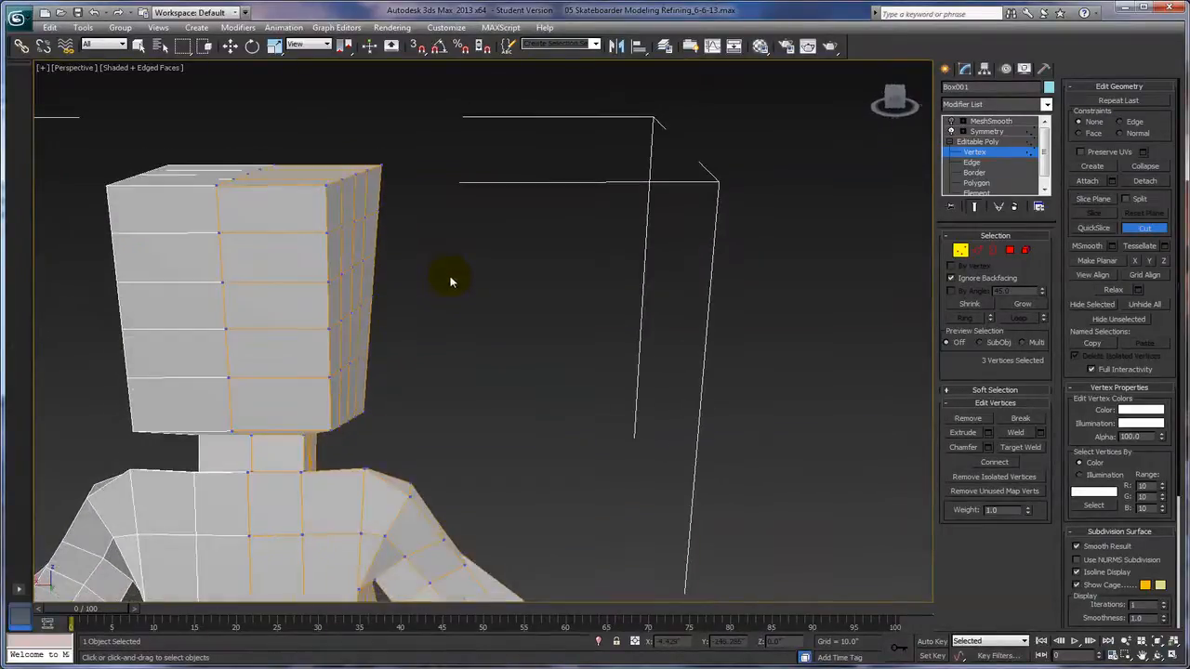
alt+middle_drag(534, 353, 529, 369)
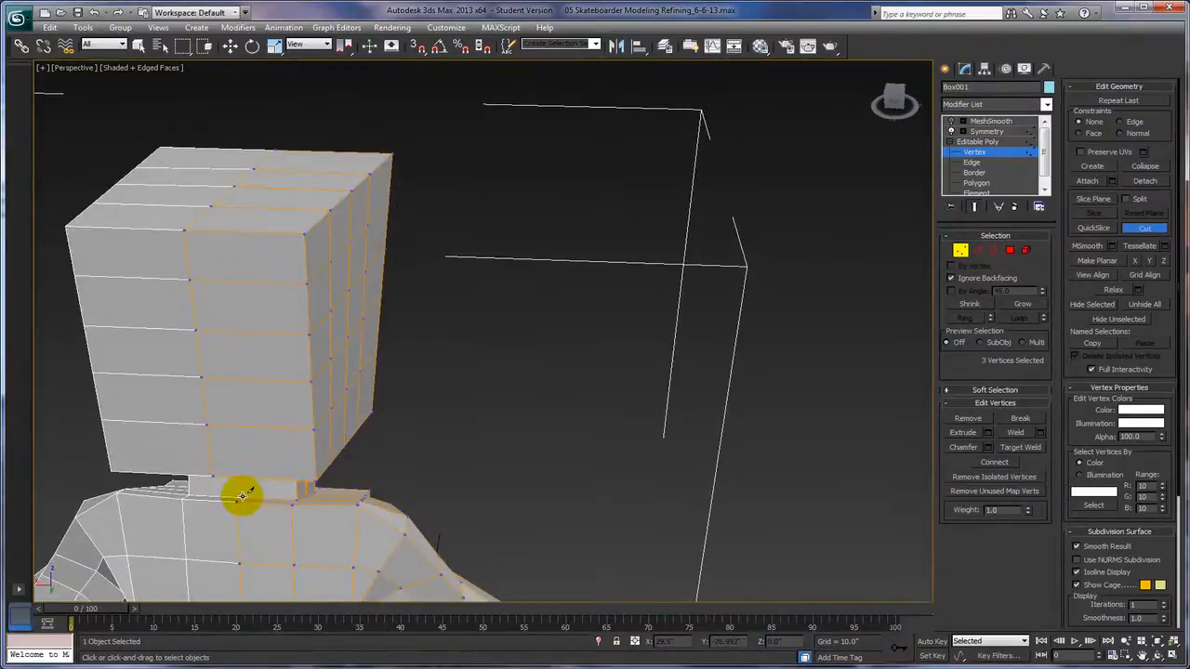
mouse_move(243, 494)
alt+middle_down()
mouse_move(254, 473)
mouse_move(253, 484)
alt+middle_up()
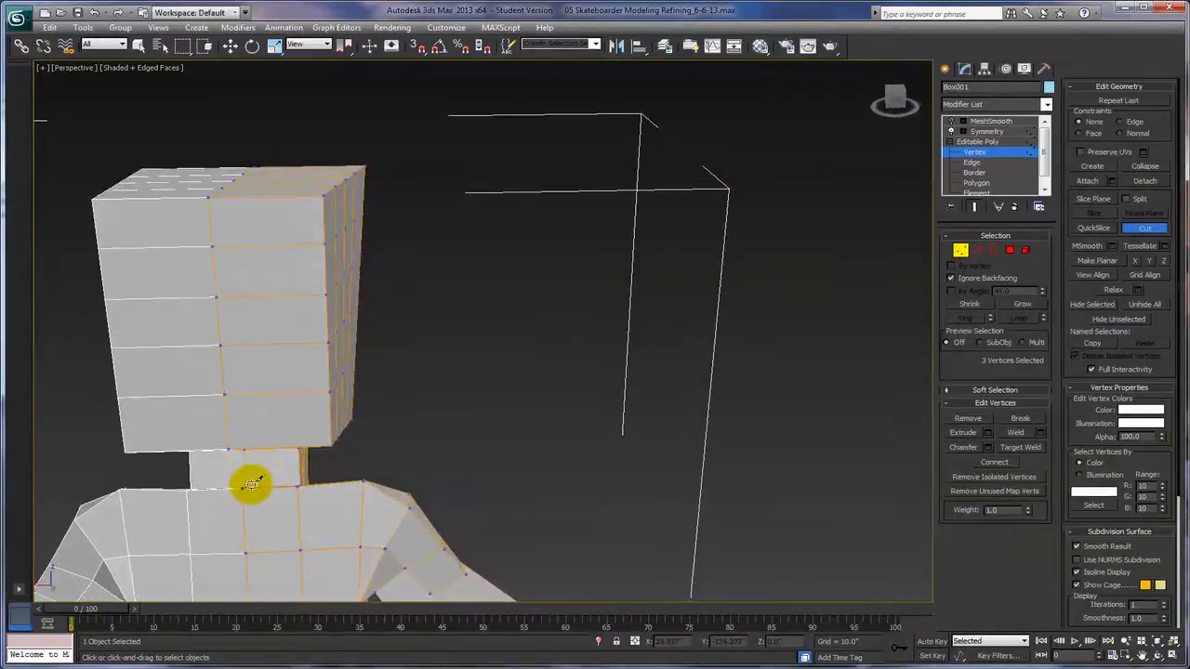
click(245, 486)
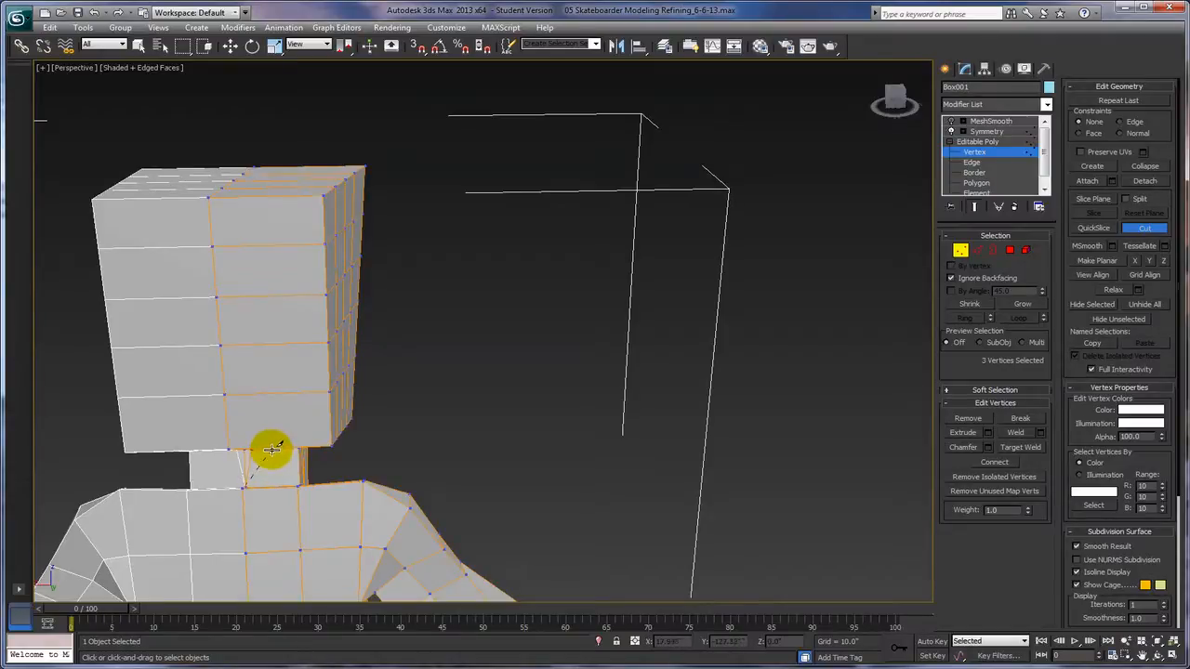
click(270, 449)
right_click(370, 457)
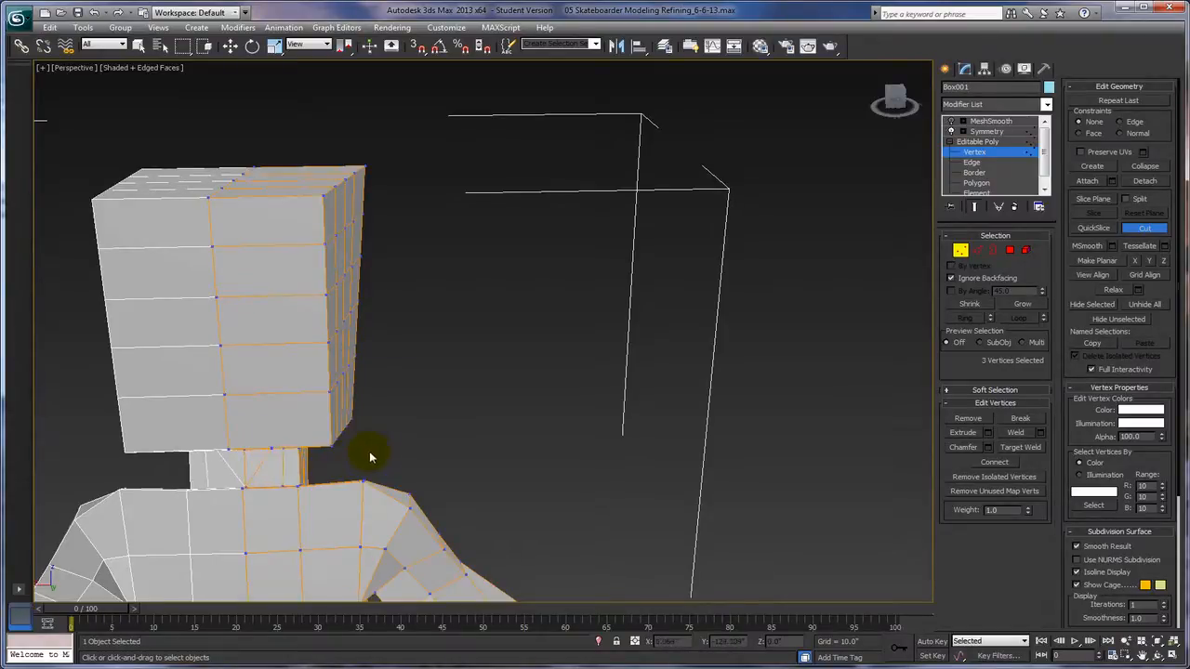
Cut a vertical edge line up the back of the head, midway between the centre line and the side
alt+middle_drag(397, 459, 504, 374)
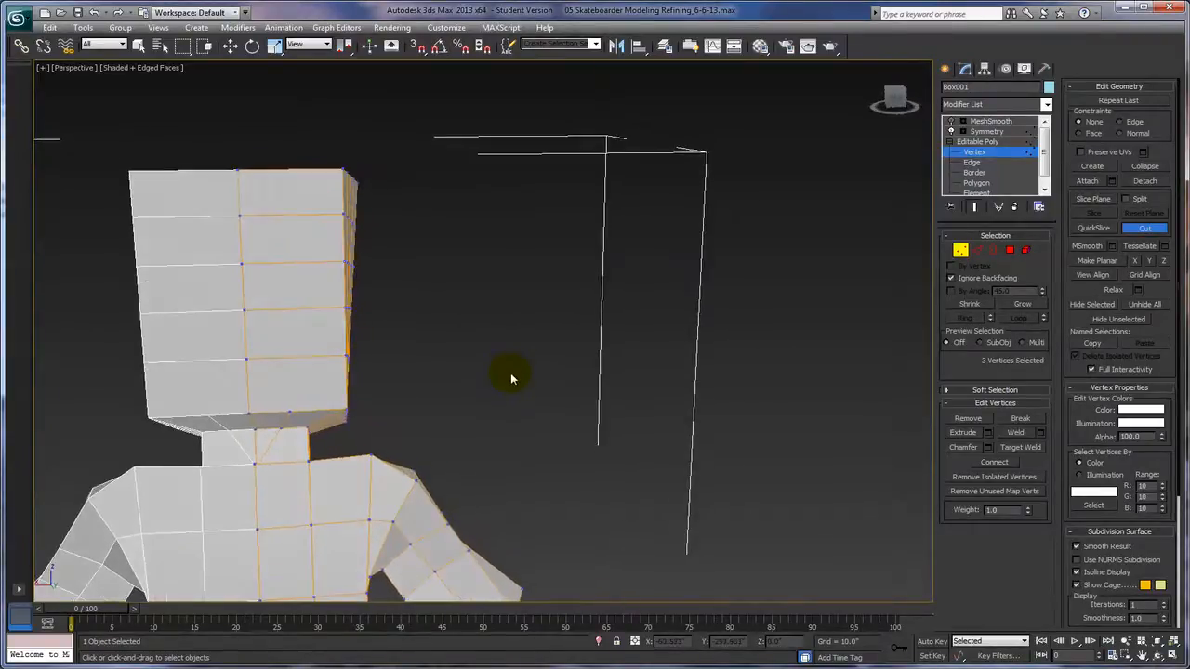
click(291, 409)
click(289, 216)
click(288, 170)
Continue the cut across the top of the head from back to front and down the front face
alt+middle_drag(515, 316, 642, 338)
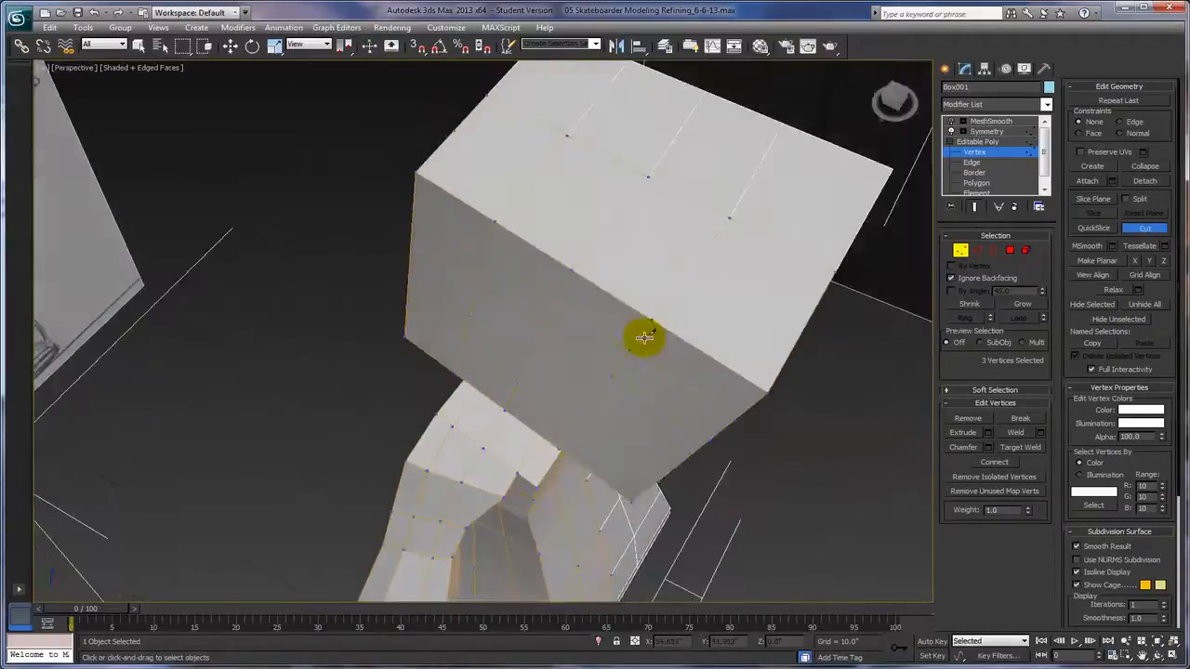
click(455, 131)
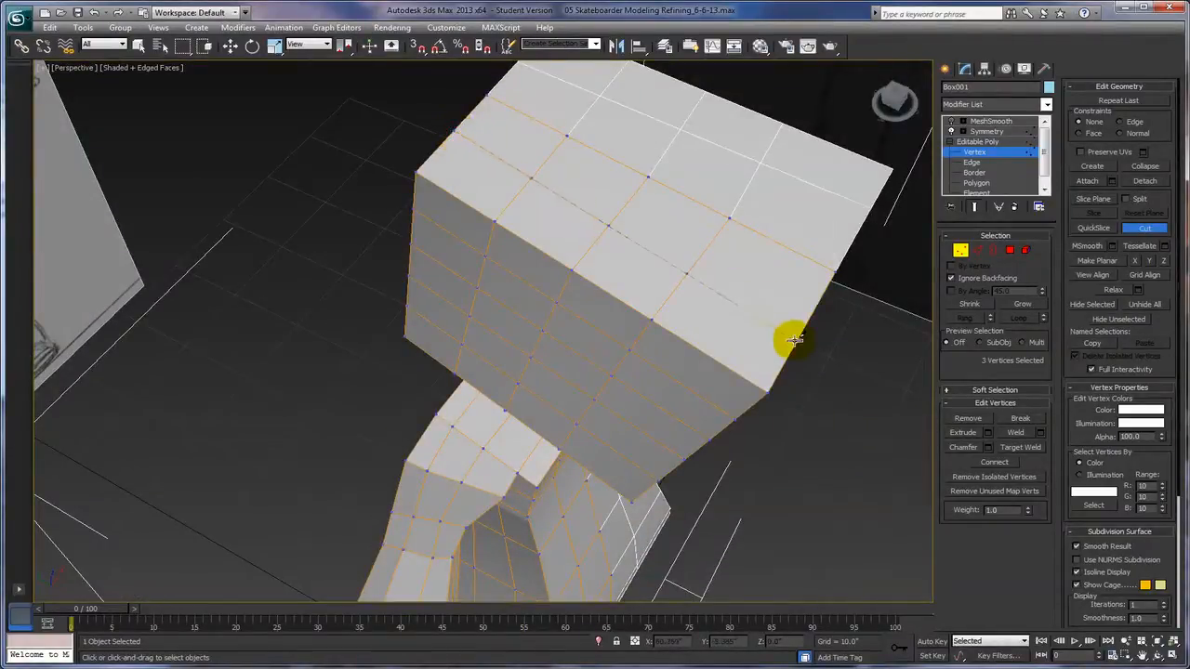
alt+middle_drag(797, 335, 755, 317)
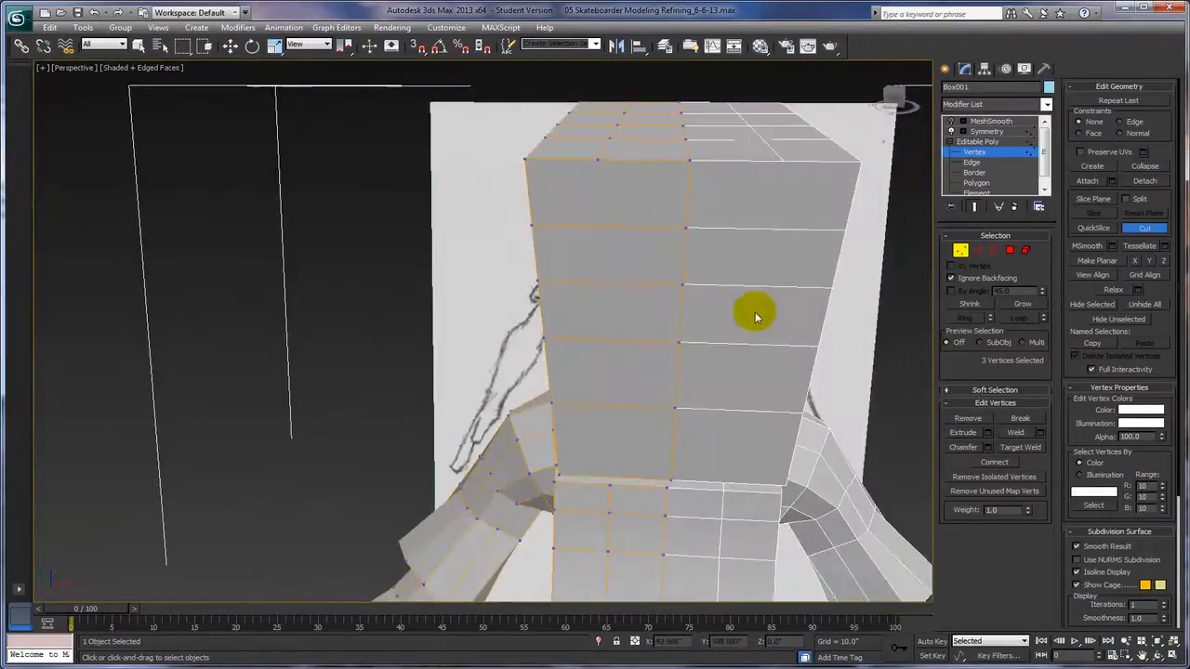
click(605, 159)
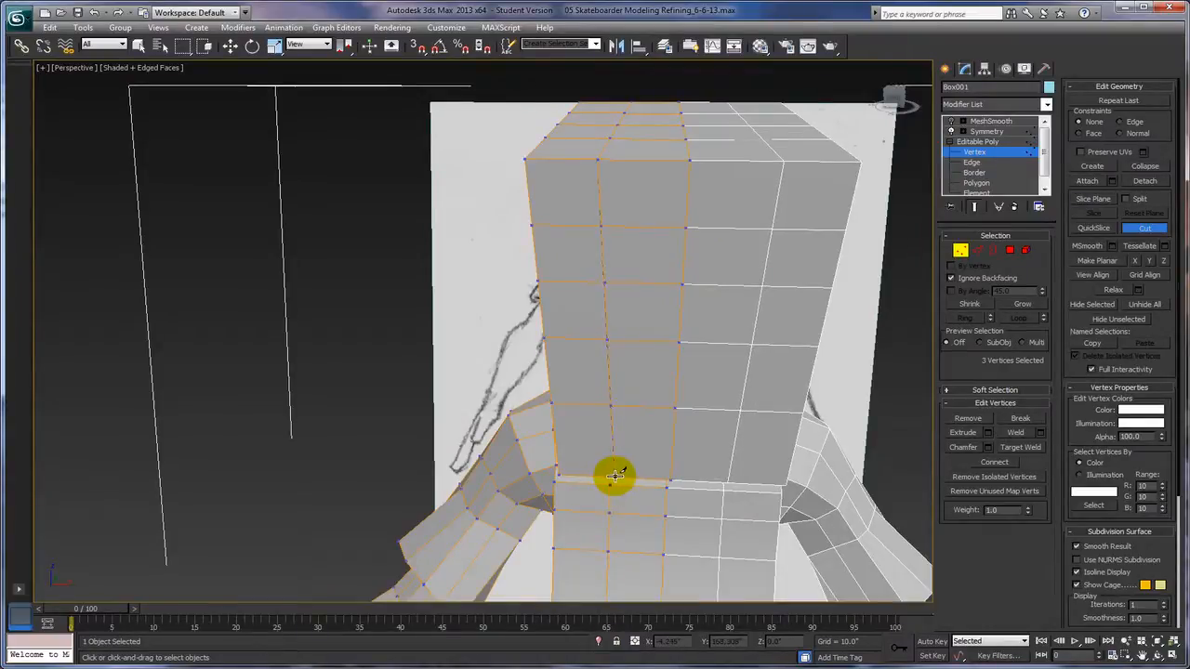
Continue the cut under the front of the head to the neck and down the neck's front to its base
scroll(624, 452, down, 6)
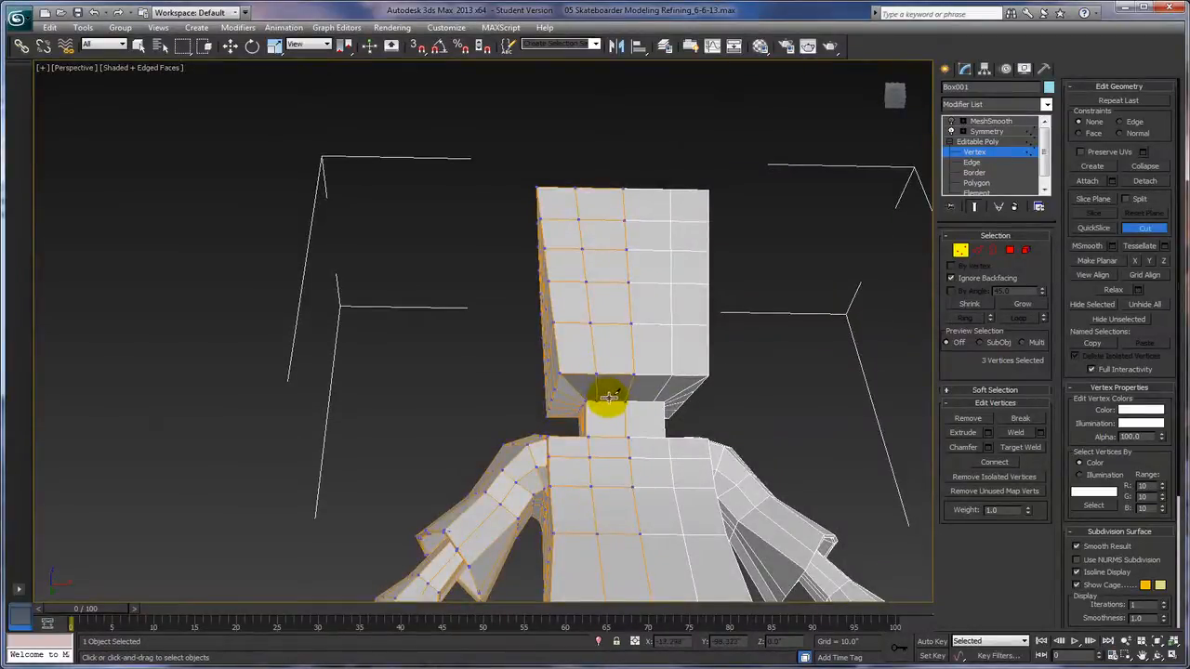
alt+middle_drag(609, 398, 605, 397)
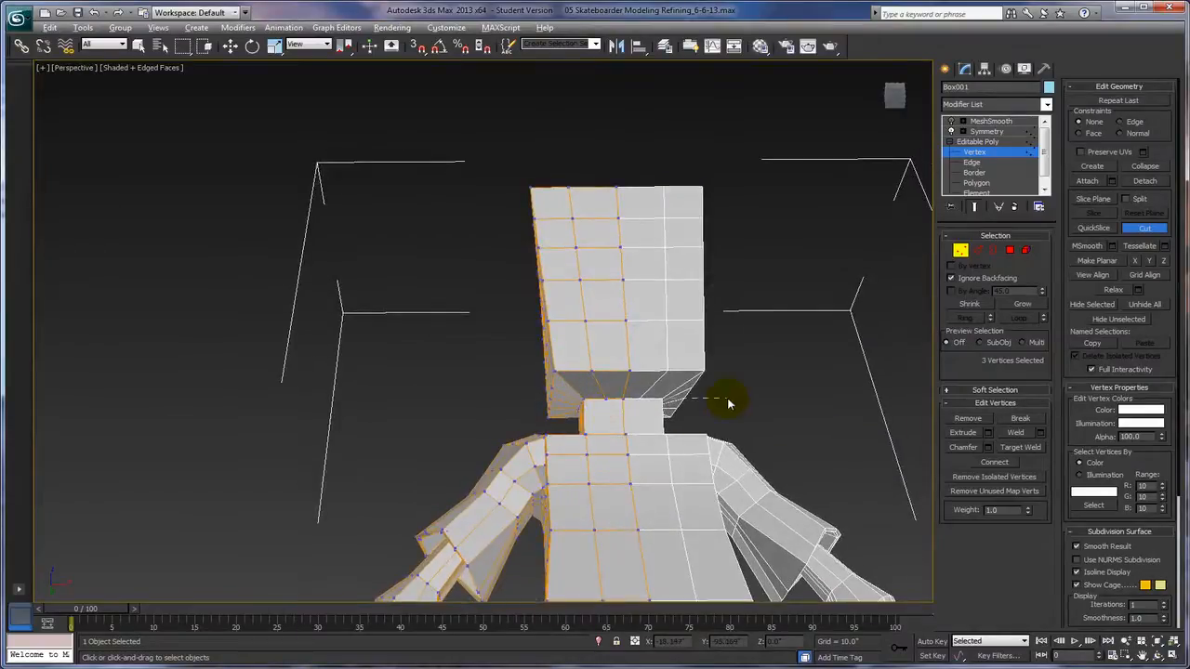
mouse_move(740, 402)
alt+middle_down()
mouse_move(738, 430)
mouse_move(738, 417)
alt+middle_up()
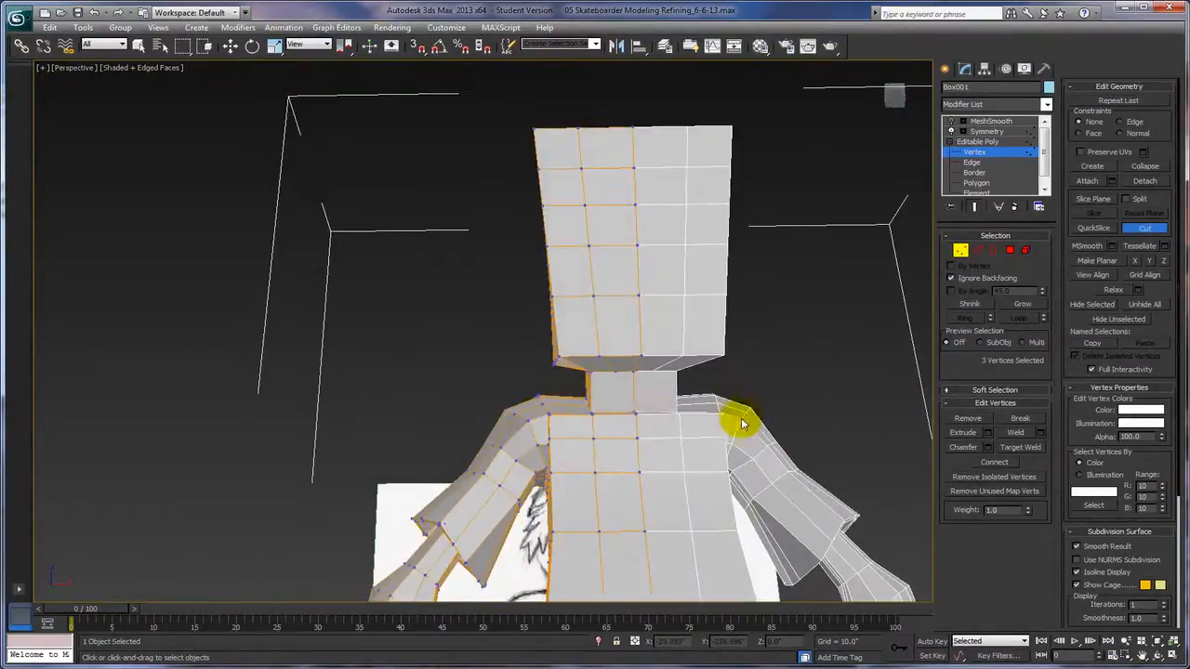
alt+middle_drag(751, 371, 784, 360)
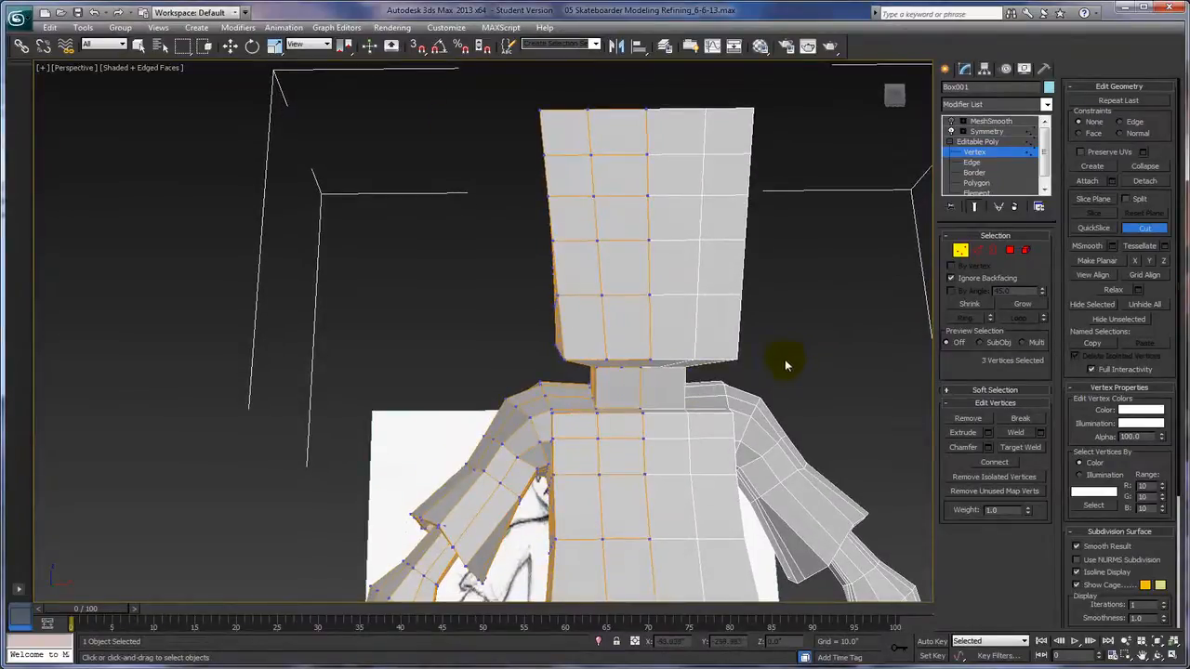
click(622, 367)
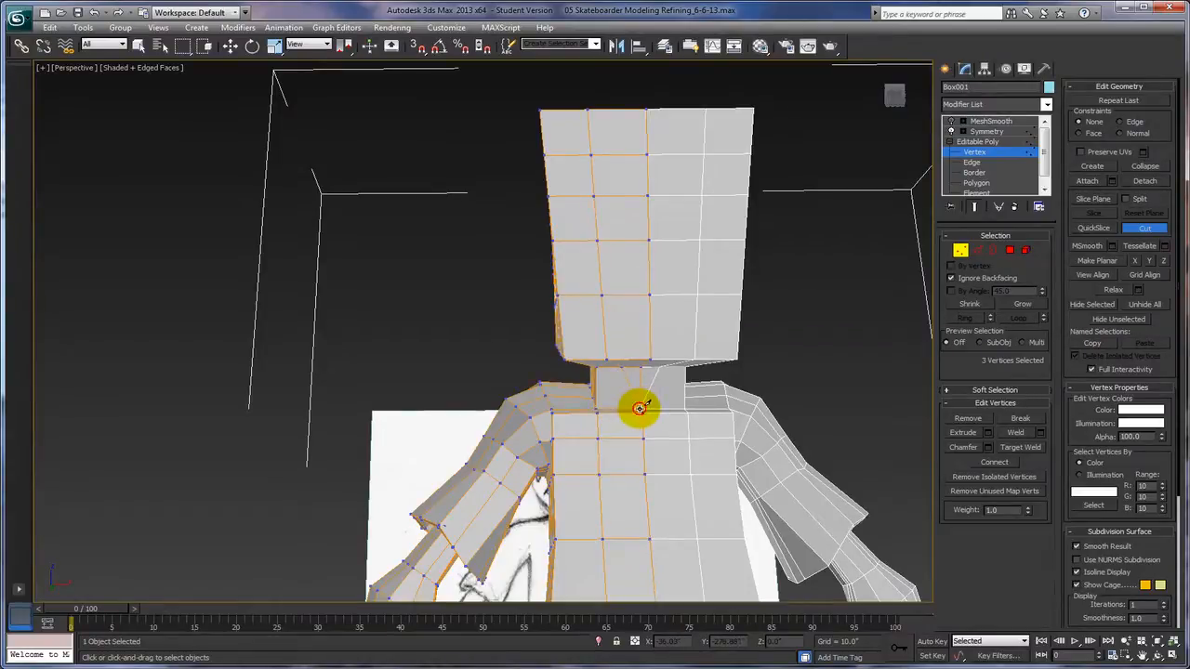
right_click(697, 409)
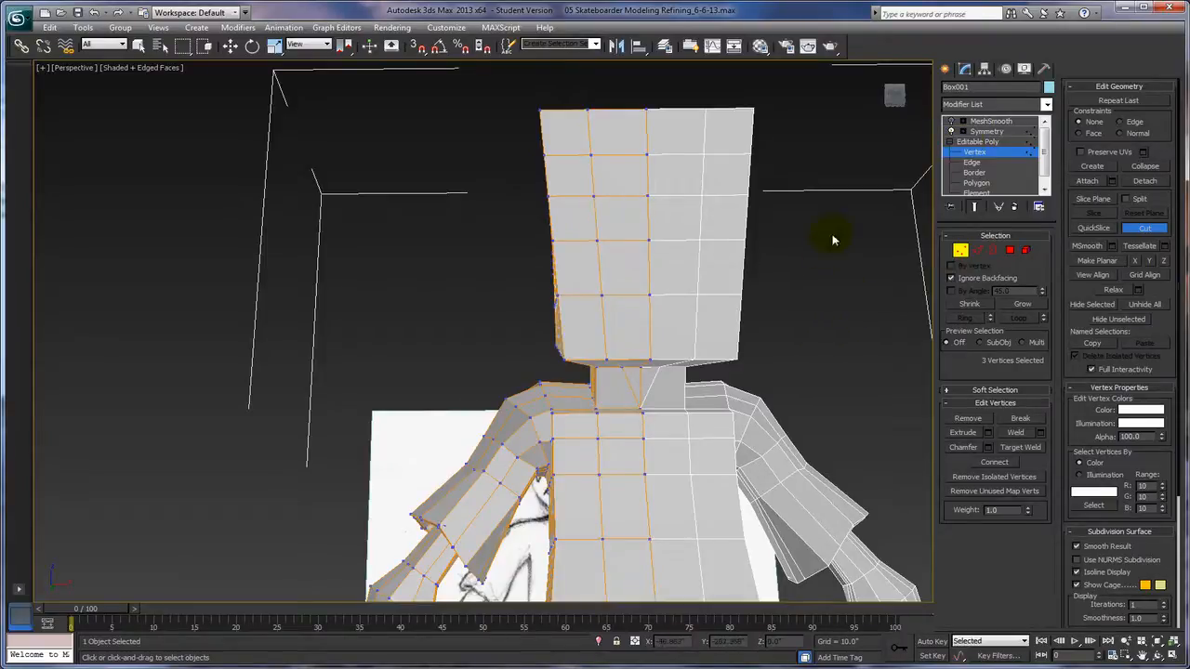
Preview the model with MeshSmooth and inspect the head and neck from several angles, both smoothed and unsmoothed
click(950, 122)
mouse_move(789, 332)
alt+middle_down()
mouse_move(911, 373)
mouse_move(898, 377)
alt+middle_up()
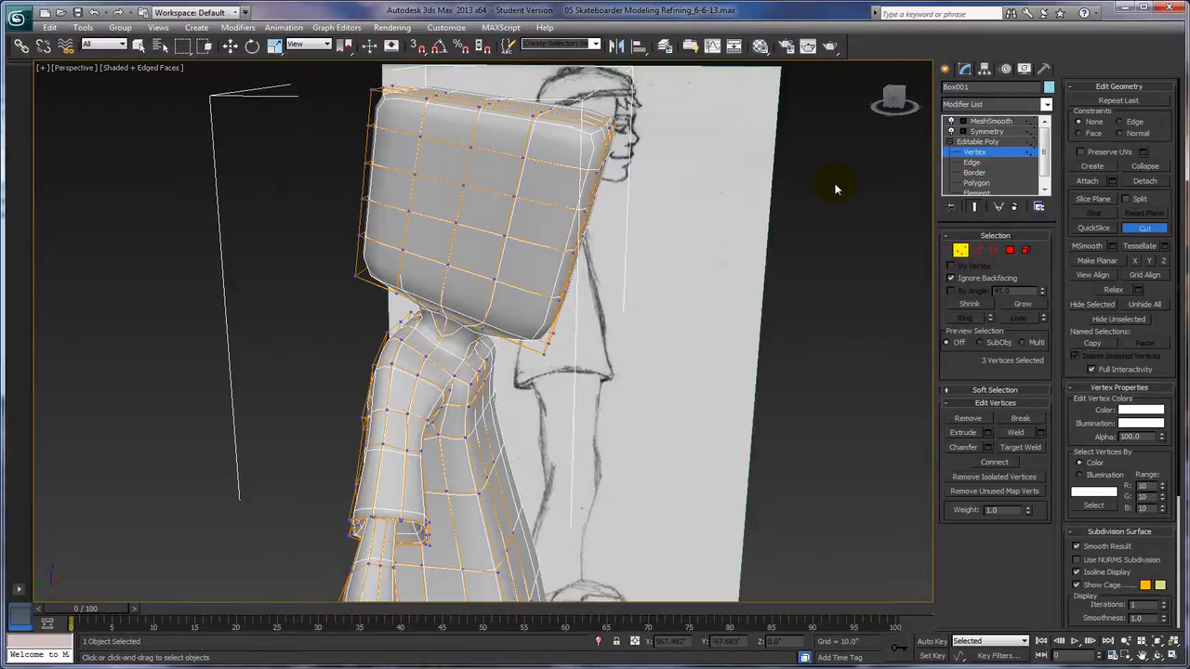
click(951, 123)
alt+middle_drag(727, 230, 685, 233)
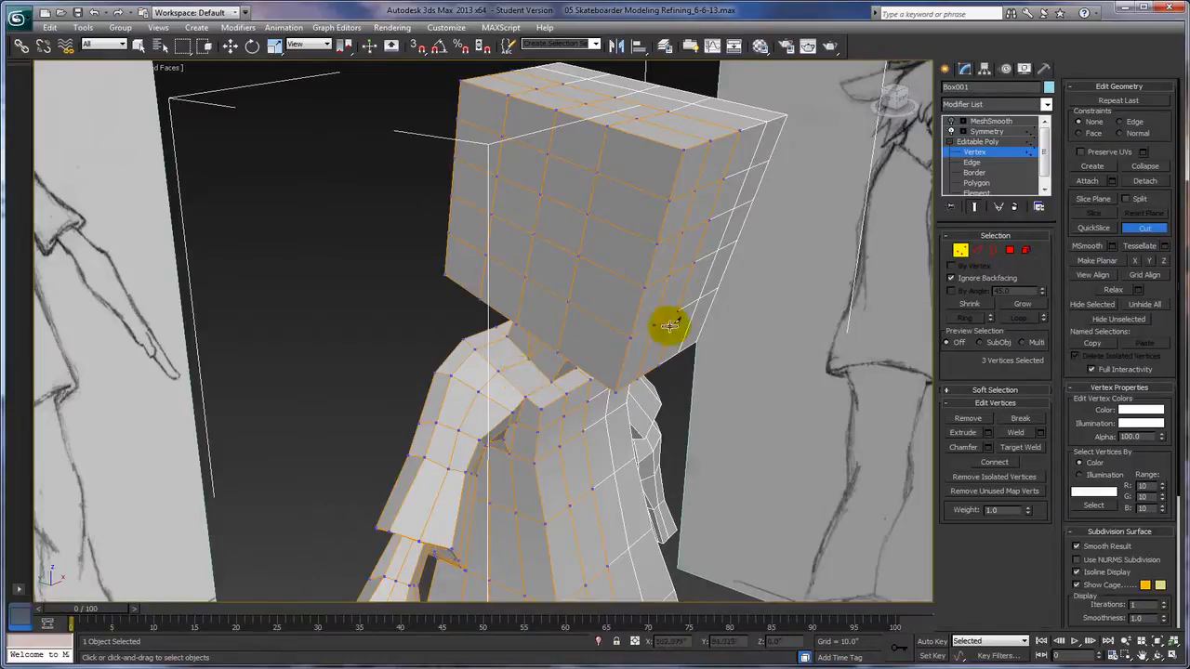
mouse_move(430, 209)
alt+middle_down()
mouse_move(391, 180)
mouse_move(335, 175)
mouse_move(505, 192)
mouse_move(489, 180)
alt+middle_up()
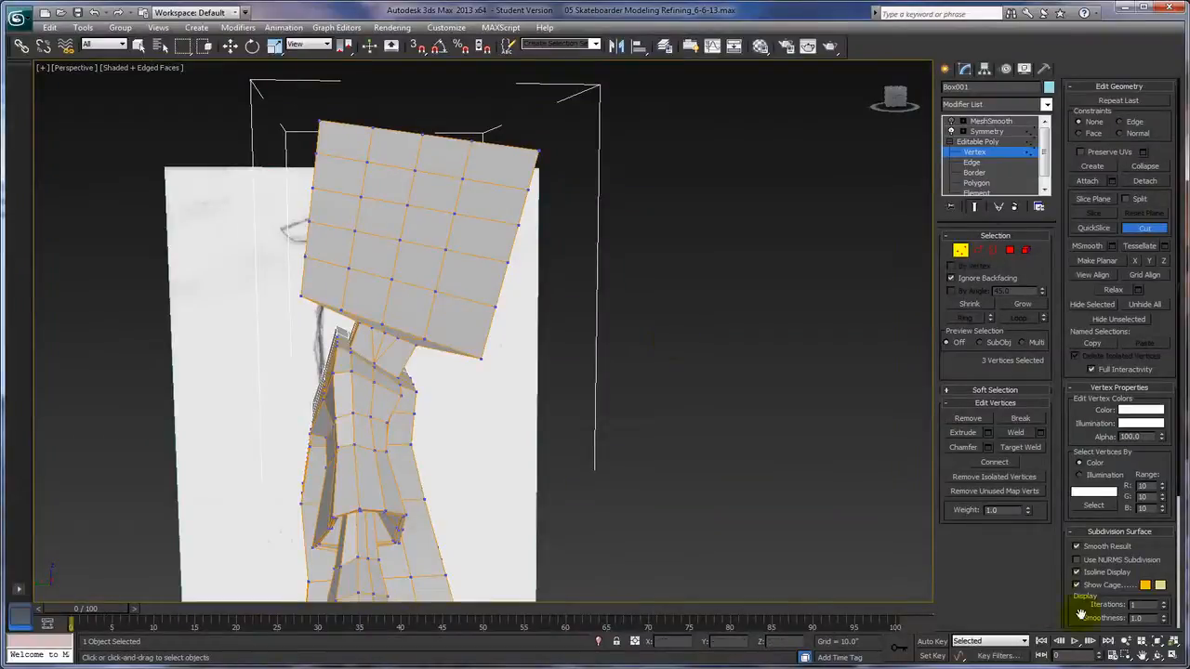
With the four-view layout and MeshSmooth shown, move the head's lower front corner vertices in the side view to the sketched chin
key(alt+w)
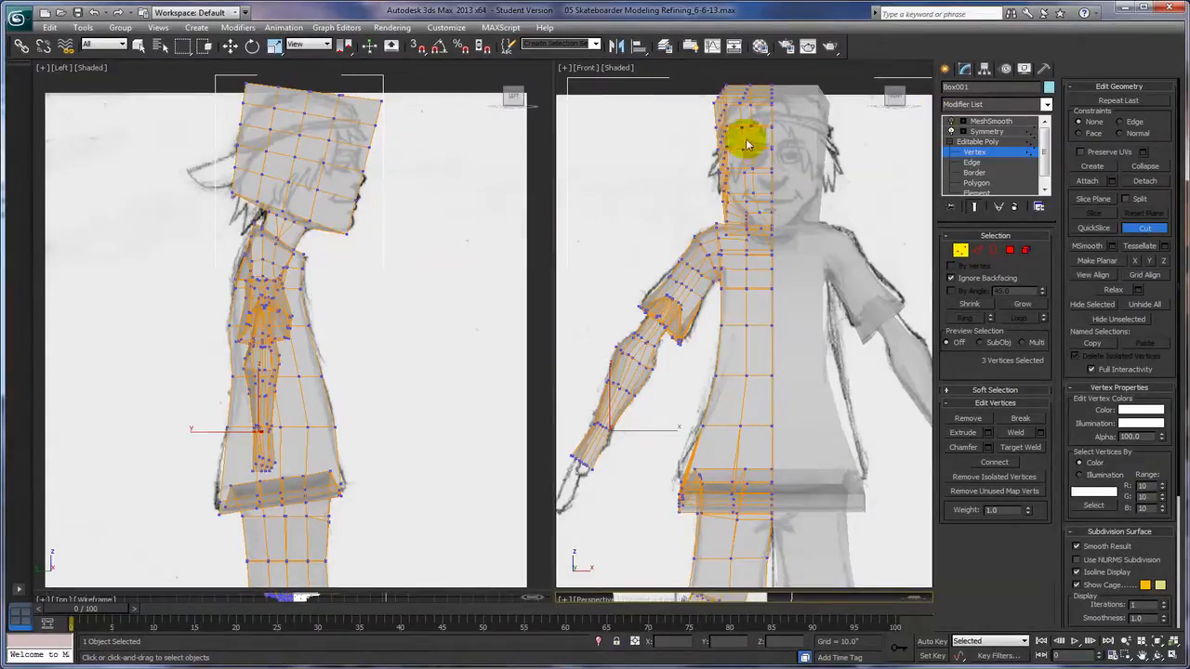
click(950, 122)
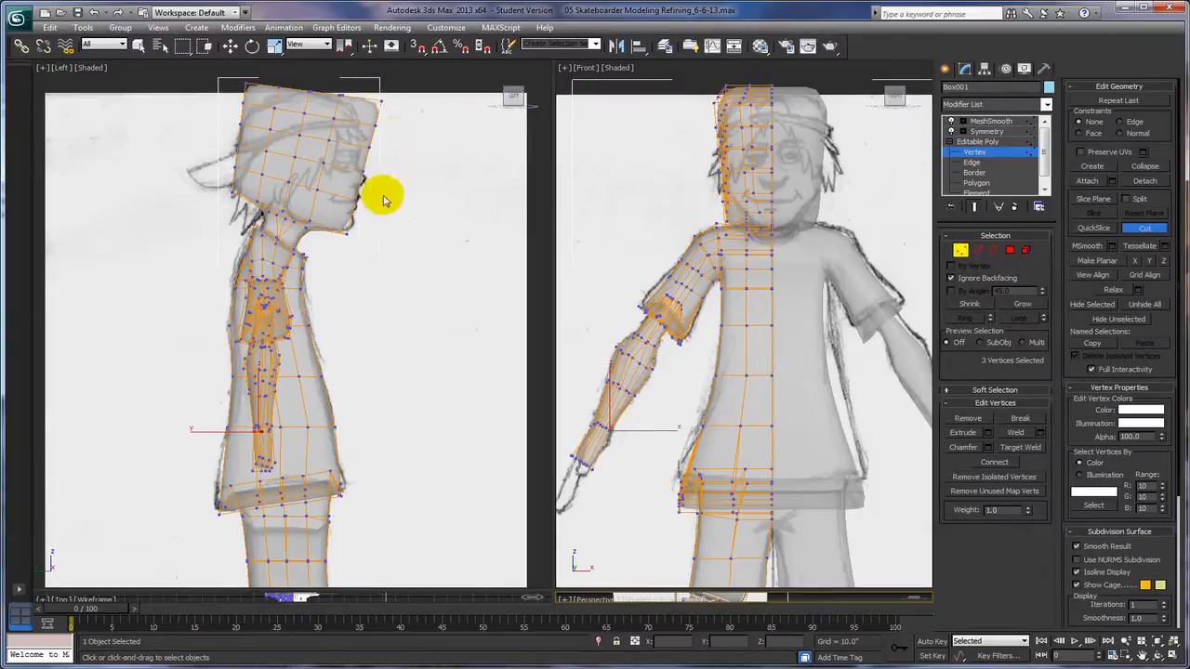
click(340, 229)
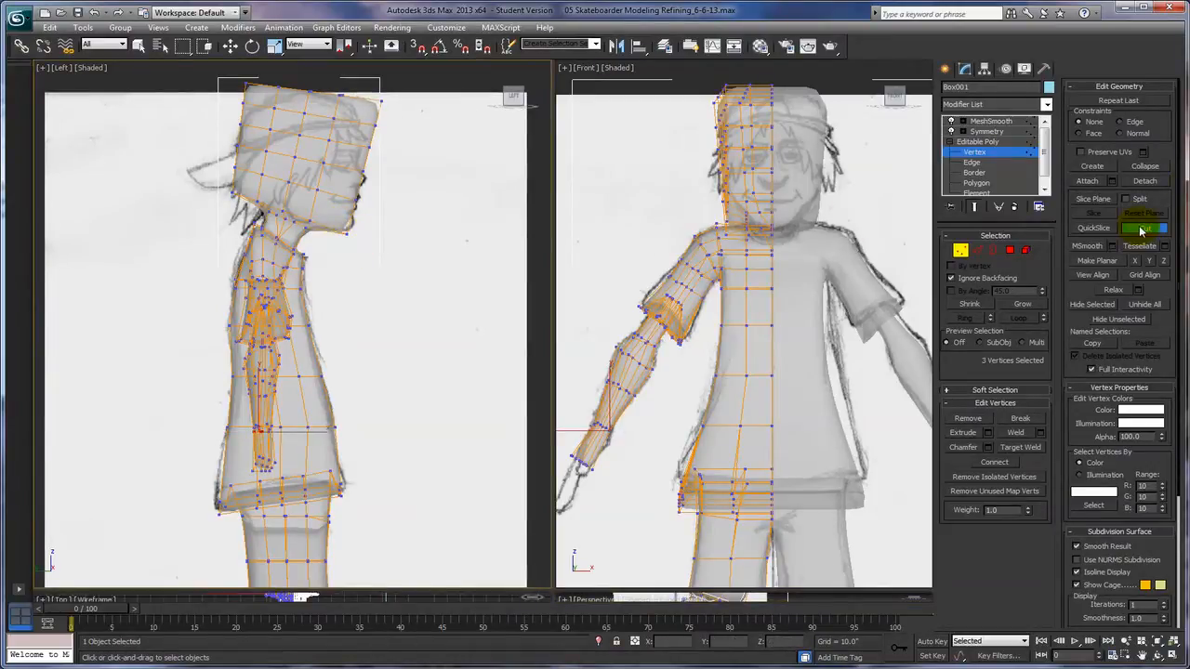
key(w)
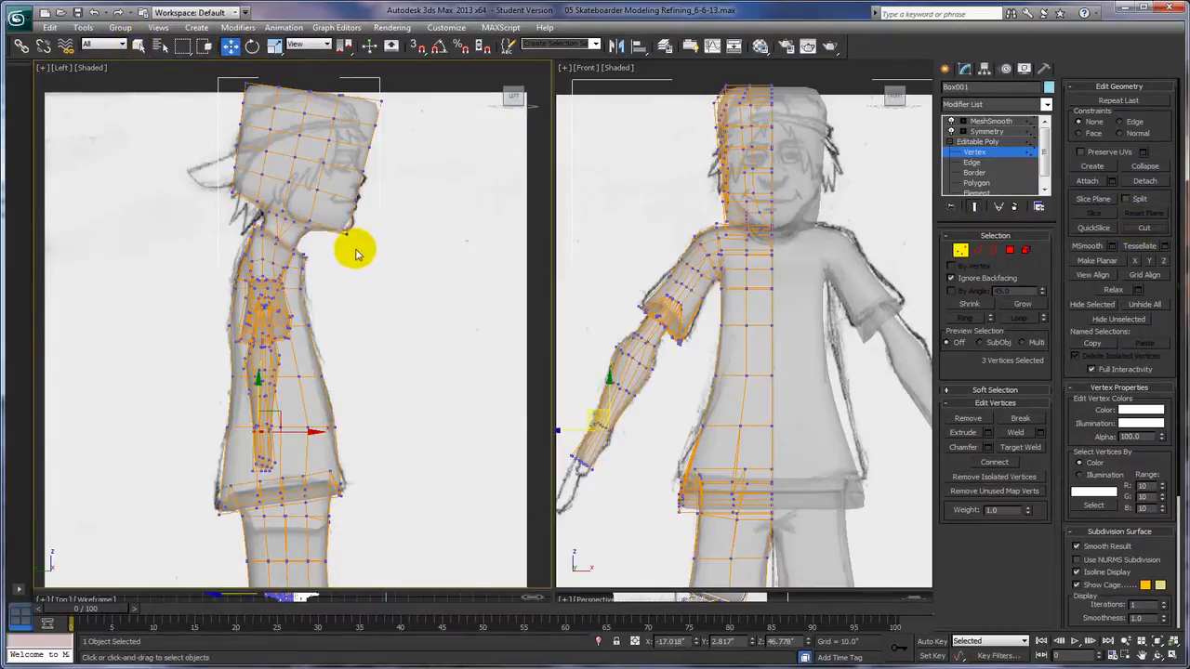
drag(344, 233, 393, 271)
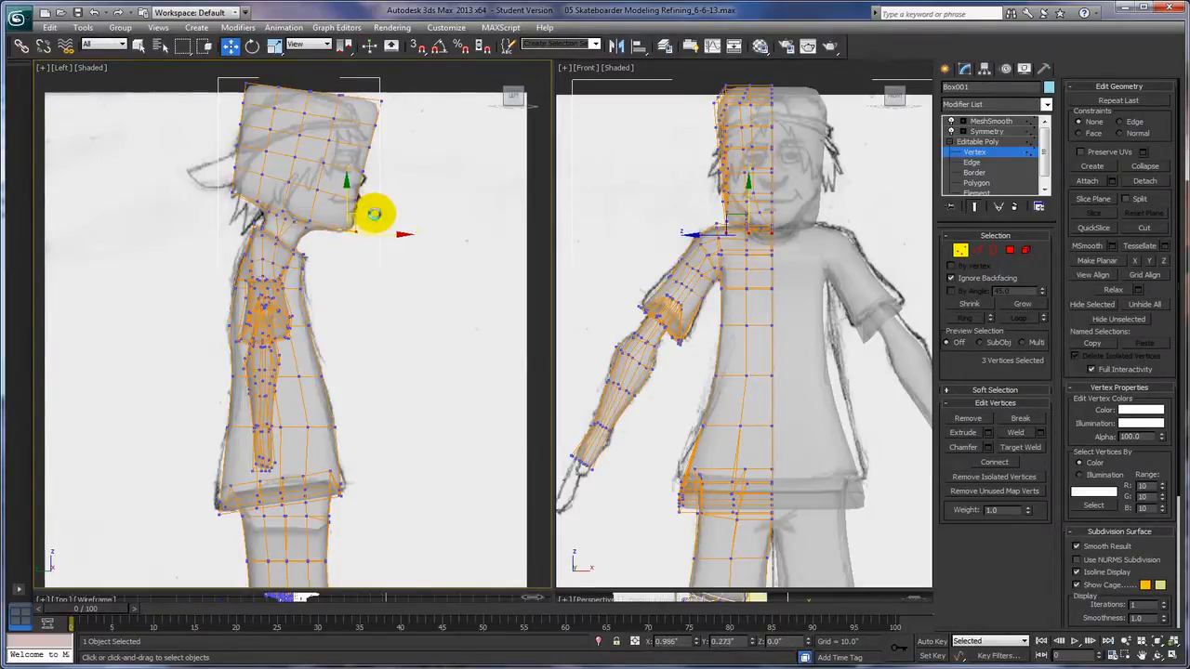
drag(372, 220, 381, 219)
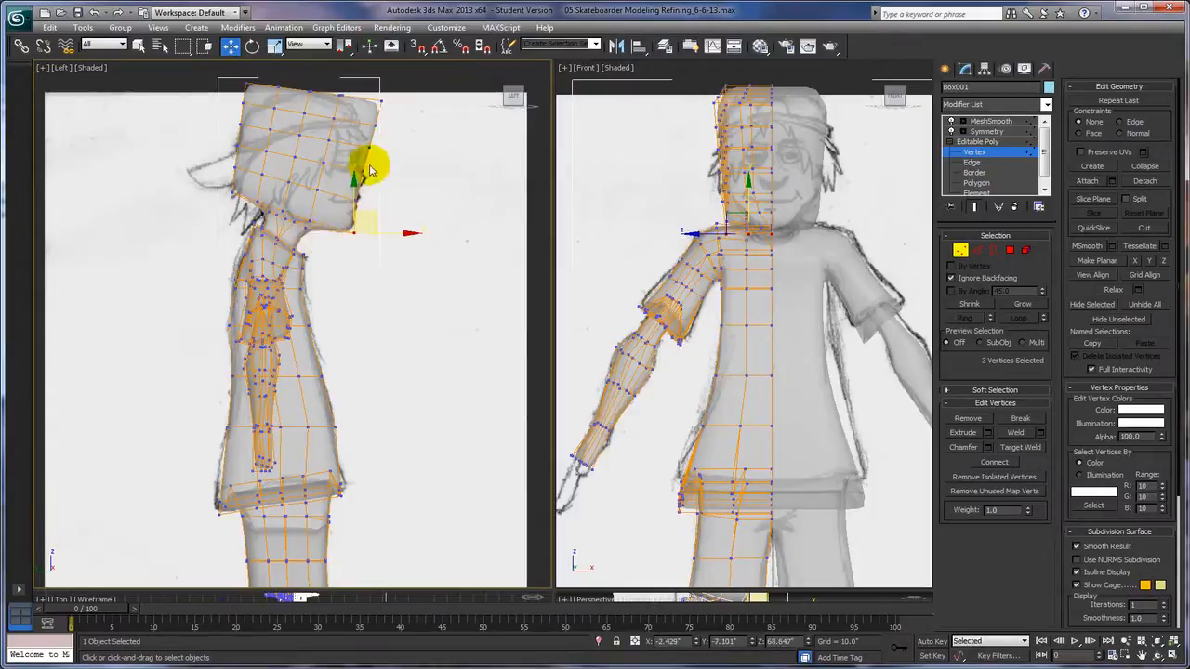
Move the vertices up the front of the face and forehead in the side view to follow the sketched profile
mouse_move(357, 159)
mouse_down()
mouse_move(370, 177)
mouse_move(375, 148)
mouse_move(374, 166)
mouse_up()
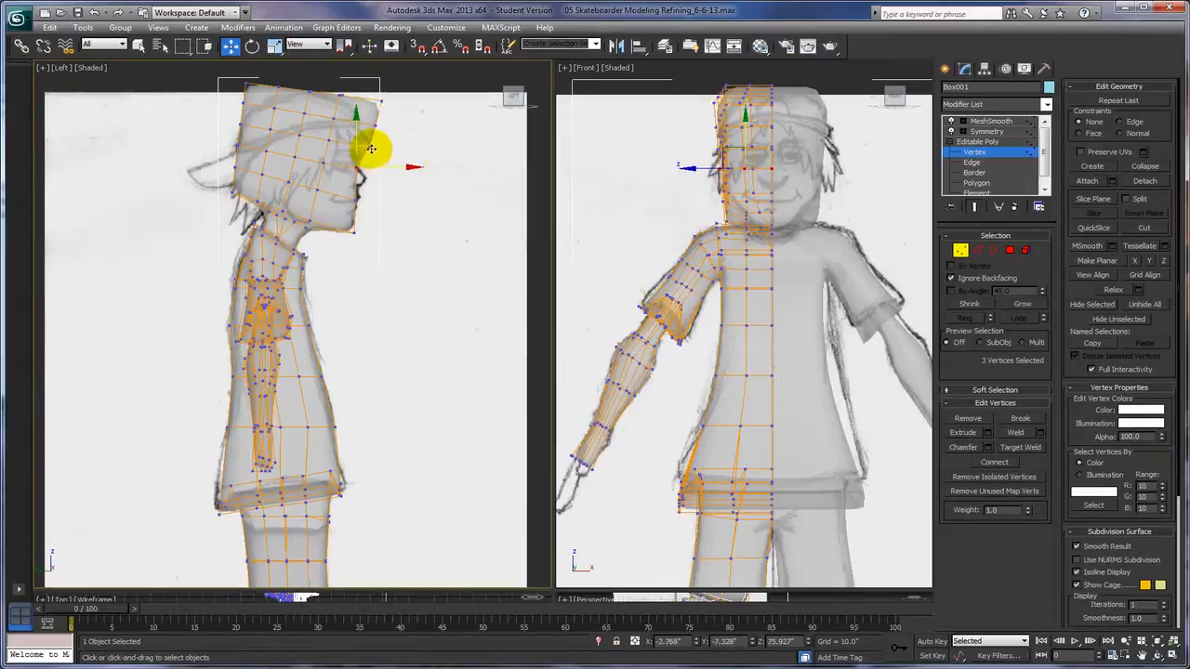
drag(376, 149, 378, 147)
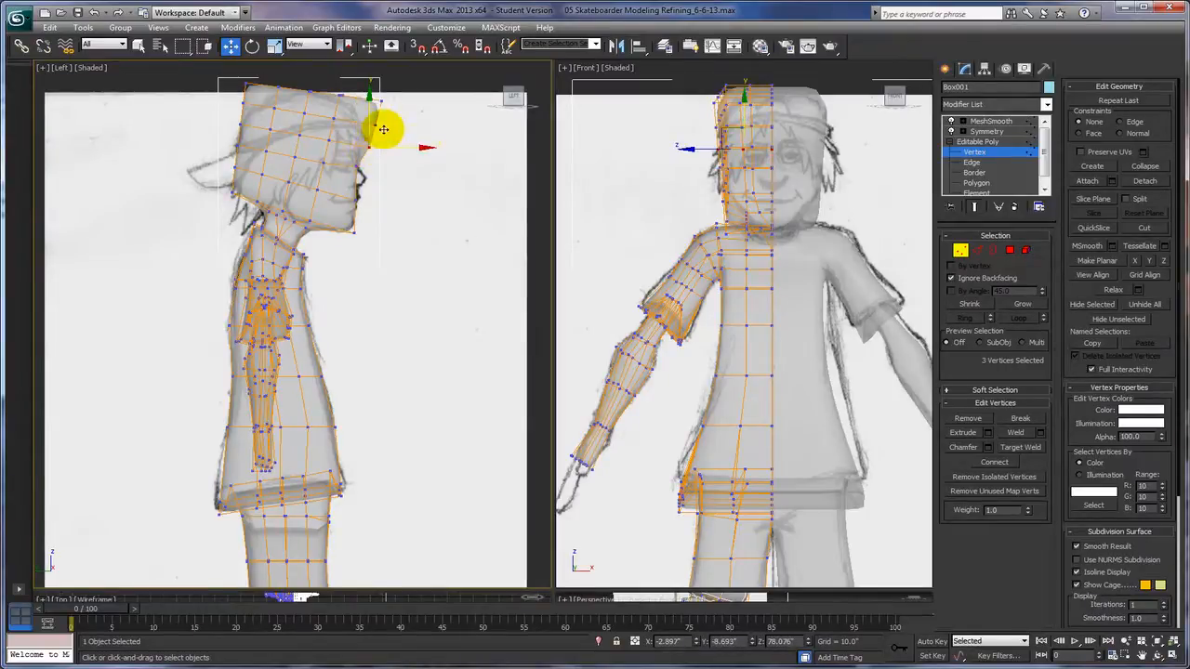
drag(379, 131, 356, 121)
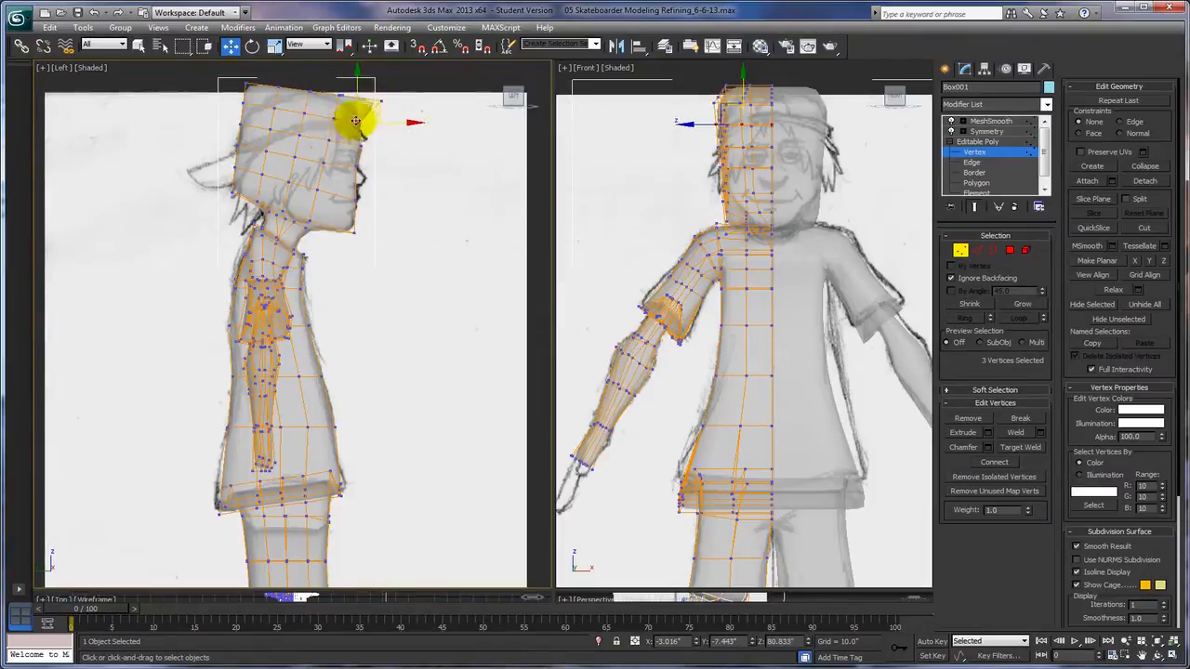
click(346, 115)
drag(347, 102, 349, 103)
Move the back and crown vertices of the head inward in the side view to round it to the sketch
drag(235, 95, 272, 98)
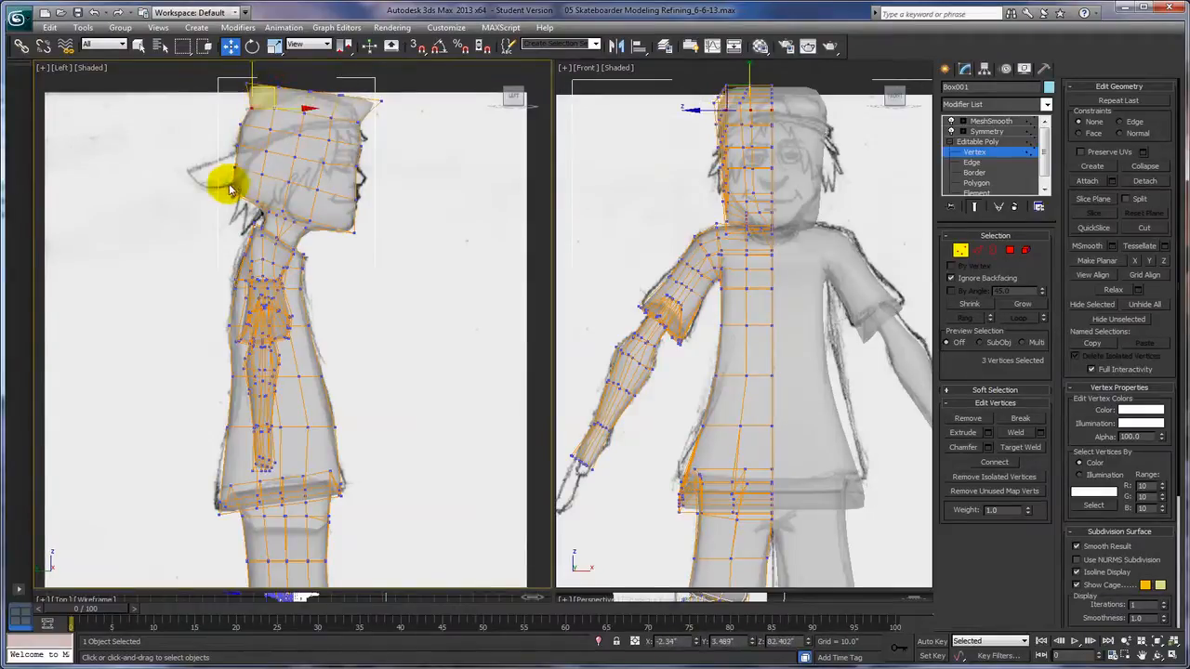
drag(239, 200, 261, 178)
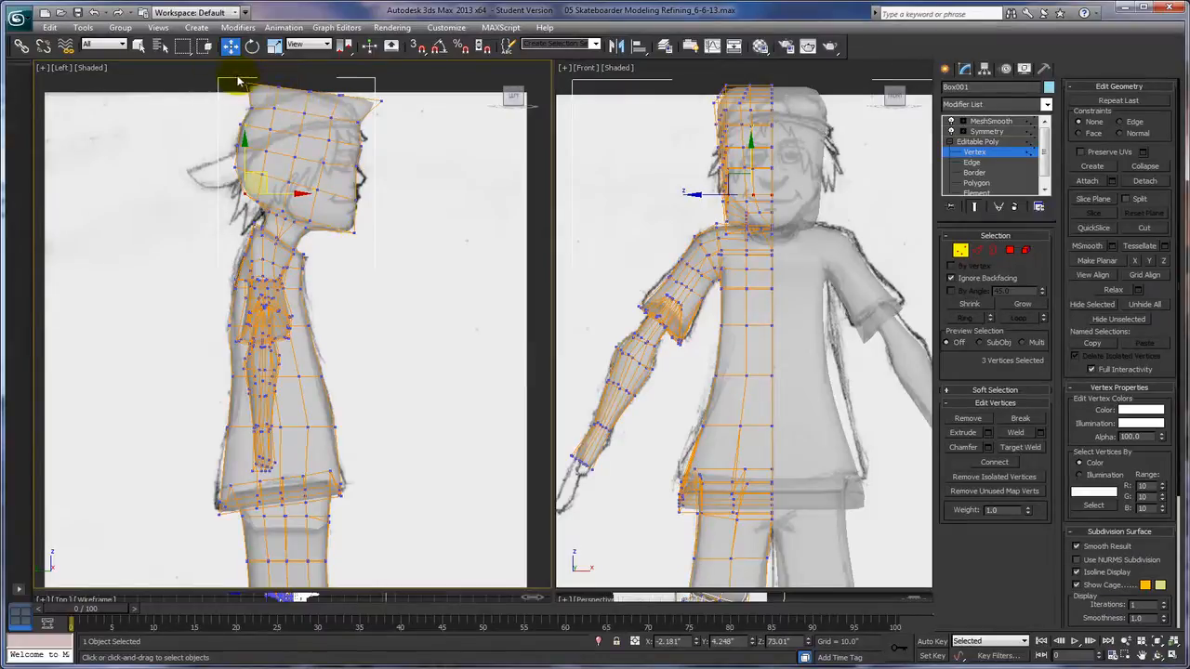
drag(255, 91, 294, 77)
click(277, 86)
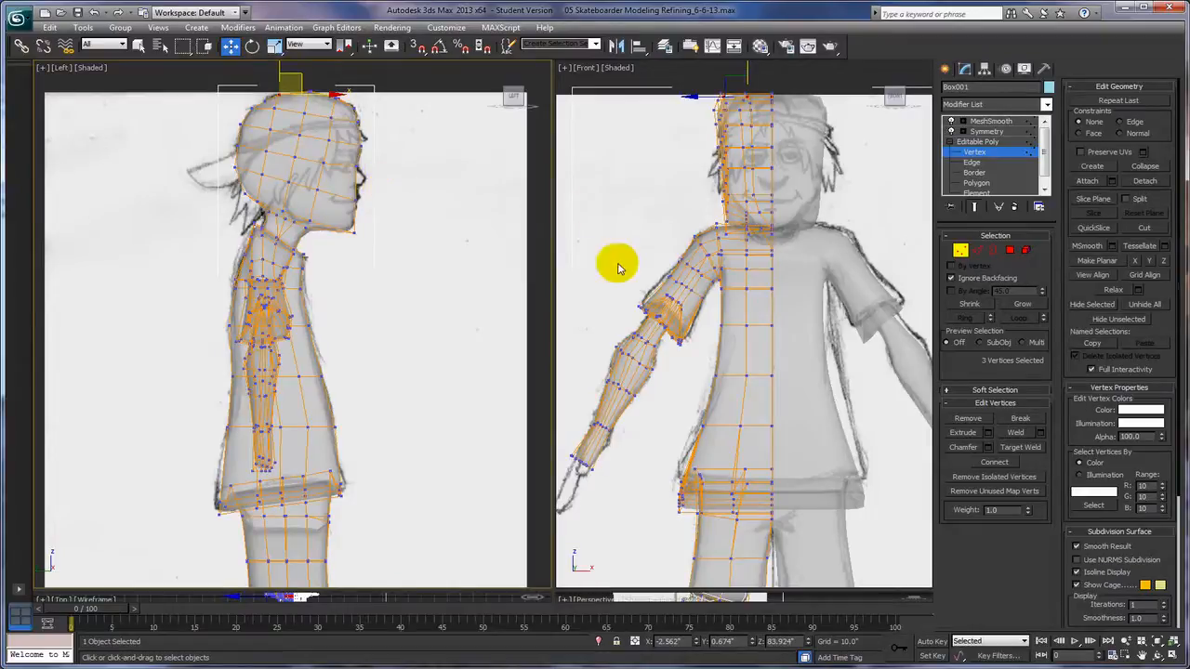
Maximise the front view centred on the head and hide the MeshSmooth result
scroll(864, 237, up, 4)
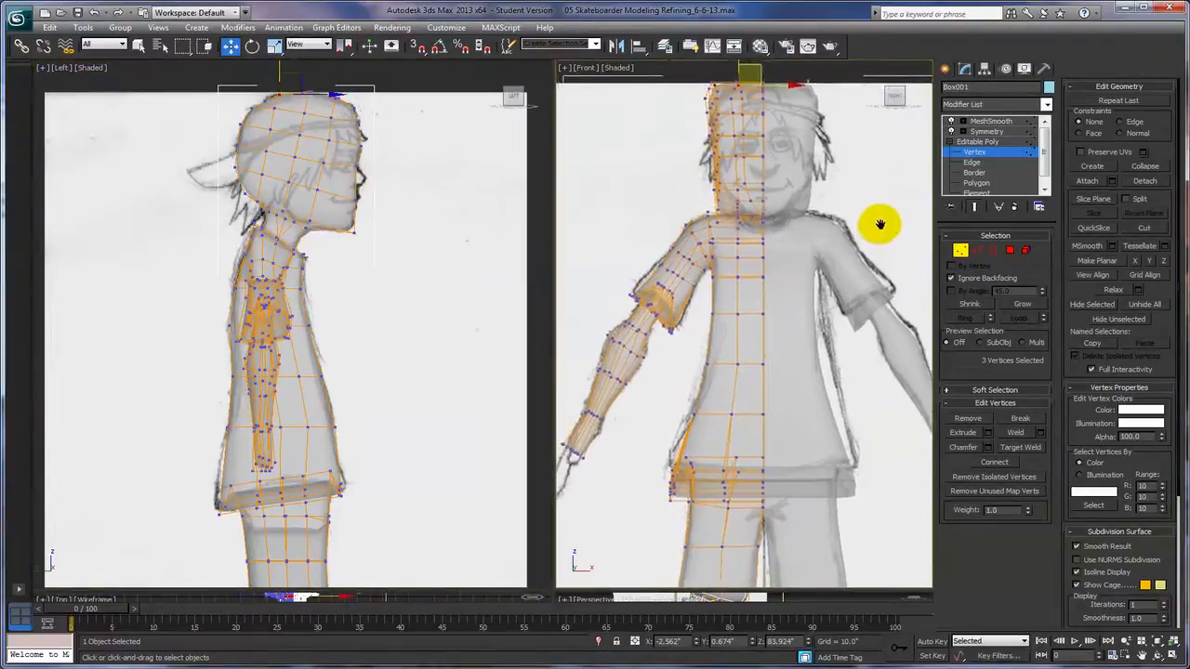
click(1172, 656)
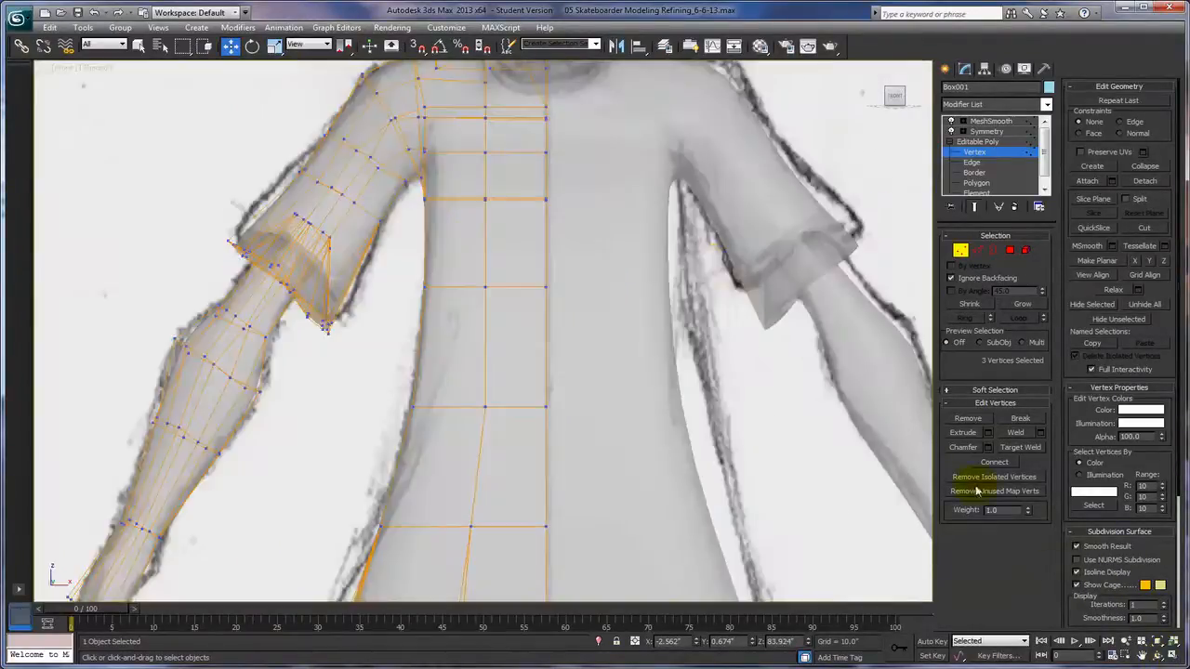
middle_drag(710, 257, 683, 476)
middle_drag(752, 282, 715, 396)
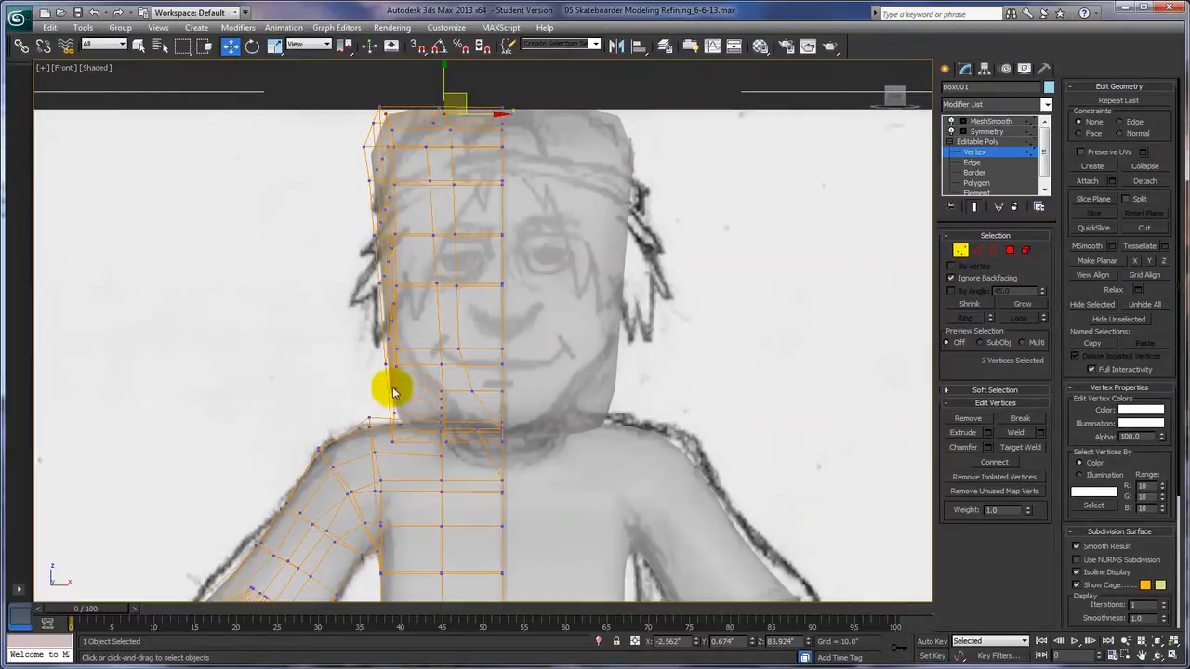
click(394, 441)
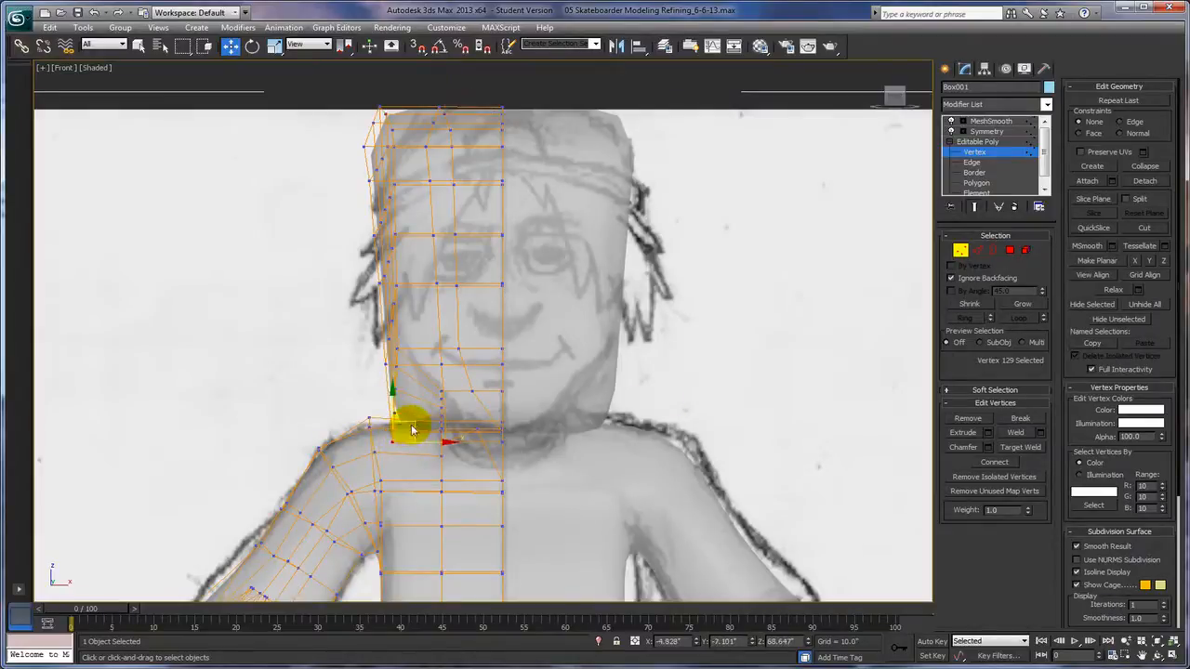
click(842, 180)
click(952, 122)
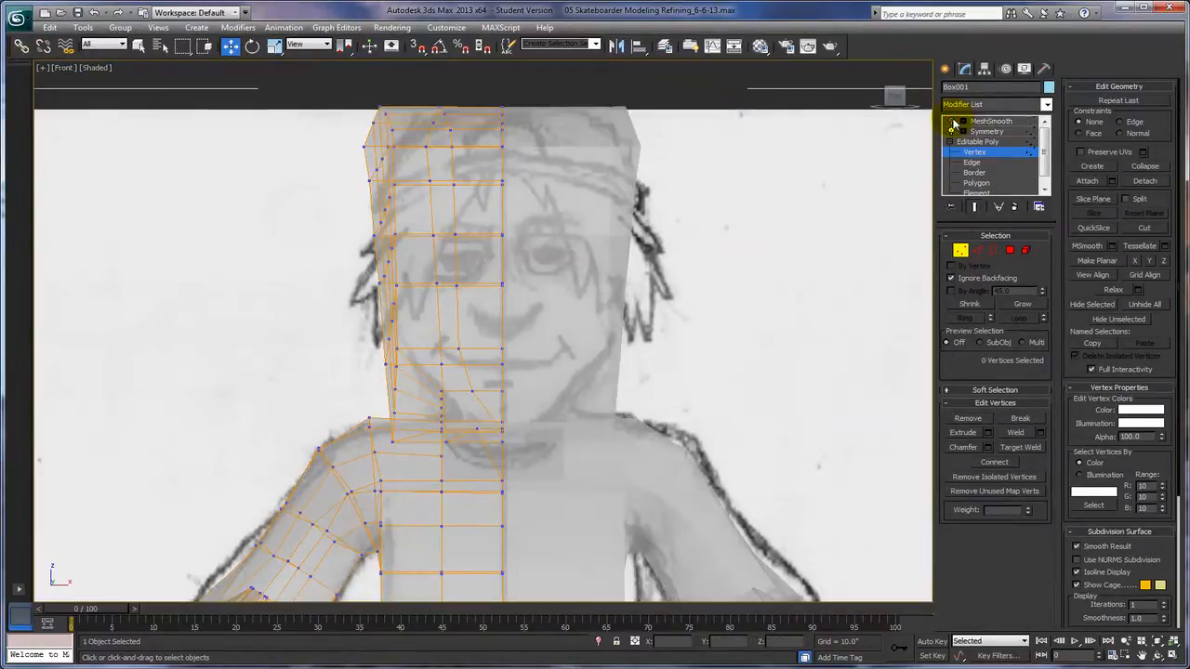
Move the outer vertices along the lower side of the head inward and upward in the front view to follow the sketched jawline
click(393, 439)
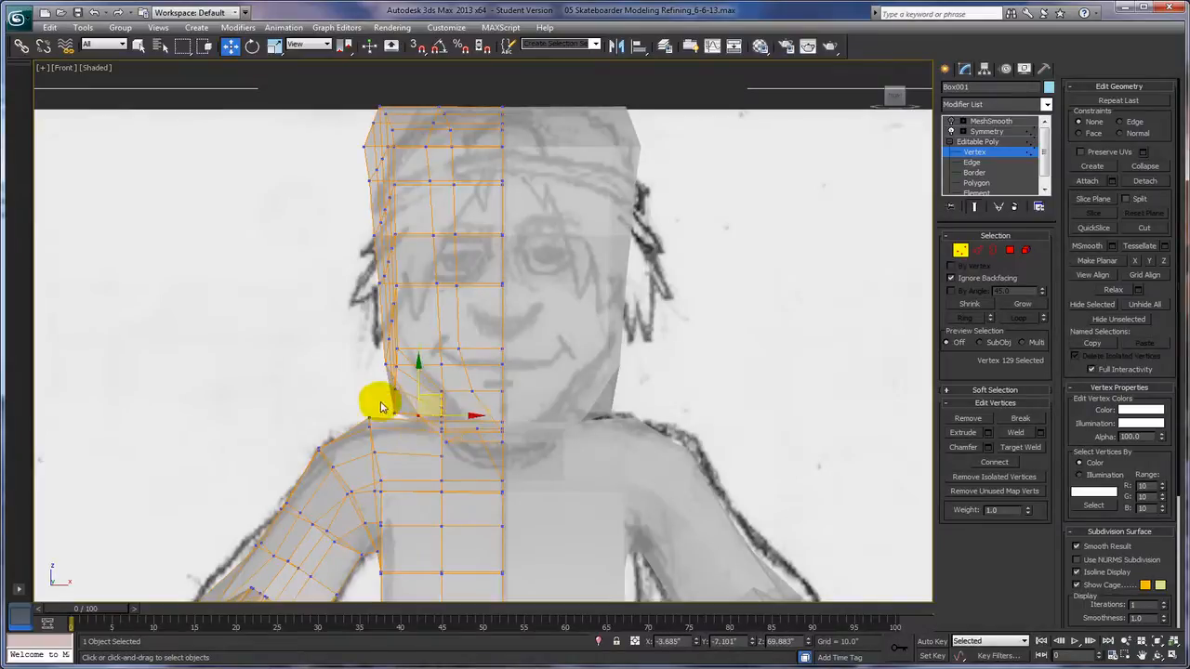
click(394, 413)
drag(414, 394, 425, 380)
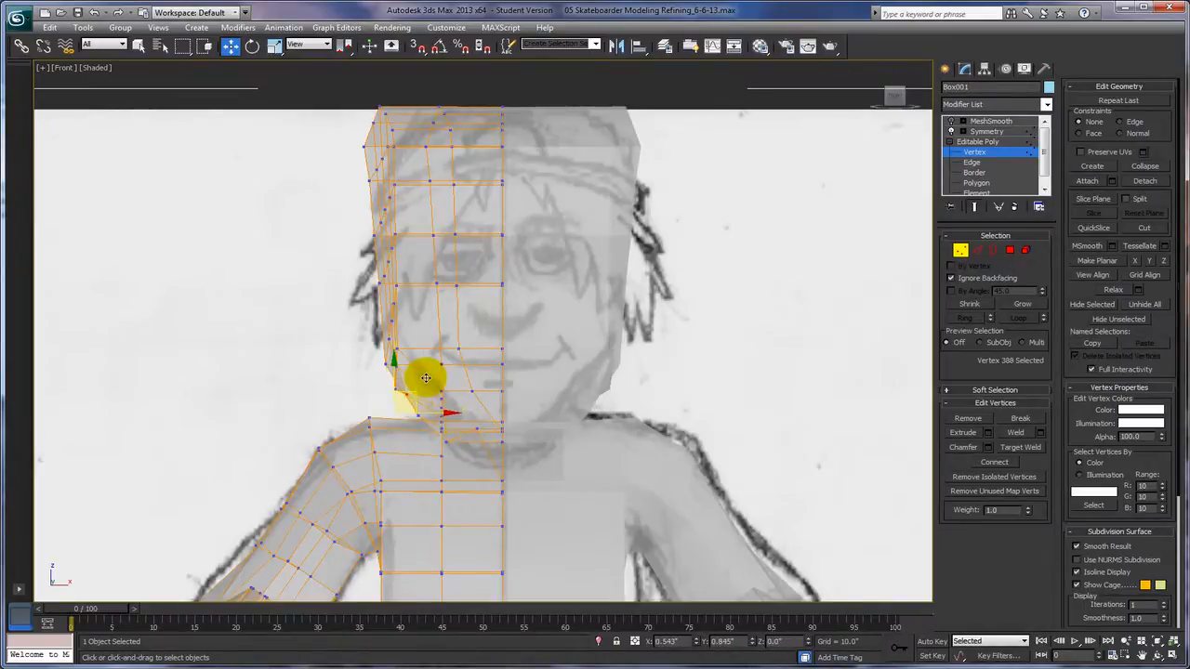
drag(431, 373, 411, 337)
click(420, 418)
click(395, 388)
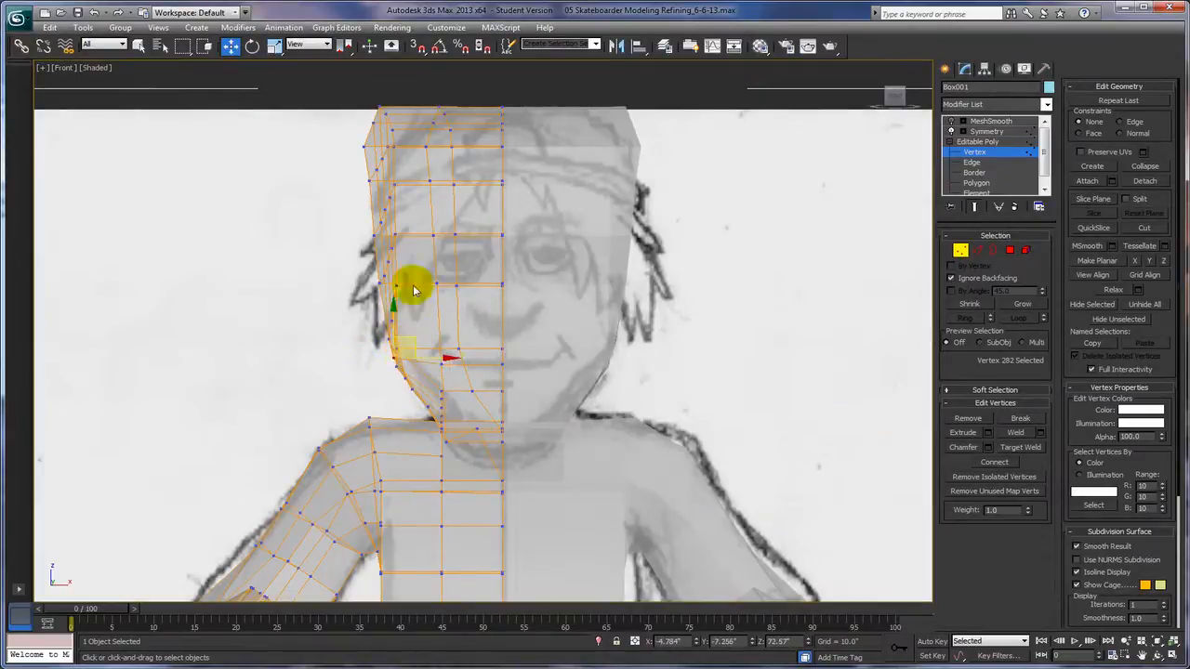
Set the selection region to Fence and turn off Ignore Backfacing so vertices on both sides of the head can be selected
middle_drag(763, 340, 756, 417)
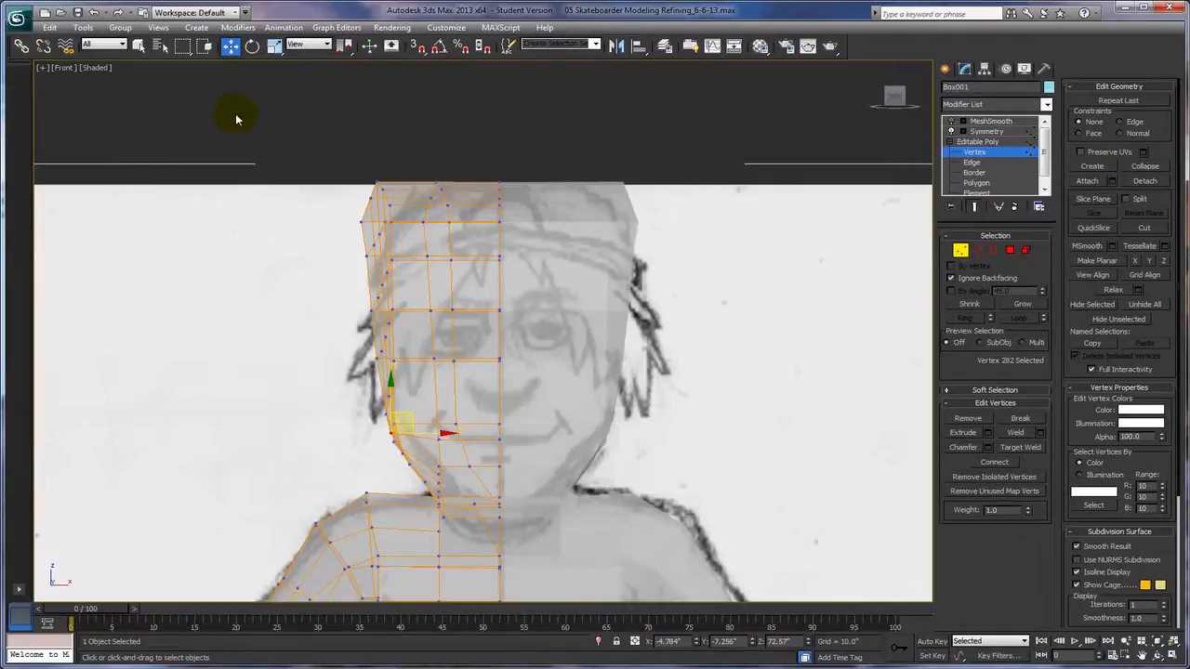
drag(182, 46, 182, 108)
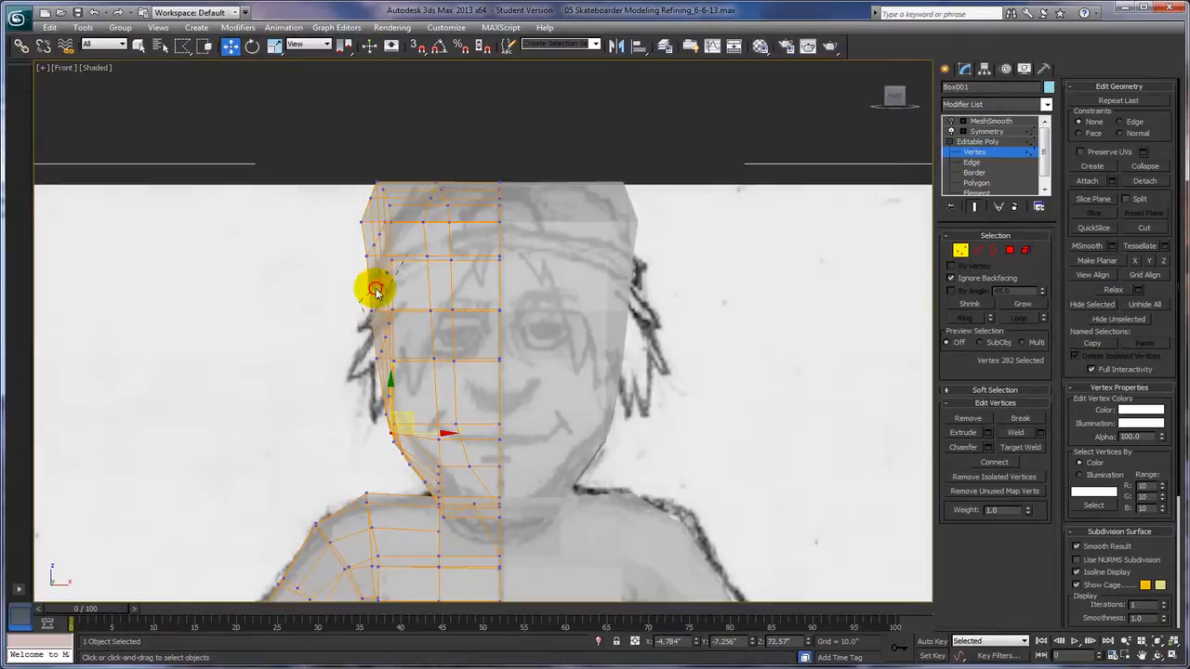
click(406, 250)
click(339, 327)
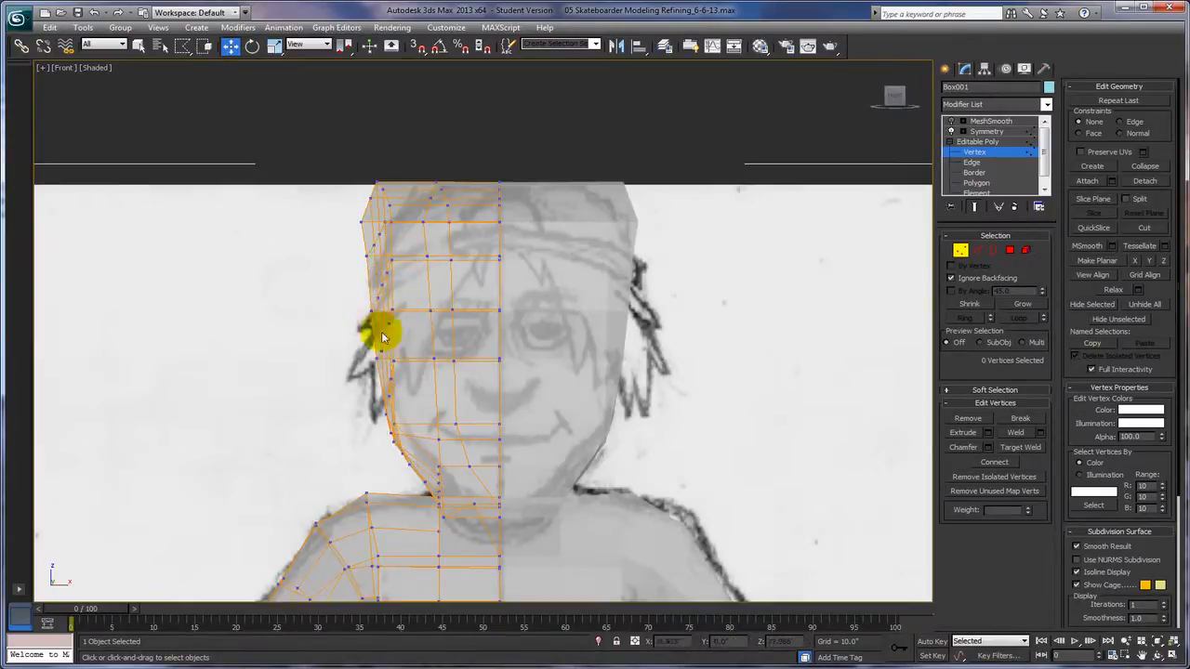
click(950, 279)
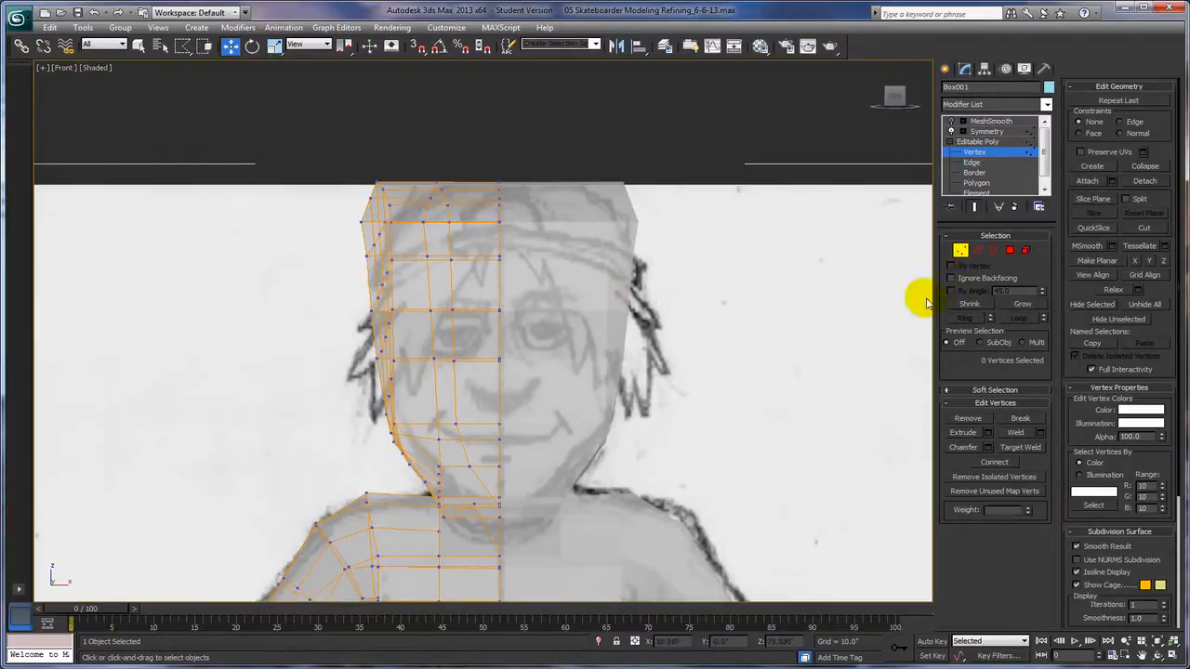
click(950, 279)
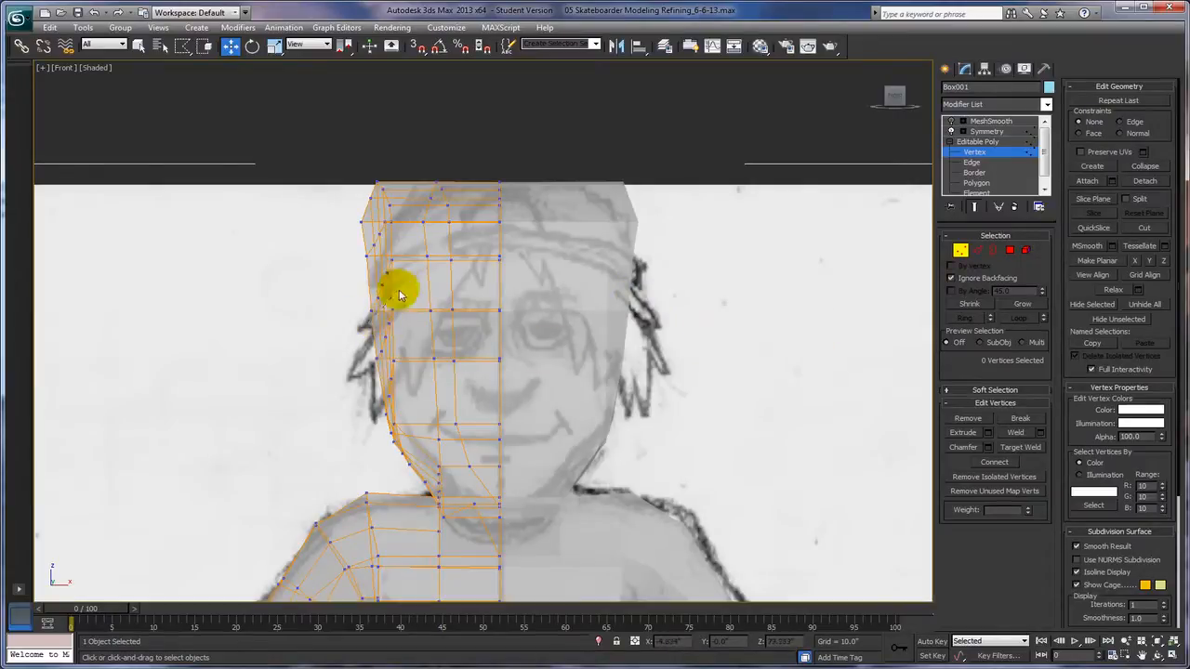
mouse_move(400, 256)
mouse_down()
mouse_move(372, 271)
mouse_move(366, 326)
mouse_up()
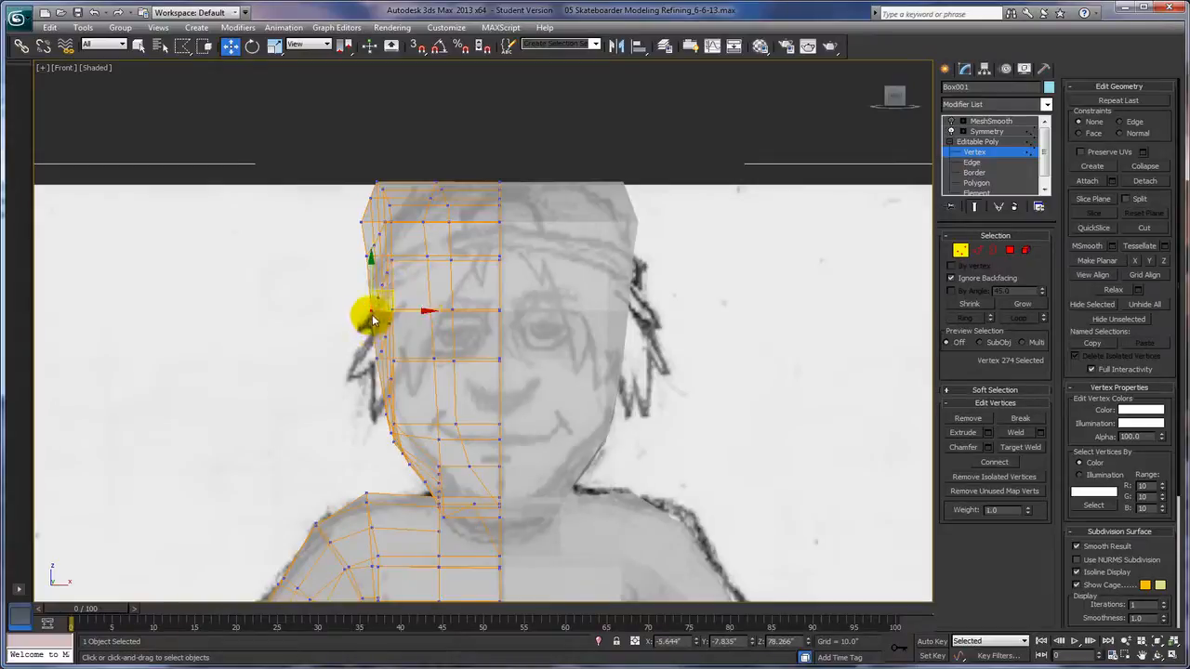
click(353, 312)
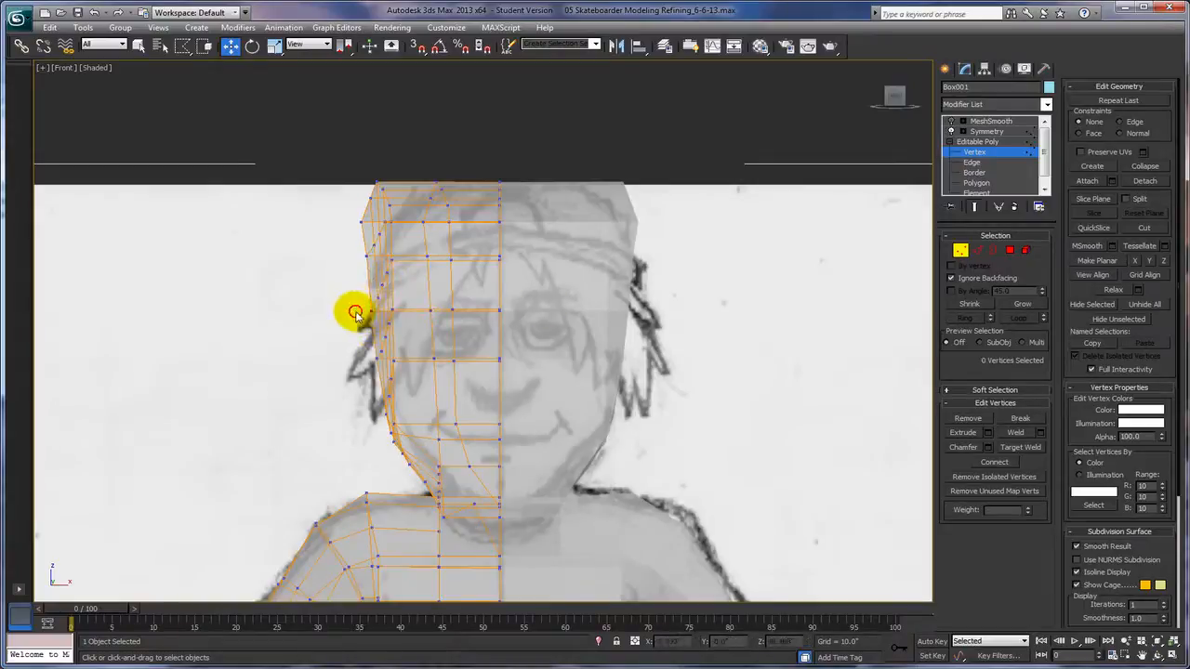
click(950, 278)
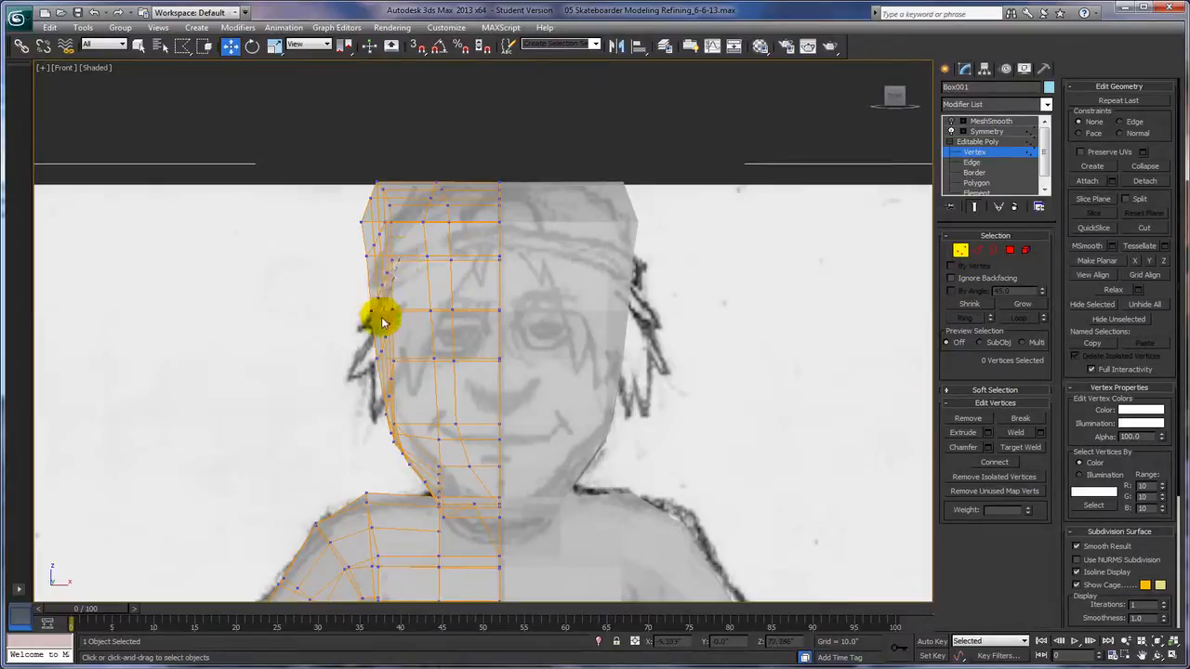
Move each row of side vertices from eye level up to the headband inward in the front view to match the sketch
drag(356, 310, 405, 314)
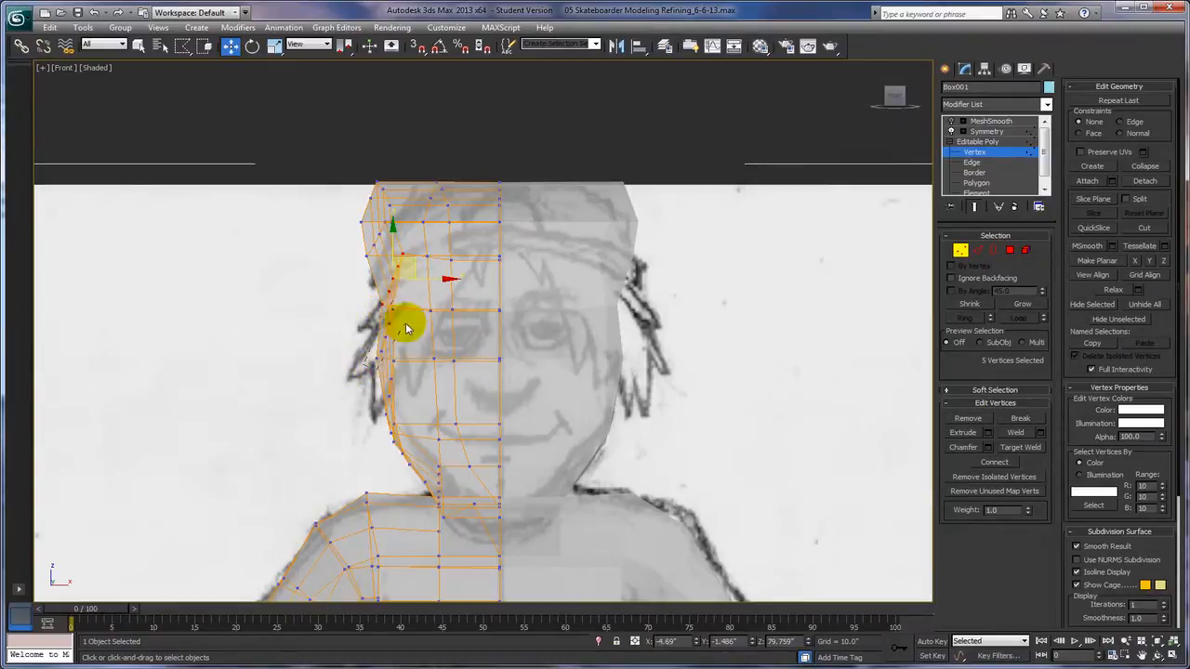
mouse_move(394, 299)
mouse_down()
mouse_move(397, 319)
mouse_move(411, 311)
mouse_up()
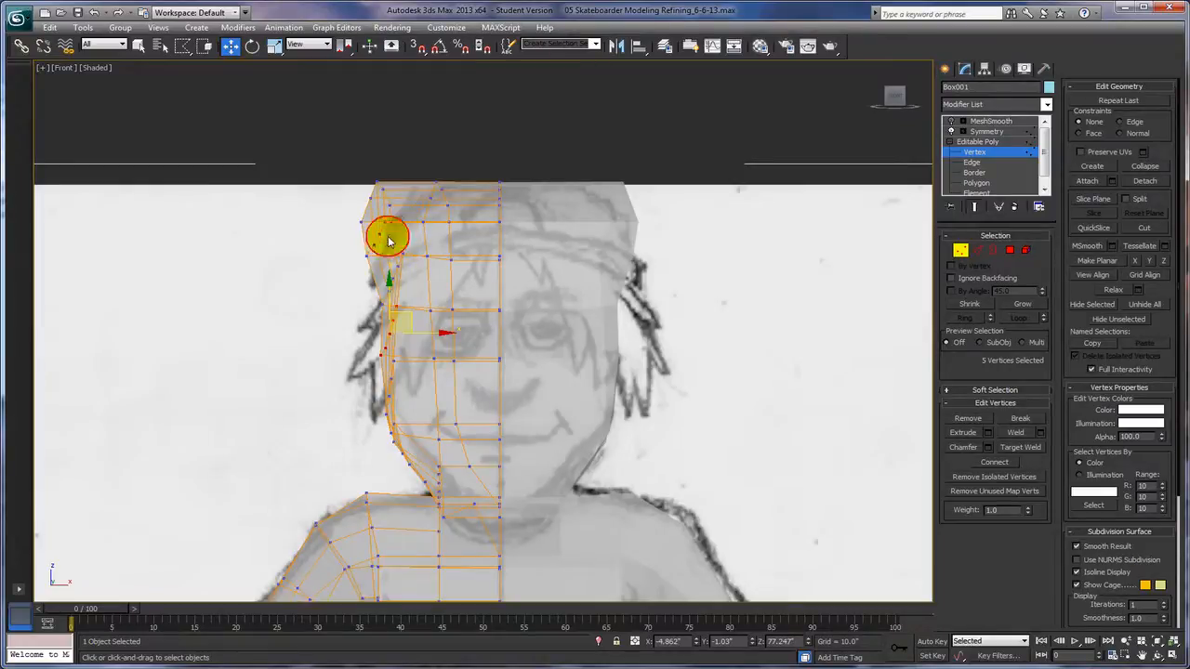
drag(361, 263, 417, 208)
Select the centre-line vertices at the top of the head and raise them slightly to start rounding the crown
middle_drag(313, 292, 318, 307)
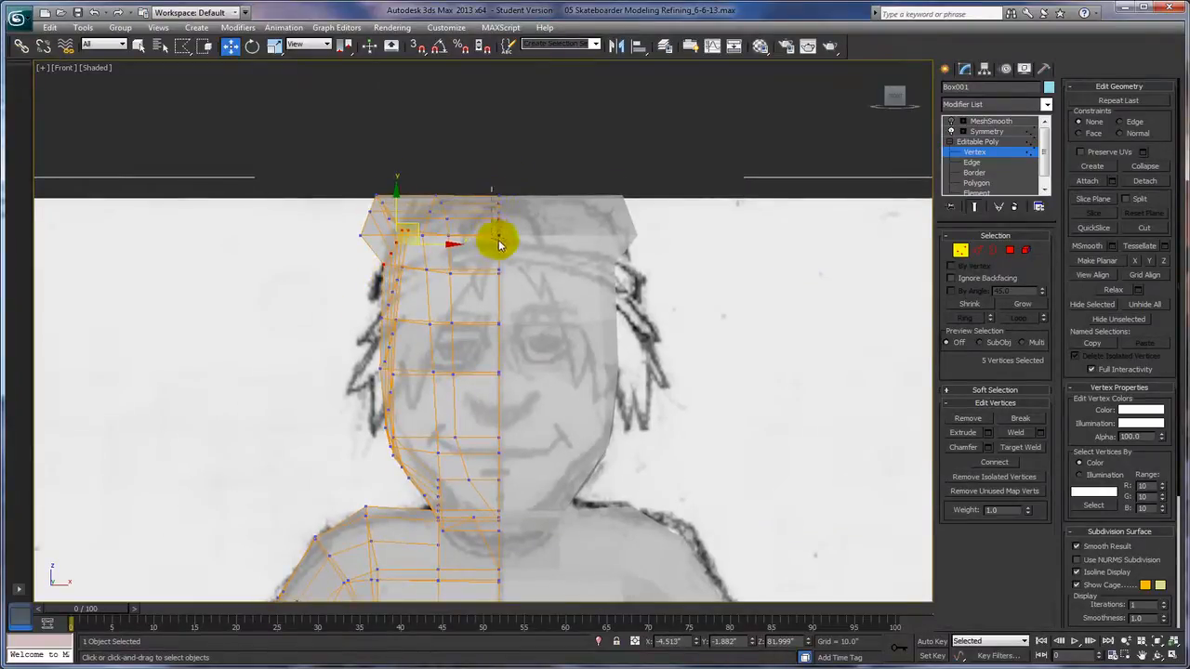
click(506, 200)
ctrl+click(498, 191)
drag(498, 175, 498, 168)
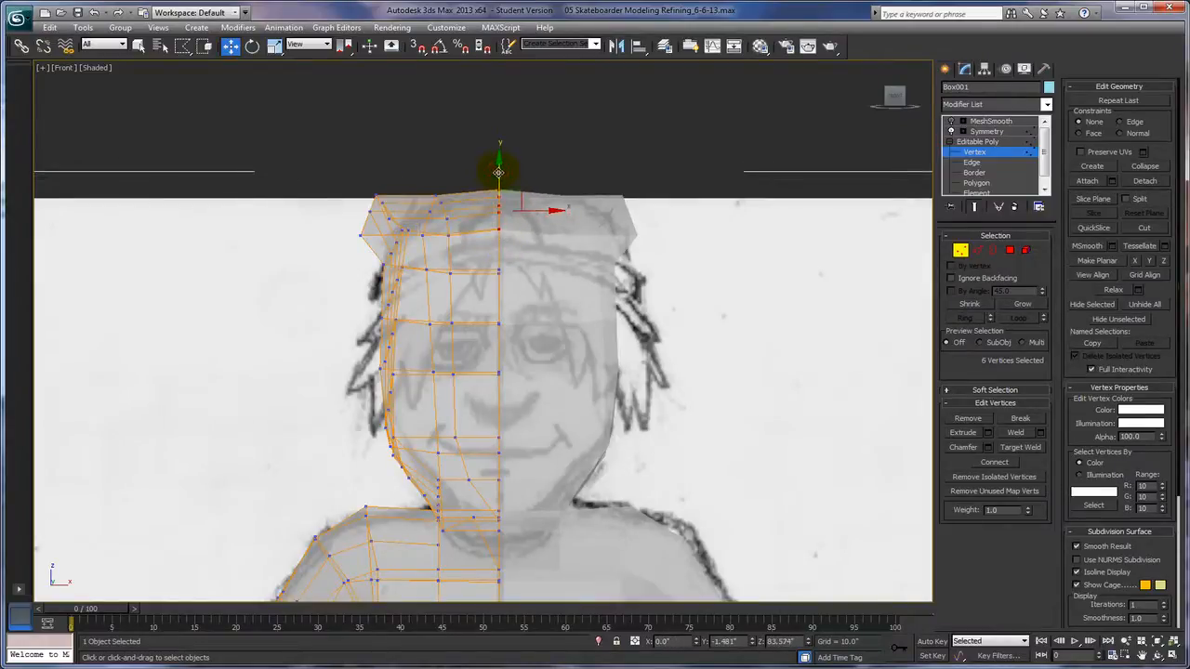
Move the protruding vertices at the head's upper side corner inward in the front view to round the crown to the sketch
click(360, 234)
drag(382, 218, 414, 203)
click(370, 211)
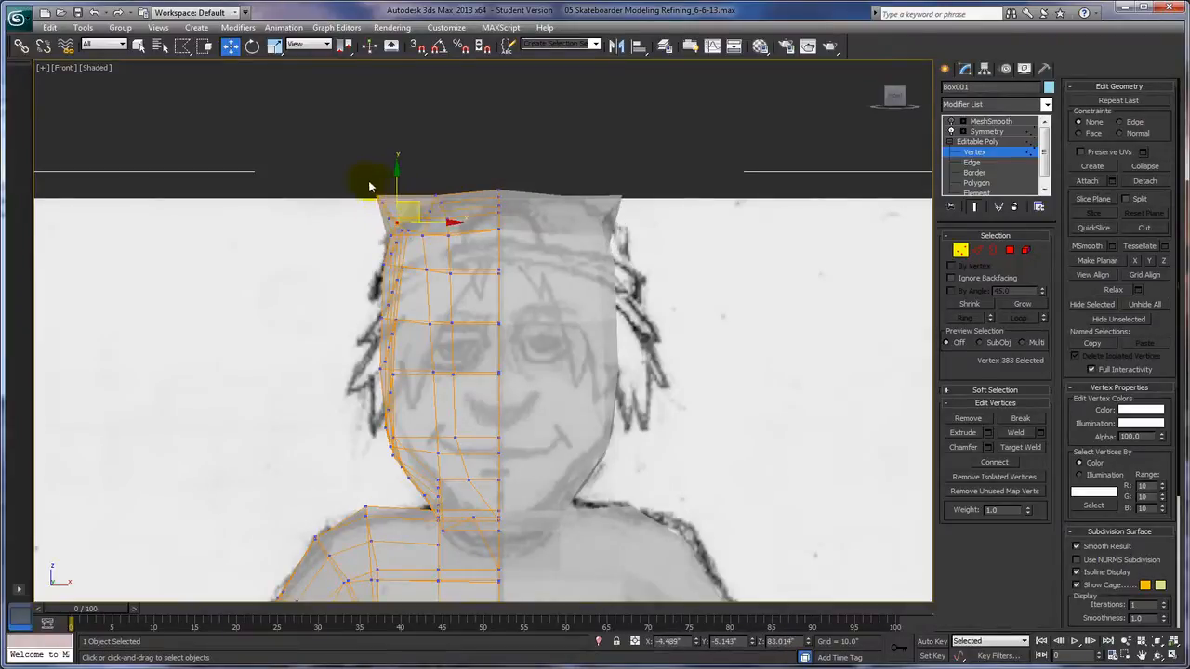
click(374, 194)
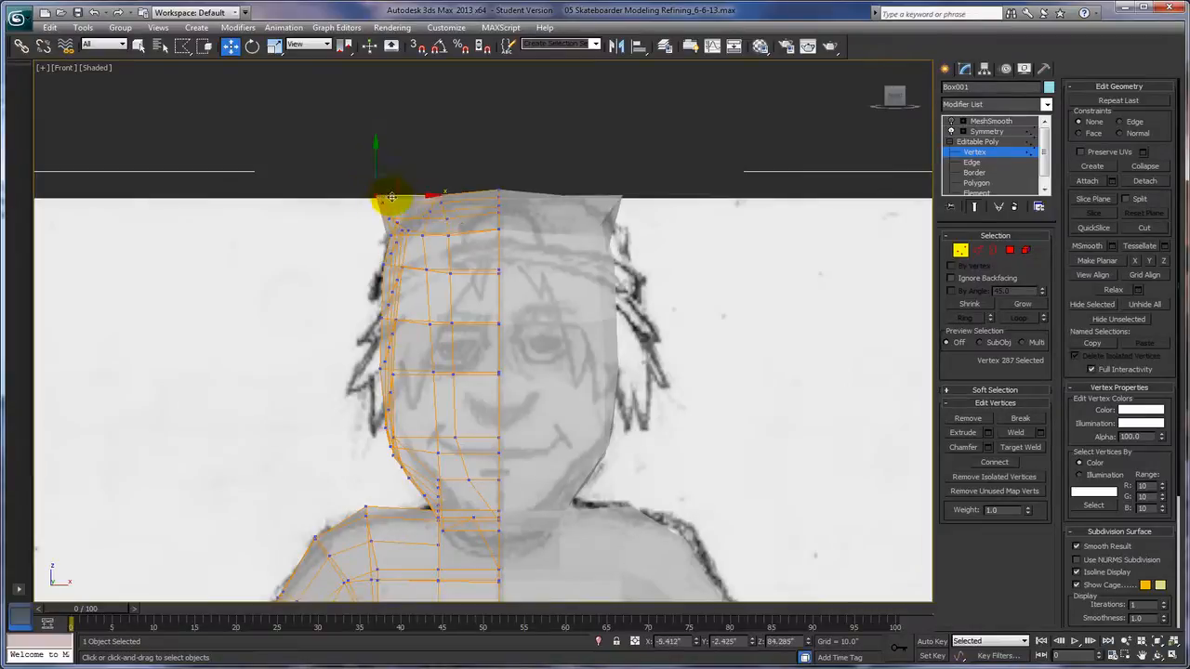
drag(393, 183, 419, 200)
click(381, 202)
click(388, 218)
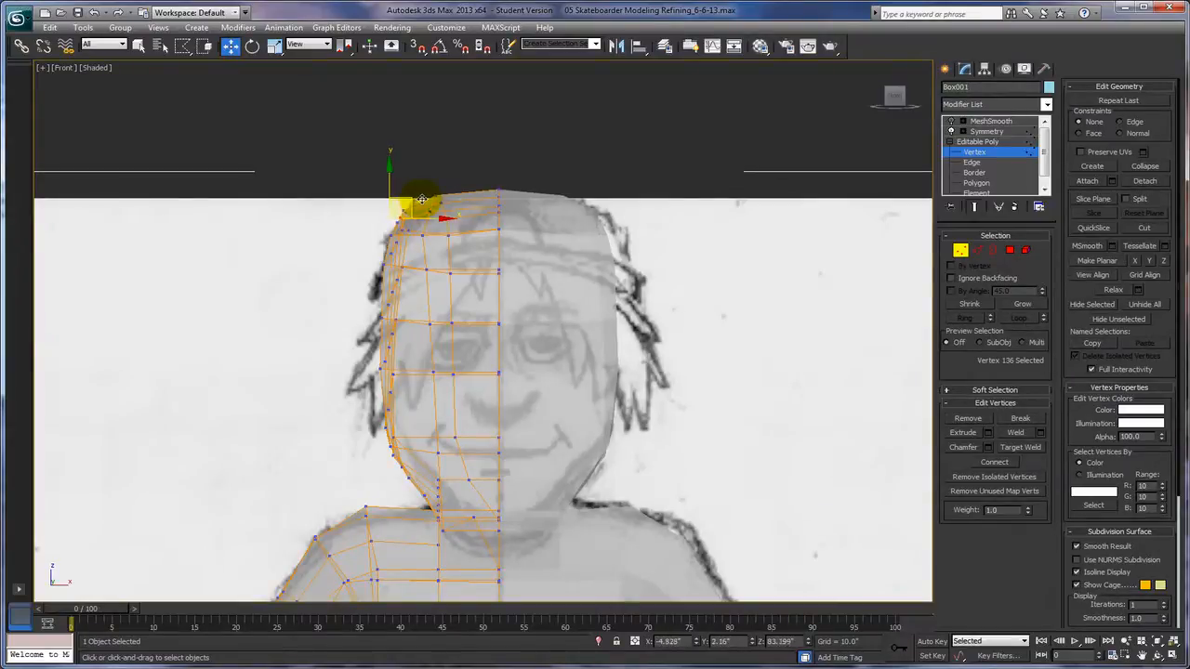
drag(421, 200, 422, 200)
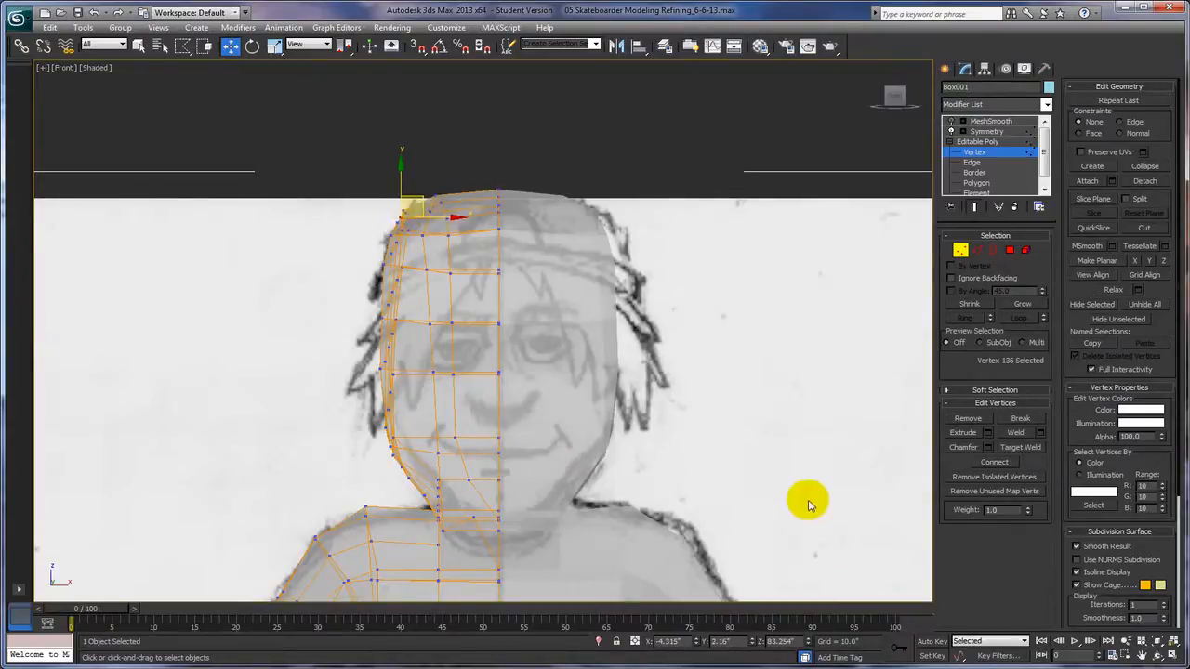
Examine the reshaped head and body from the side, front and back in a maximized perspective view
middle_drag(802, 505, 813, 113)
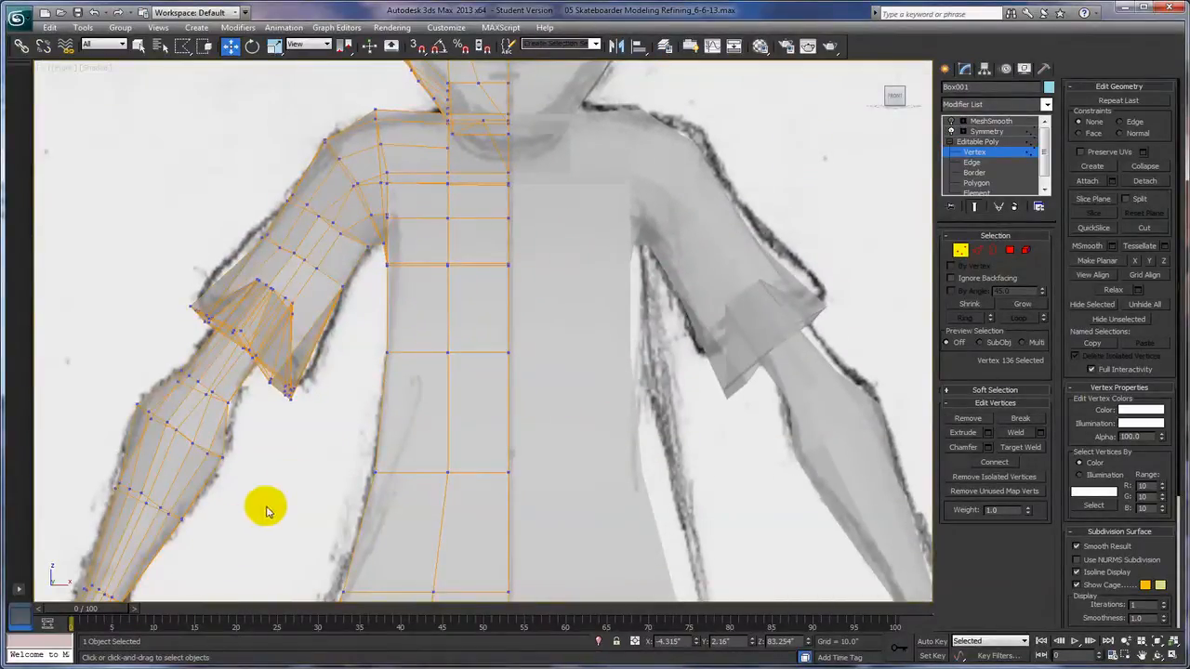
middle_drag(552, 483, 606, 505)
scroll(606, 509, down, 3)
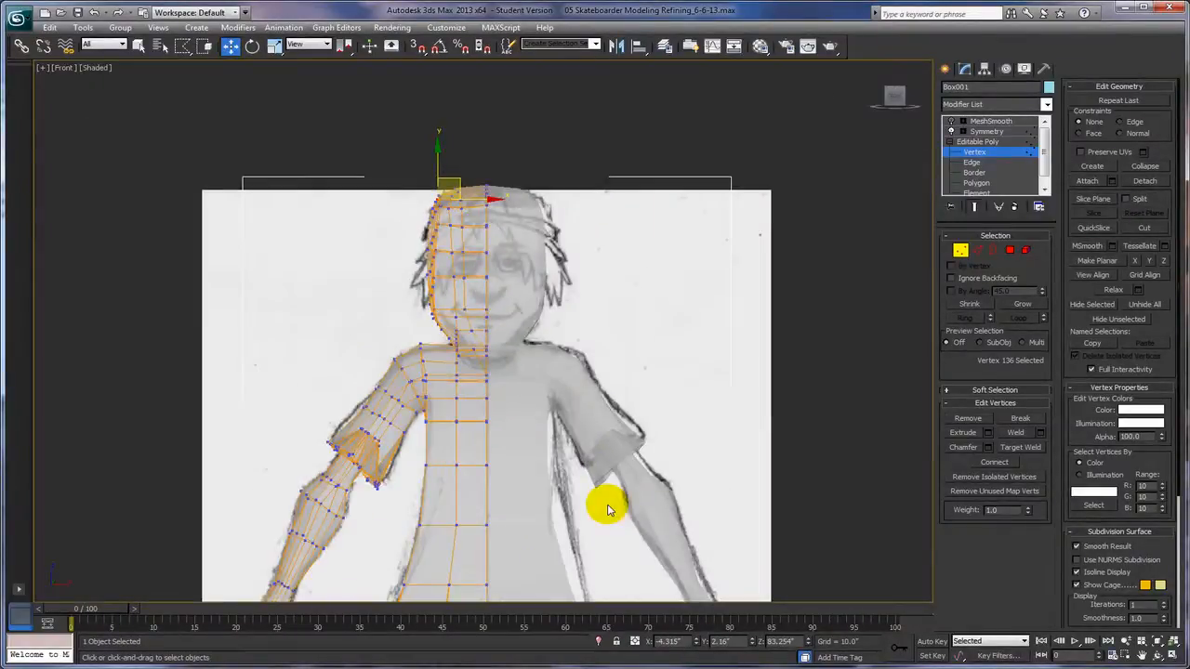
click(1171, 655)
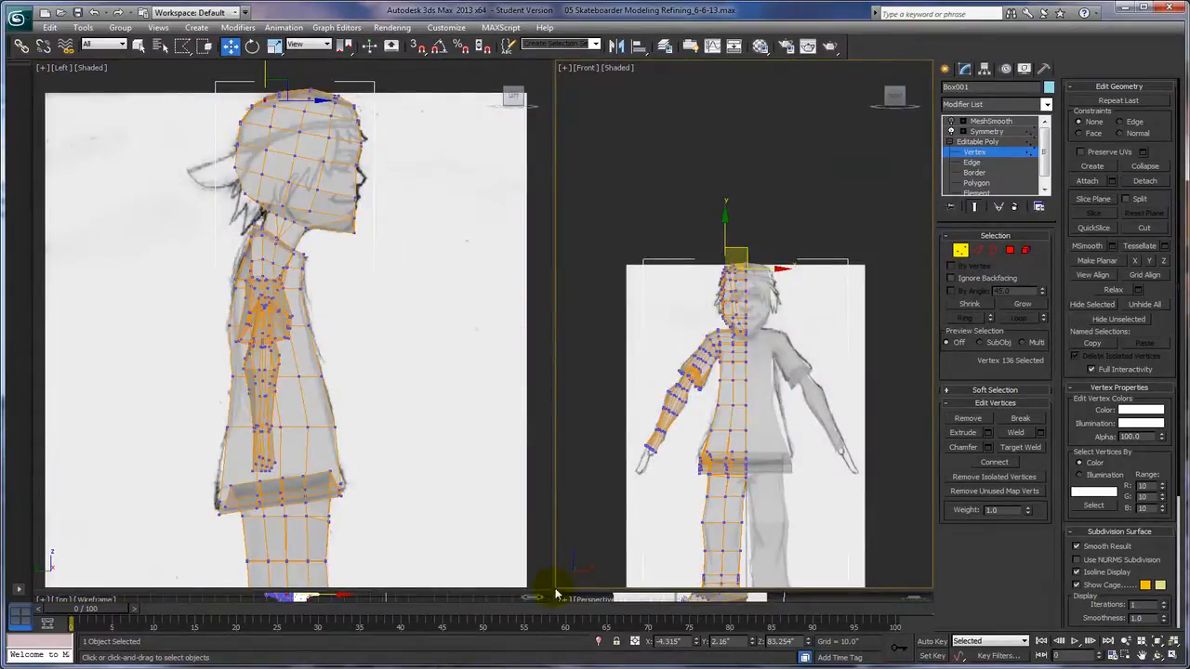
click(635, 600)
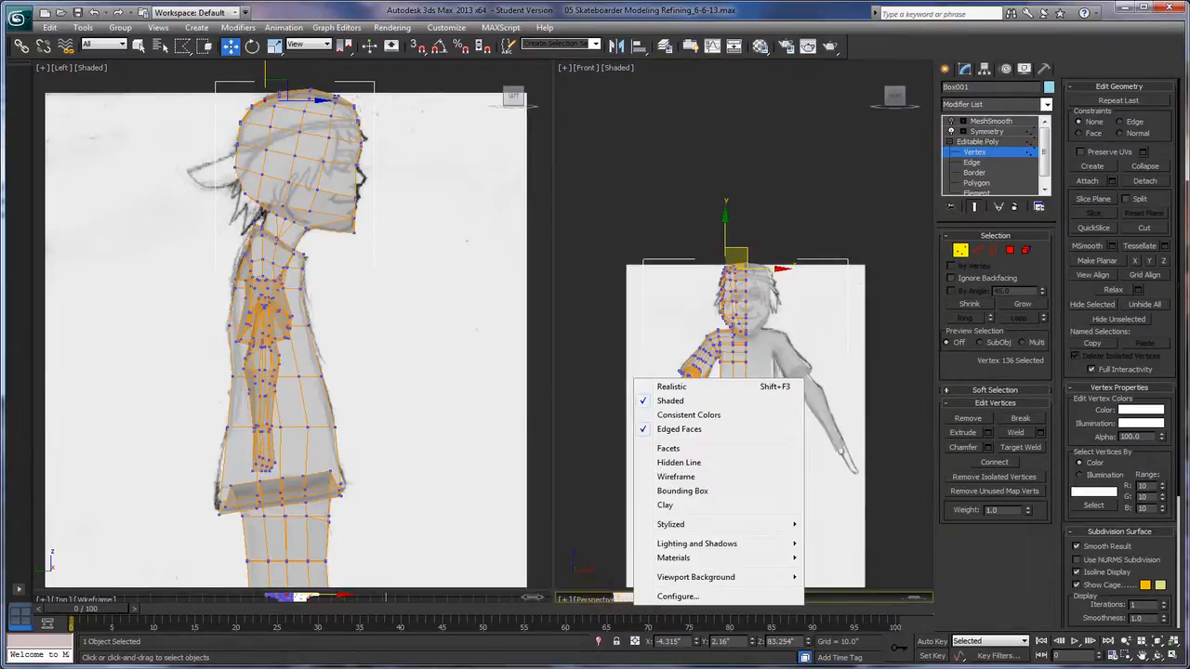
click(1171, 655)
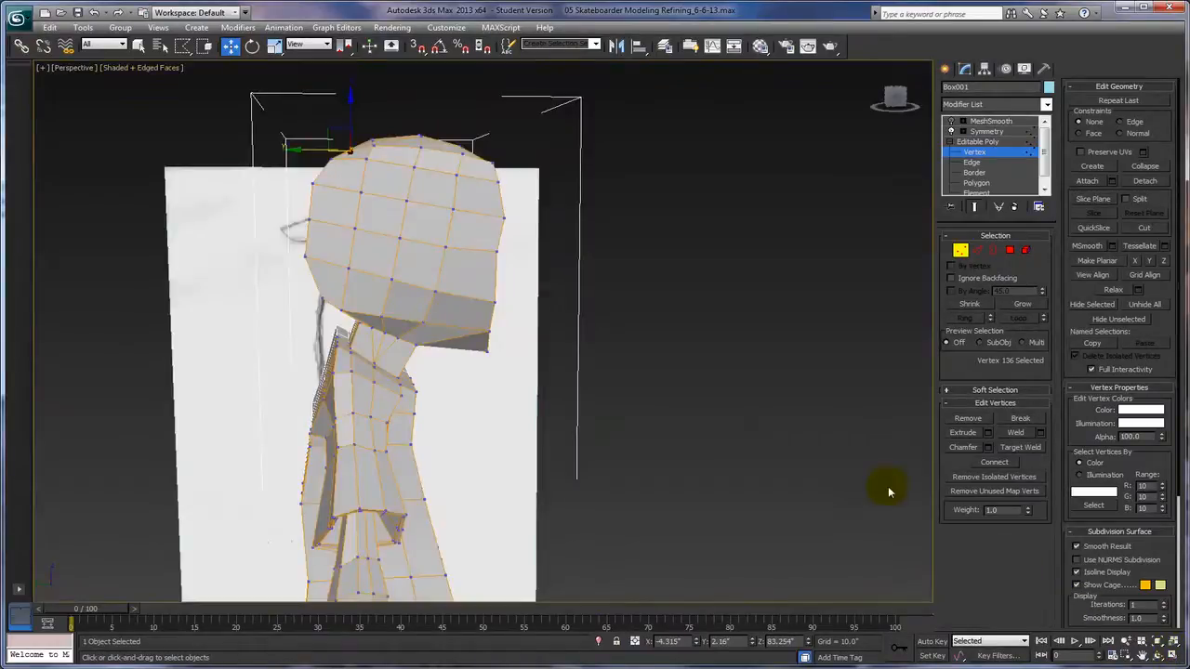
alt+middle_drag(691, 512, 363, 151)
mouse_move(716, 353)
alt+middle_down()
mouse_move(529, 292)
mouse_move(492, 300)
mouse_move(693, 335)
mouse_move(473, 291)
mouse_move(478, 306)
mouse_move(561, 313)
mouse_move(543, 301)
alt+middle_up()
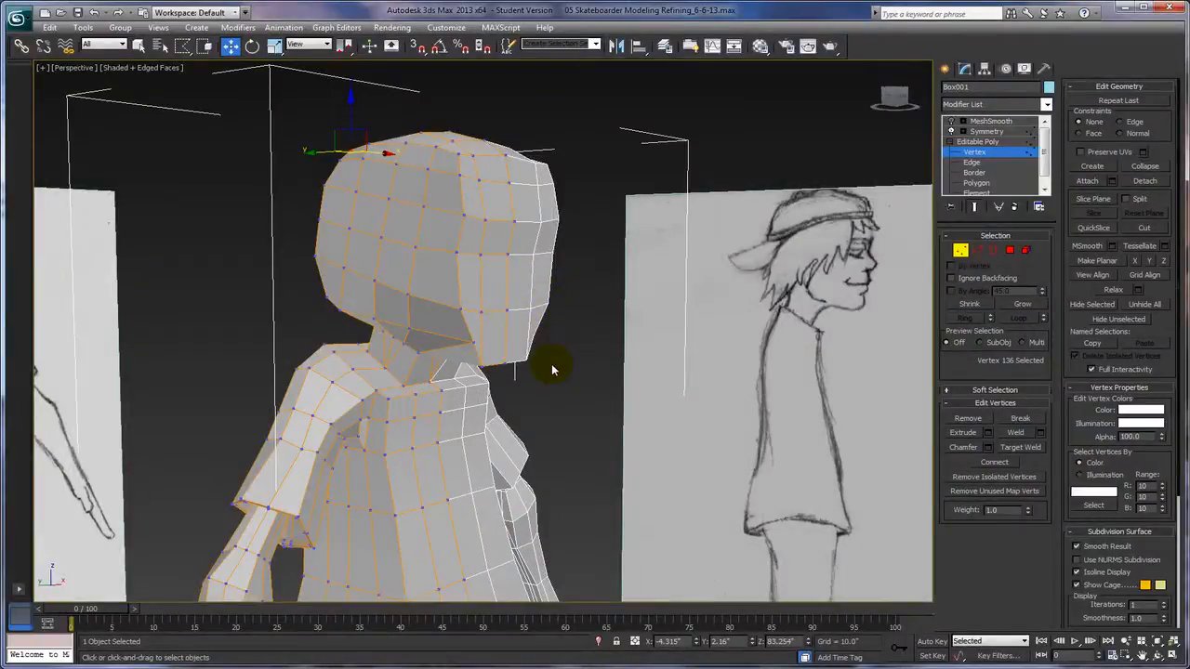
alt+middle_drag(554, 375, 510, 391)
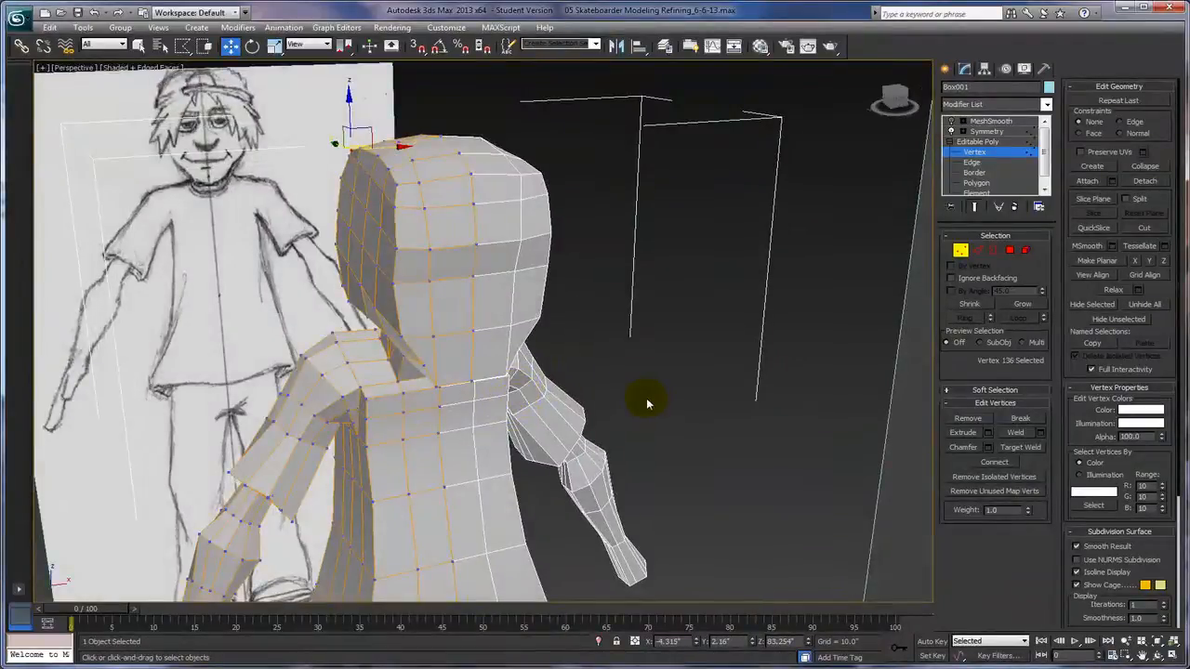
mouse_move(648, 388)
ctrl+alt+middle_down()
mouse_move(647, 424)
mouse_move(654, 412)
mouse_move(641, 418)
ctrl+alt+middle_up()
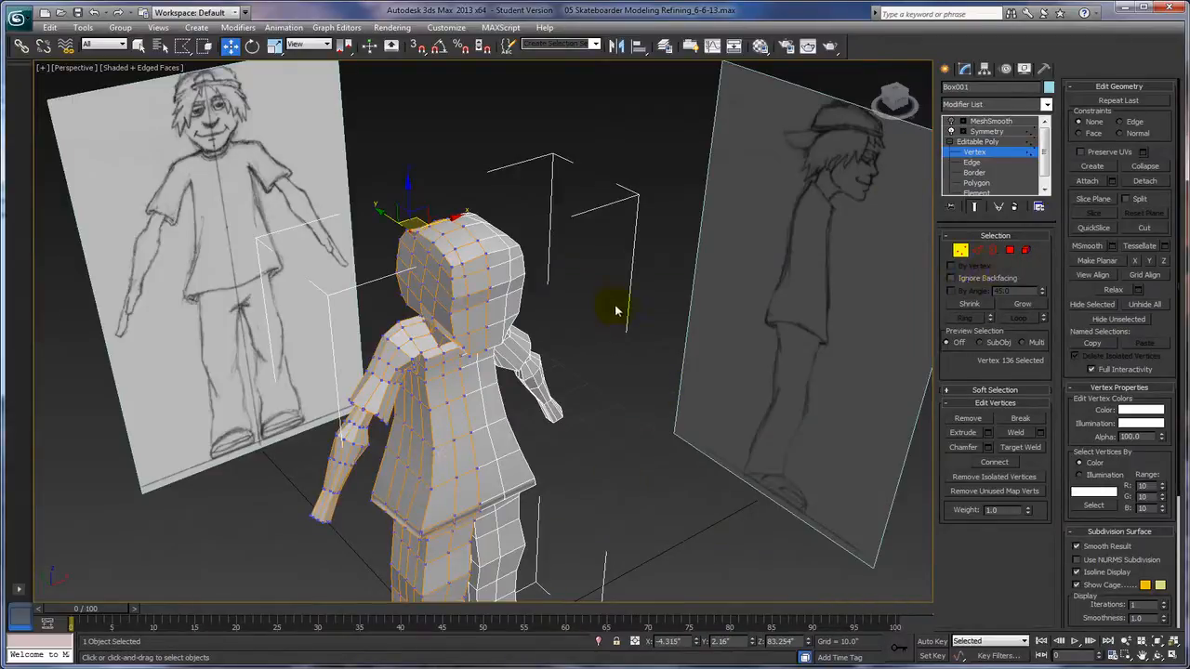
Turn on the MeshSmooth modifier's result, then exit vertex editing and deselect the character
click(950, 121)
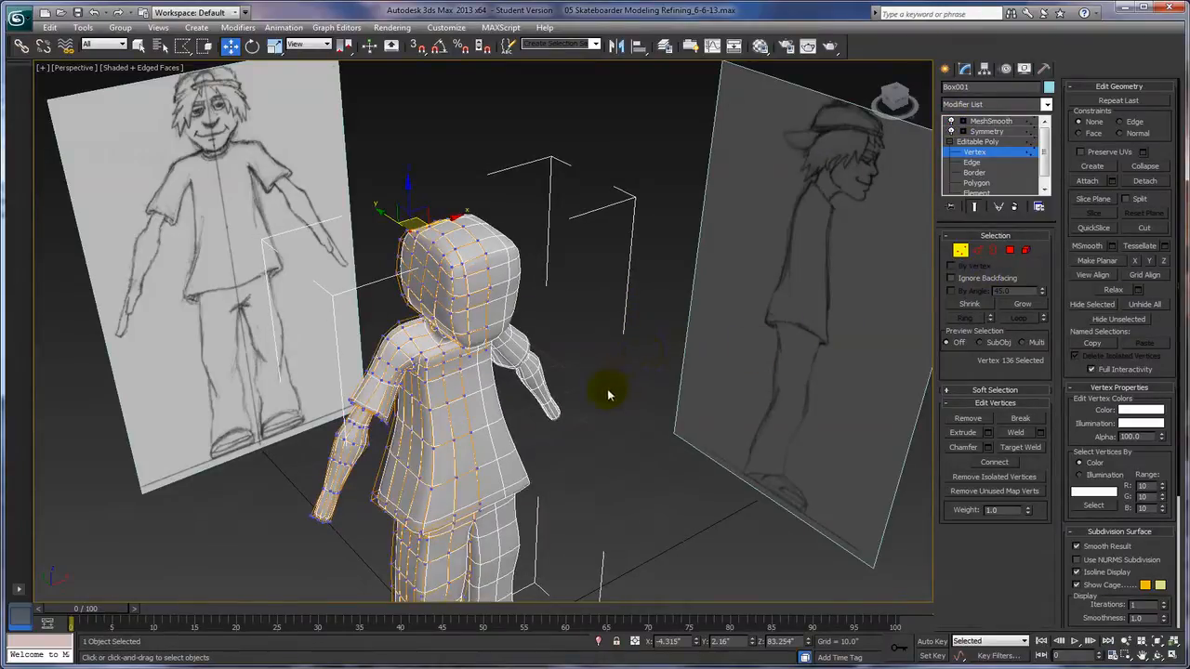
click(630, 181)
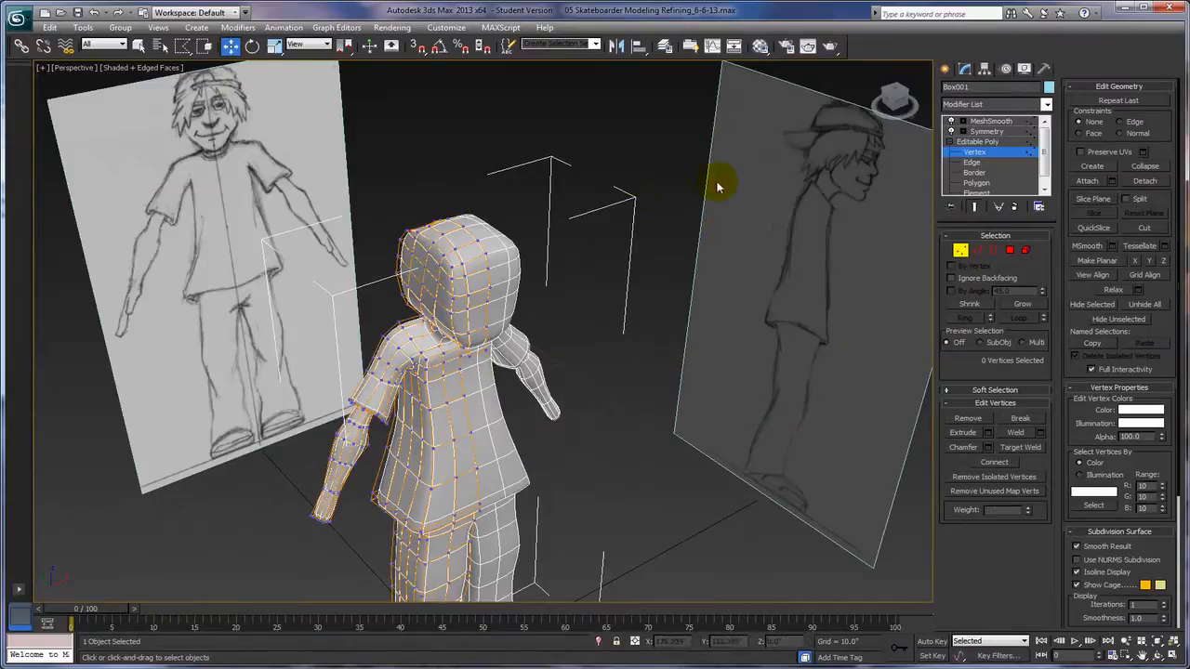
click(976, 154)
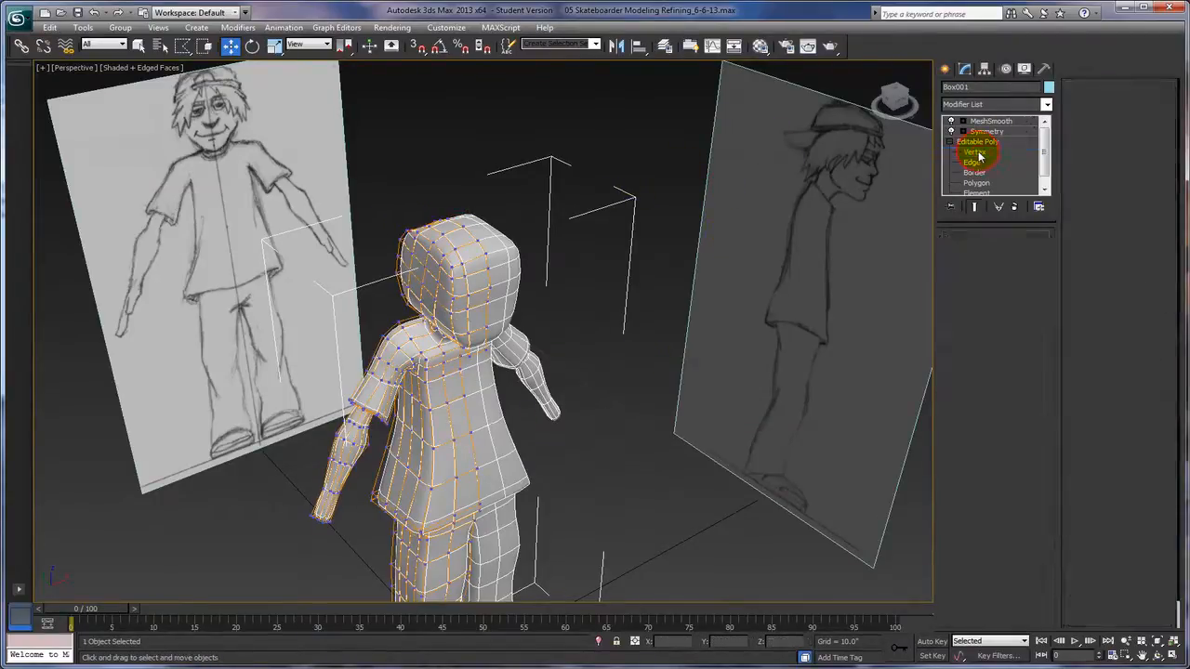
click(669, 153)
Unfreeze all objects and select both the side and front reference sketch planes
right_click(669, 133)
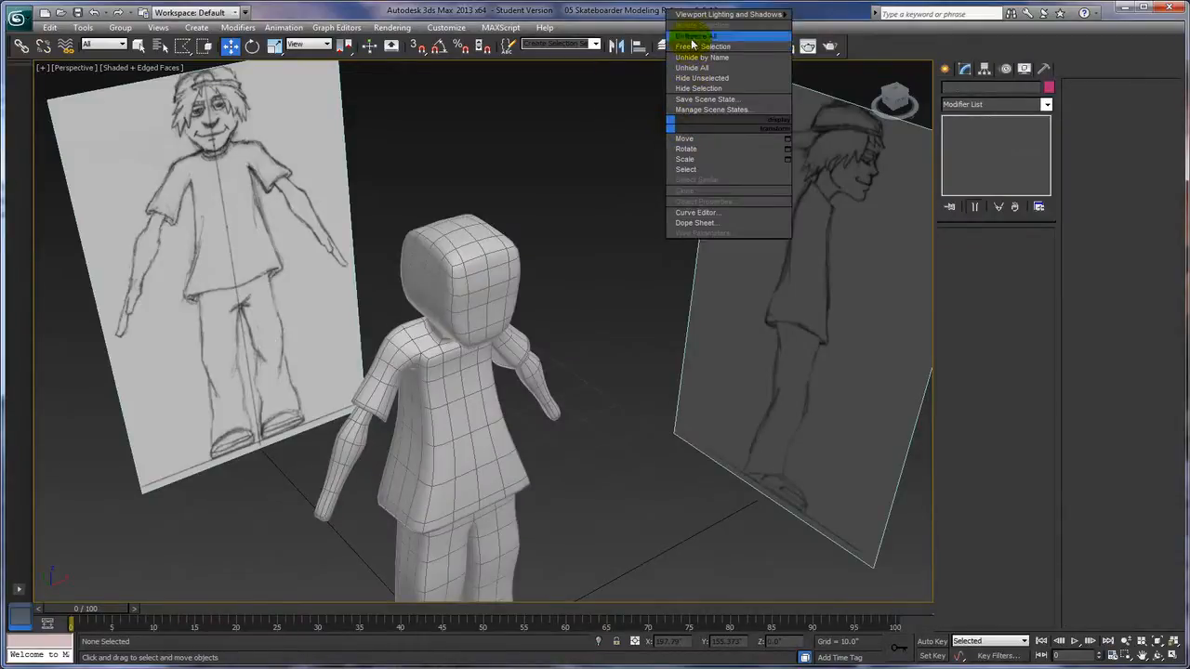
click(776, 170)
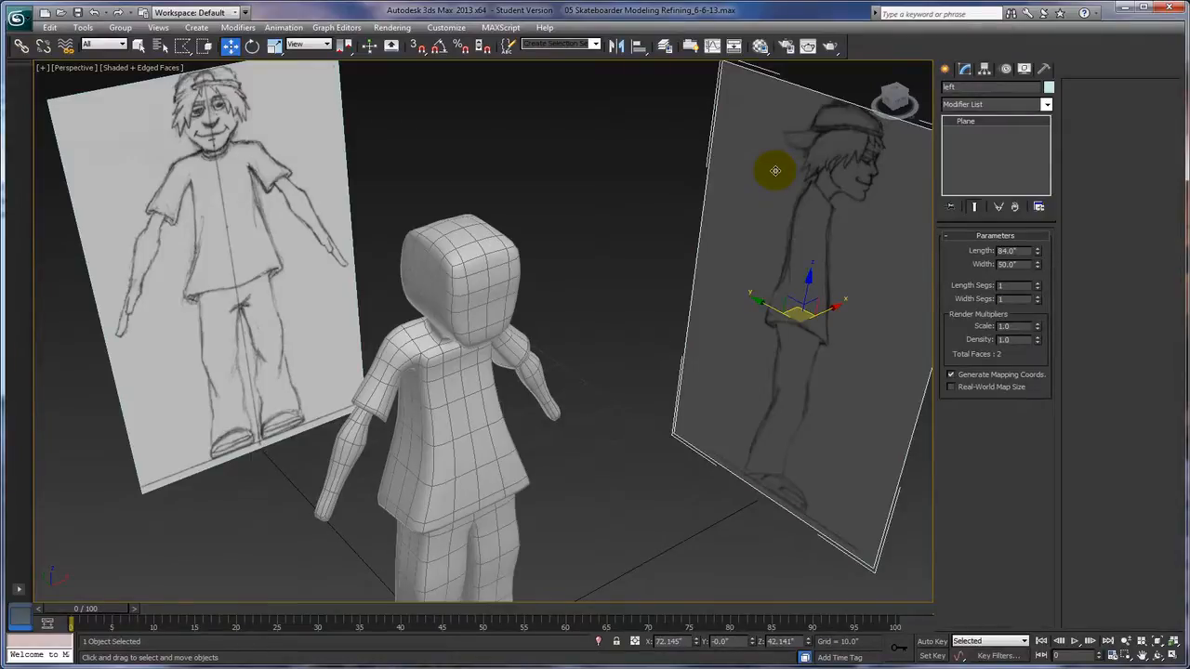
ctrl+click(195, 123)
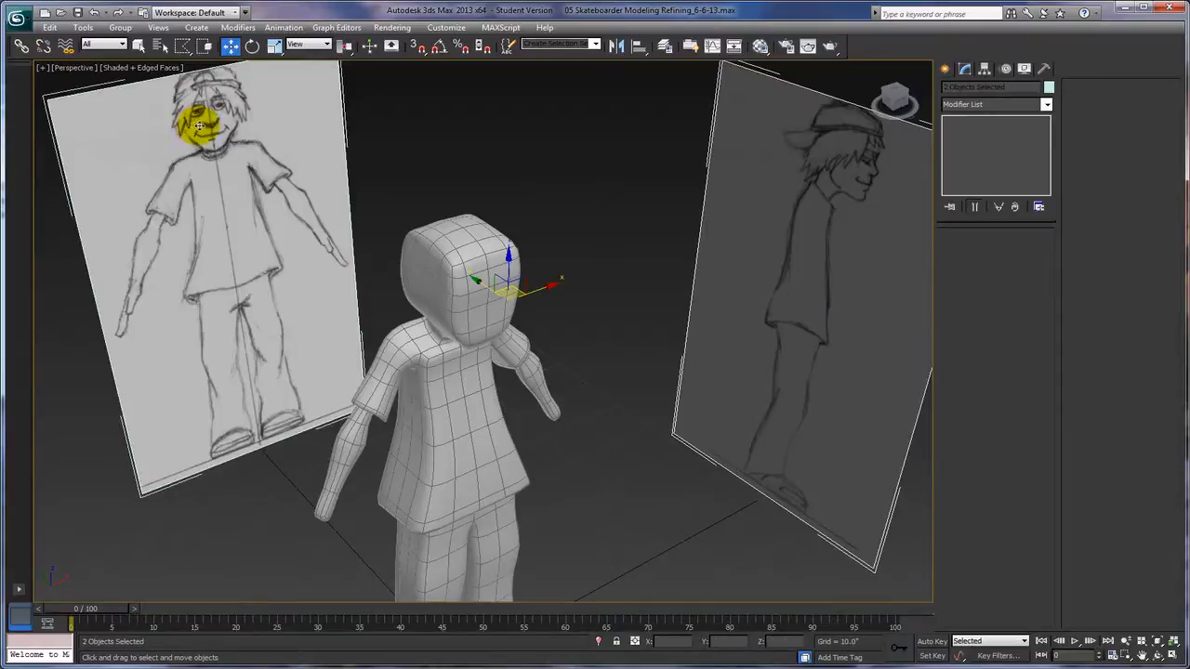
right_click(206, 126)
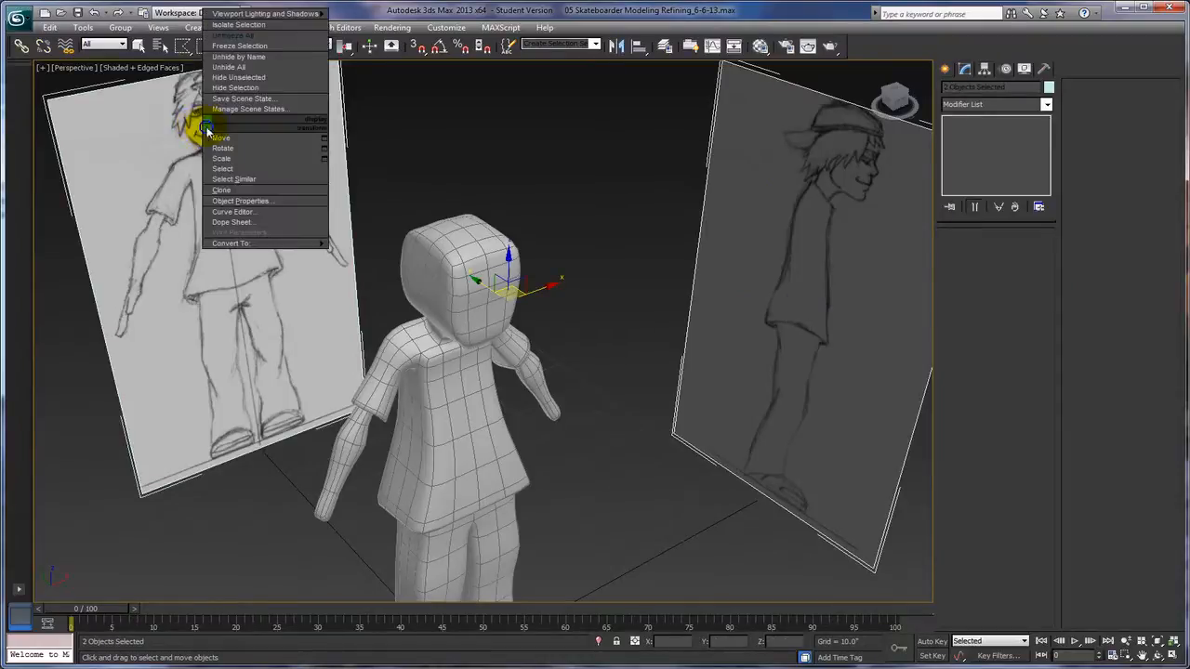
click(227, 80)
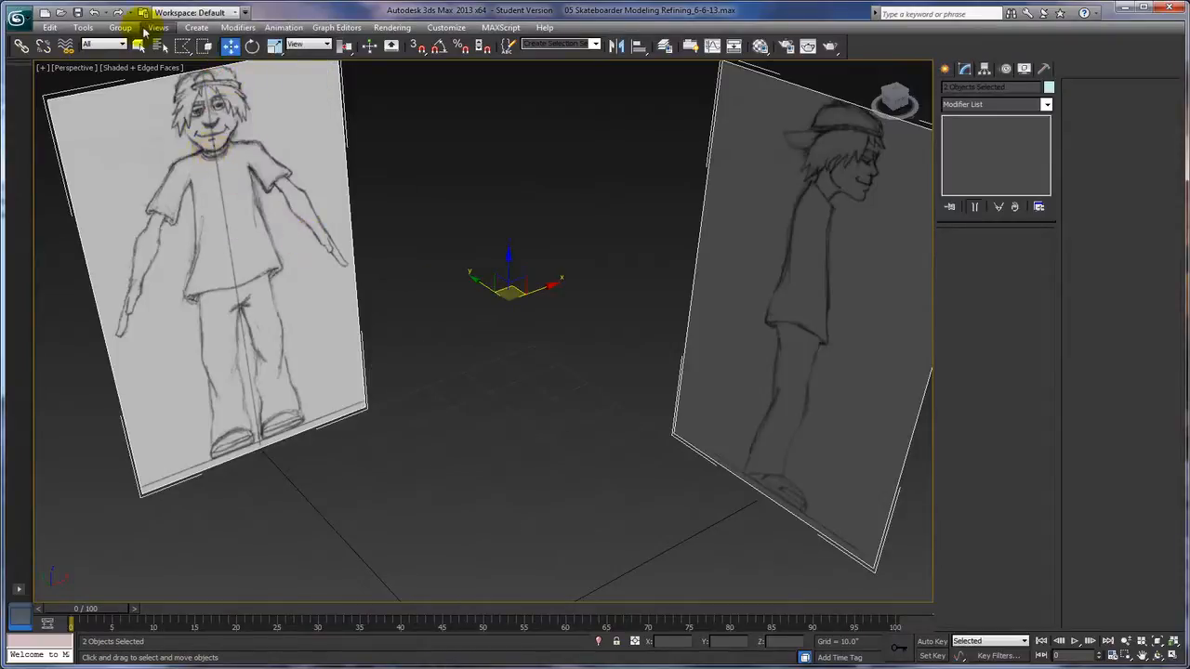
right_click(404, 197)
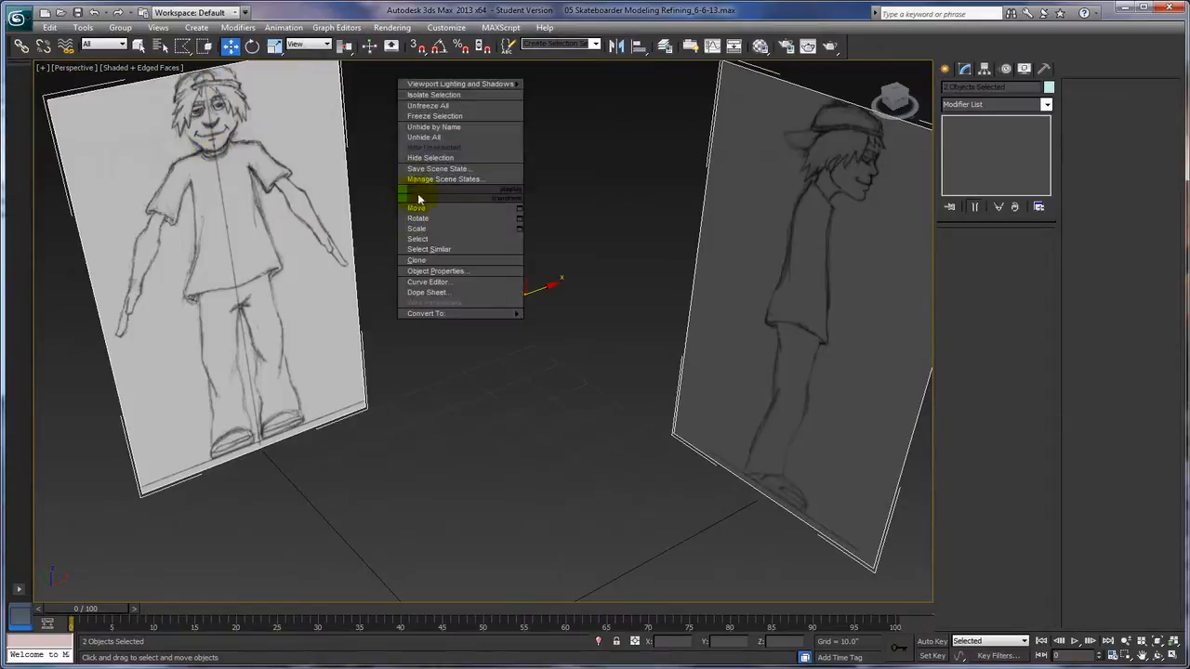
click(418, 137)
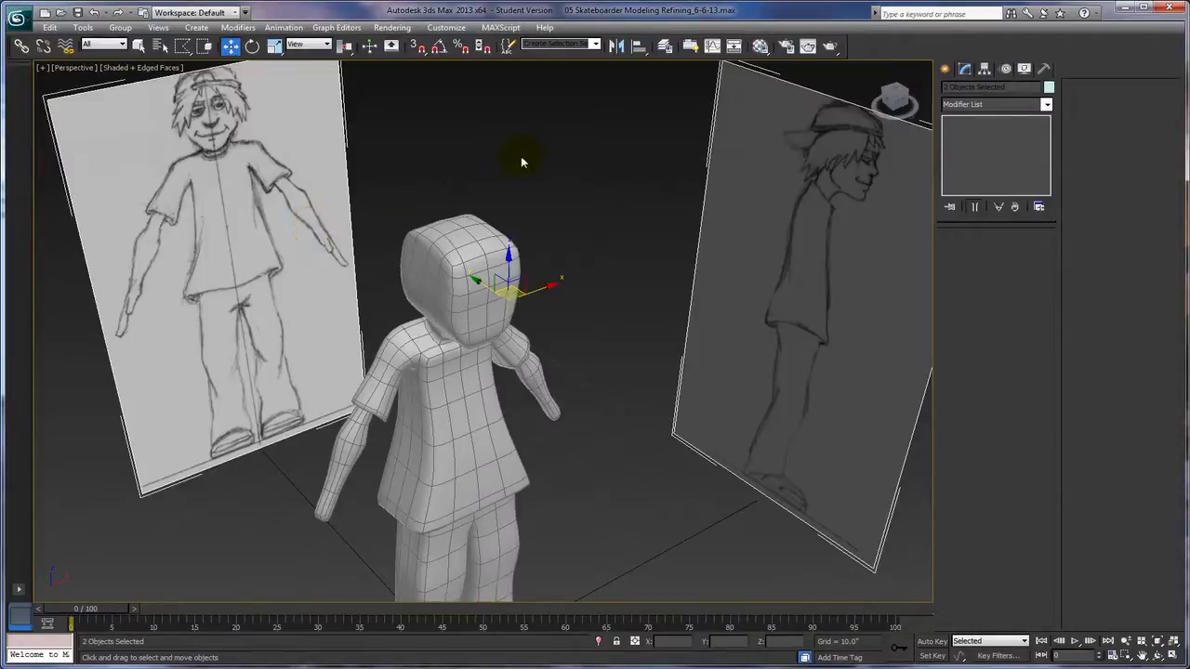
click(533, 129)
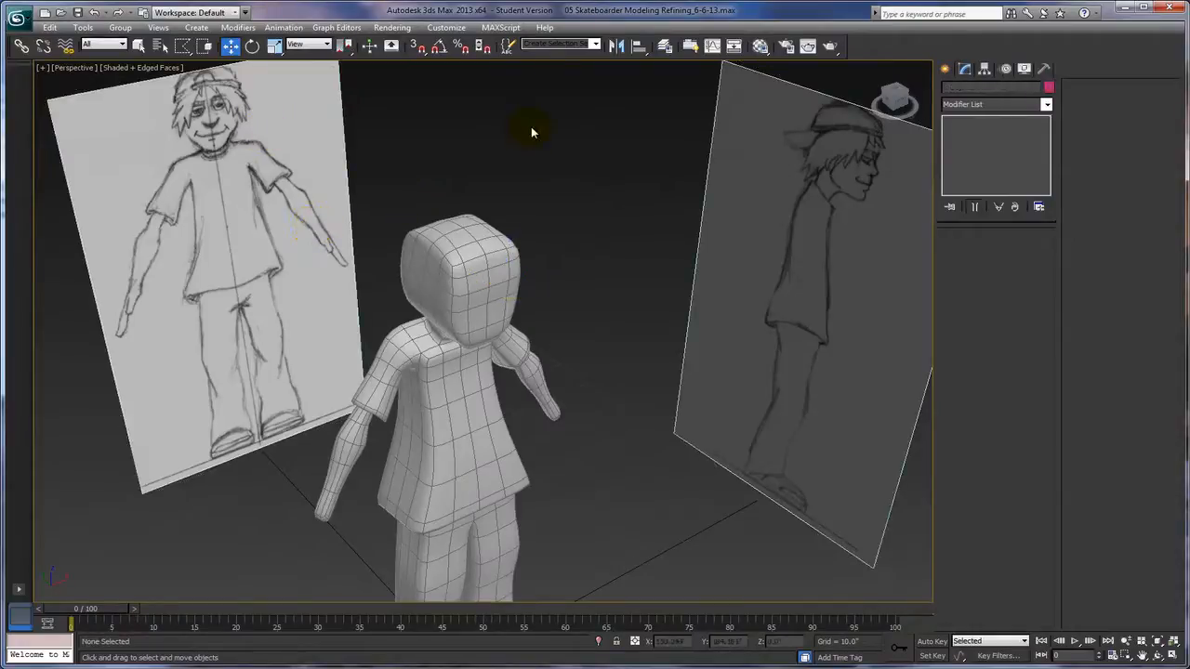
Select the front and side reference sketch planes together and hide them
click(252, 165)
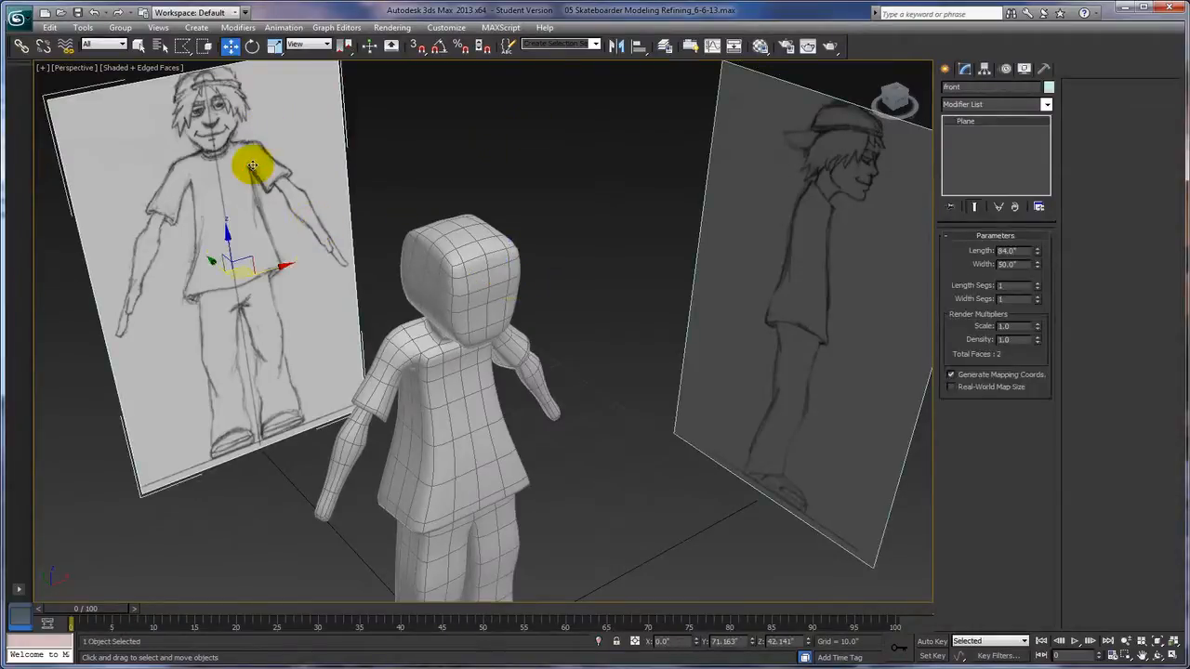
ctrl+click(842, 218)
right_click(516, 145)
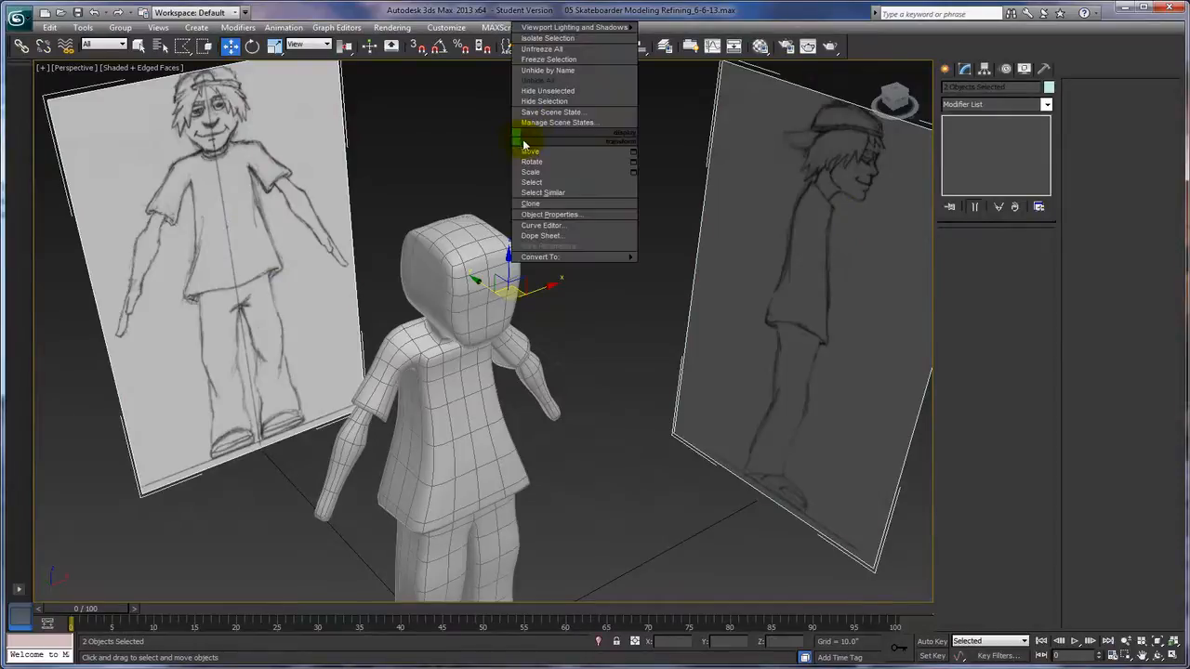
click(537, 102)
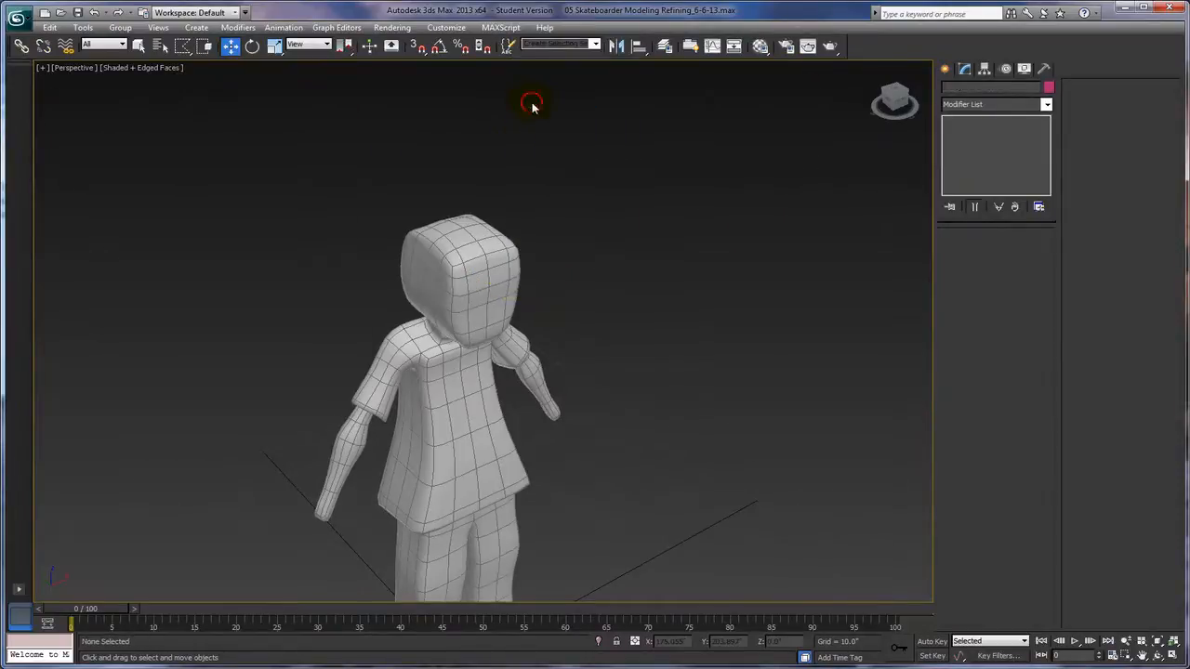
Select the character for vertex editing again and turn off Edged Faces in the perspective view
click(487, 440)
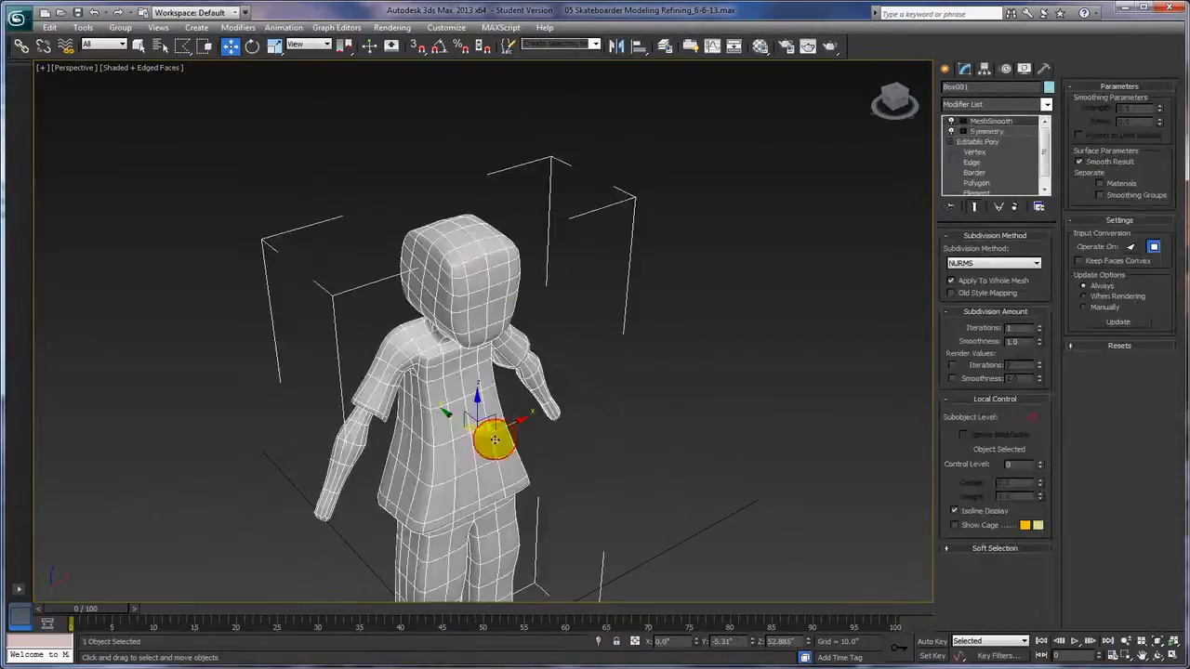
click(974, 151)
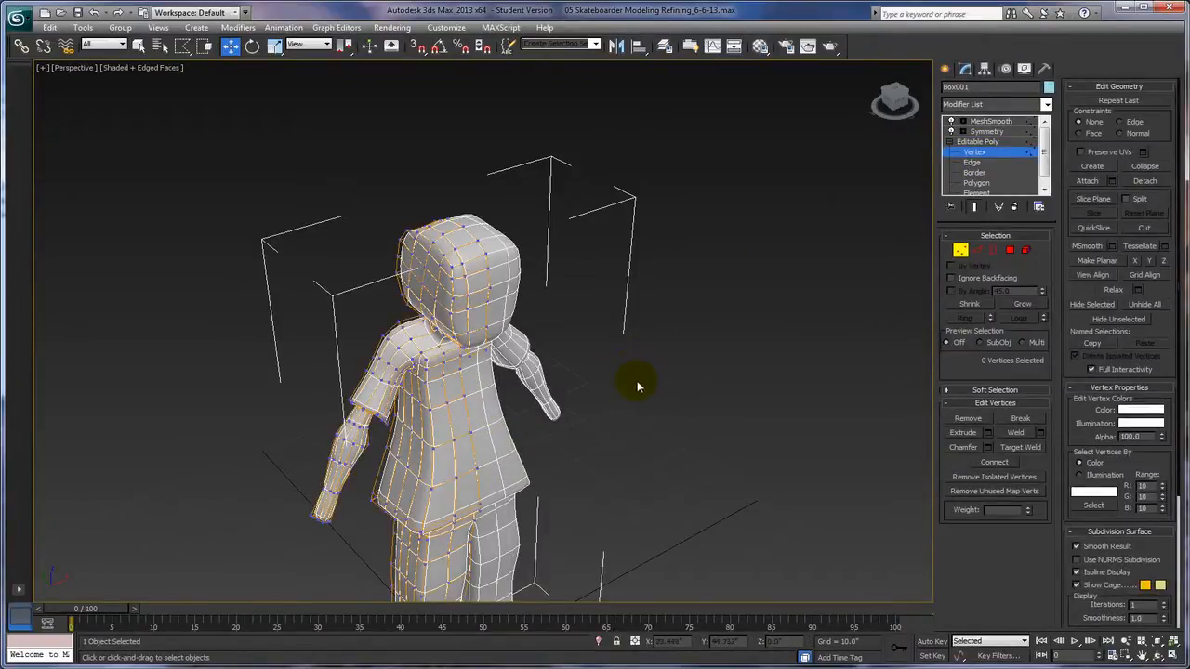
click(146, 68)
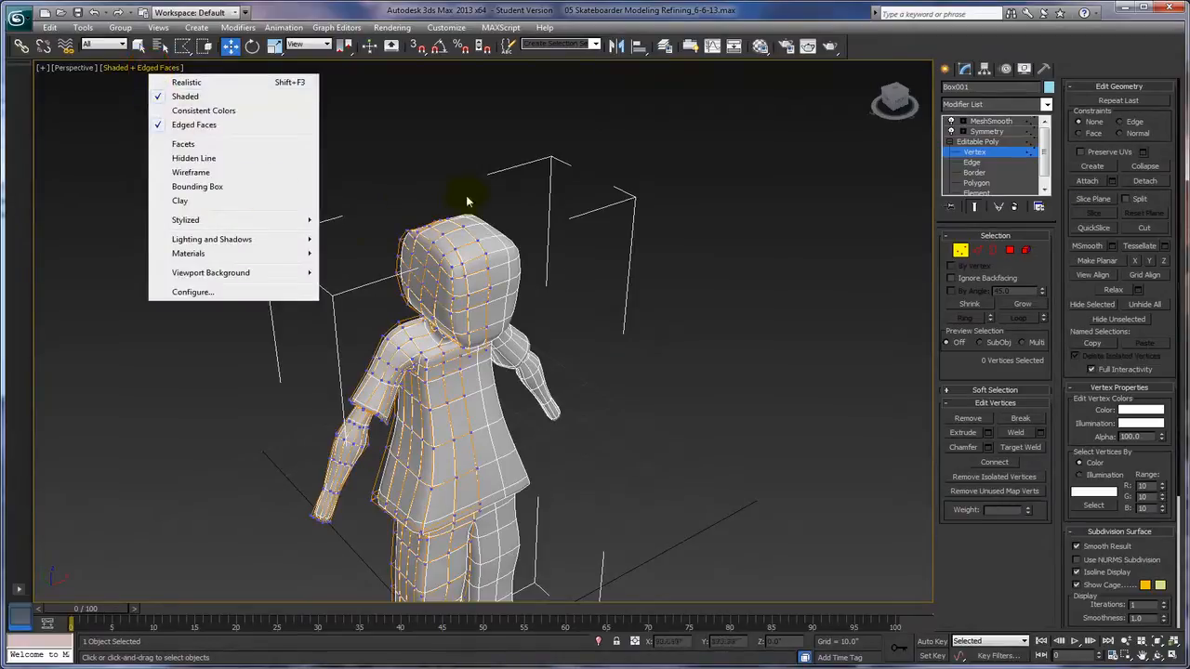
click(194, 124)
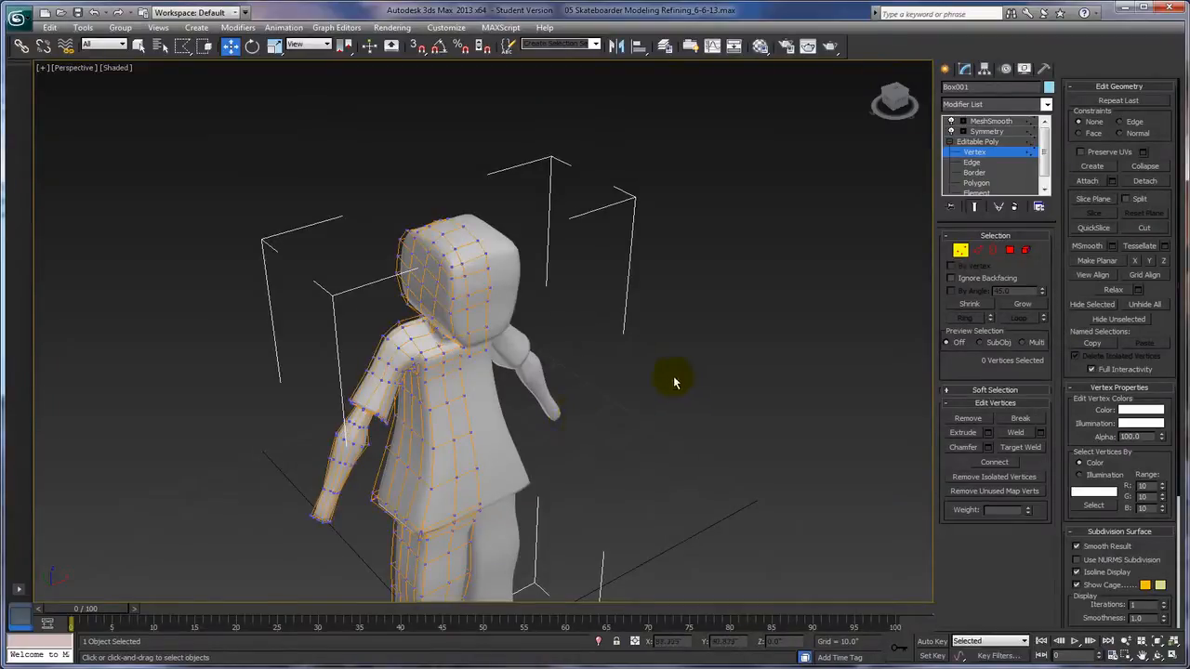
Reposition two vertices in the crease at the front of the shoulder, above the armpit, to soften the fold
alt+middle_drag(675, 381, 607, 406)
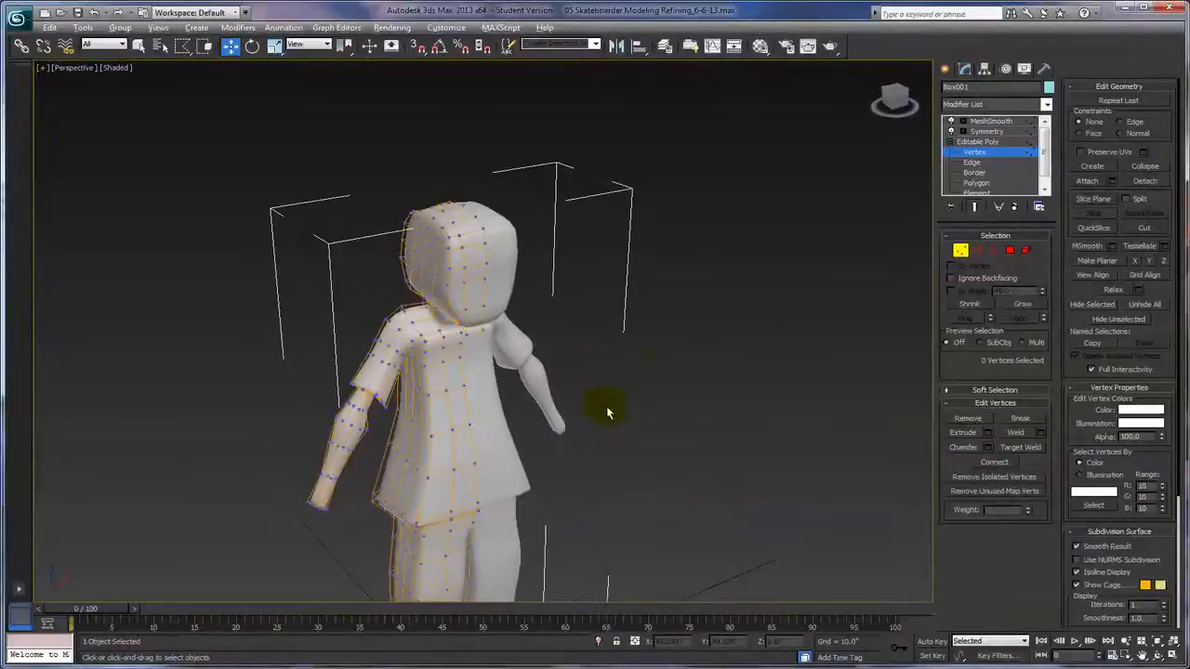
scroll(598, 345, up, 8)
alt+middle_drag(605, 334, 454, 385)
alt+middle_drag(417, 462, 469, 435)
alt+middle_drag(471, 367, 314, 393)
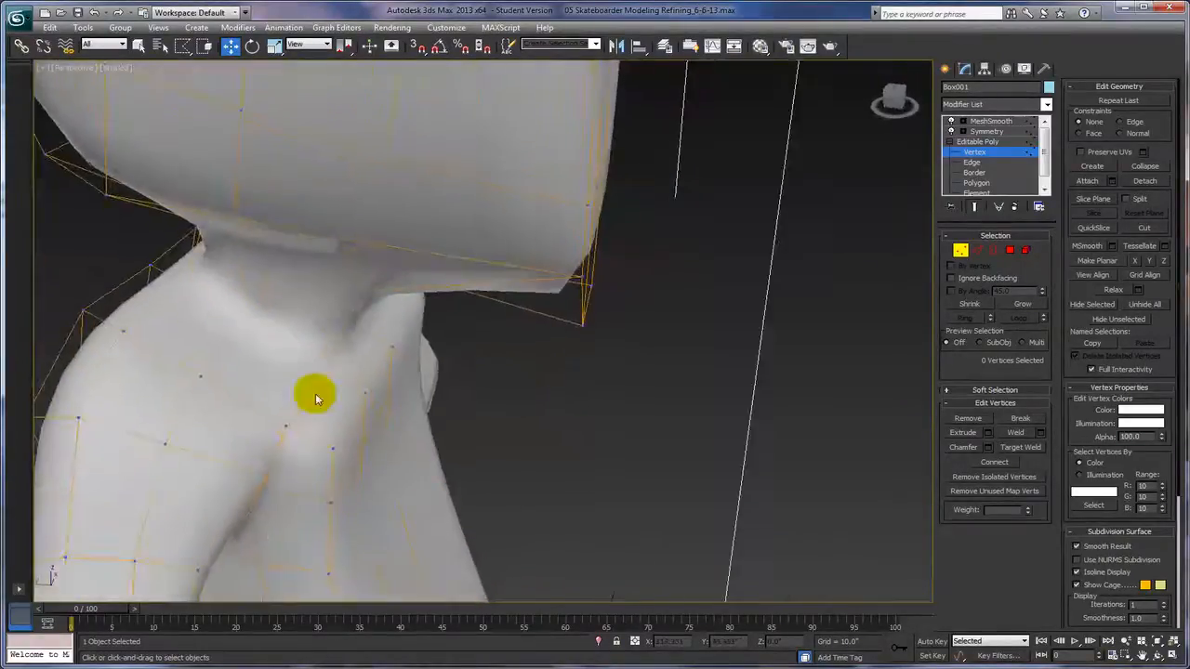
click(332, 447)
alt+middle_drag(384, 433, 548, 384)
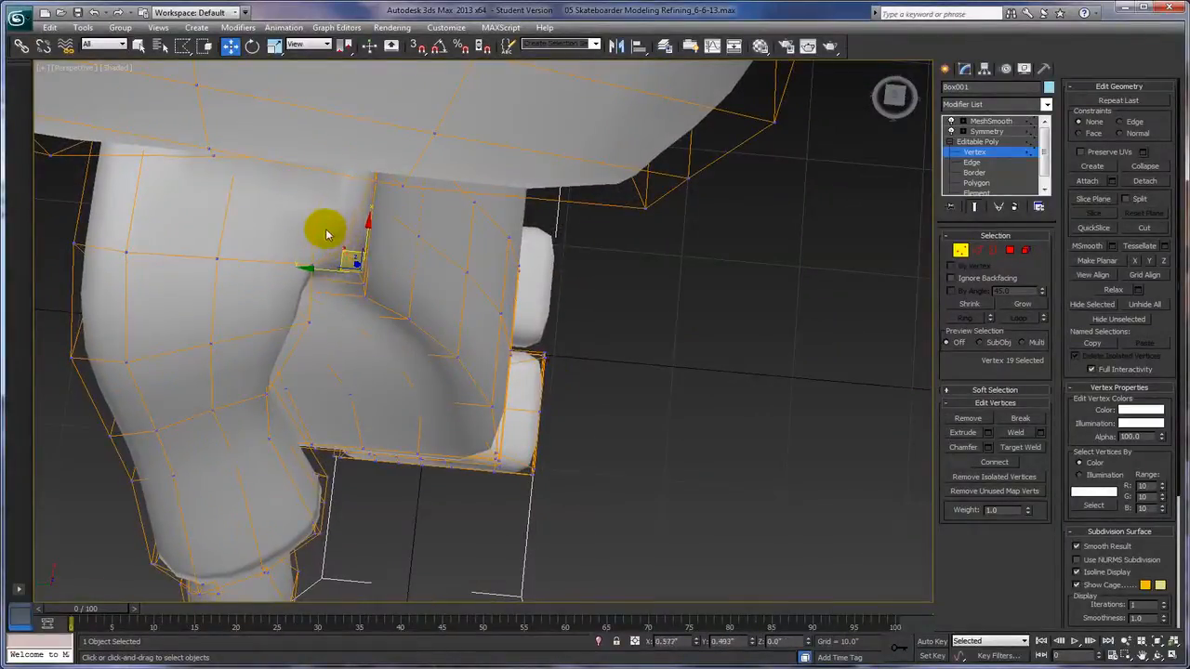
drag(330, 232, 308, 264)
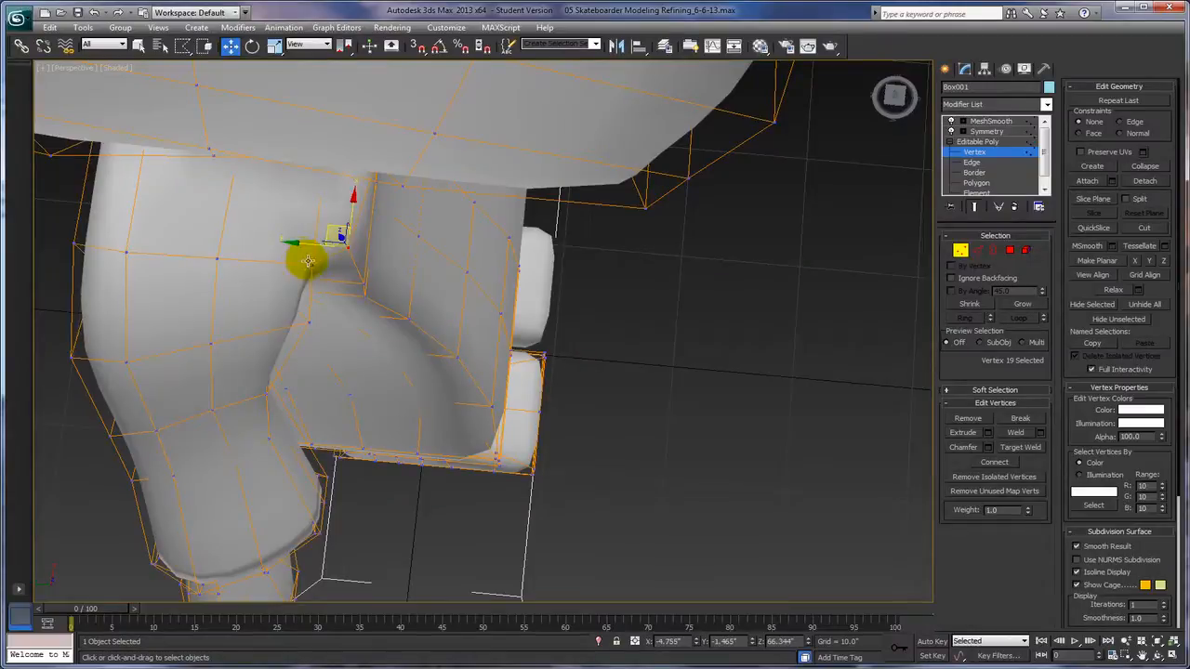
click(307, 261)
drag(293, 244, 314, 270)
alt+middle_drag(465, 337, 430, 289)
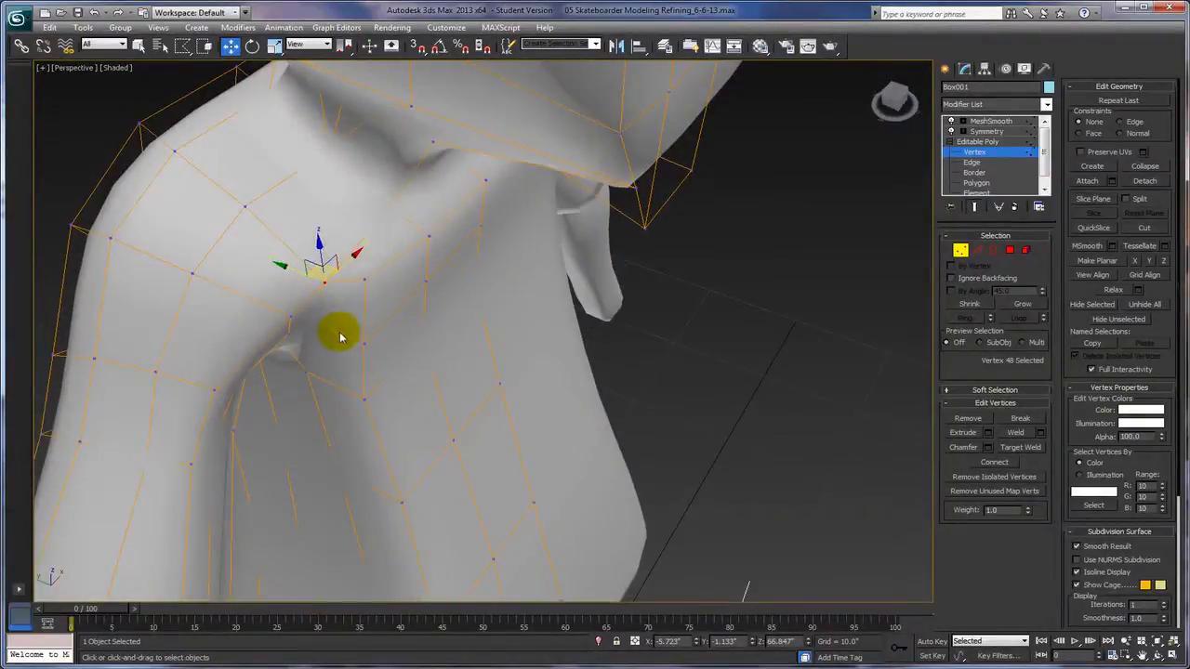
Move the vertex at the front of the armpit fold slightly outward and forward to soften the crease
alt+middle_drag(452, 379, 433, 359)
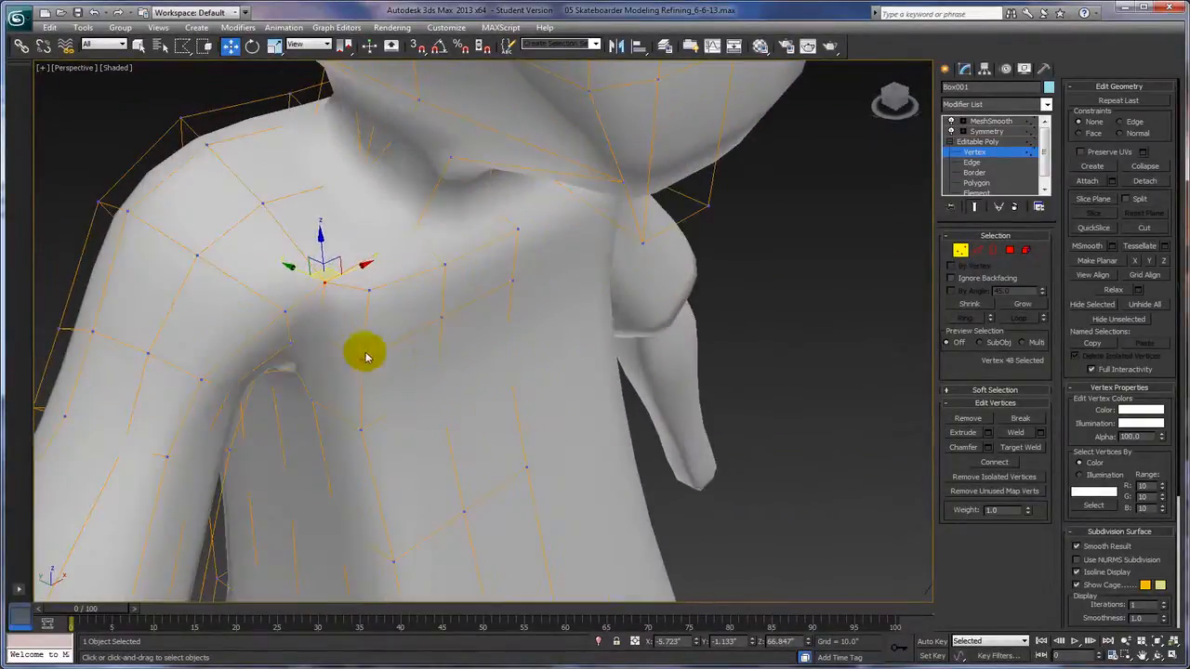
click(317, 335)
alt+middle_drag(320, 351, 319, 399)
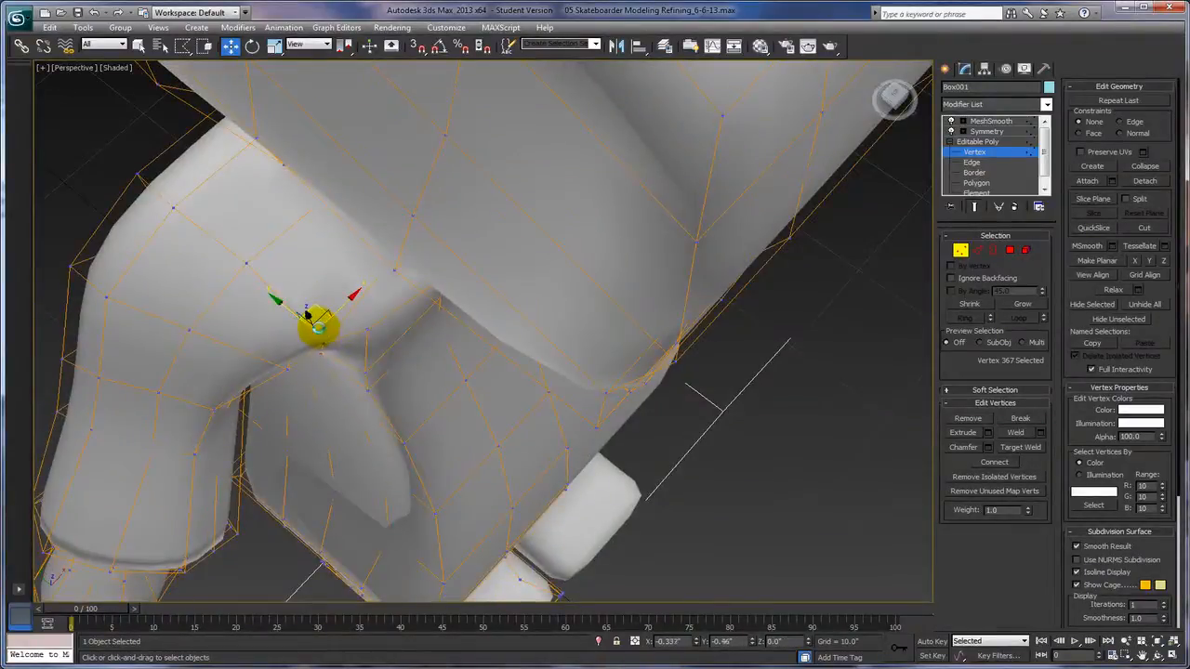
alt+middle_drag(319, 328, 438, 331)
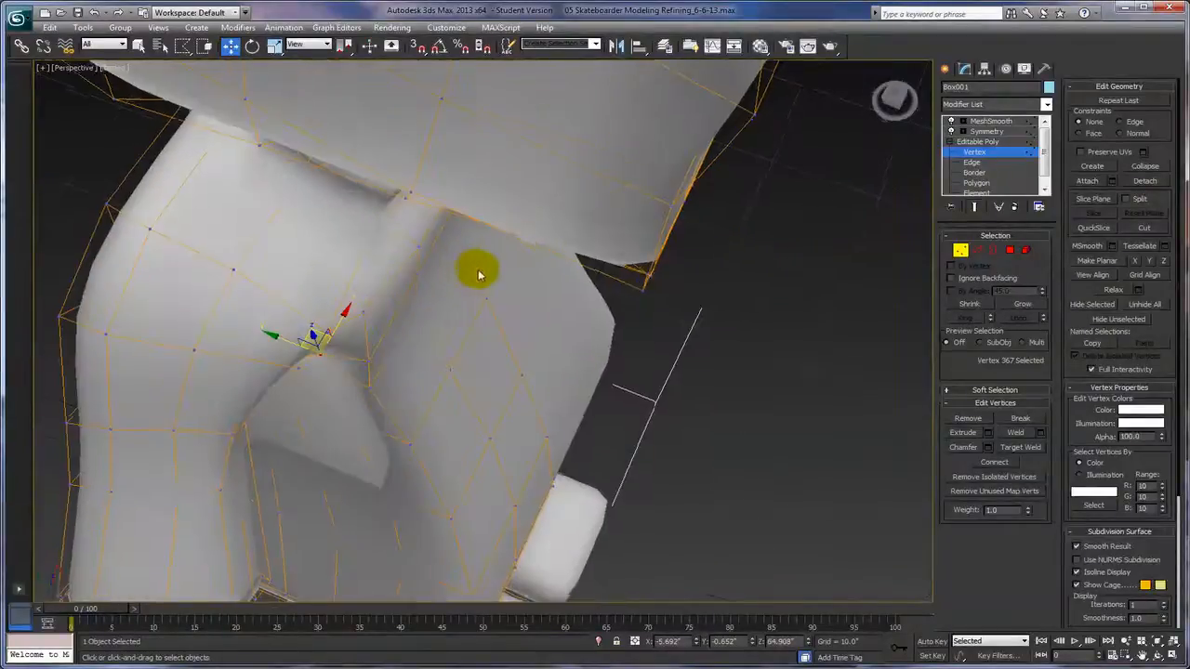
Reposition the upper-chest vertices beside the front of the shoulder to smooth the transition into the chest
alt+middle_drag(473, 266, 379, 330)
click(402, 234)
alt+middle_drag(402, 234, 443, 202)
drag(352, 226, 343, 226)
click(352, 281)
alt+middle_drag(353, 280, 326, 273)
click(340, 270)
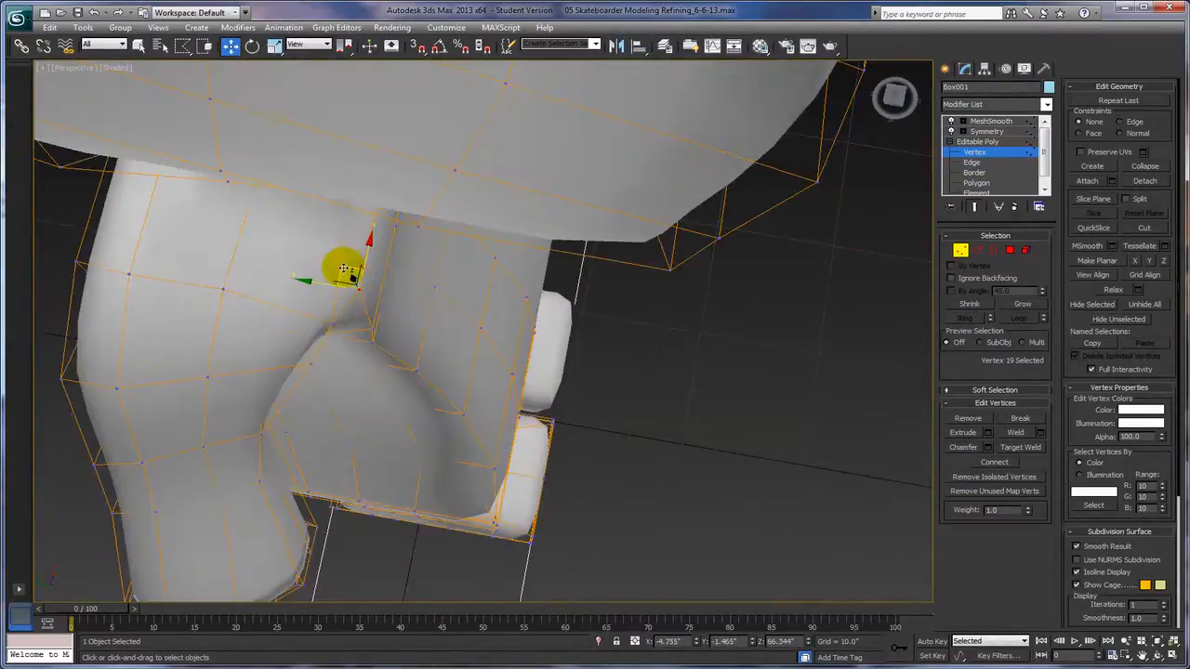
alt+middle_drag(404, 303, 484, 244)
drag(353, 228, 356, 245)
Adjust the vertex on the side of the chest just below the armpit to even out the surface
alt+middle_drag(437, 260, 481, 273)
mouse_move(385, 437)
alt+middle_down()
mouse_move(420, 391)
mouse_move(376, 388)
mouse_move(456, 446)
mouse_move(405, 411)
alt+middle_up()
click(365, 357)
drag(346, 340, 349, 335)
alt+middle_drag(350, 335, 500, 418)
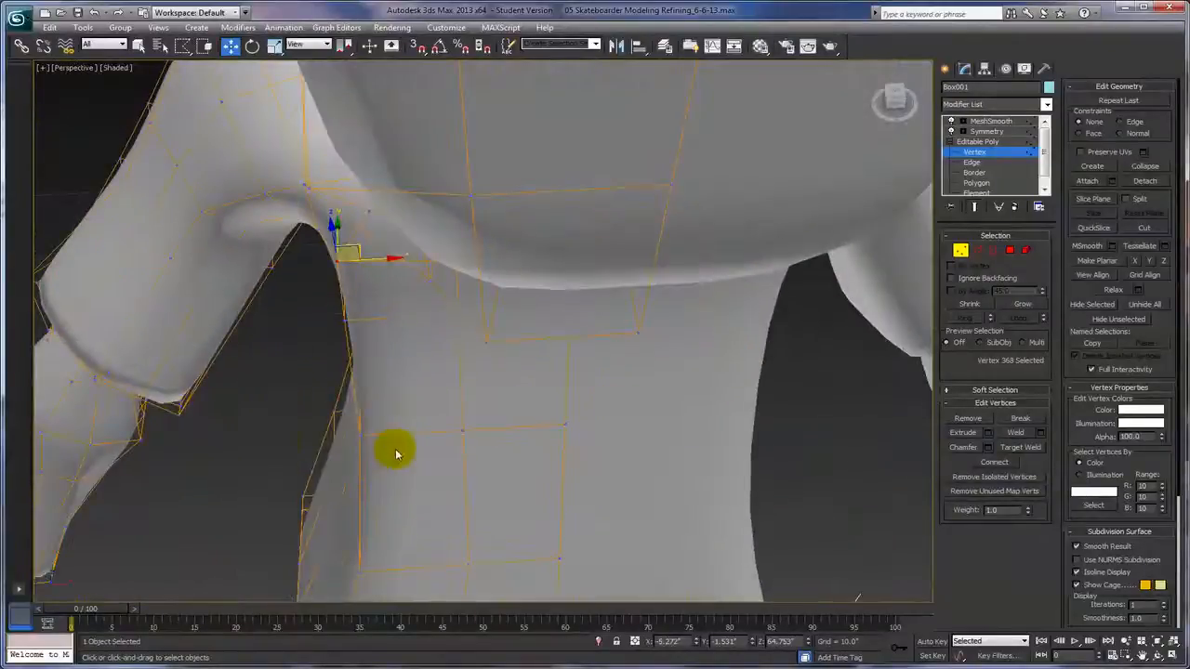
Move the front corner vertex of the chest below the armpit inward and back to round the torso
mouse_move(433, 452)
alt+middle_down()
mouse_move(451, 461)
mouse_move(438, 438)
alt+middle_up()
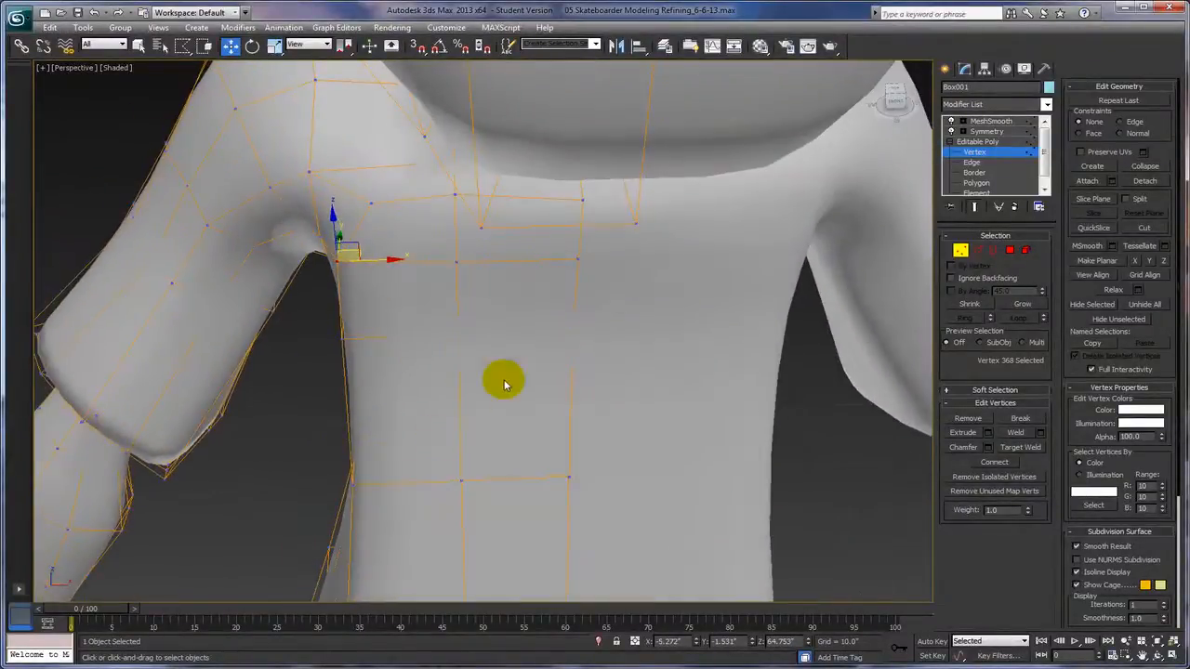
alt+middle_drag(453, 482, 479, 480)
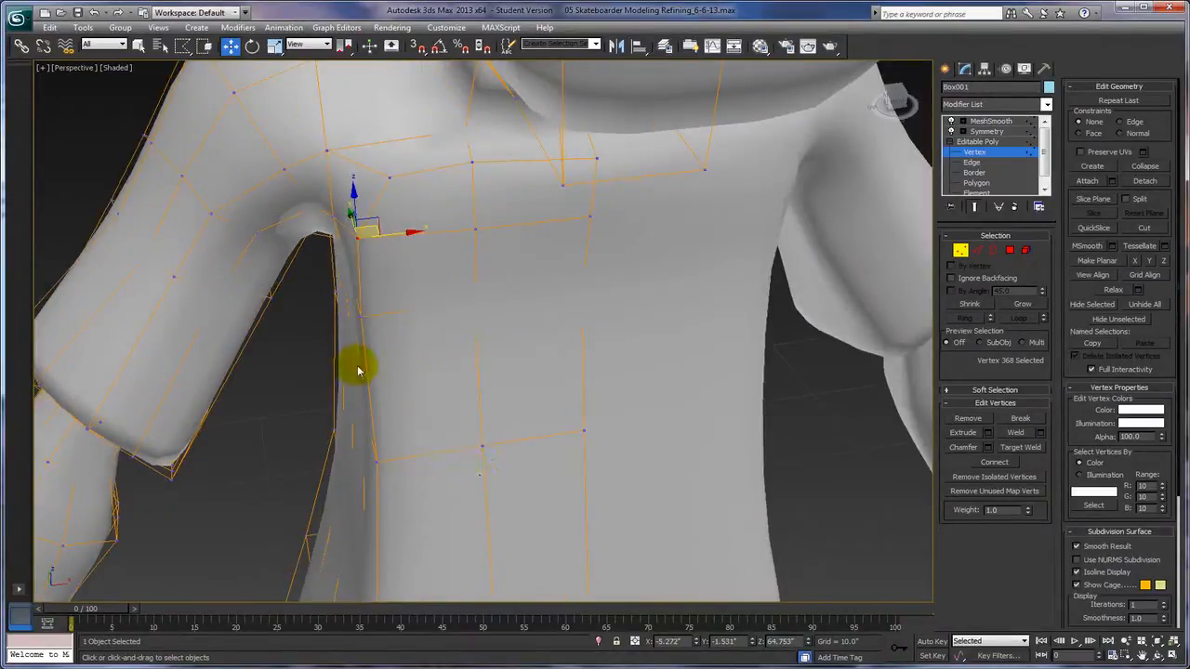
alt+middle_drag(486, 406, 458, 418)
click(394, 355)
click(362, 267)
drag(371, 251, 377, 238)
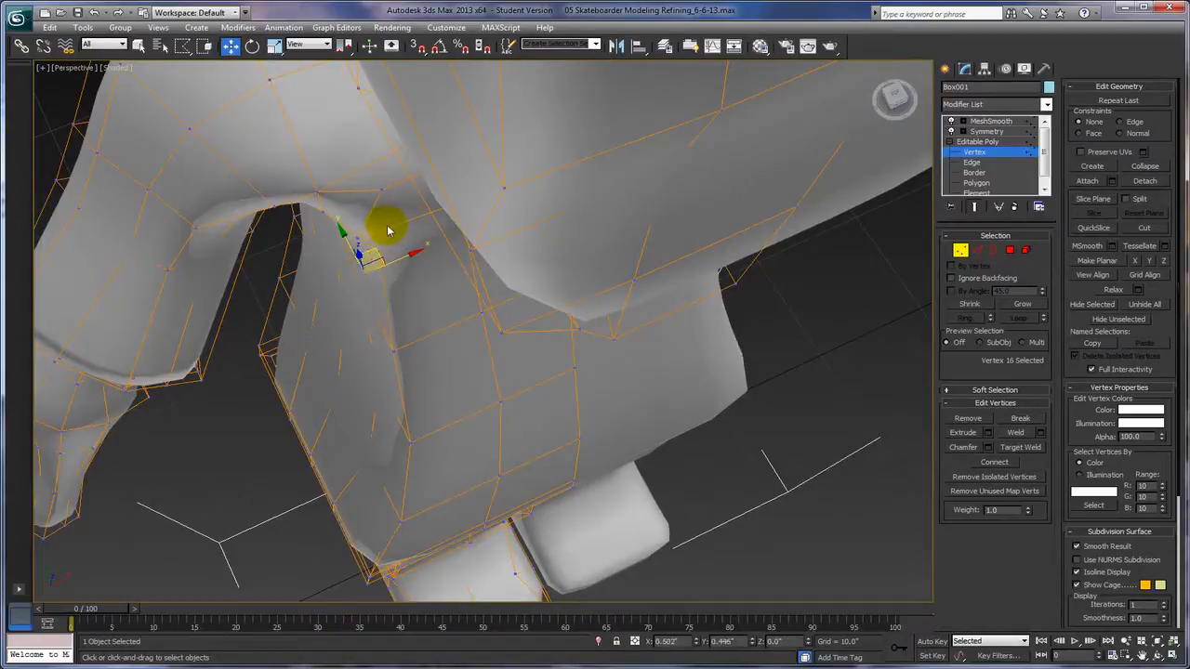
Pull the remaining vertices down the torso's front corner inward and back, working from the chest to the waist
click(393, 346)
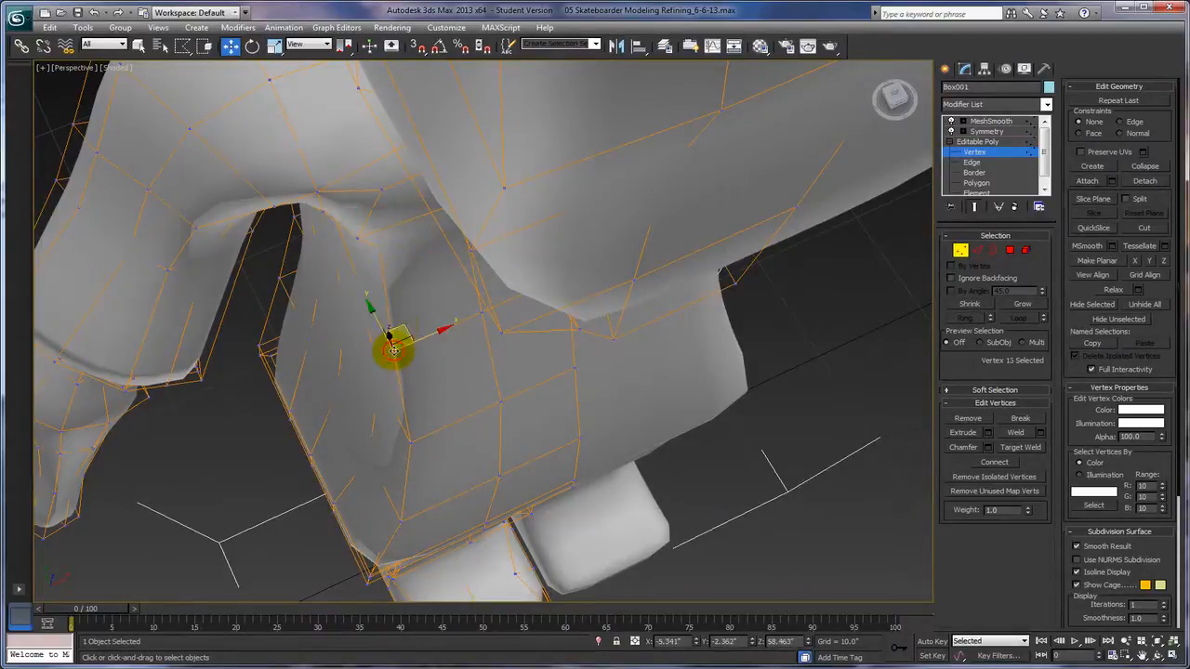
drag(397, 326, 408, 293)
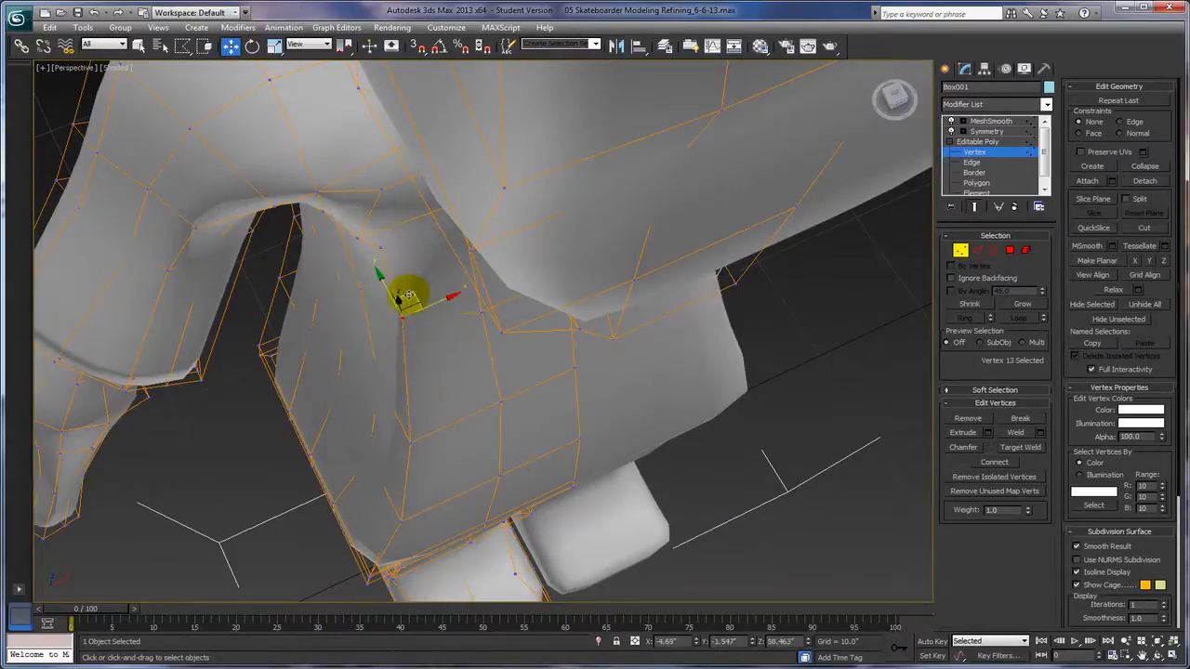
click(408, 434)
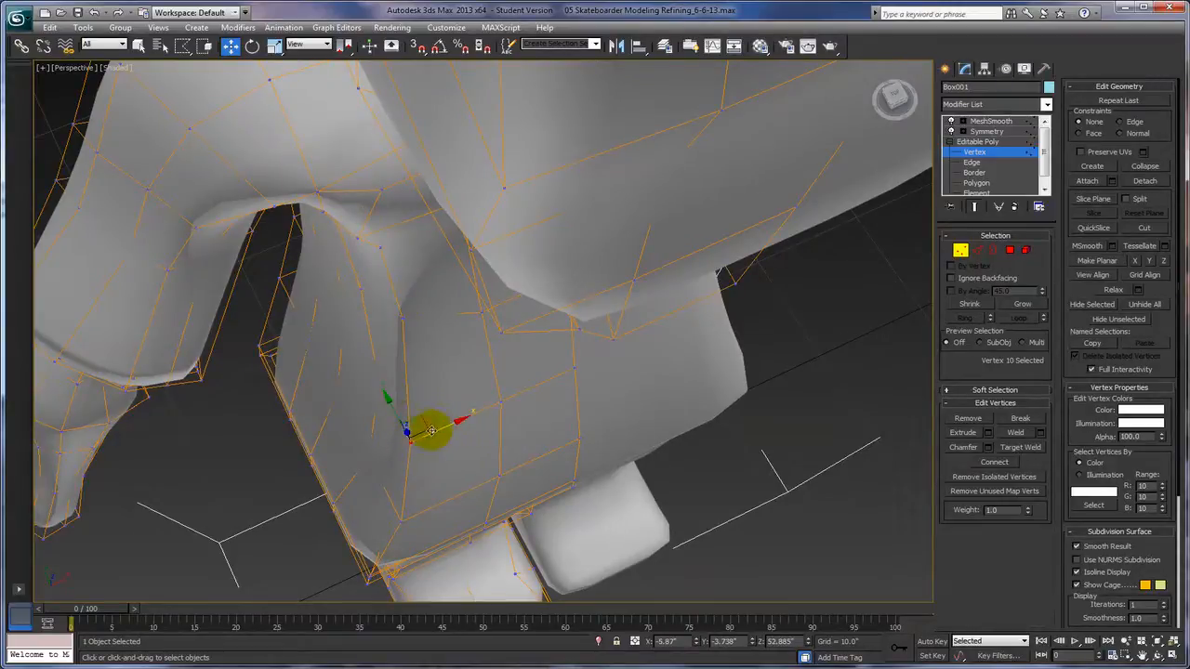
drag(419, 420, 425, 392)
click(399, 516)
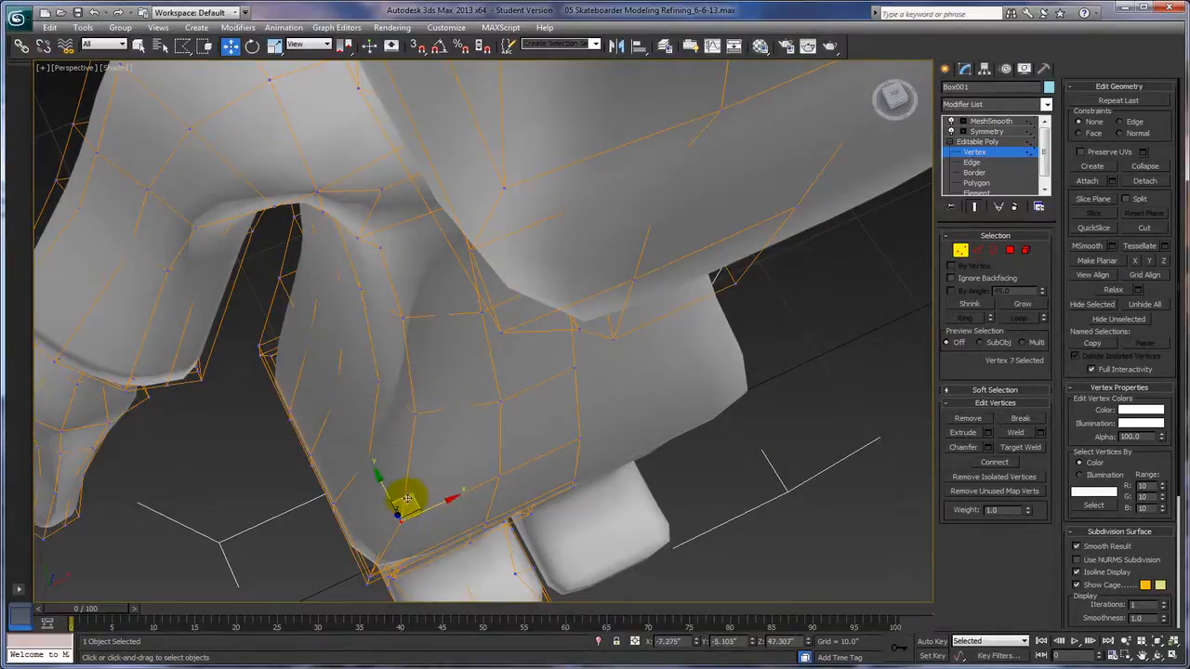
Round the shirt's front corner by moving the vertex above it inward and the three hem corner vertices to about X -8.13, Y -4.51
drag(407, 494, 419, 443)
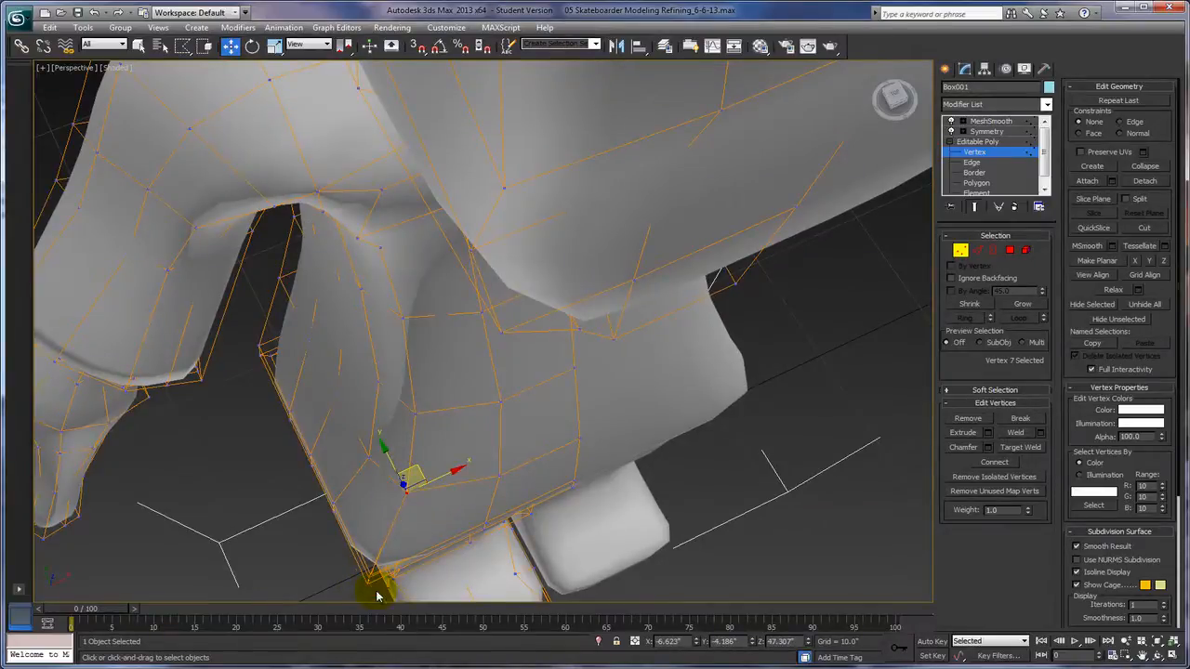
alt+middle_drag(452, 571, 415, 508)
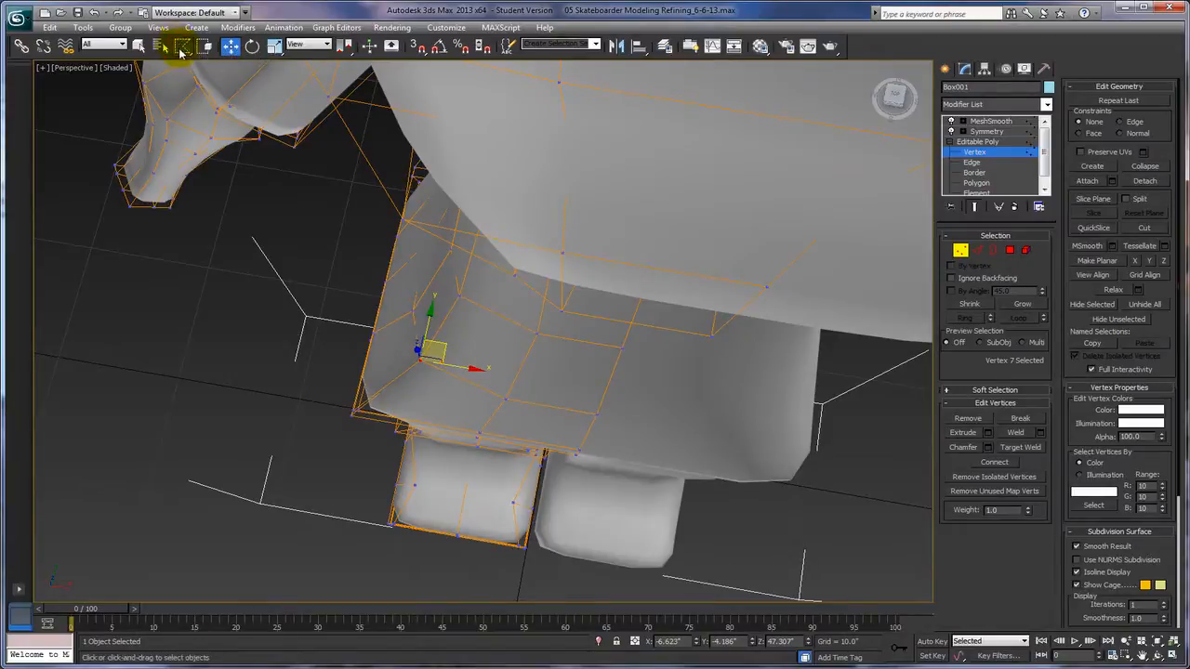
drag(181, 52, 188, 76)
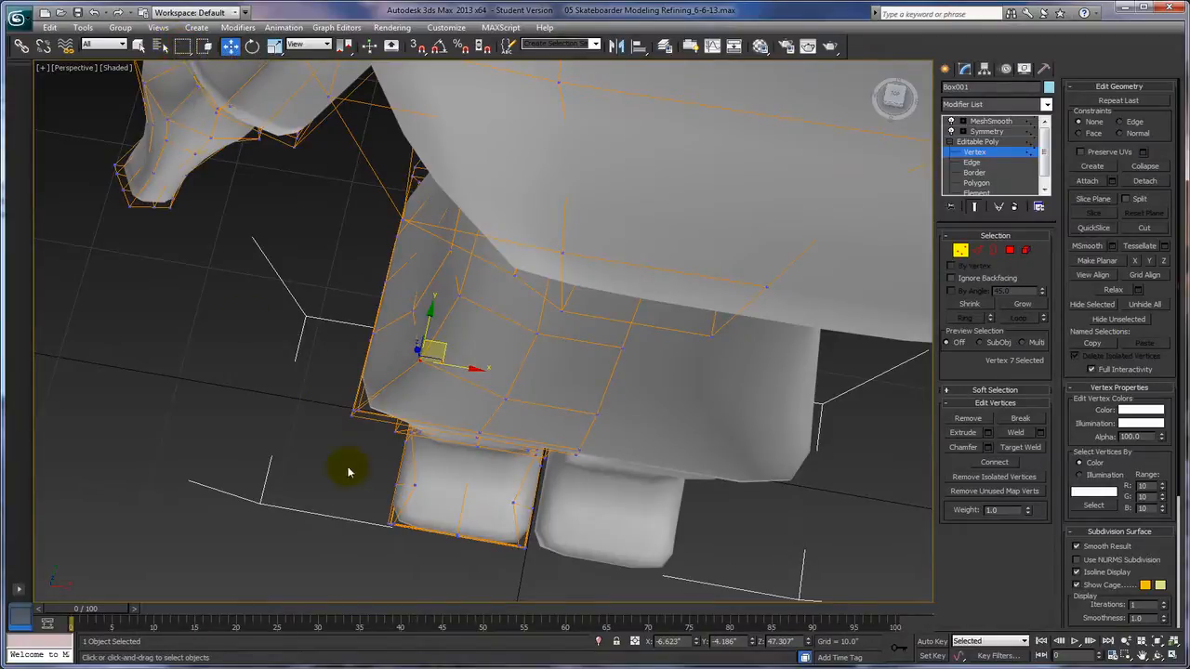
drag(365, 434, 366, 435)
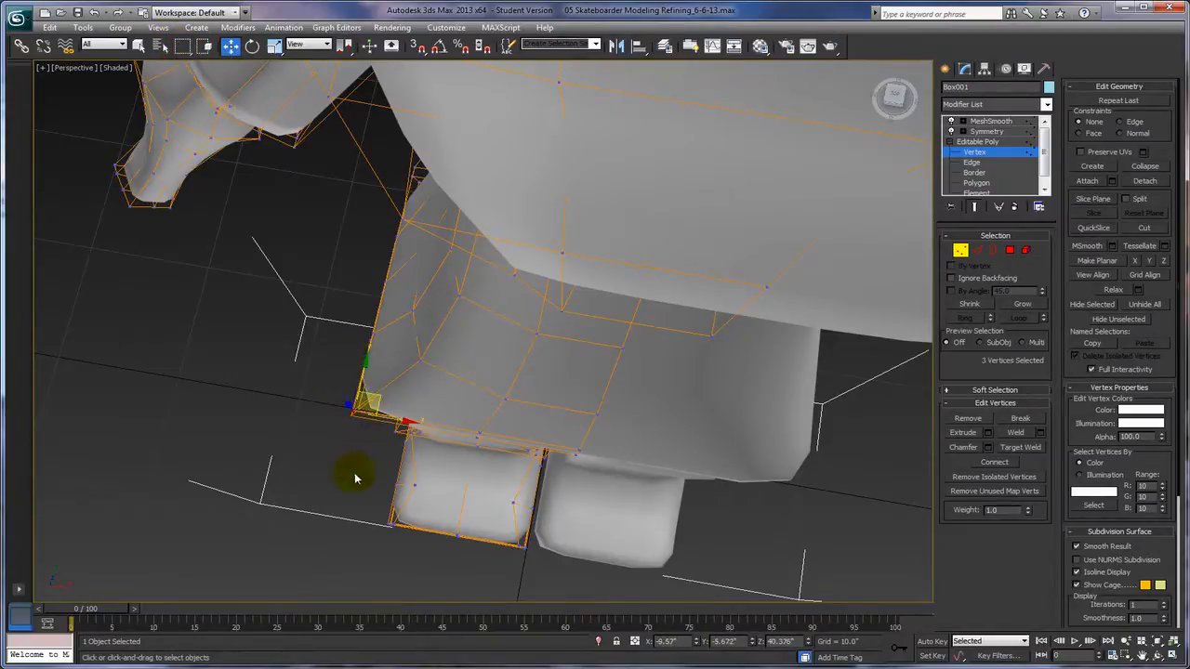
drag(371, 394, 405, 384)
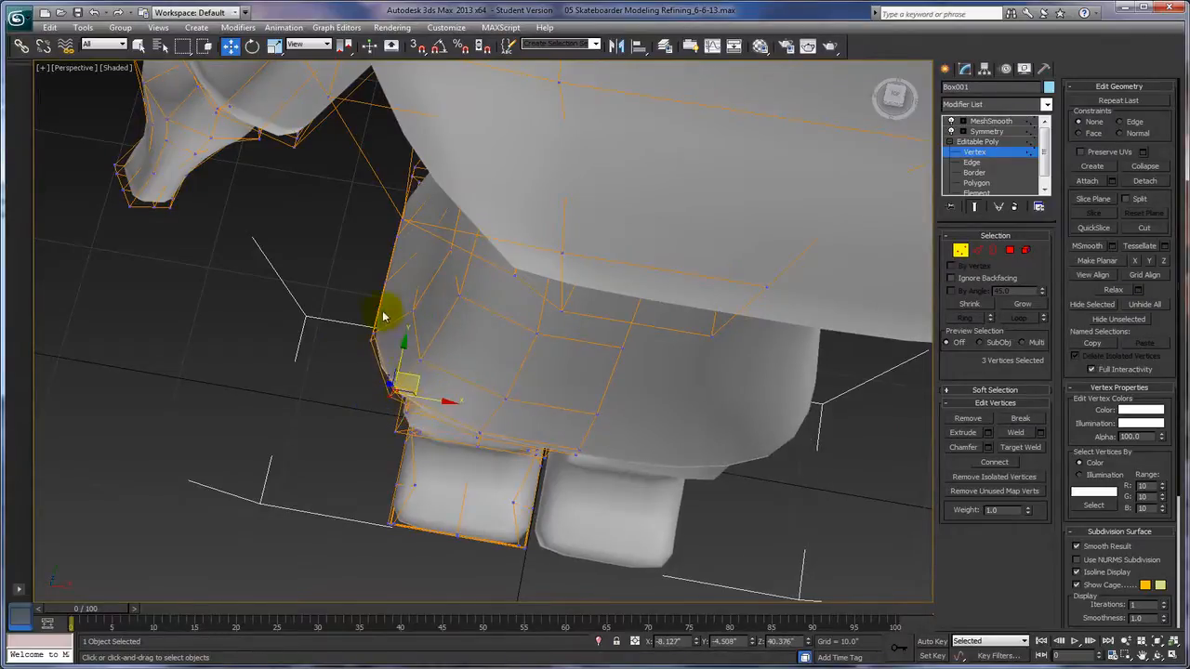
Pull the three front centre hem vertices forward to about Y -6.08, and move the two centreline vertices above them outward along Y
alt+middle_drag(424, 456, 509, 432)
middle_drag(471, 180, 587, 289)
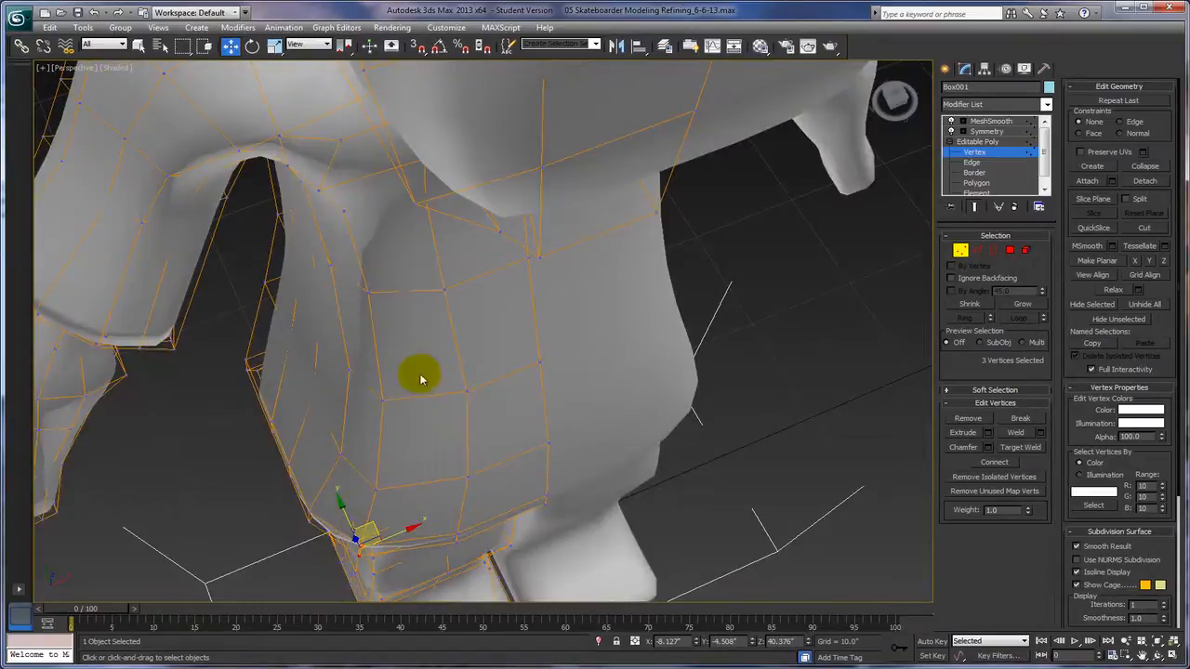
alt+middle_drag(375, 523, 583, 415)
drag(447, 398, 486, 451)
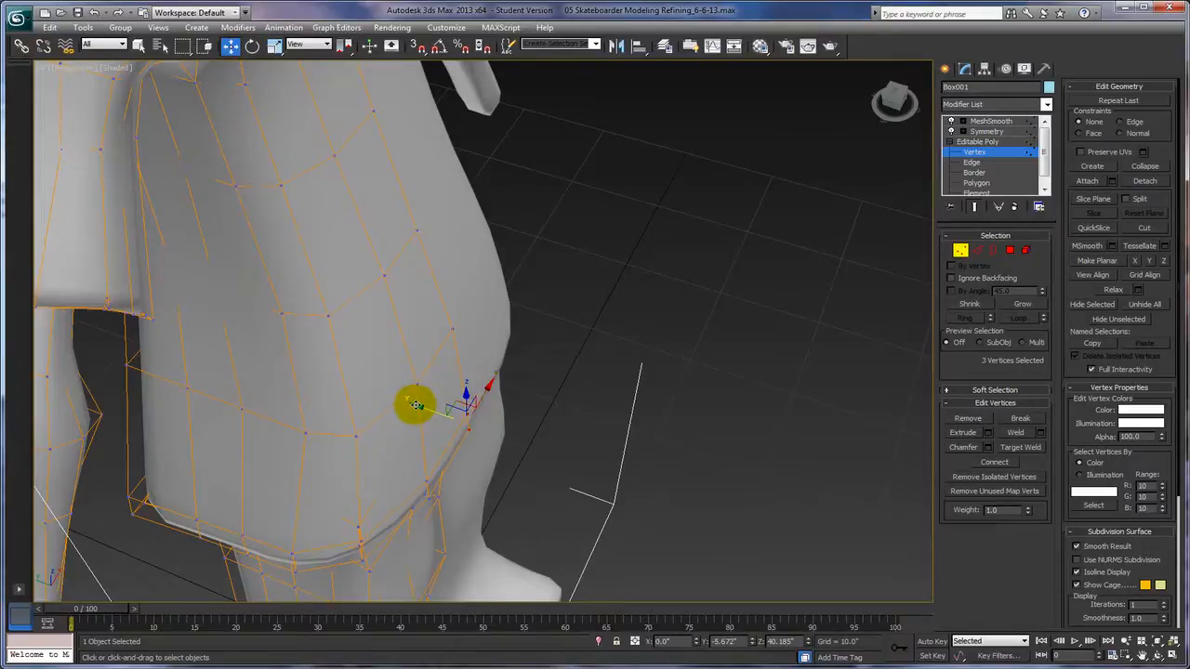
drag(416, 406, 452, 353)
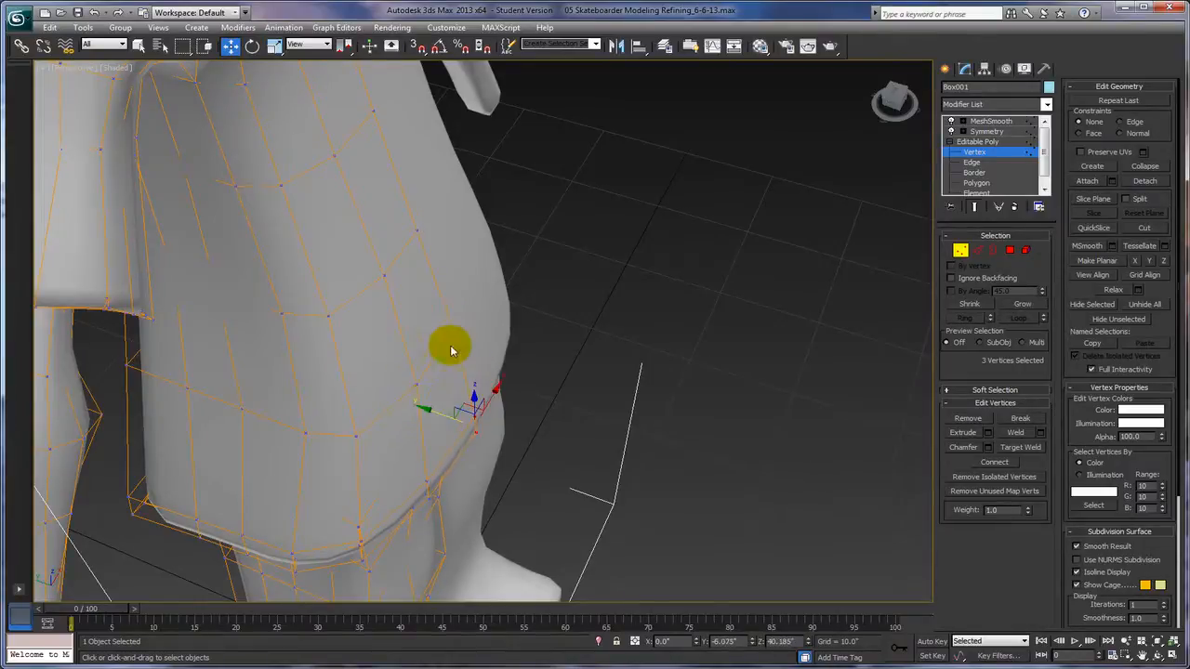
click(451, 316)
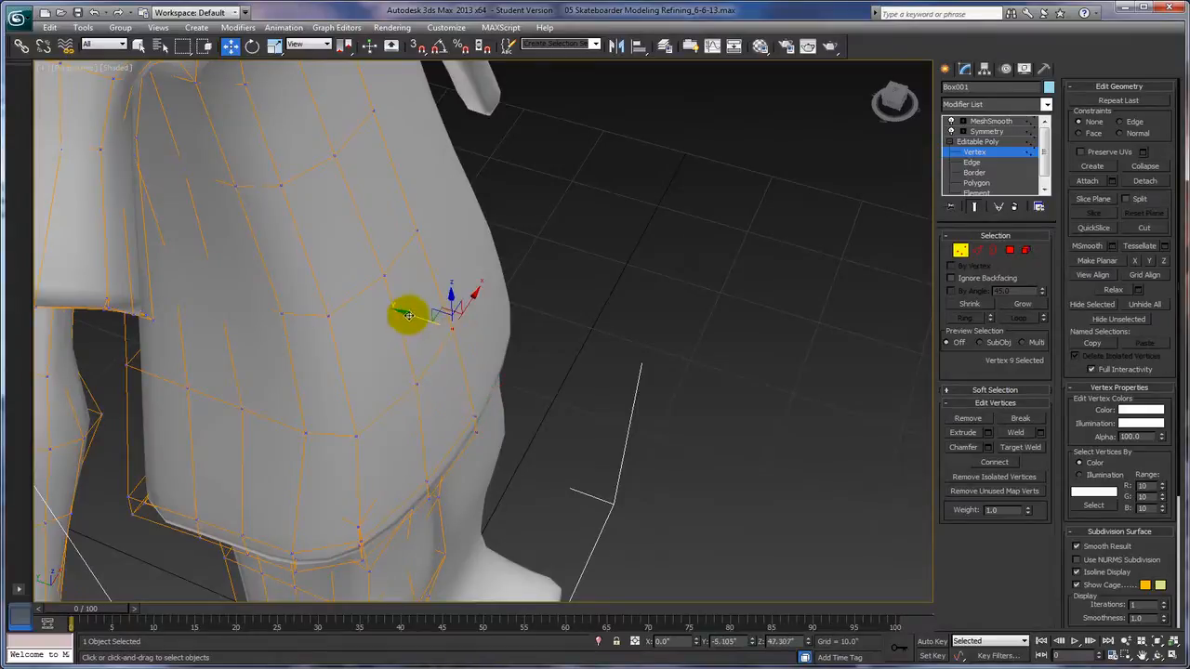
drag(419, 317, 429, 236)
click(415, 207)
drag(391, 224, 376, 108)
Move the next centreline chest vertex to about Y -2.54 and set its X position to 0
click(373, 112)
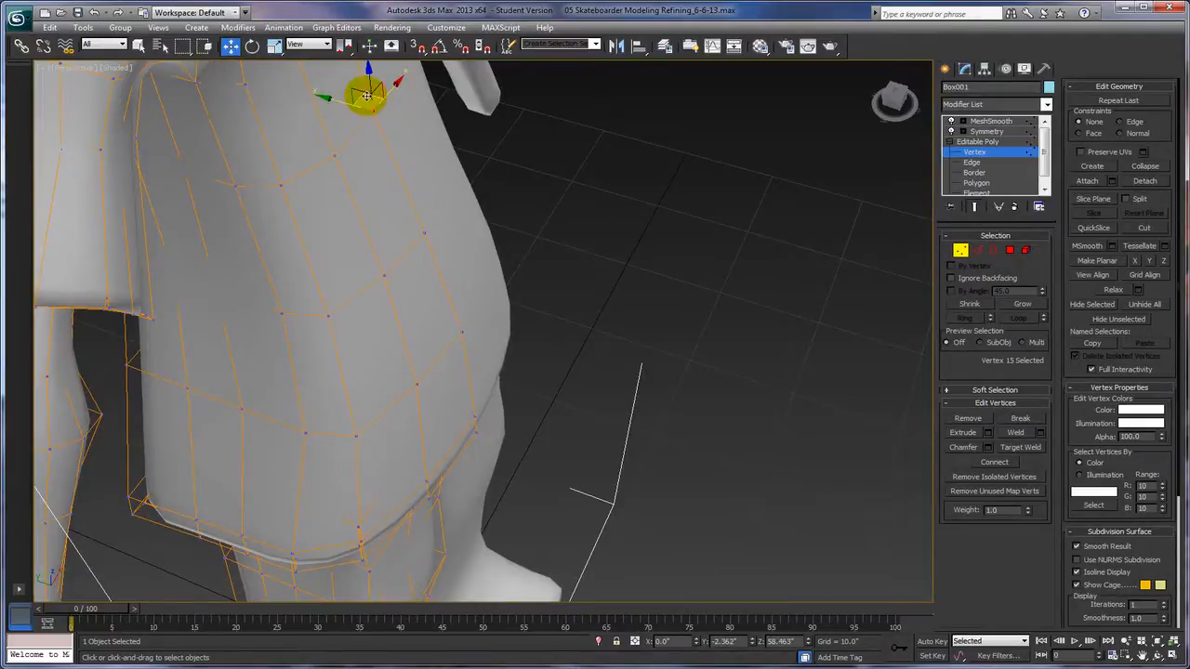
drag(367, 96, 356, 114)
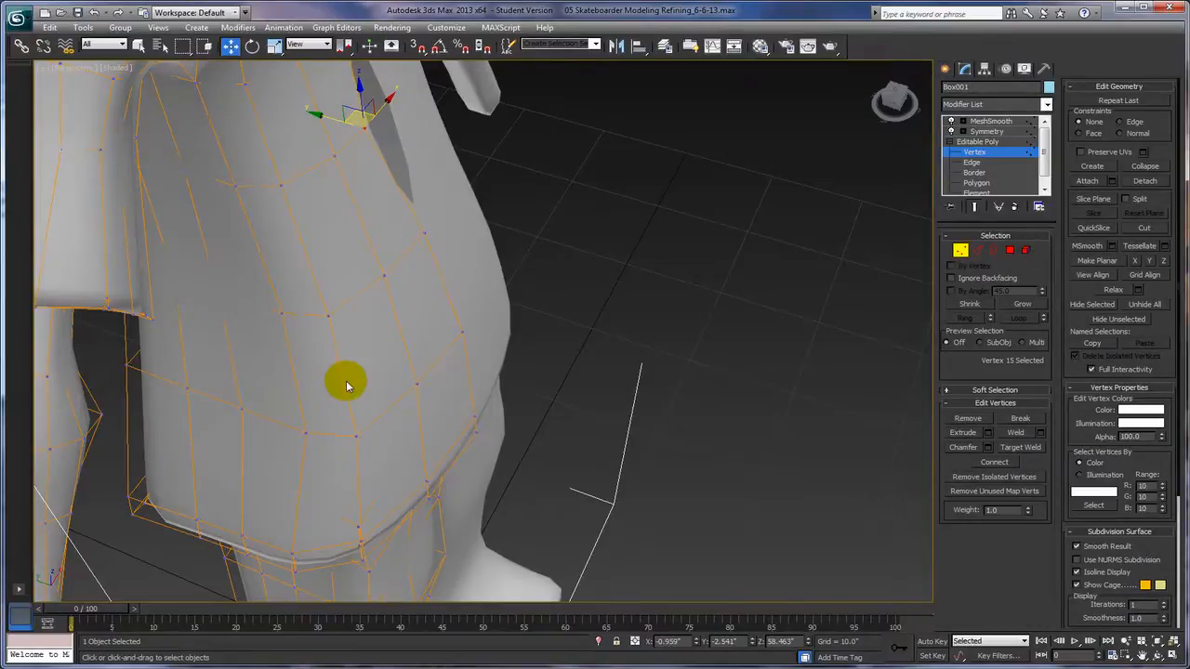
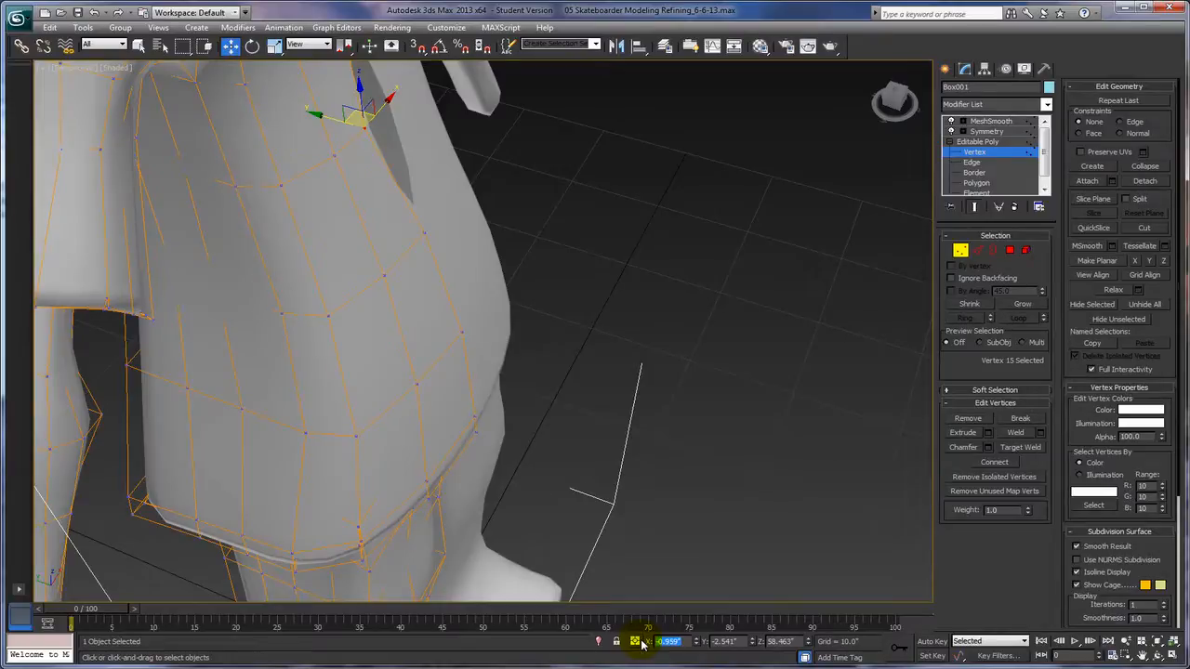
key(Return)
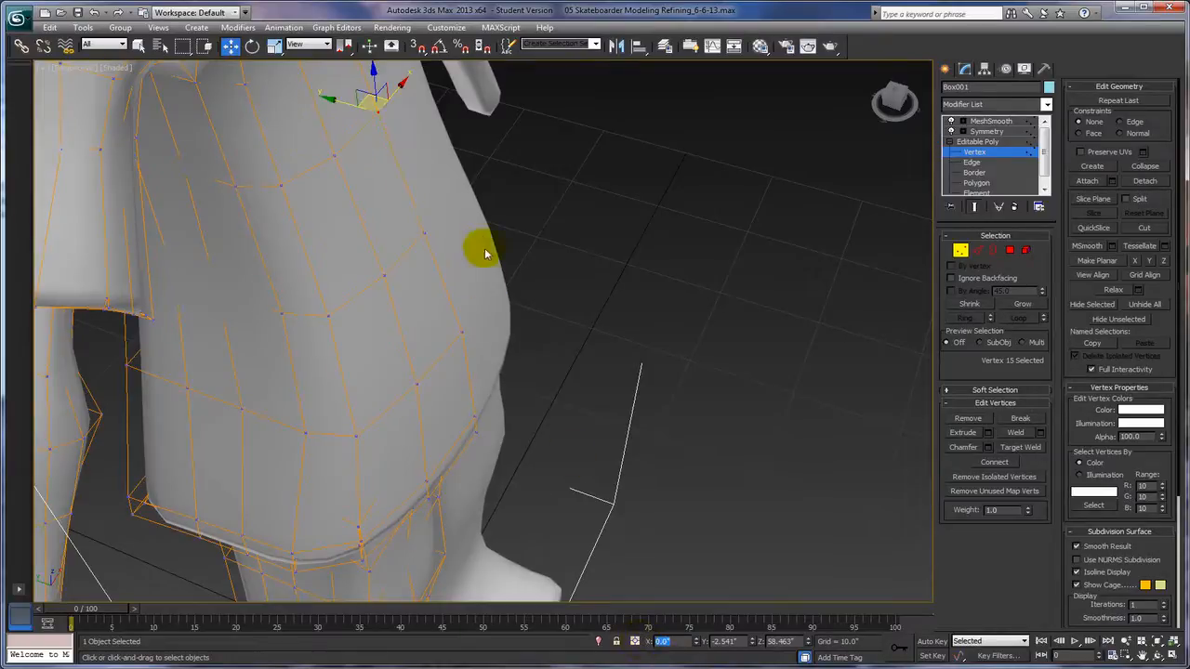
Reposition the upper chest vertices between the centreline and the armpit to smooth the chest surface
middle_drag(679, 339, 687, 423)
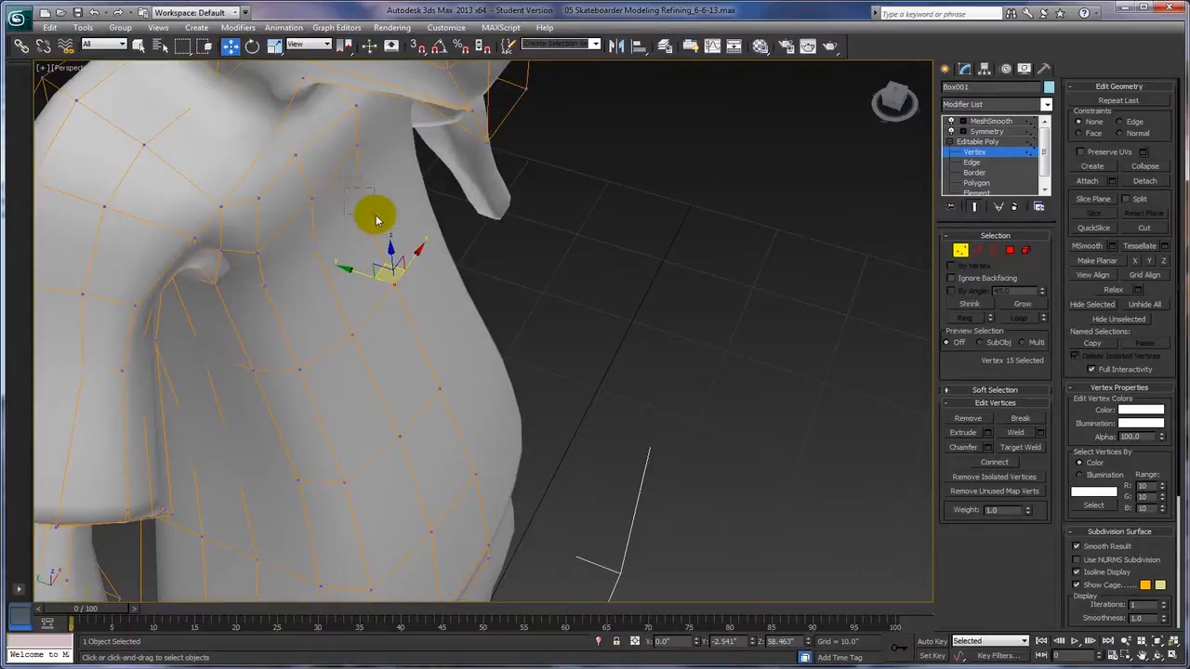
click(355, 176)
drag(325, 183, 340, 189)
click(286, 239)
drag(286, 239, 292, 243)
mouse_move(547, 366)
alt+middle_down()
mouse_move(574, 326)
mouse_move(597, 319)
mouse_move(571, 329)
mouse_move(558, 385)
alt+middle_up()
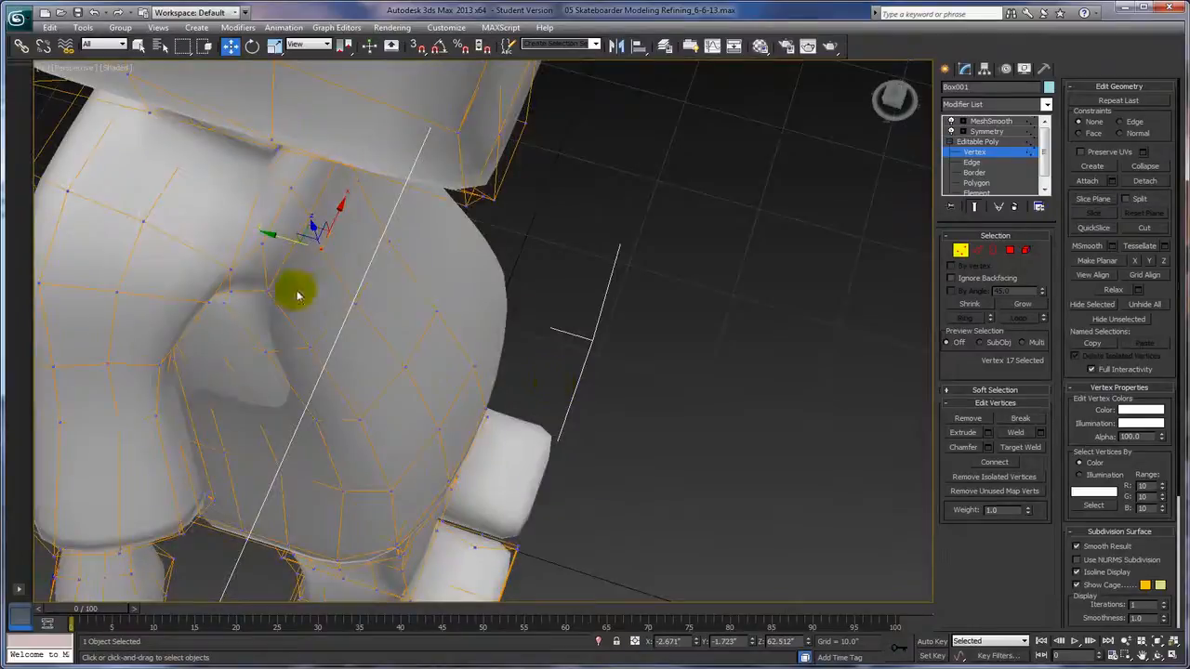
click(220, 247)
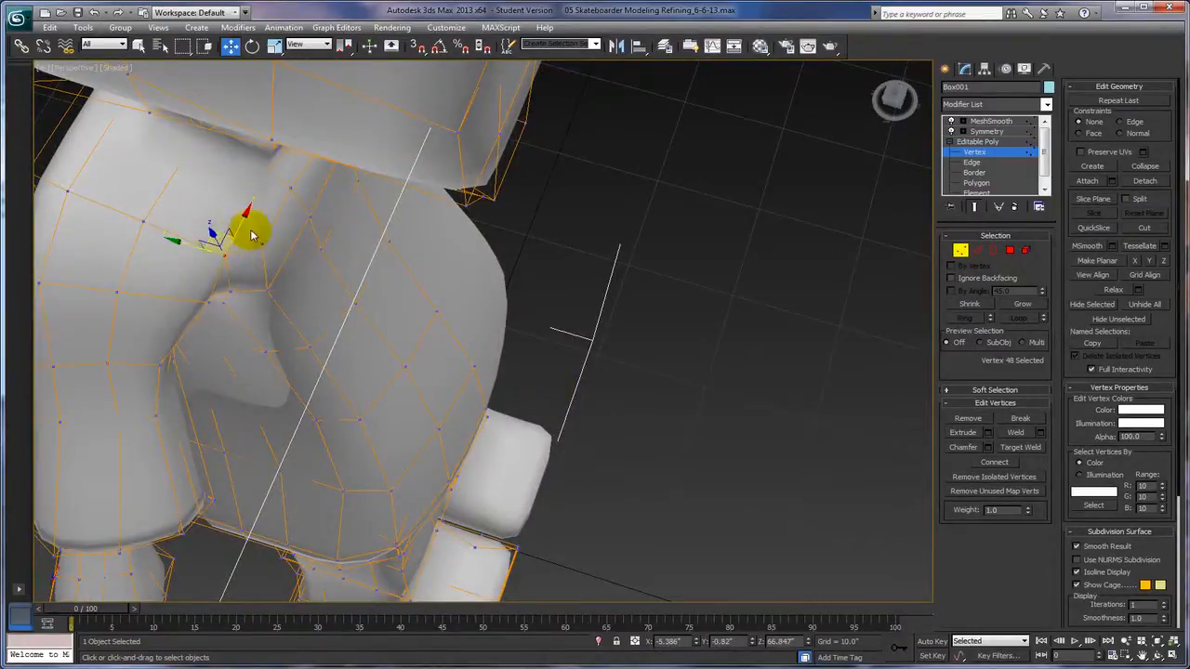
click(249, 220)
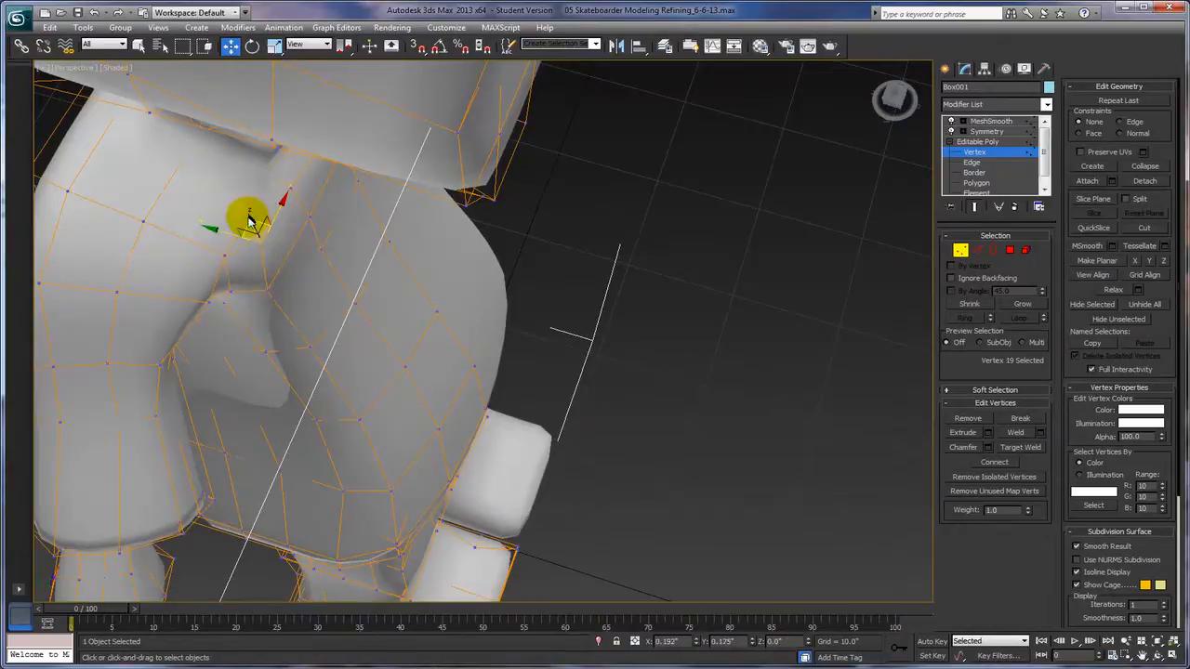
Push the centre vertex below the neck back to about Y -1.24 and its neighbouring vertex to about Y -1.28
alt+middle_drag(340, 285, 406, 226)
drag(325, 195, 279, 207)
alt+middle_drag(279, 208, 519, 290)
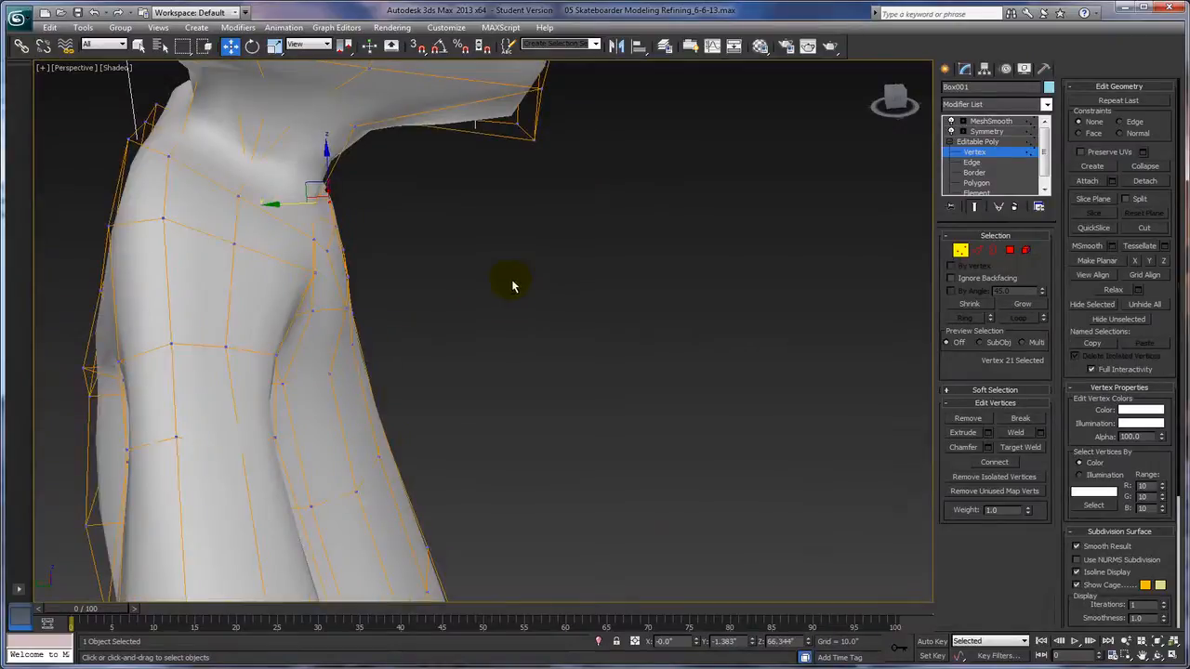
drag(284, 204, 275, 204)
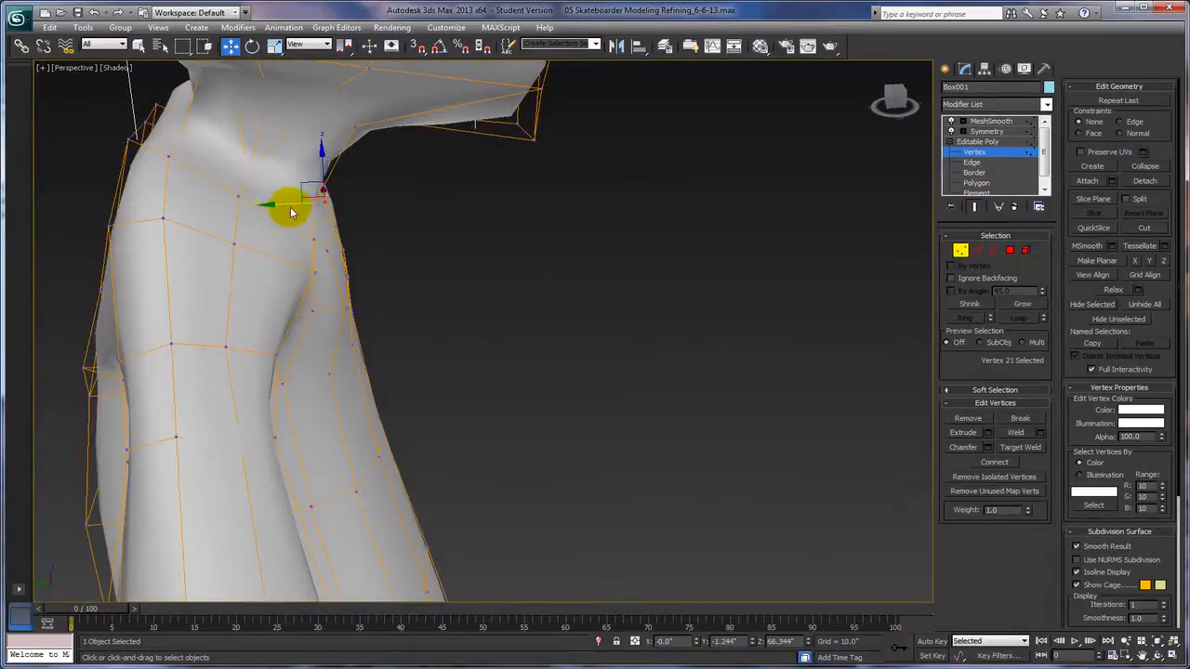
click(332, 233)
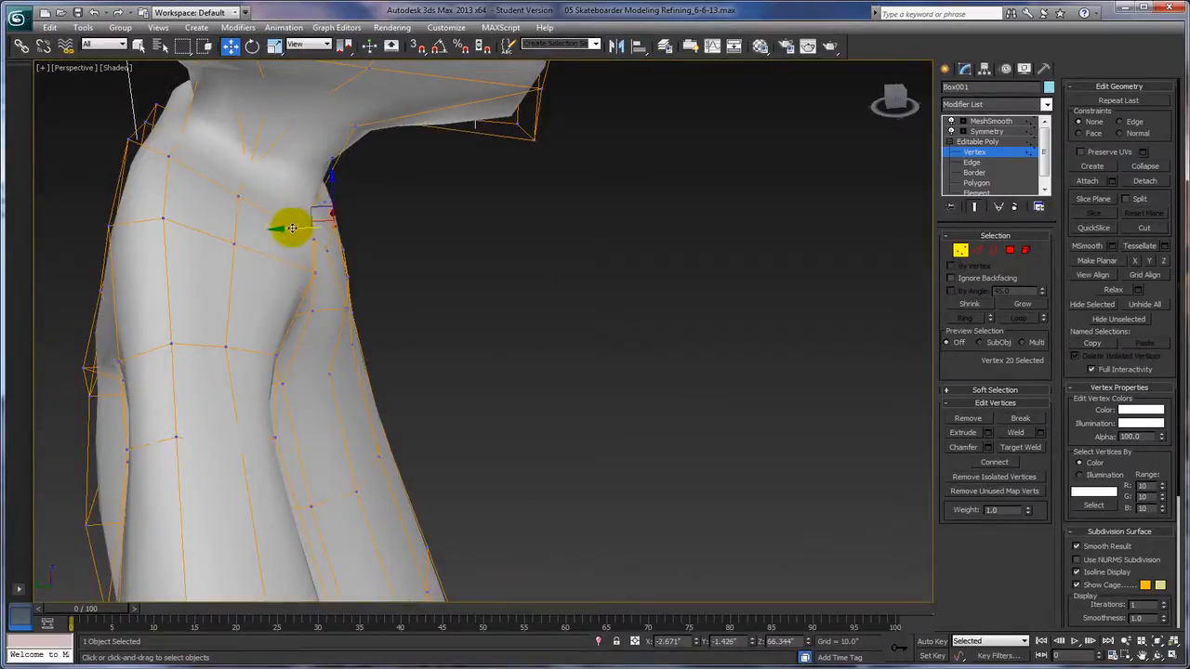
Adjust the two chest vertices in front of the armpit, raising the outer one slightly along Z
alt+middle_drag(286, 234, 326, 284)
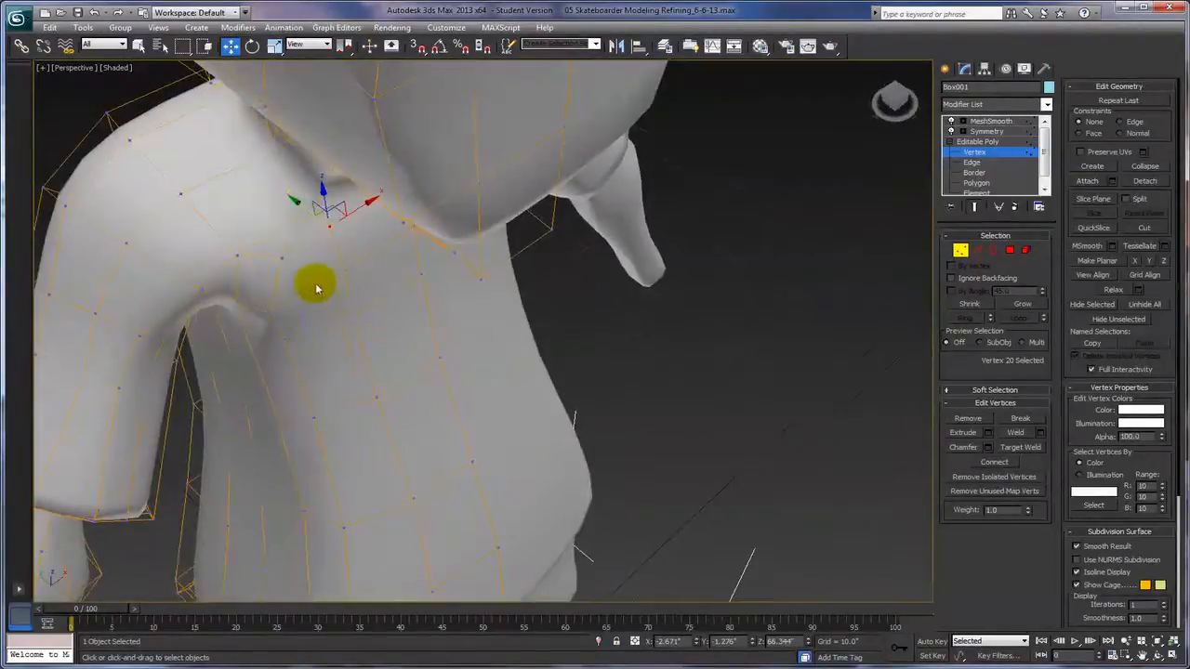
alt+middle_drag(284, 333, 316, 332)
click(267, 283)
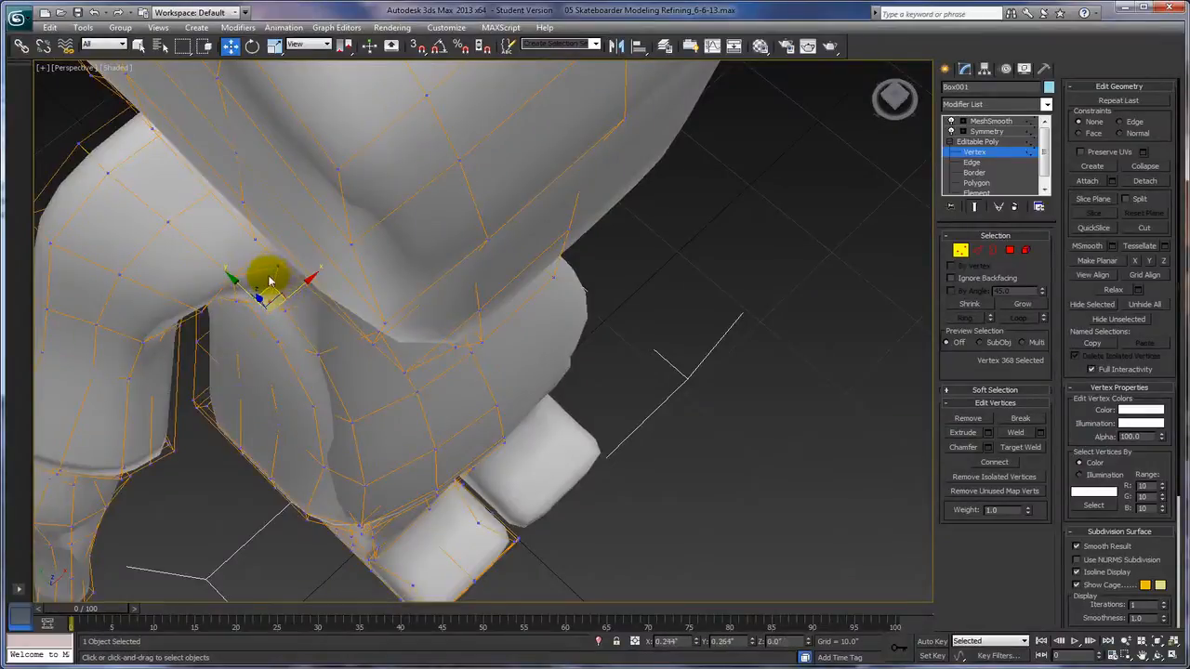
alt+middle_drag(268, 286, 446, 269)
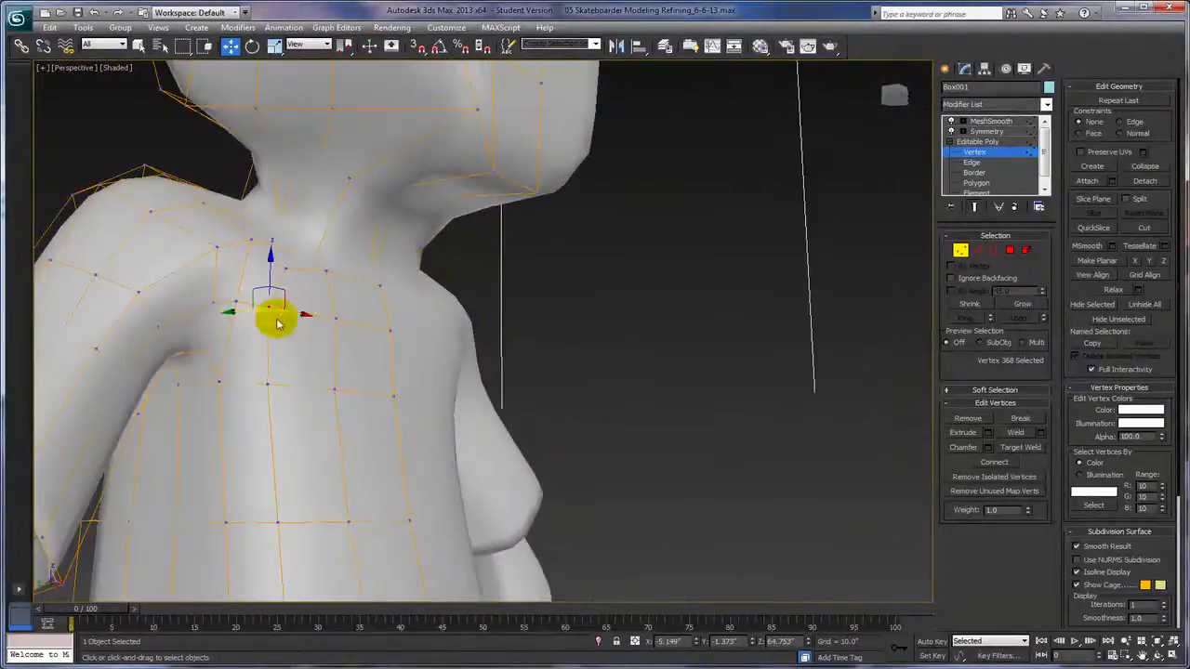
mouse_move(198, 297)
mouse_down()
mouse_move(224, 310)
mouse_move(212, 293)
mouse_up()
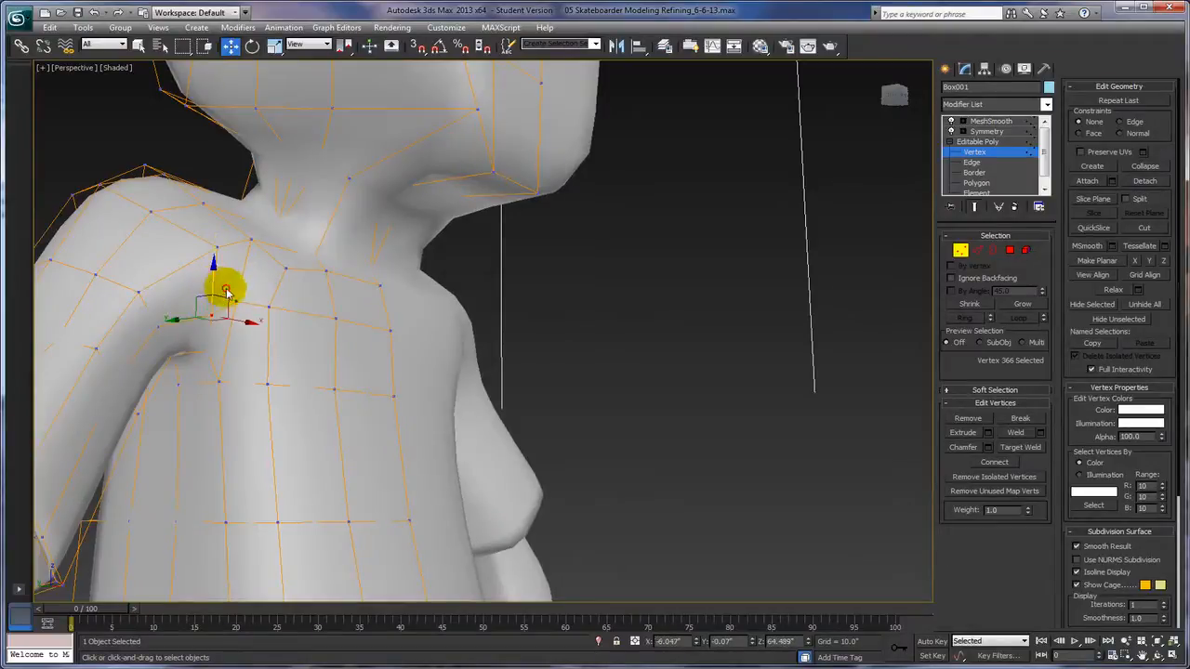
click(238, 280)
drag(238, 293, 209, 299)
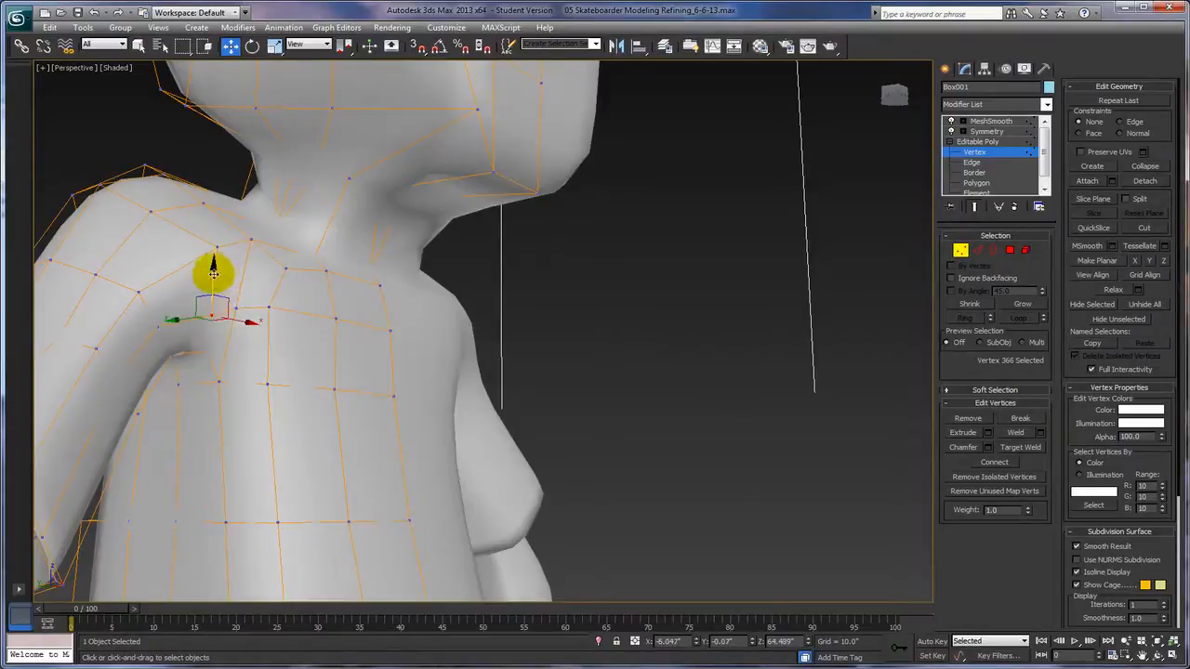
mouse_move(207, 330)
mouse_down()
mouse_move(258, 297)
mouse_move(199, 338)
mouse_up()
alt+middle_drag(592, 386, 573, 409)
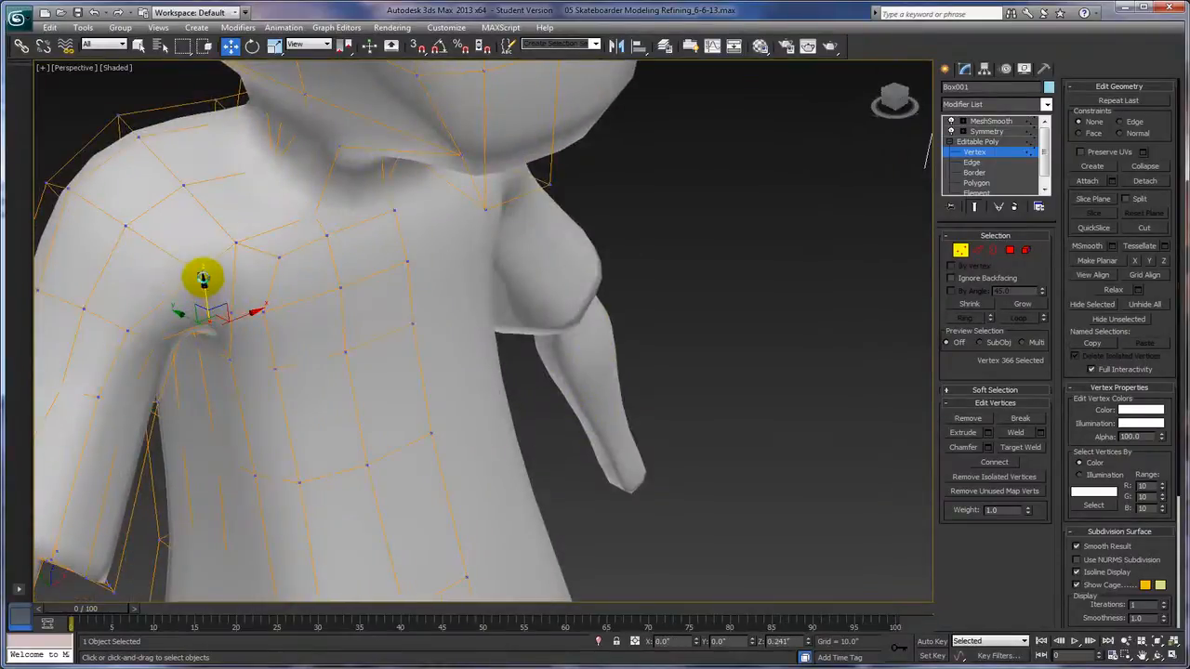
Move the vertex at the front armpit fold and shift the adjacent upper sleeve vertex along Y
alt+middle_drag(367, 341, 323, 308)
alt+middle_drag(164, 340, 361, 377)
drag(101, 326, 119, 332)
mouse_move(212, 399)
alt+middle_down()
mouse_move(244, 372)
mouse_move(177, 366)
mouse_move(219, 396)
alt+middle_up()
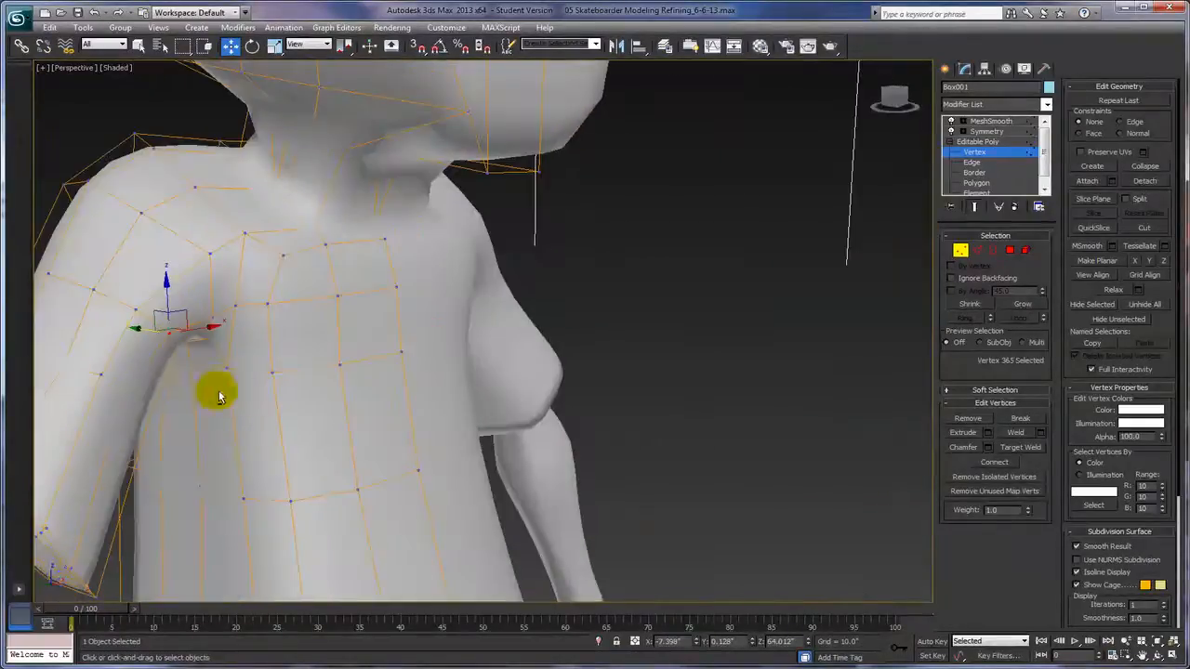
click(123, 389)
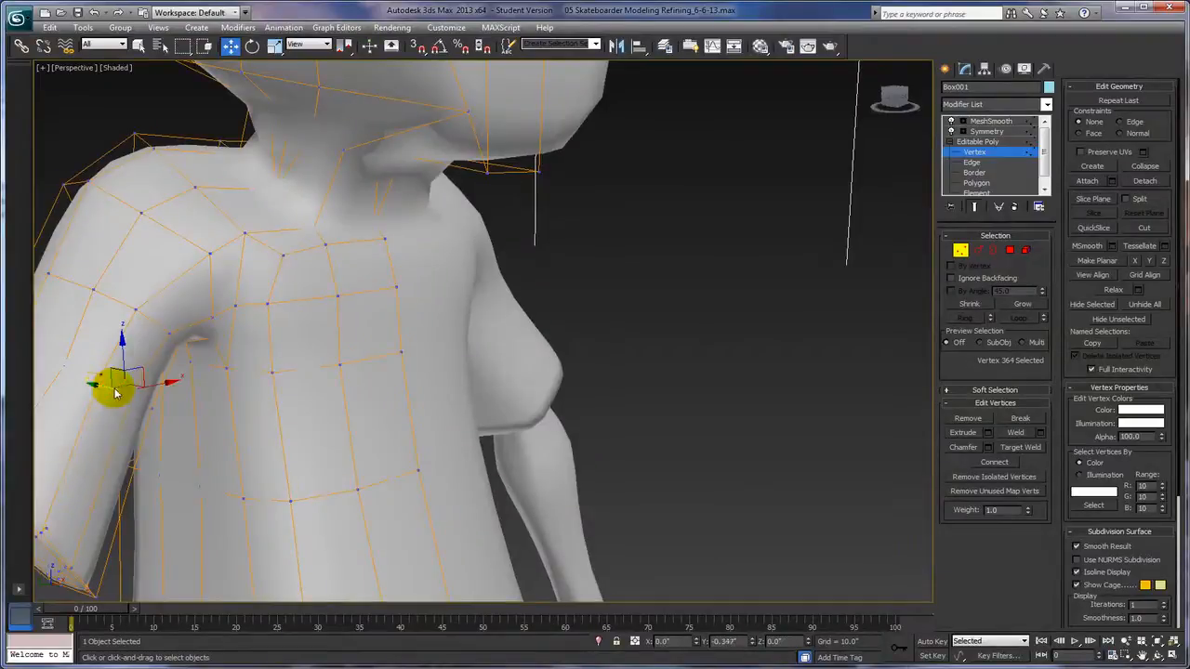
Reshape the shoulder by adjusting a front sleeve vertex, moving a rear shoulder vertex down and back, and lowering the vertex on top slightly
mouse_move(279, 359)
alt+middle_down()
mouse_move(232, 393)
mouse_move(251, 432)
mouse_move(274, 424)
mouse_move(306, 359)
mouse_move(329, 384)
mouse_move(378, 392)
mouse_move(335, 406)
mouse_move(411, 353)
mouse_move(210, 288)
mouse_move(274, 288)
mouse_move(276, 345)
mouse_move(300, 348)
mouse_move(286, 361)
alt+middle_up()
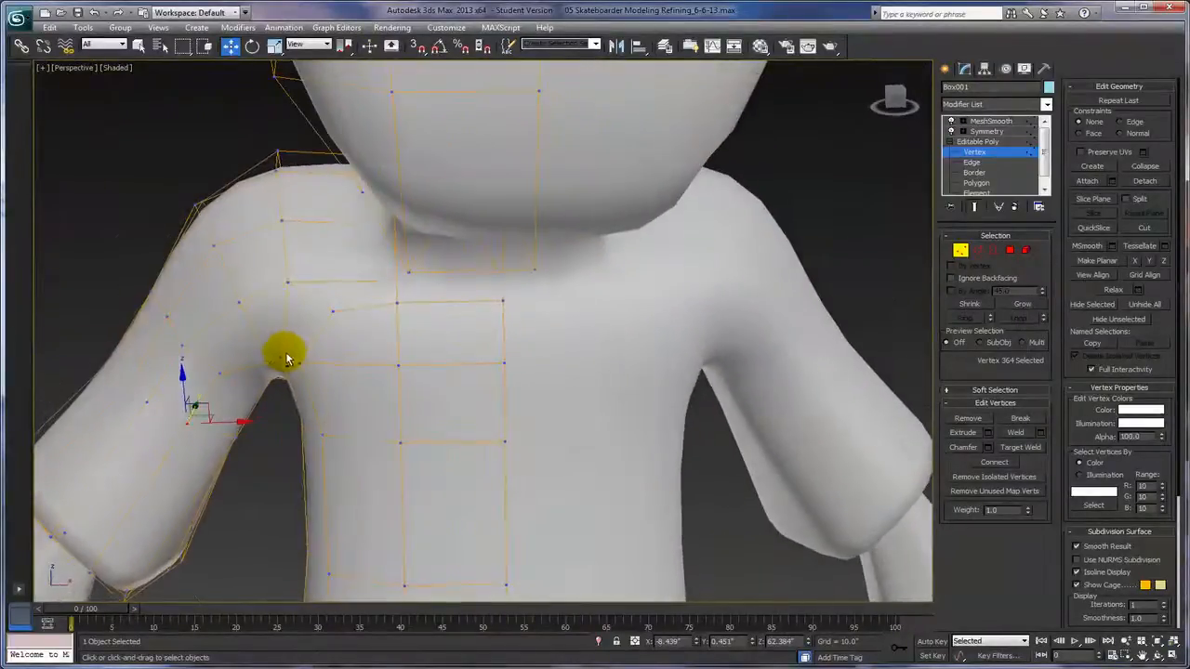
click(220, 249)
alt+middle_drag(250, 263, 433, 239)
alt+middle_drag(311, 181, 502, 260)
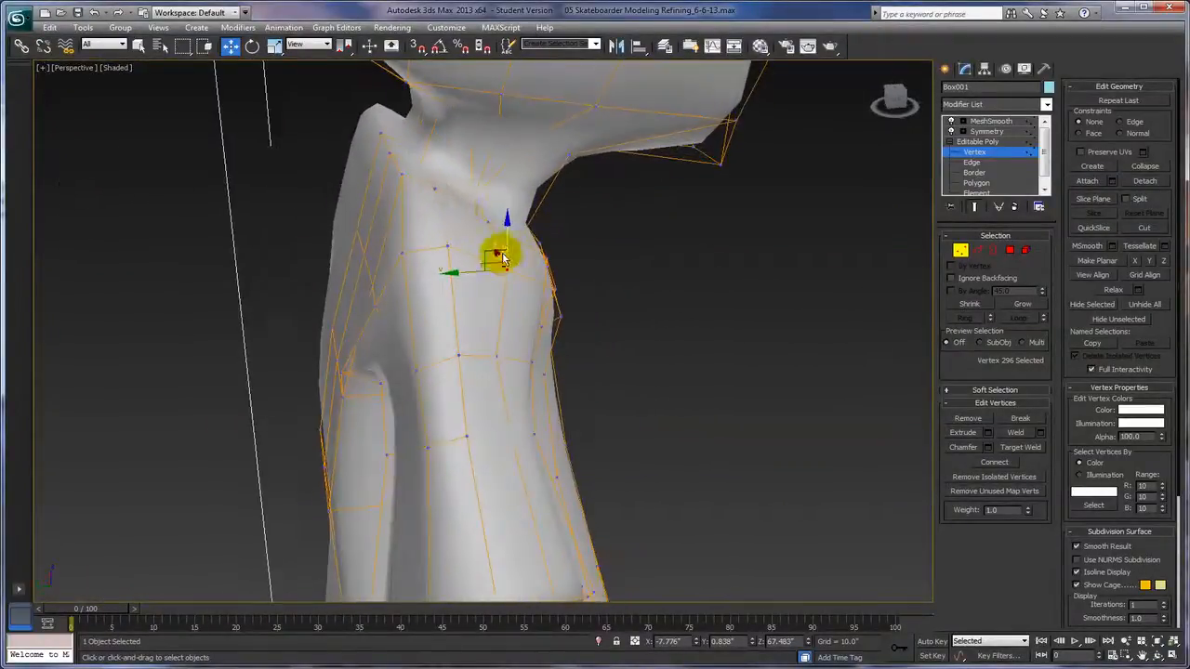
click(396, 167)
drag(400, 142, 340, 208)
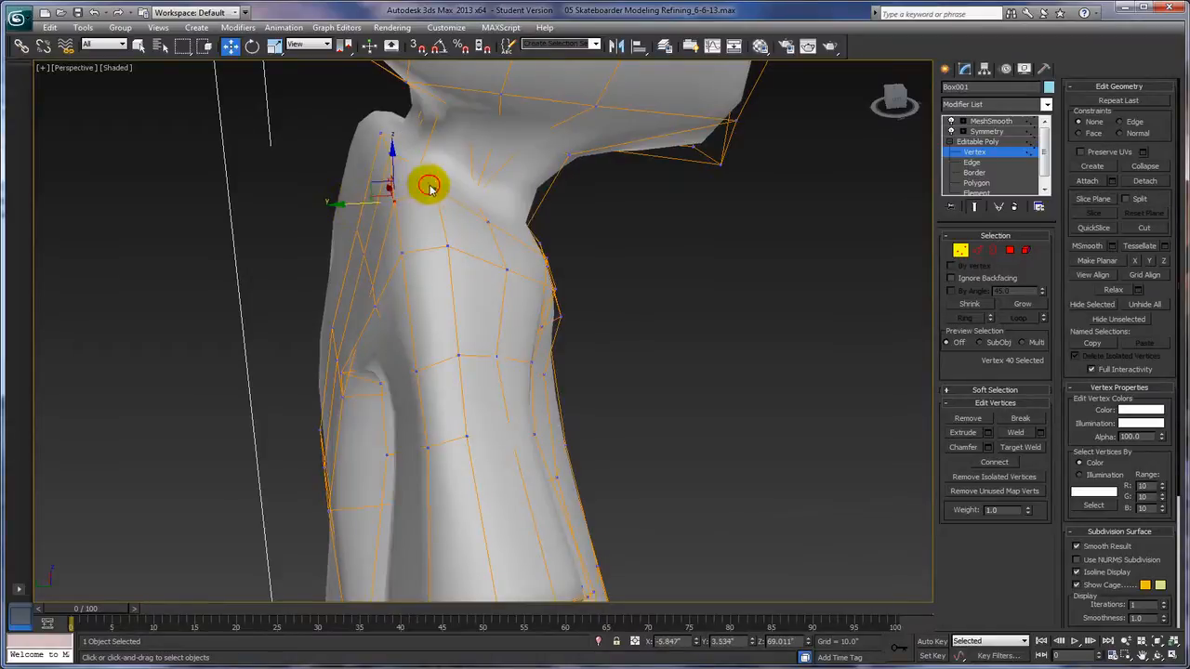
click(432, 172)
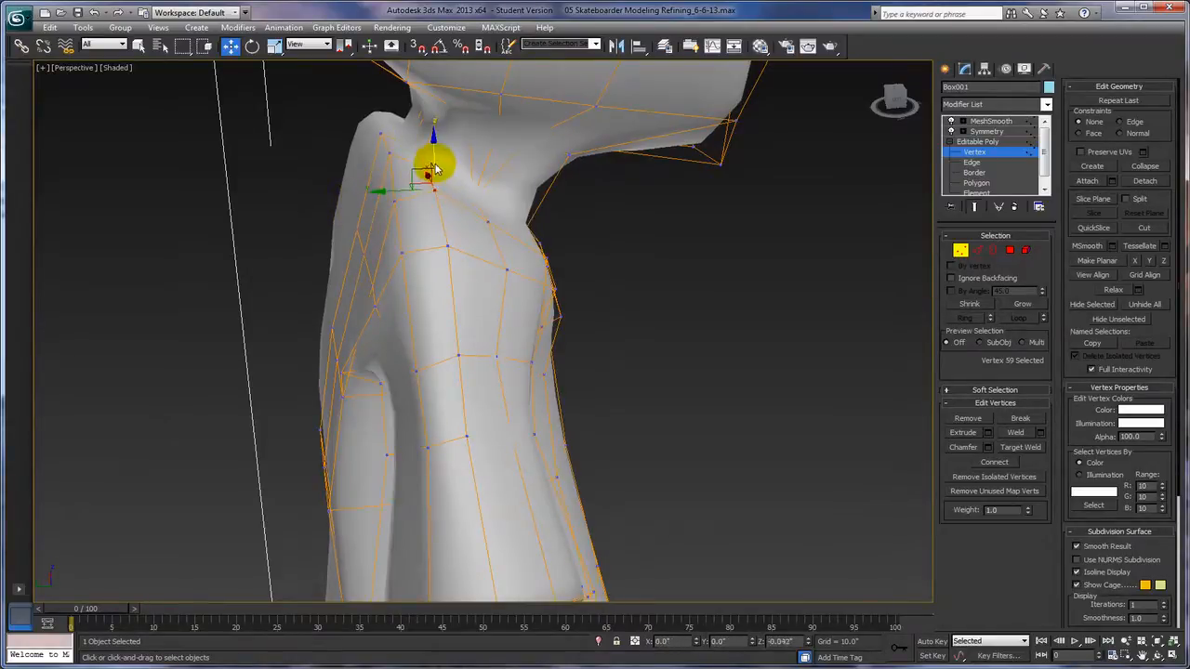
Raise the front shoulder vertex near the neck to about Z 68.47 and lower the vertex behind the shoulder's top
alt+middle_drag(454, 176, 576, 297)
click(476, 230)
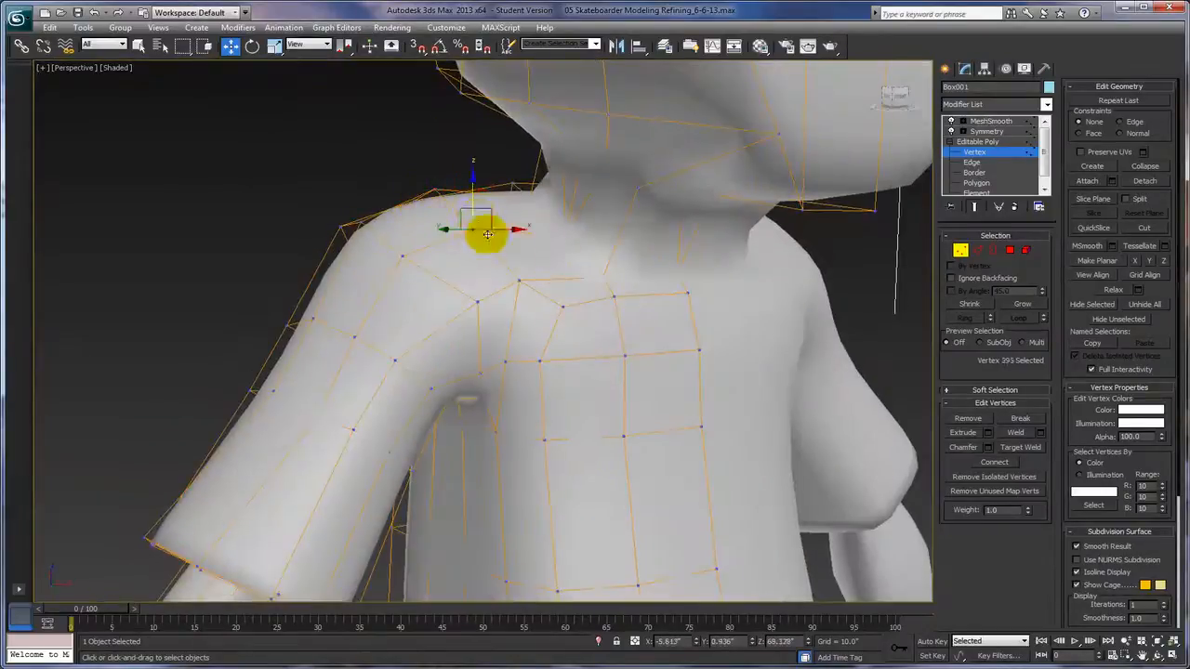
drag(473, 199, 471, 192)
alt+middle_drag(491, 221, 584, 248)
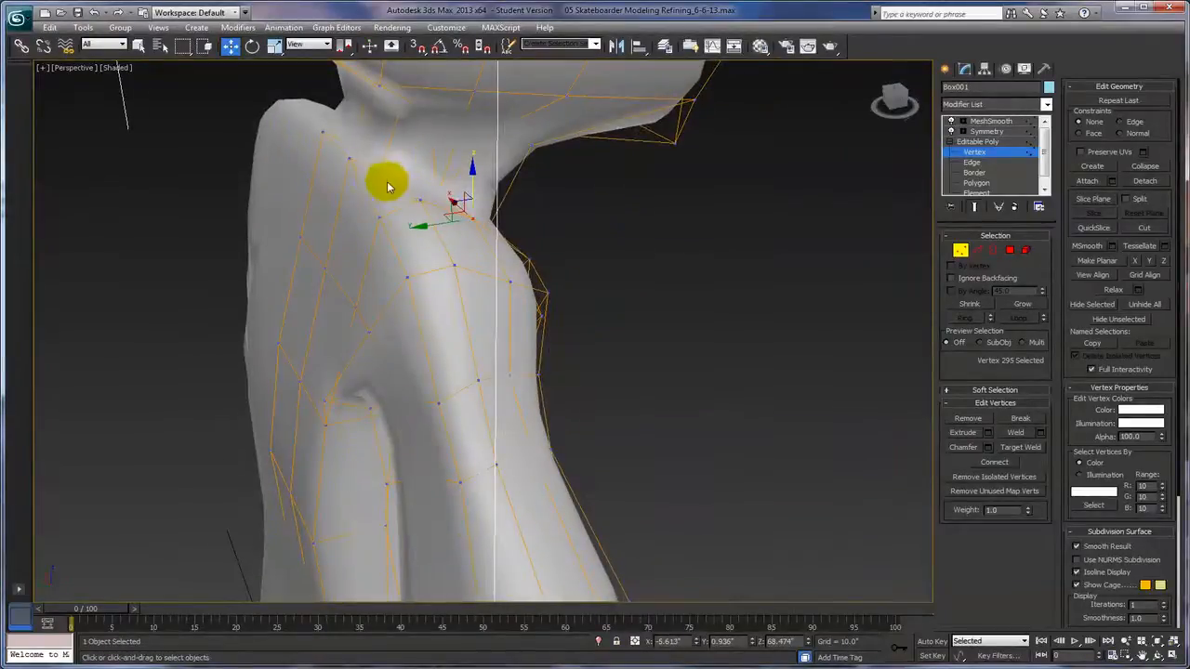
click(336, 141)
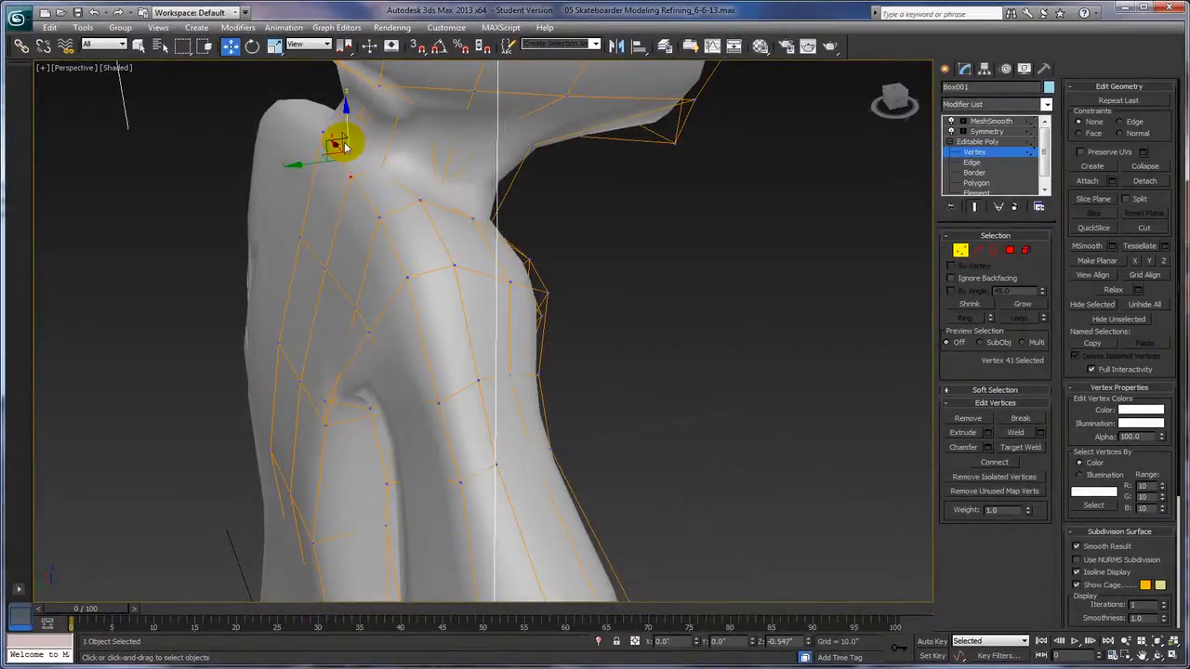
Lower the vertex at the back of the shoulder beside the neck to about Z 69.04
alt+middle_drag(345, 263, 393, 213)
alt+middle_drag(404, 111, 292, 120)
click(272, 142)
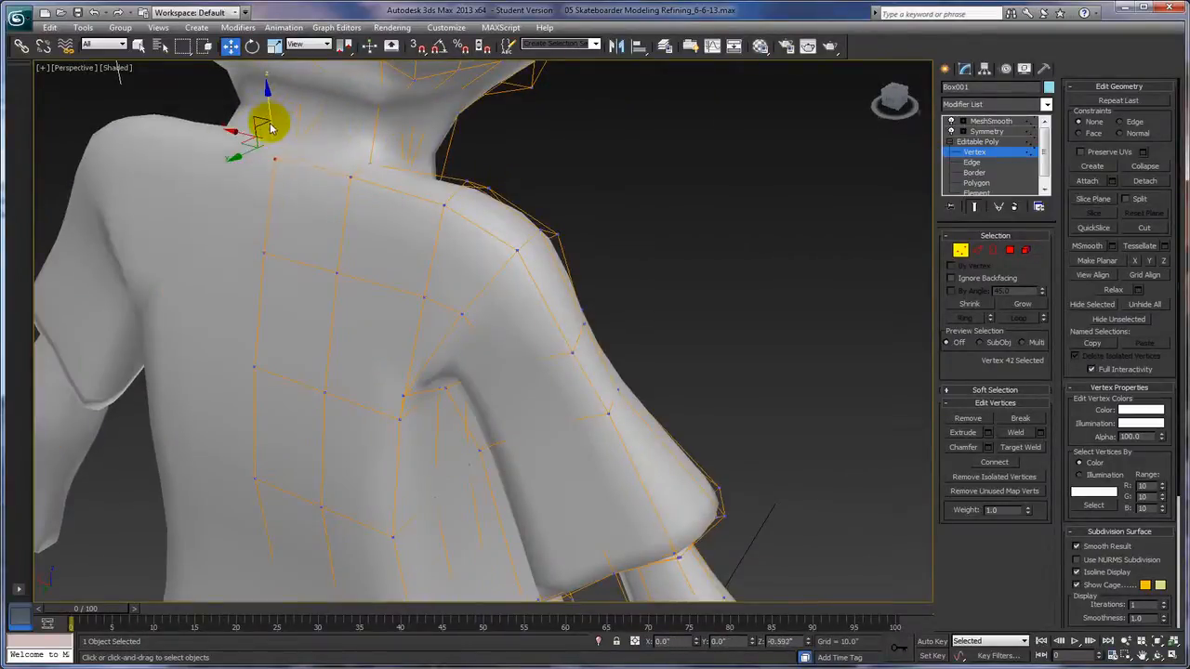
alt+middle_drag(740, 266, 683, 253)
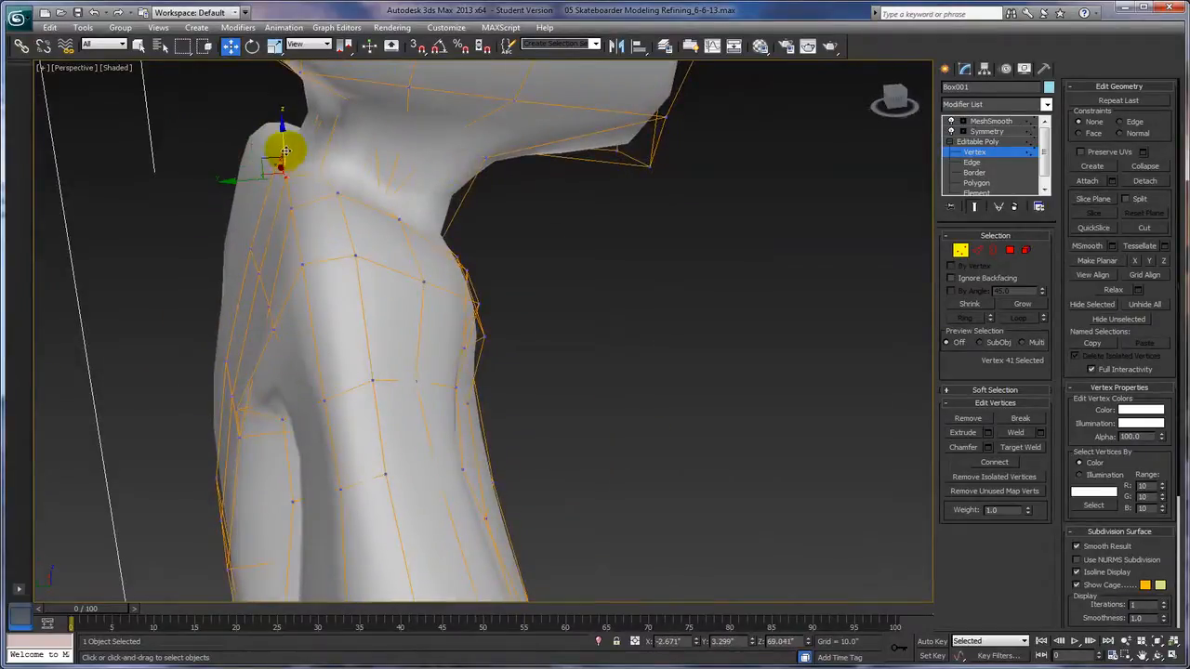
Shift the vertex on the back just behind the armpit forward along Y to about 4.22
mouse_move(695, 315)
alt+middle_down()
mouse_move(725, 316)
mouse_move(767, 345)
mouse_move(711, 308)
alt+middle_up()
click(306, 409)
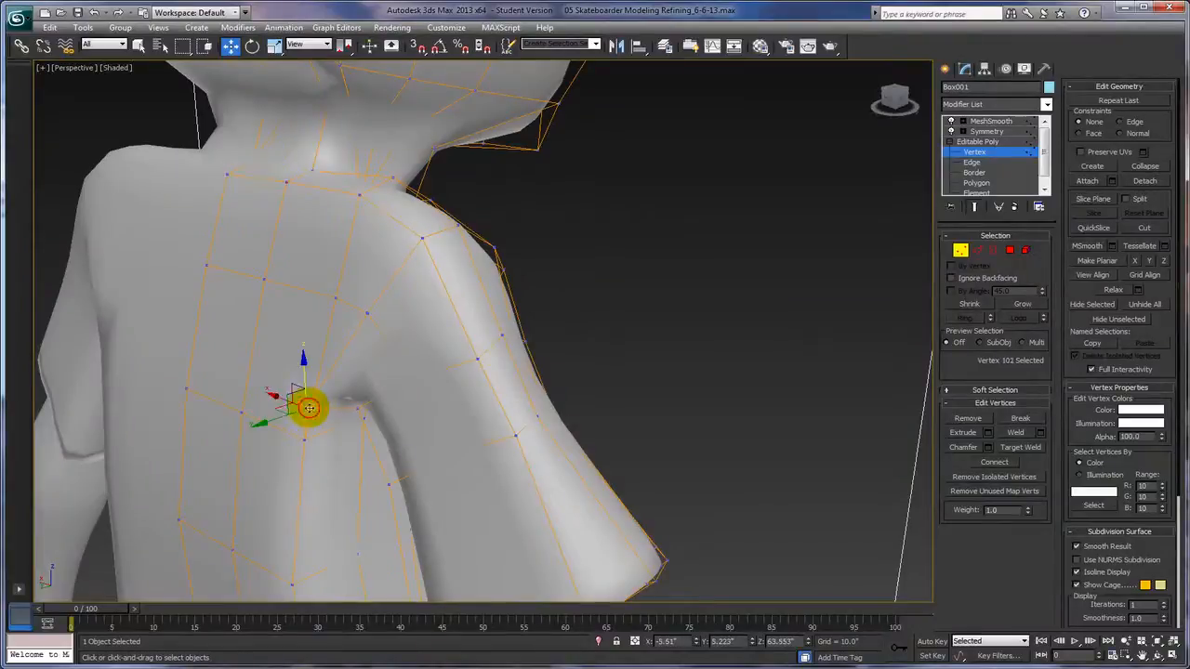
alt+middle_drag(573, 413, 531, 425)
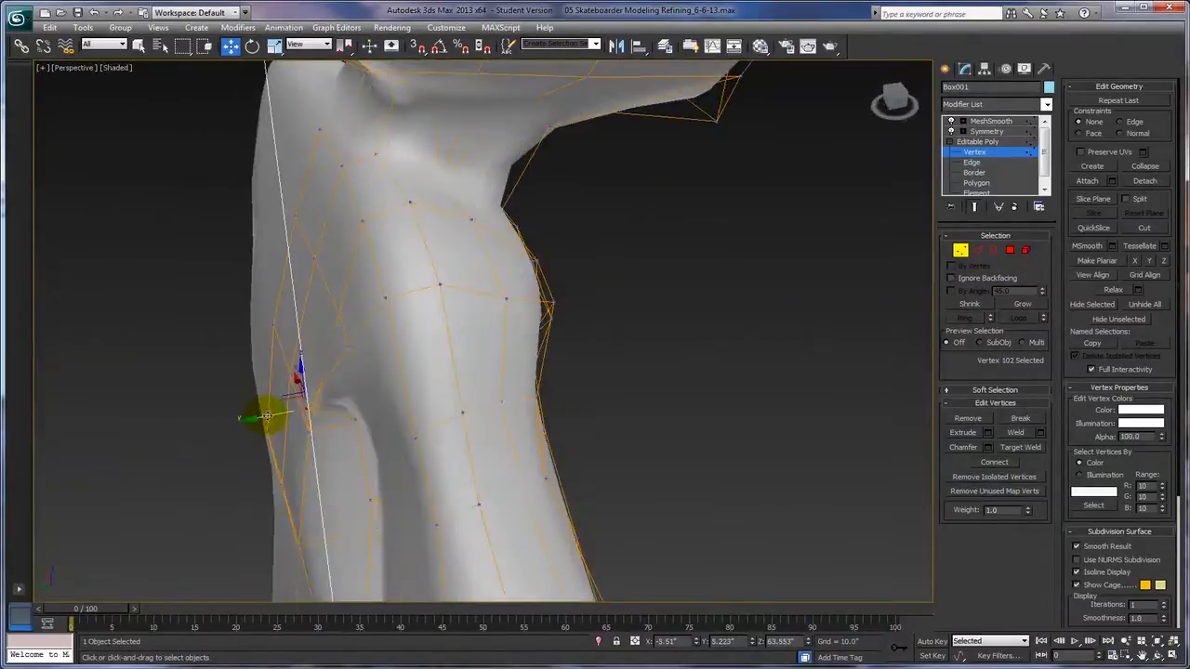
drag(256, 418, 273, 417)
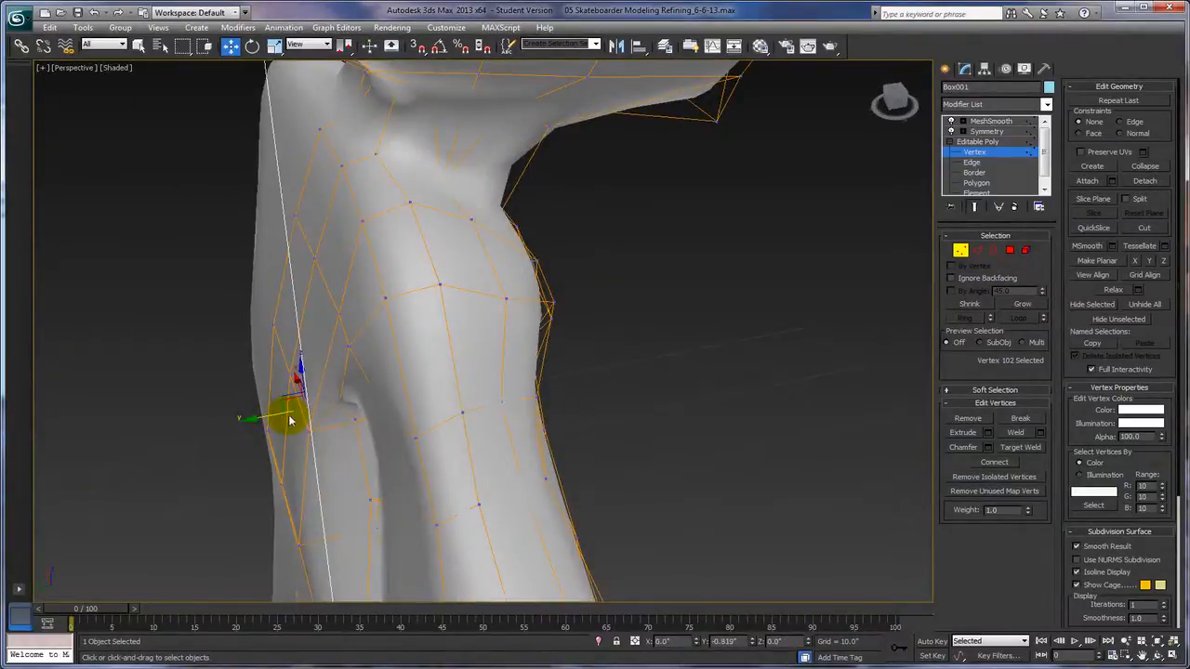
drag(295, 417, 299, 417)
Reposition the two vertices below the rear armpit in the XY plane, bringing the lower one to about X -4.74, Y 4.75
alt+middle_drag(645, 430, 717, 417)
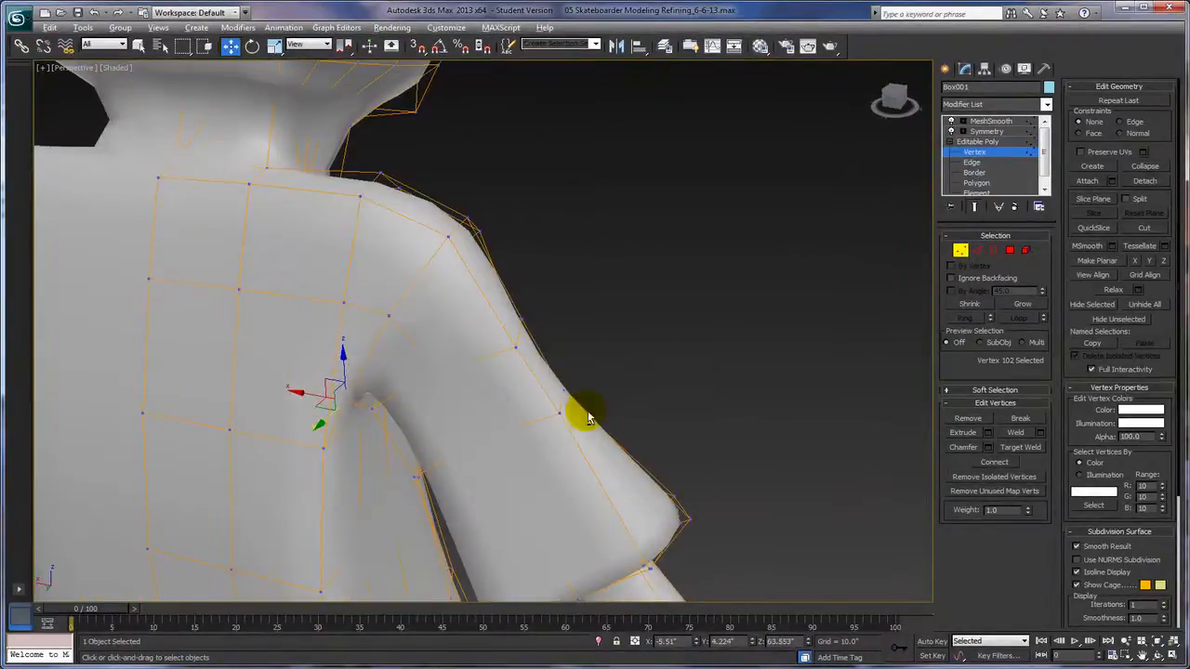
alt+middle_drag(685, 233, 696, 255)
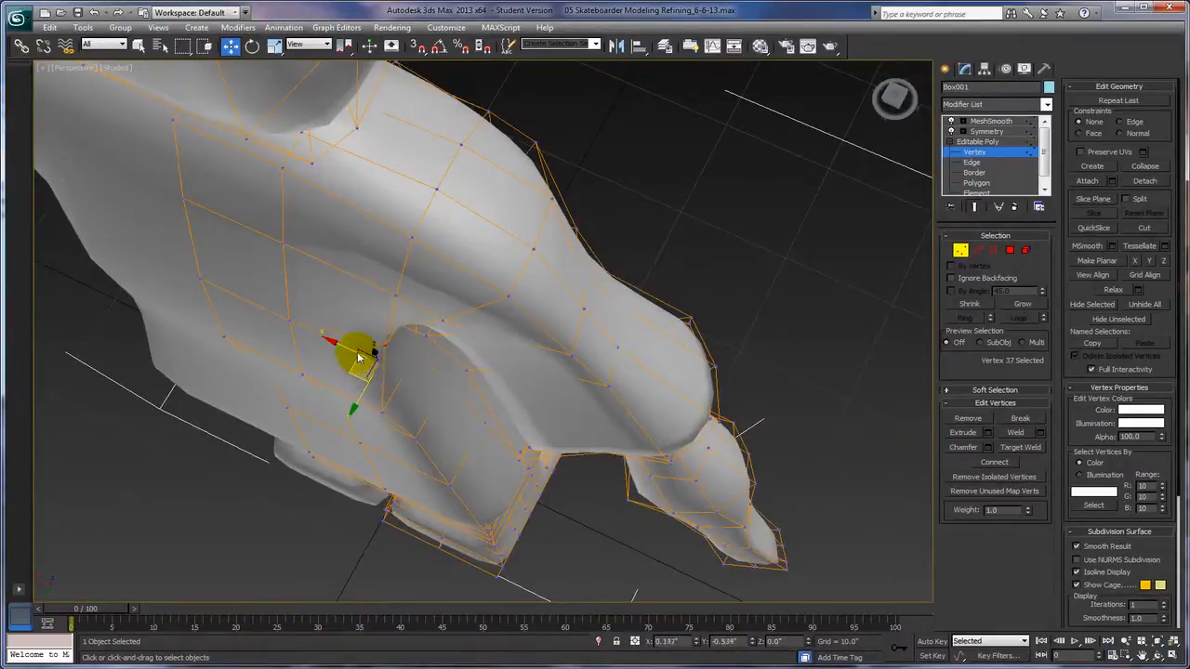
alt+middle_drag(619, 417, 589, 431)
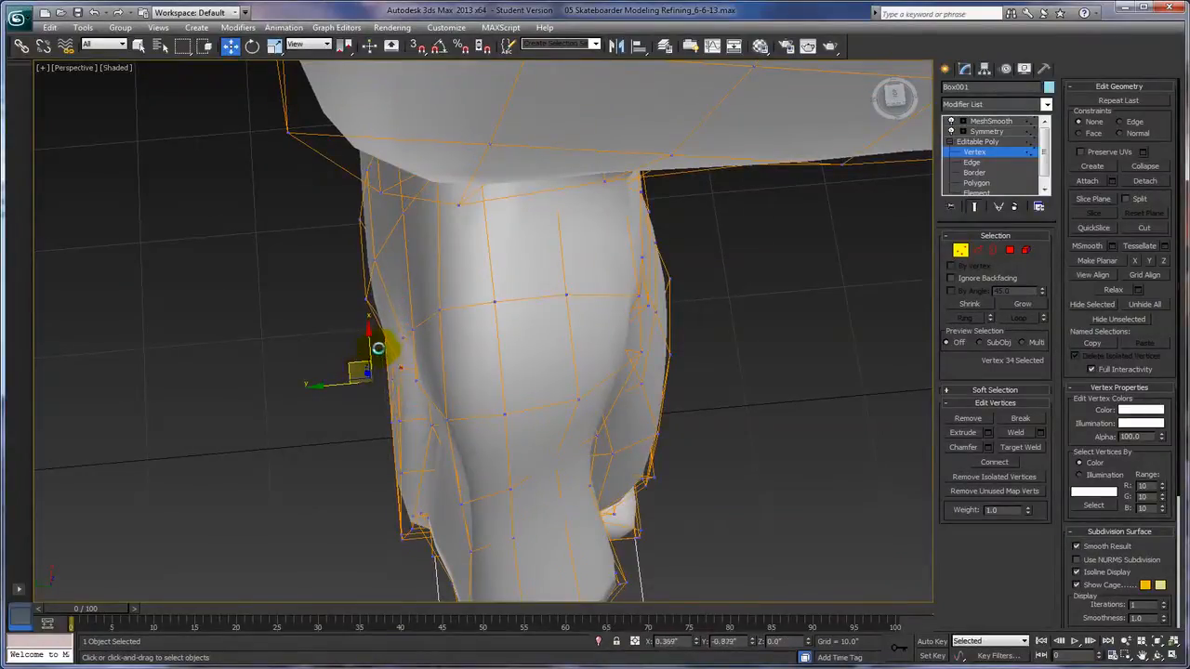
alt+middle_drag(645, 412, 713, 412)
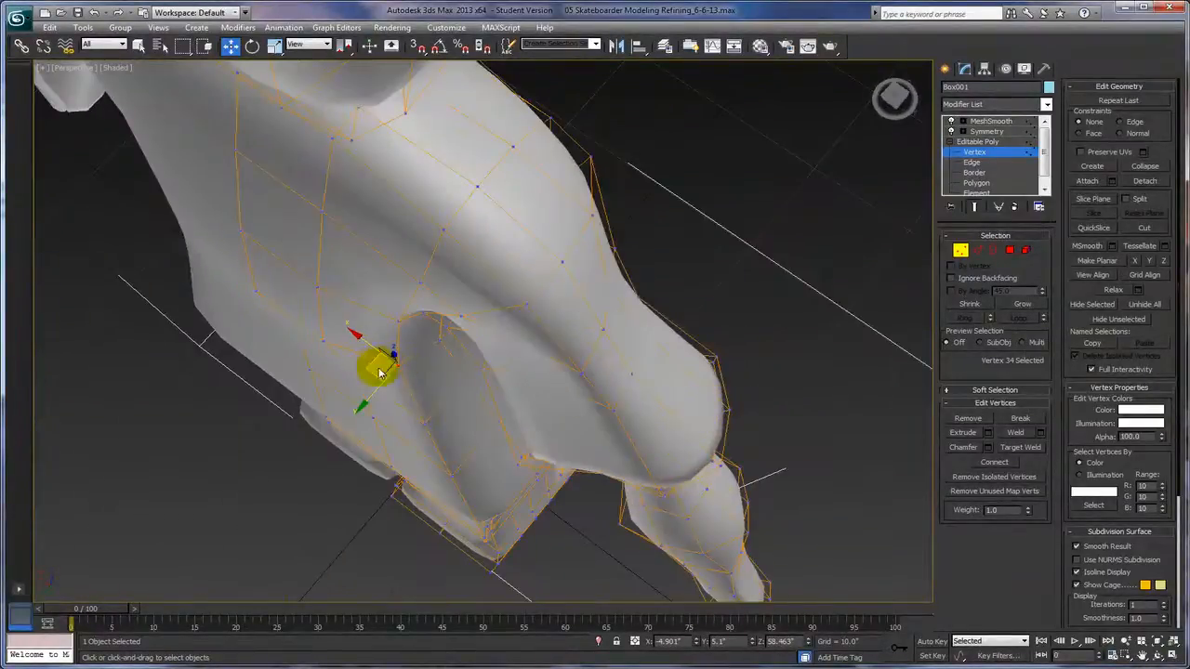
drag(374, 362, 377, 332)
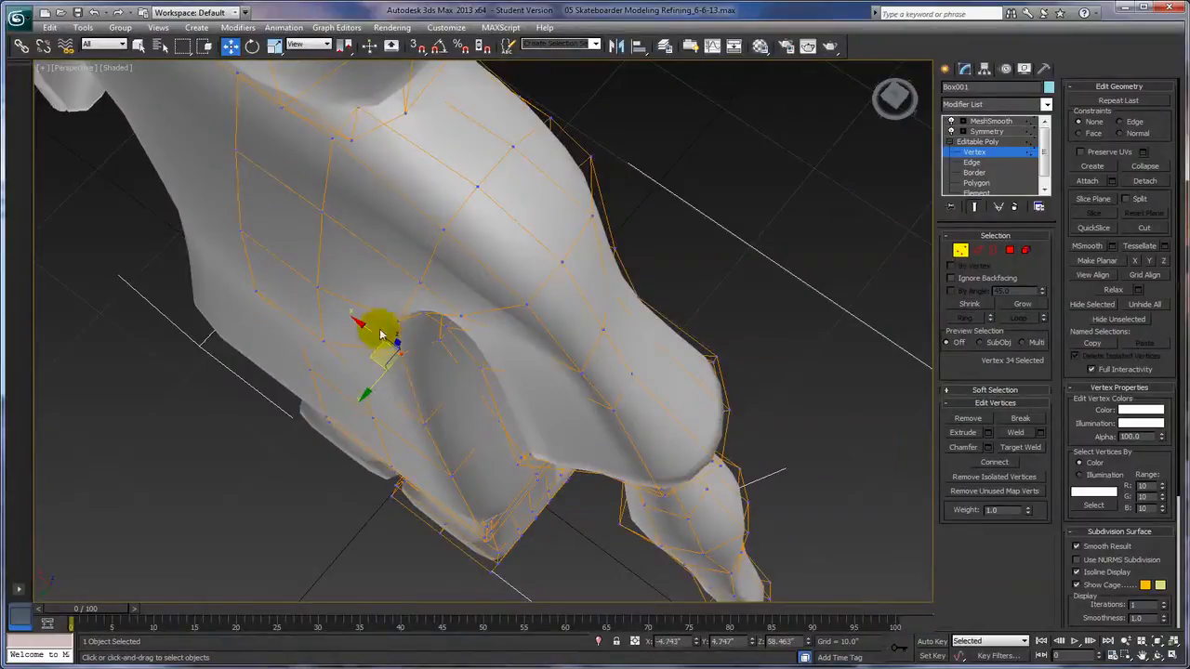
click(371, 322)
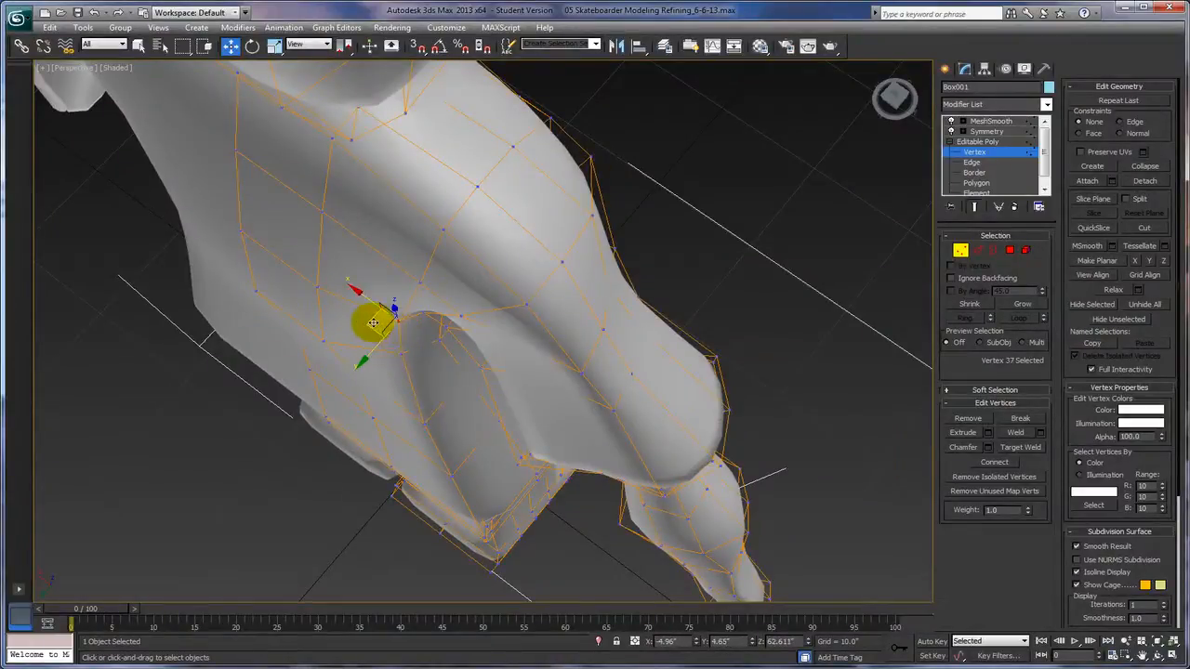
Select the vertices at the lower back of the shirt and shift them in the XY plane to round the back
mouse_move(413, 412)
mouse_down()
mouse_move(437, 438)
mouse_move(398, 419)
mouse_move(394, 402)
mouse_up()
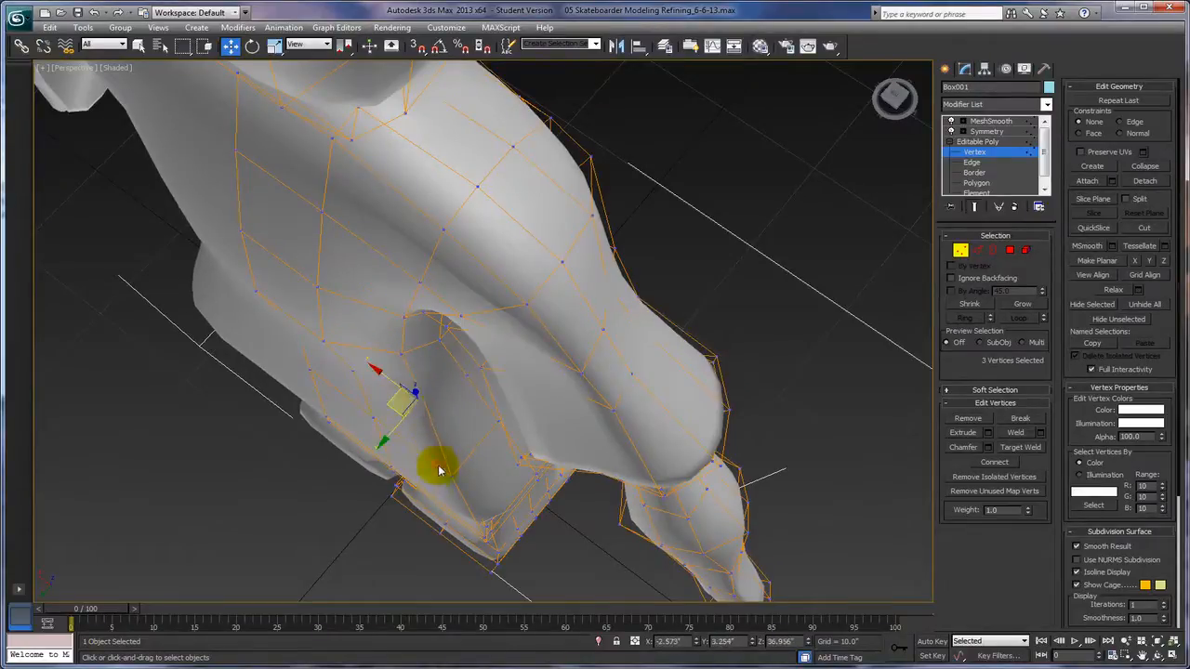
click(429, 469)
drag(425, 482, 417, 452)
Pull the three vertices at the rear side corner of the hem inward to about X -7.86, Y 5.37
alt+middle_drag(478, 531, 589, 517)
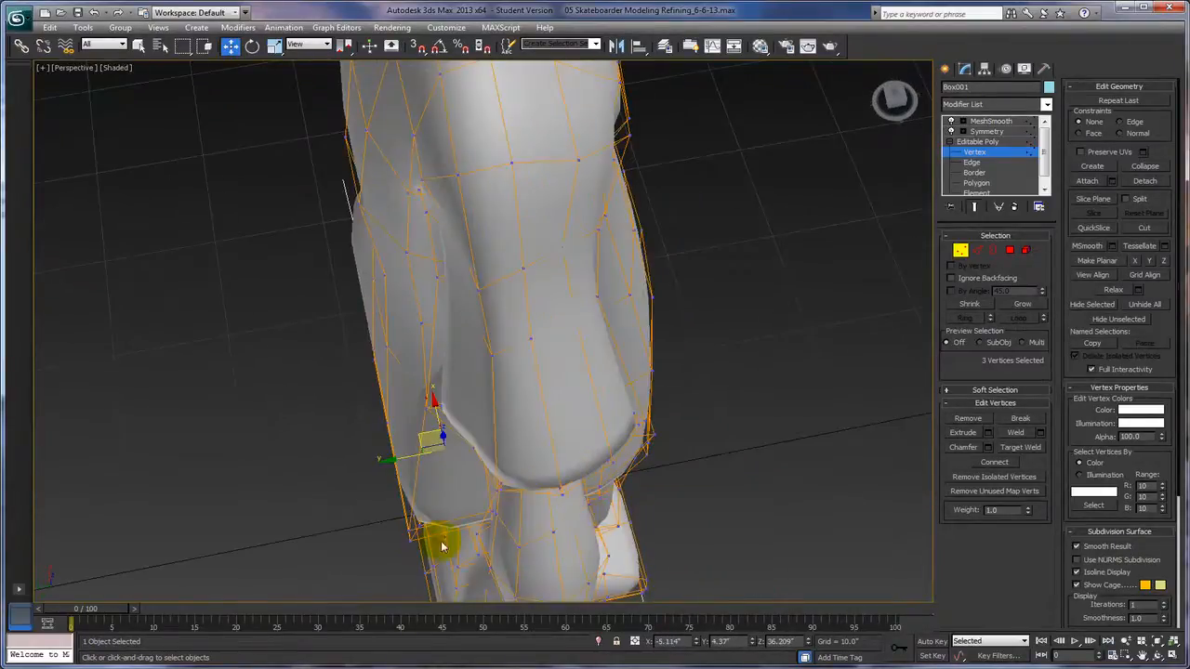
alt+middle_drag(395, 517, 415, 533)
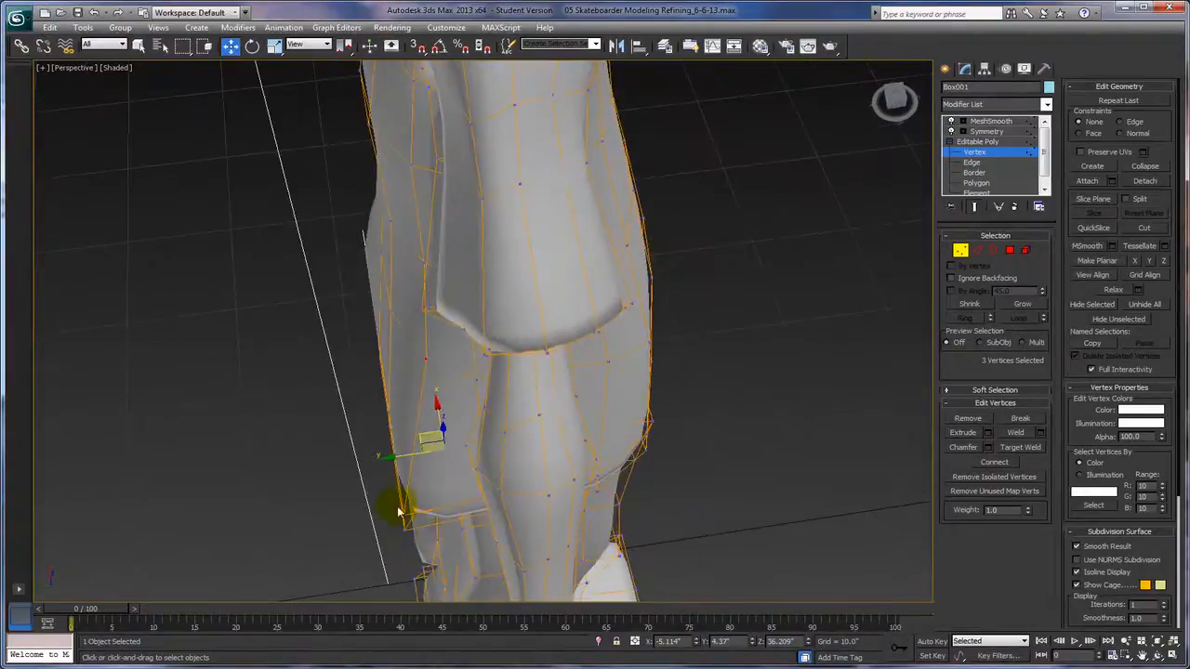
alt+middle_drag(574, 521, 638, 521)
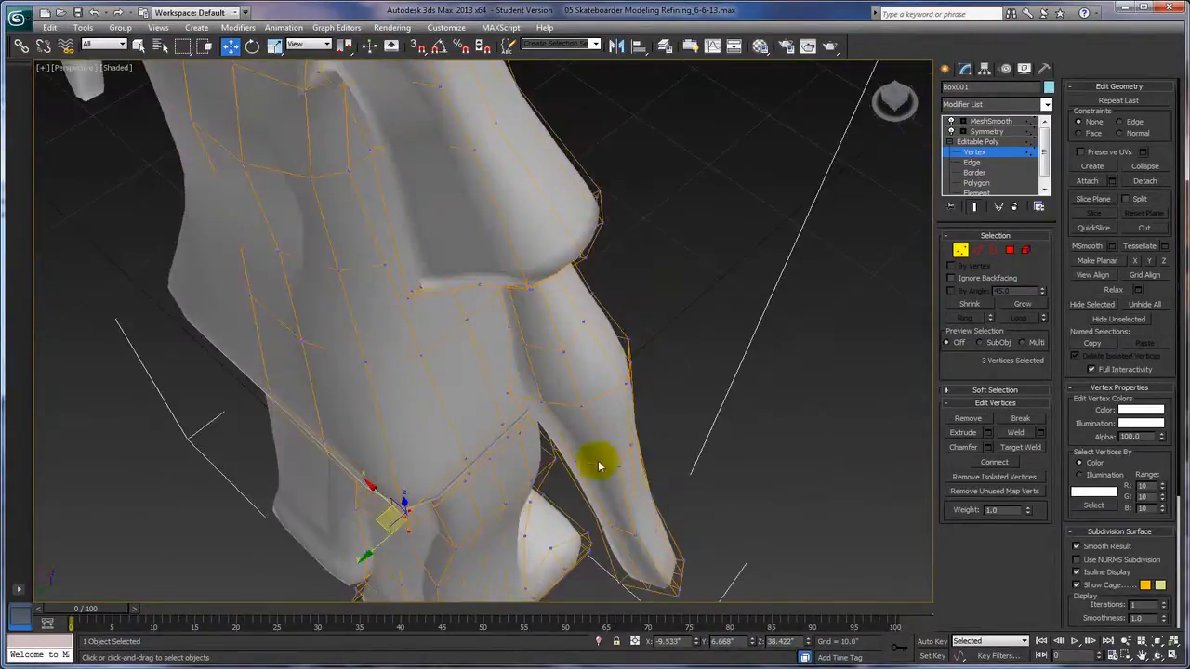
alt+middle_drag(717, 470, 744, 499)
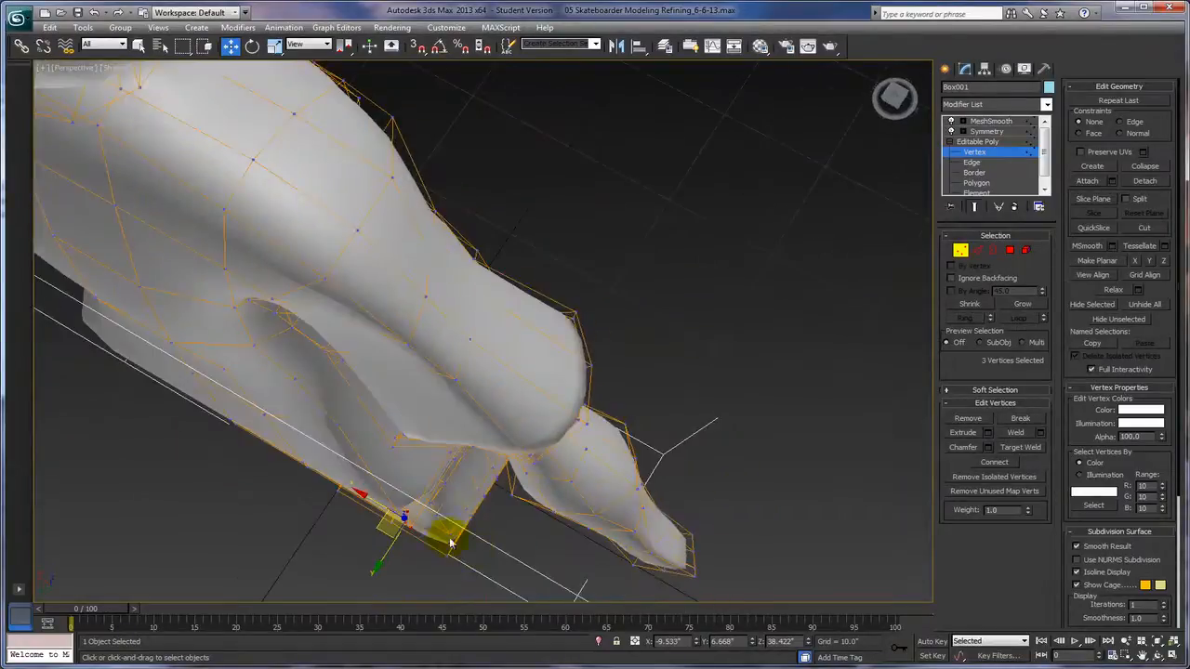
drag(381, 527, 370, 489)
Shift the two vertices on the front side of the belly outward, the lower to about X -7.57 and the upper to about X -6.12
alt+middle_drag(579, 478, 547, 361)
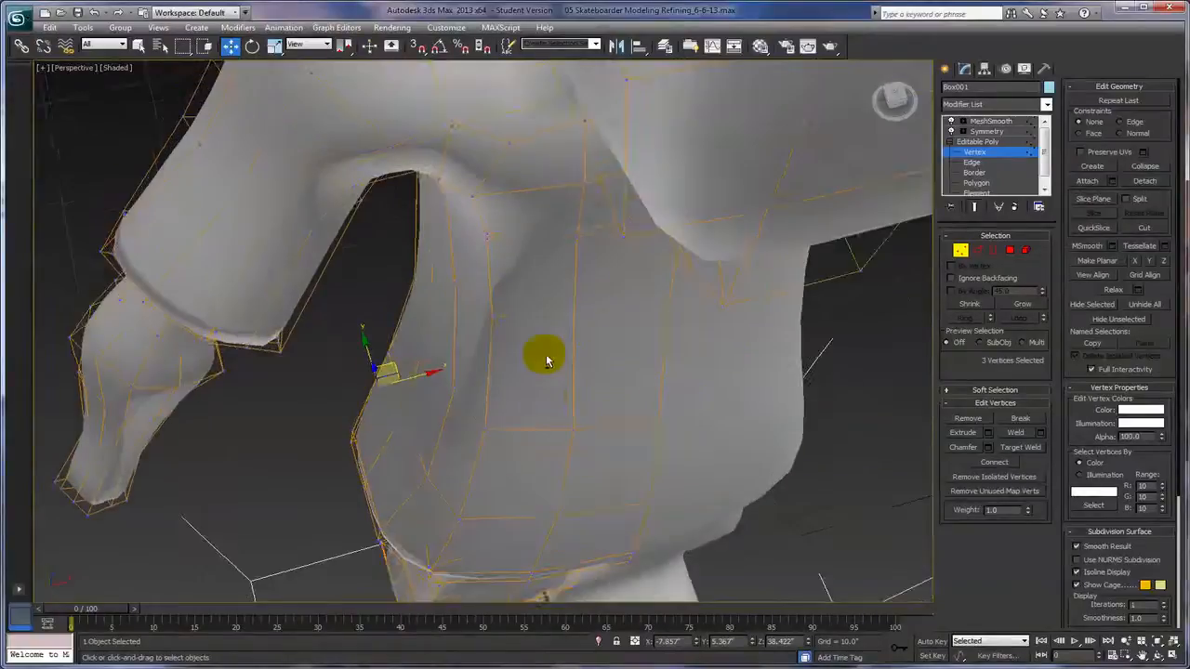
click(437, 491)
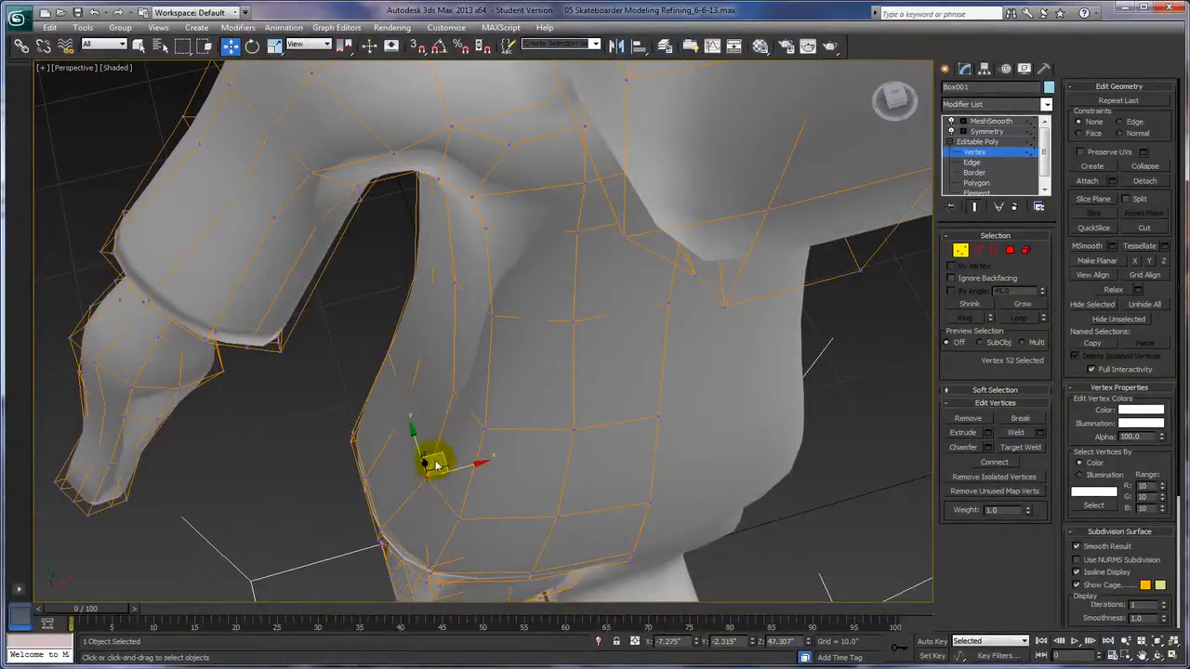
drag(430, 463, 431, 461)
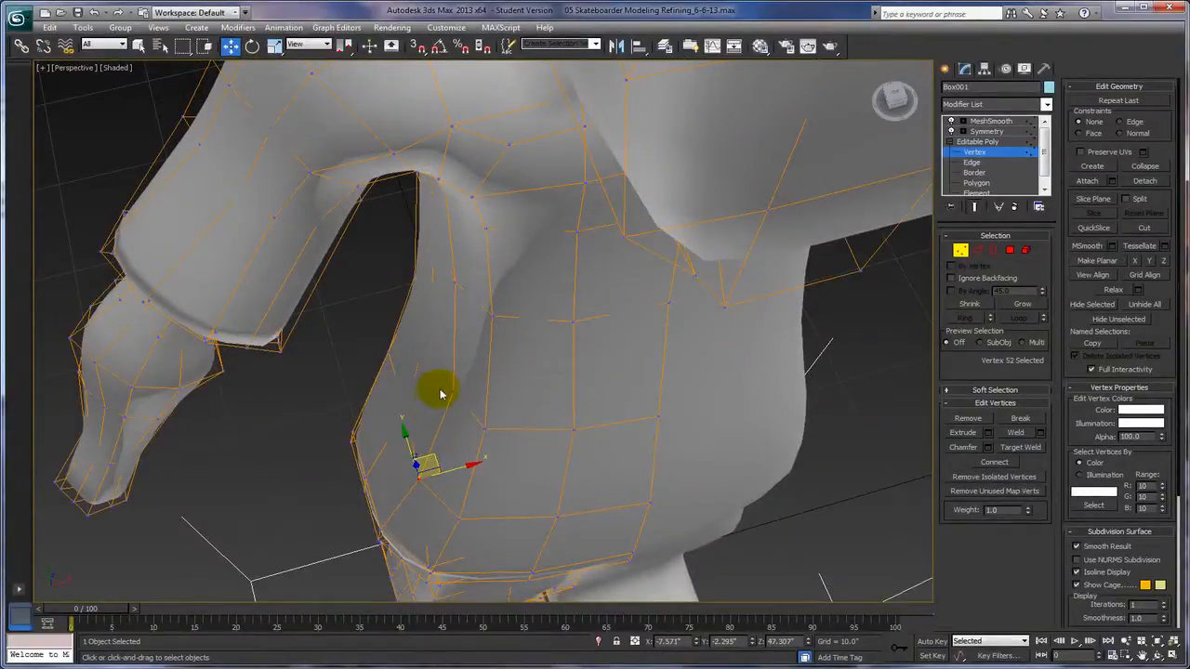
click(459, 398)
drag(466, 372, 453, 385)
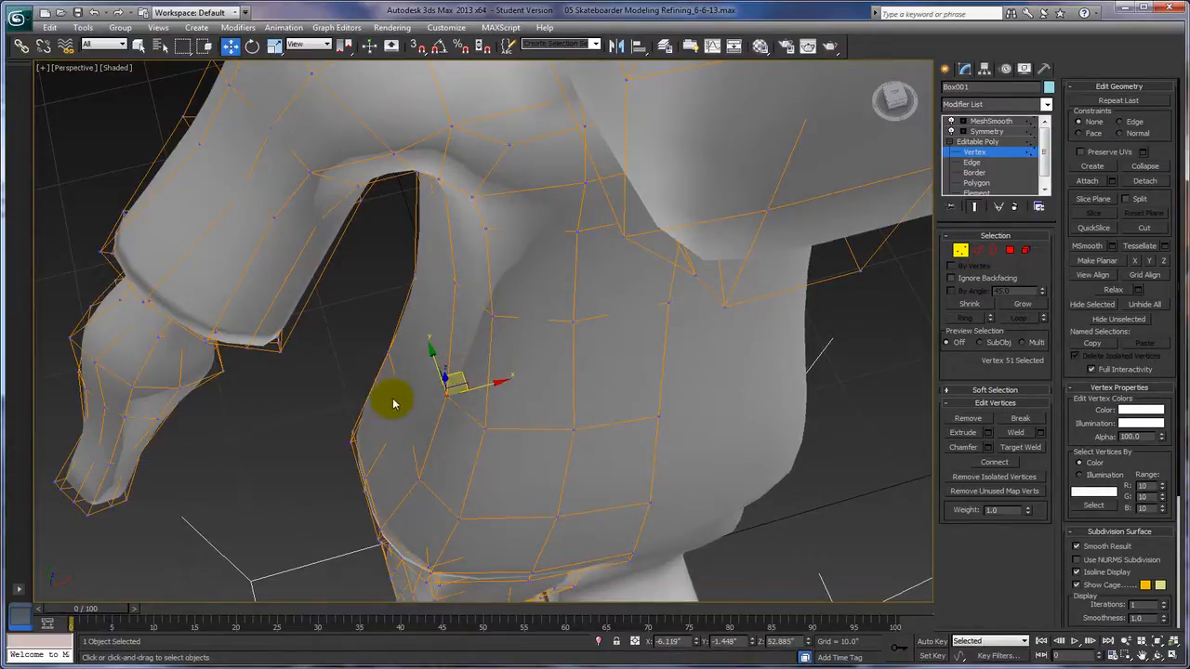
Move the side vertices of the shirt beside the belly slightly in the XY plane to round the waist
ctrl+click(413, 419)
ctrl+click(397, 372)
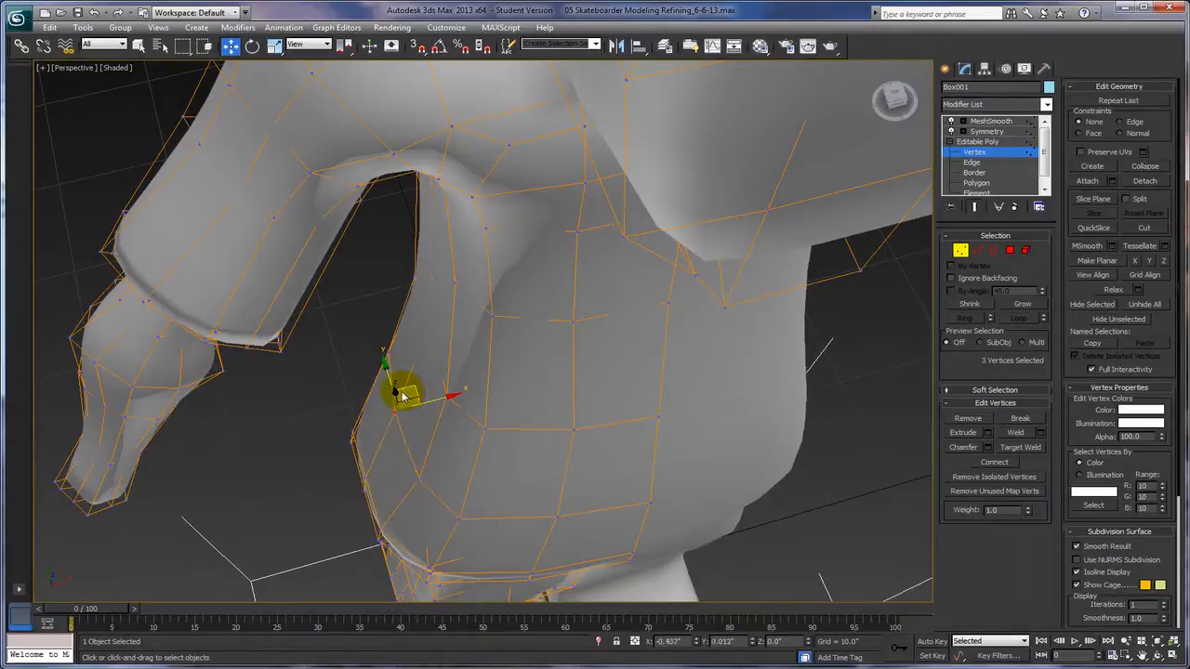
drag(406, 395, 335, 423)
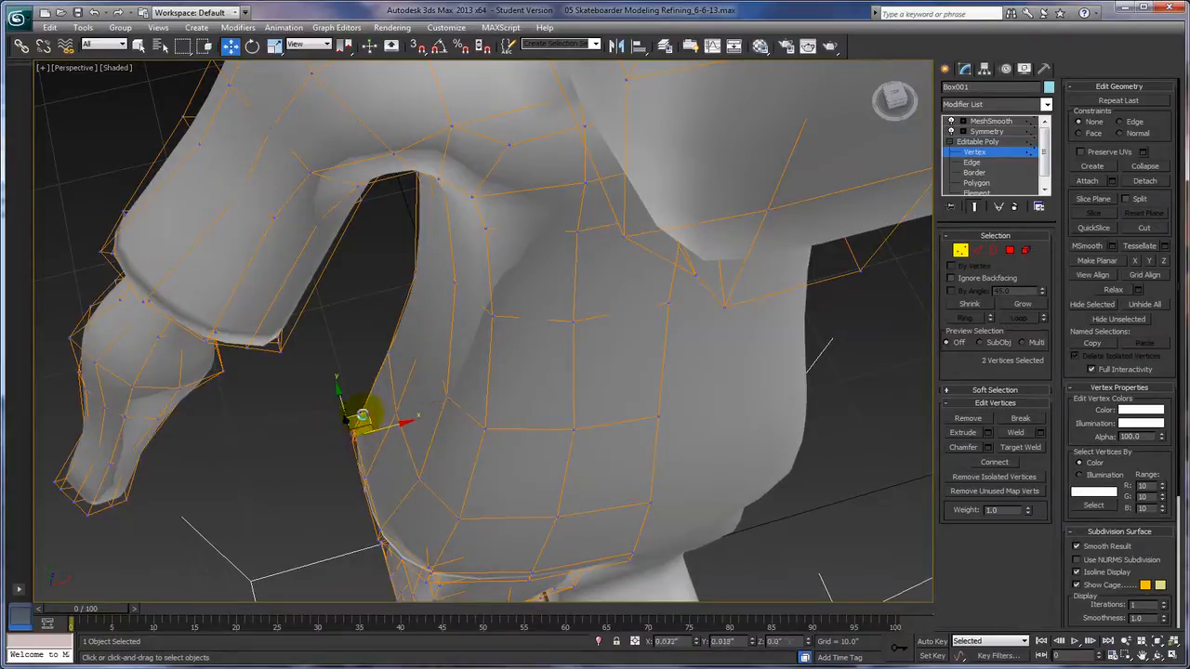
alt+middle_drag(369, 423, 573, 459)
alt+middle_drag(380, 483, 334, 470)
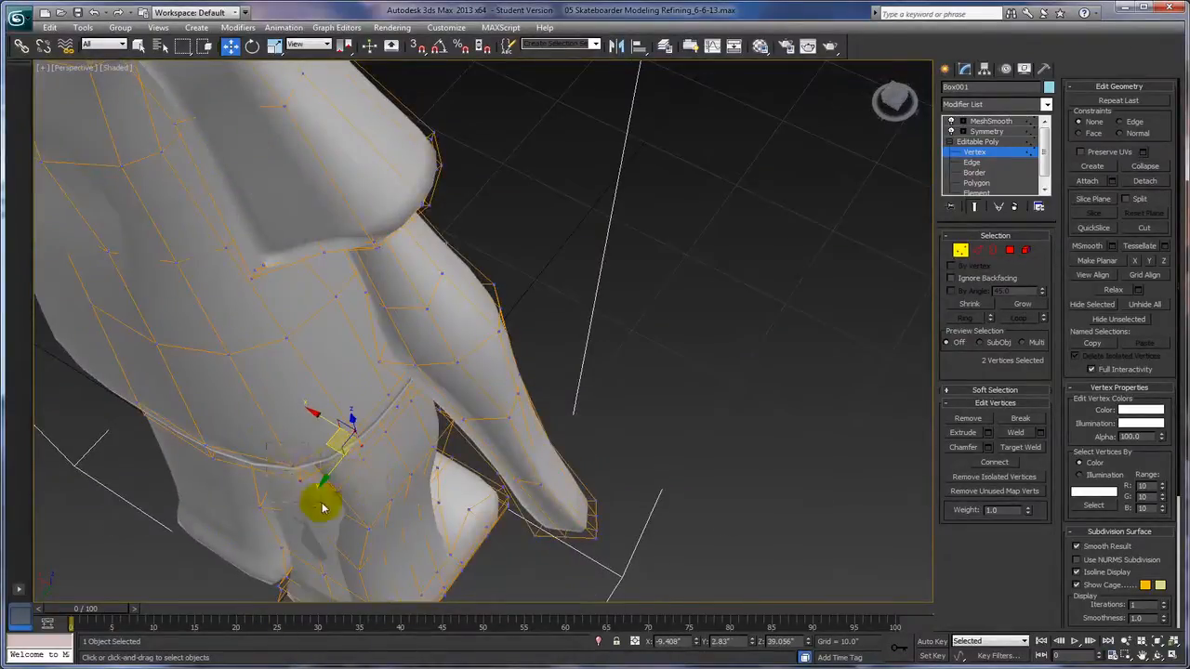
drag(318, 492, 353, 523)
alt+middle_drag(380, 534, 380, 484)
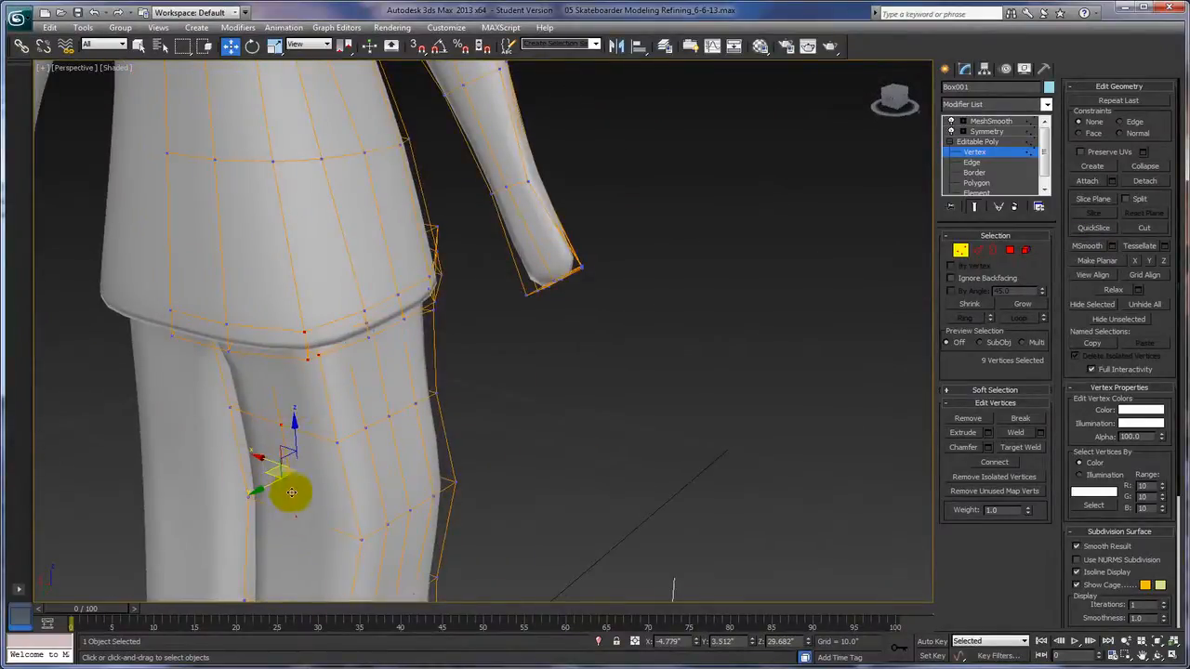
alt+middle_drag(512, 485, 549, 463)
click(558, 484)
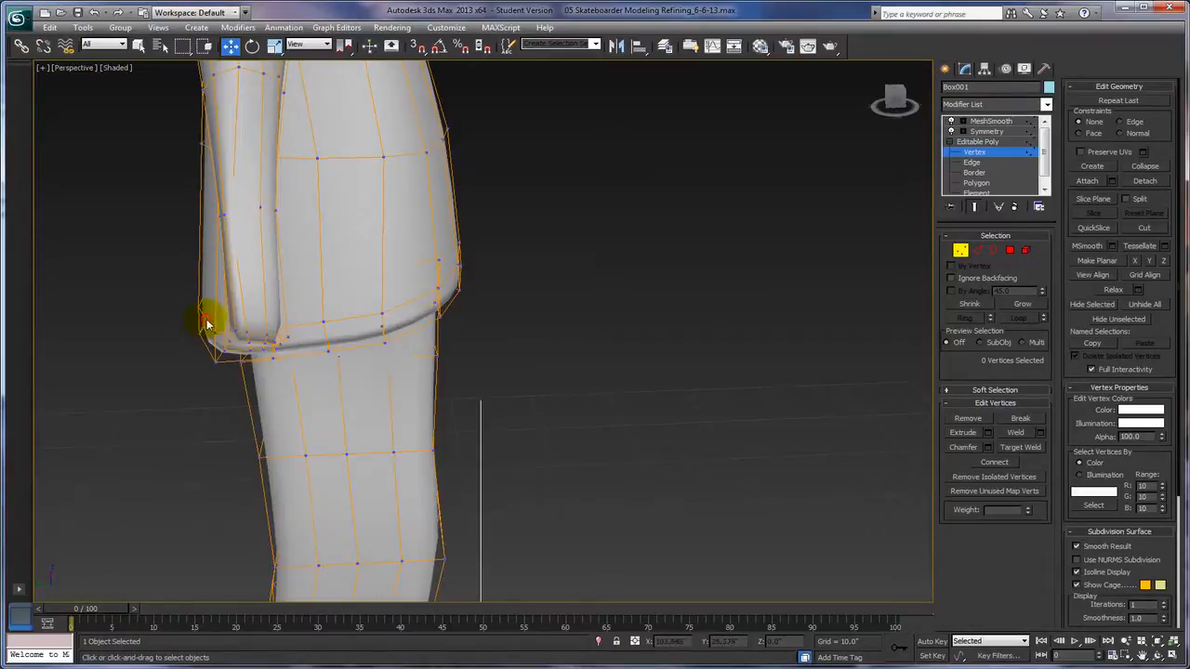
Reposition the rear hem vertices at about X -6.65, Y 5.80 and nudge the three hem vertices nearer the back's centre along Y
drag(221, 375, 223, 383)
alt+middle_drag(638, 504, 609, 507)
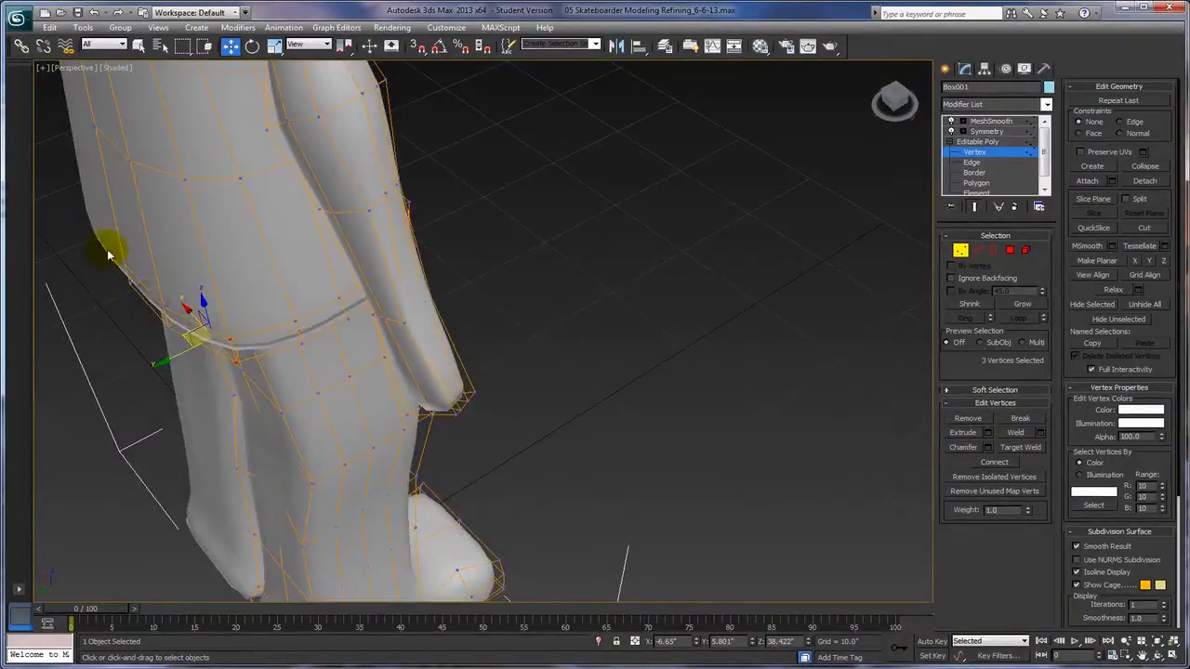
drag(144, 307, 78, 299)
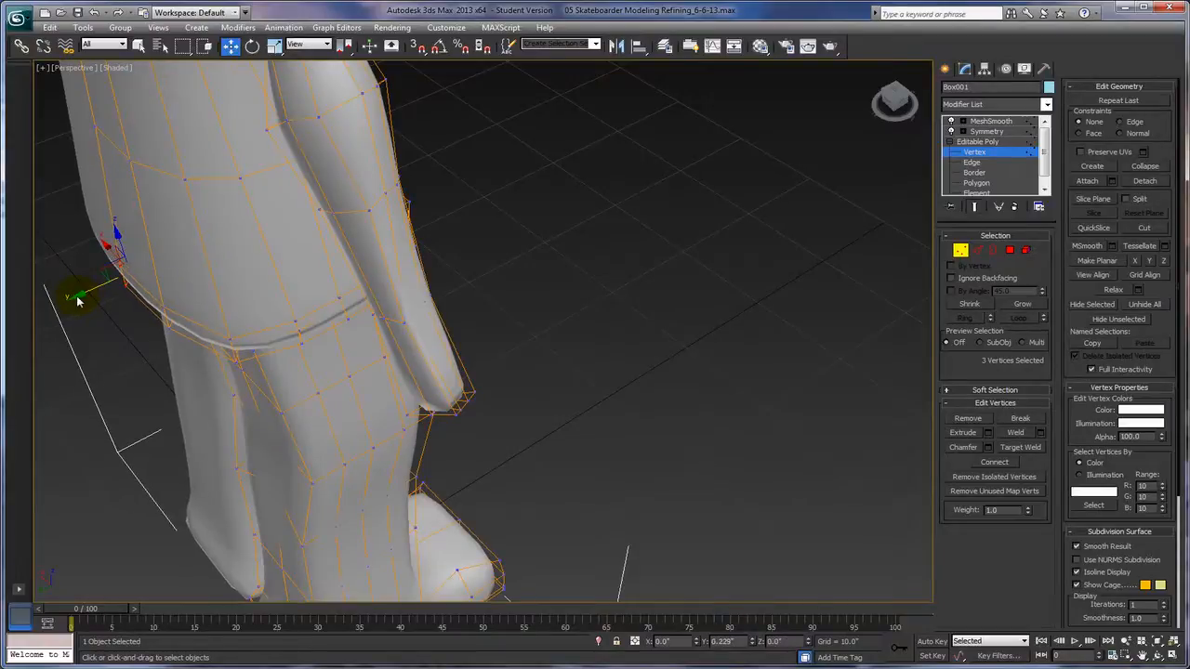
Push the lower-back vertex above the hem backward along Y by about 0.5
mouse_move(278, 319)
alt+middle_down()
mouse_move(332, 385)
mouse_move(279, 324)
alt+middle_up()
click(207, 273)
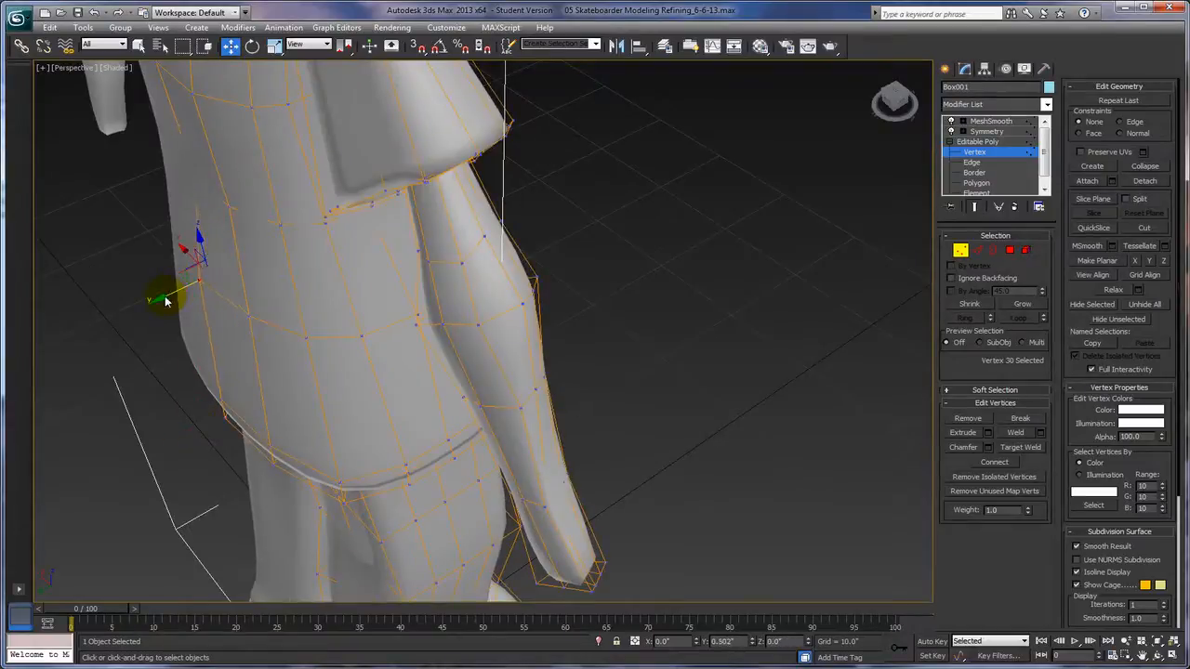
alt+middle_drag(450, 290, 509, 367)
Refine the two rear shoulder vertices, lowering the inner one and shifting both along Y, the outer to about Y 3.86
alt+middle_drag(537, 299, 545, 368)
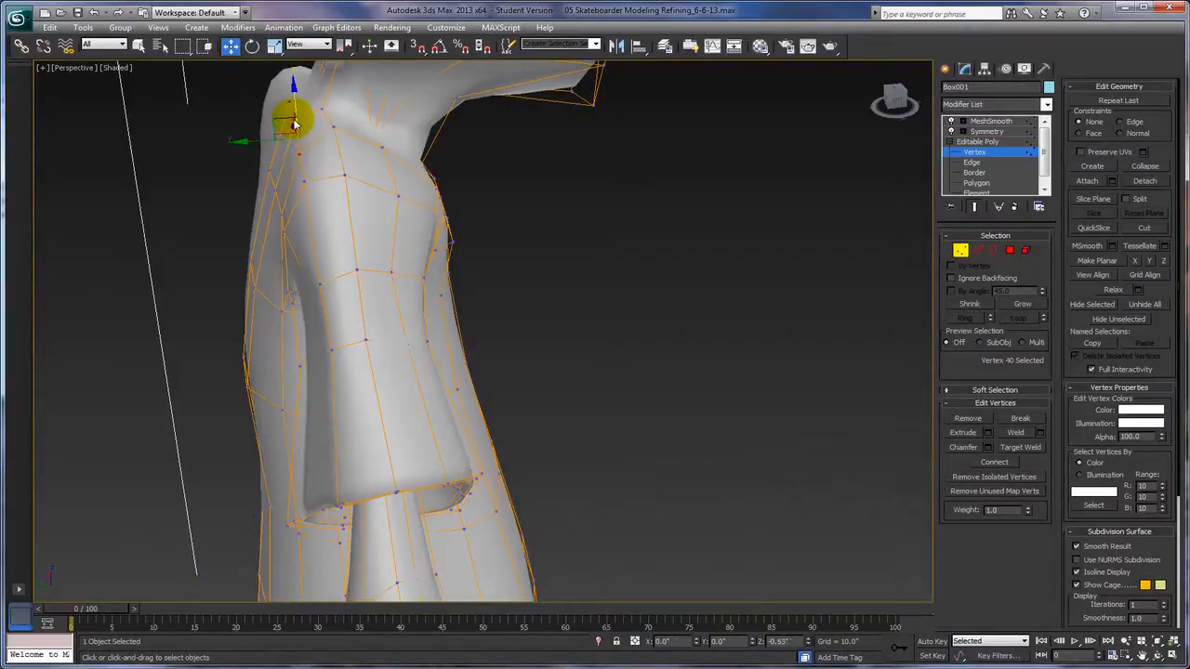
click(307, 186)
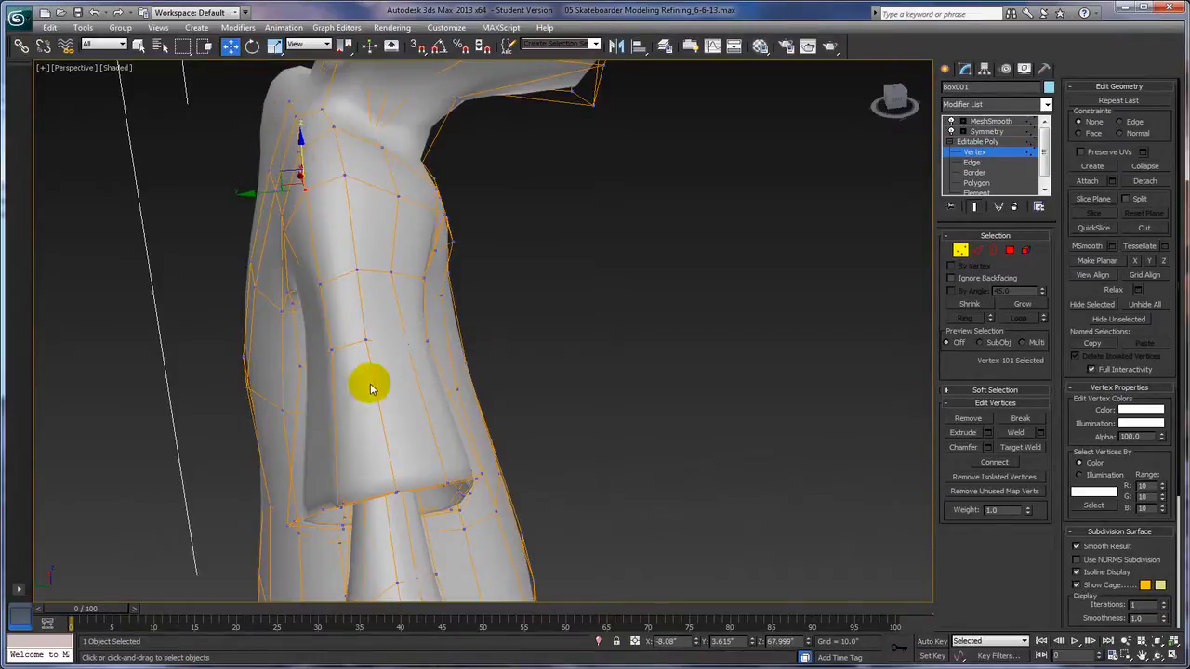
alt+middle_drag(369, 390, 353, 372)
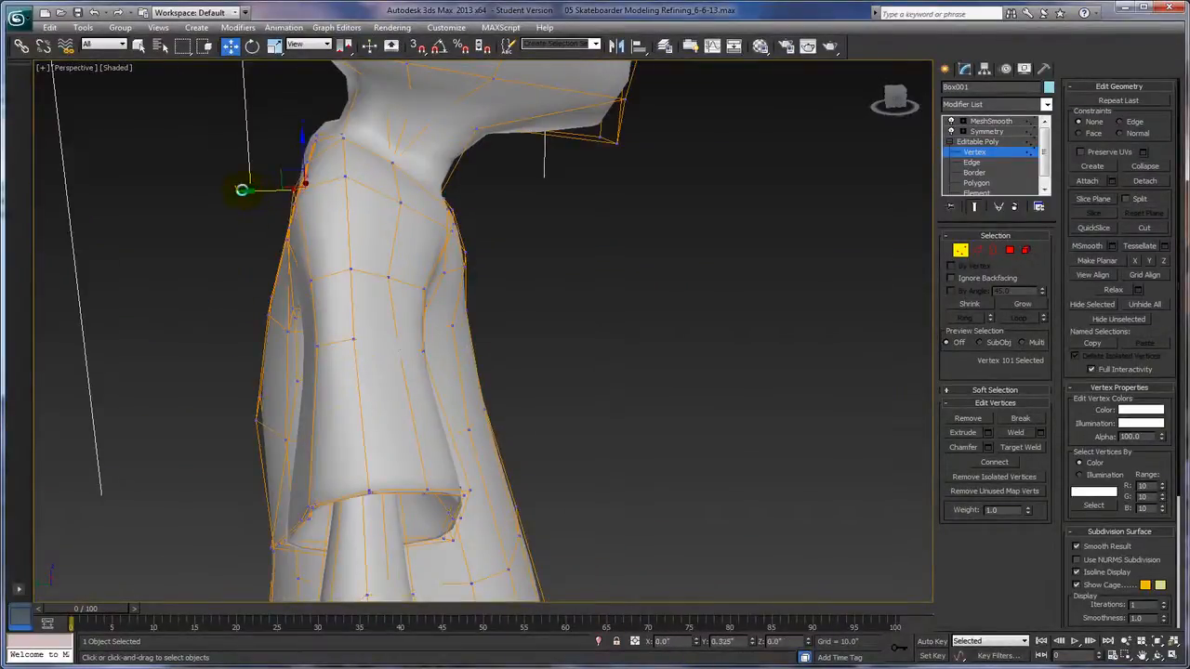
alt+middle_drag(554, 390, 571, 418)
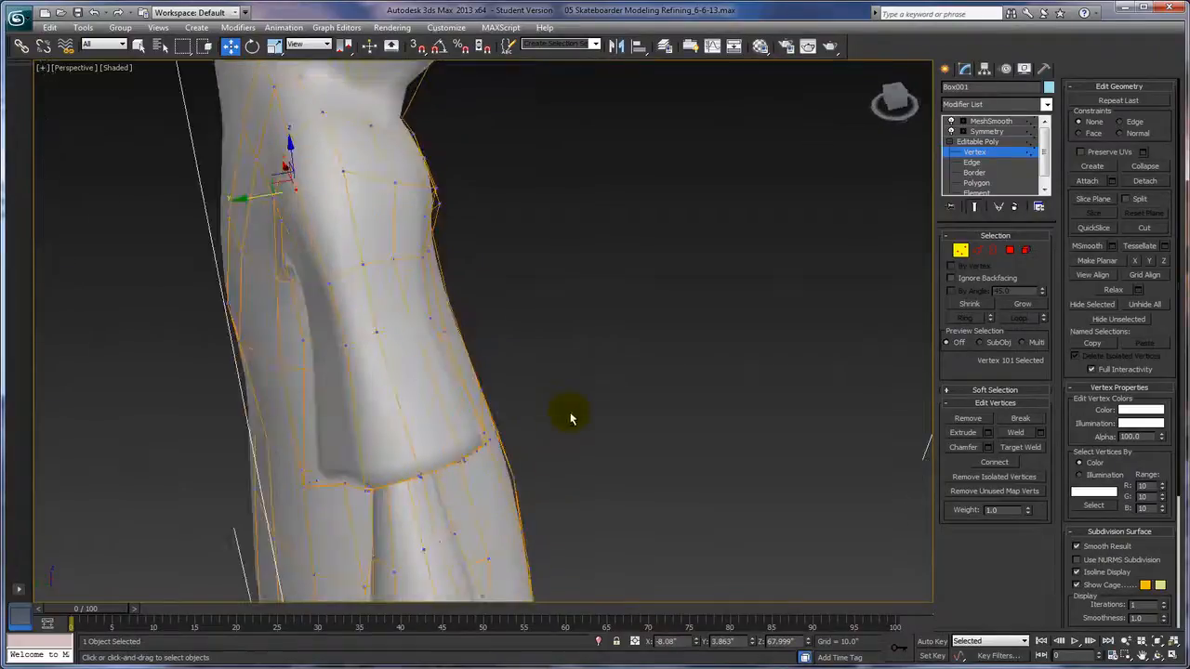
click(279, 127)
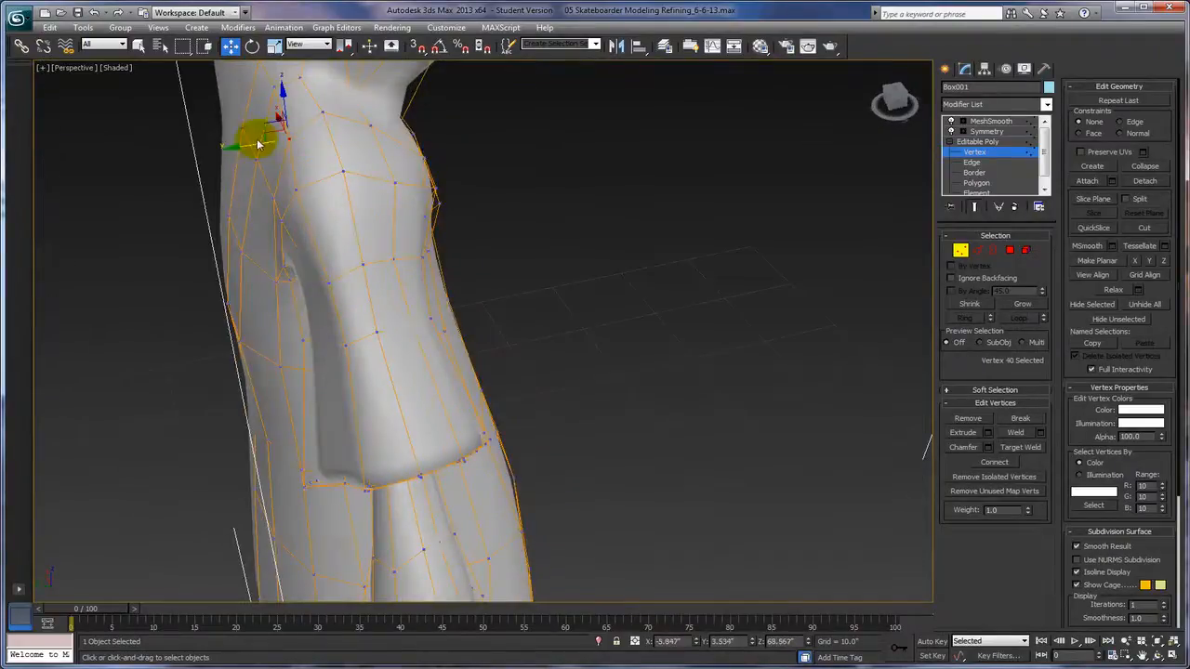
drag(247, 145, 245, 146)
Shift the two neighbouring upper-back vertices between the shoulder and spine slightly along Y
alt+middle_drag(466, 265, 341, 353)
click(362, 396)
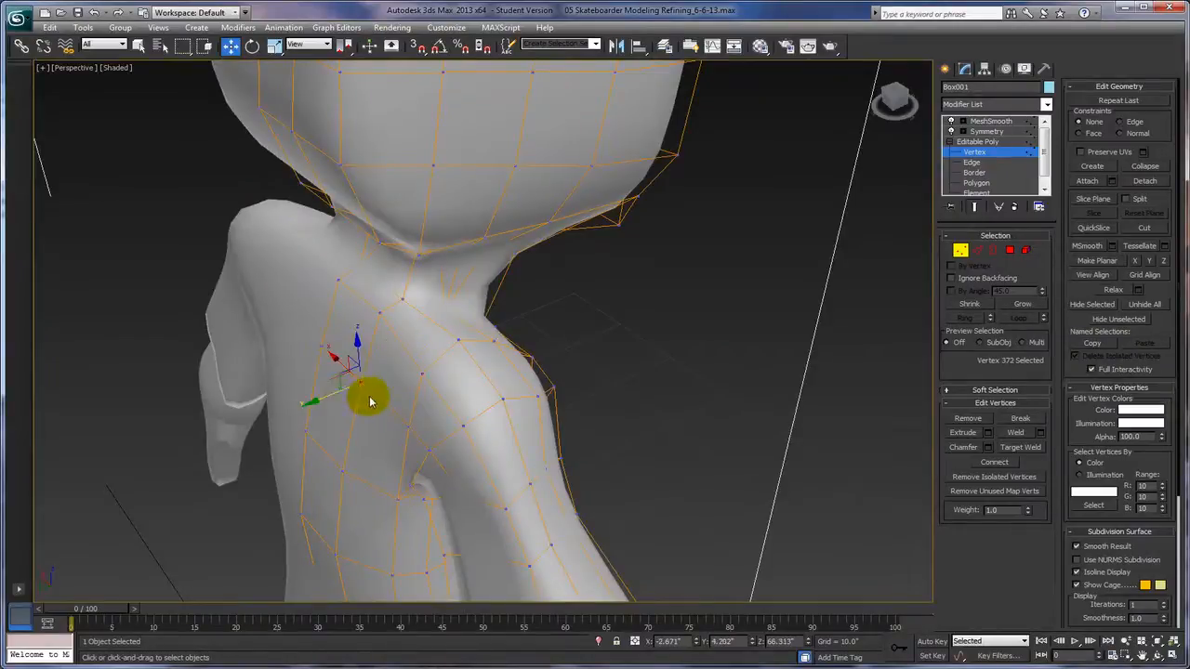
drag(325, 397, 313, 372)
click(312, 333)
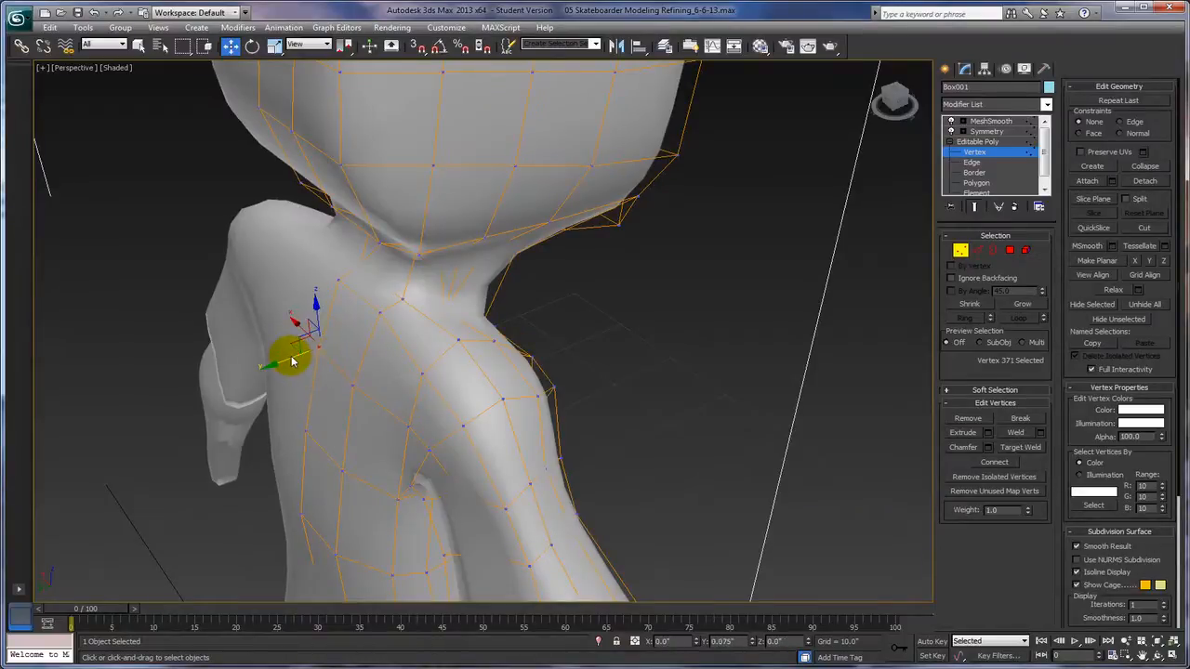
Shift the upper-back vertex beside the rear armpit along Y to about 4.52
mouse_move(651, 411)
alt+middle_down()
mouse_move(619, 388)
mouse_move(637, 378)
mouse_move(679, 414)
mouse_move(725, 427)
mouse_move(635, 399)
alt+middle_up()
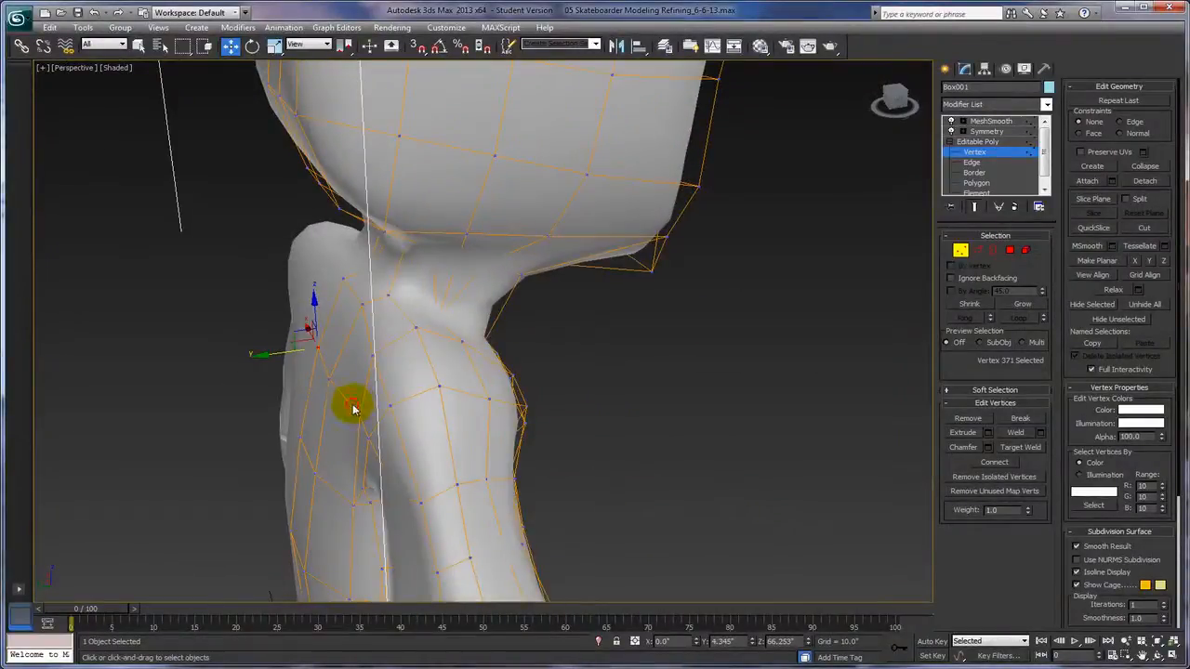
click(362, 427)
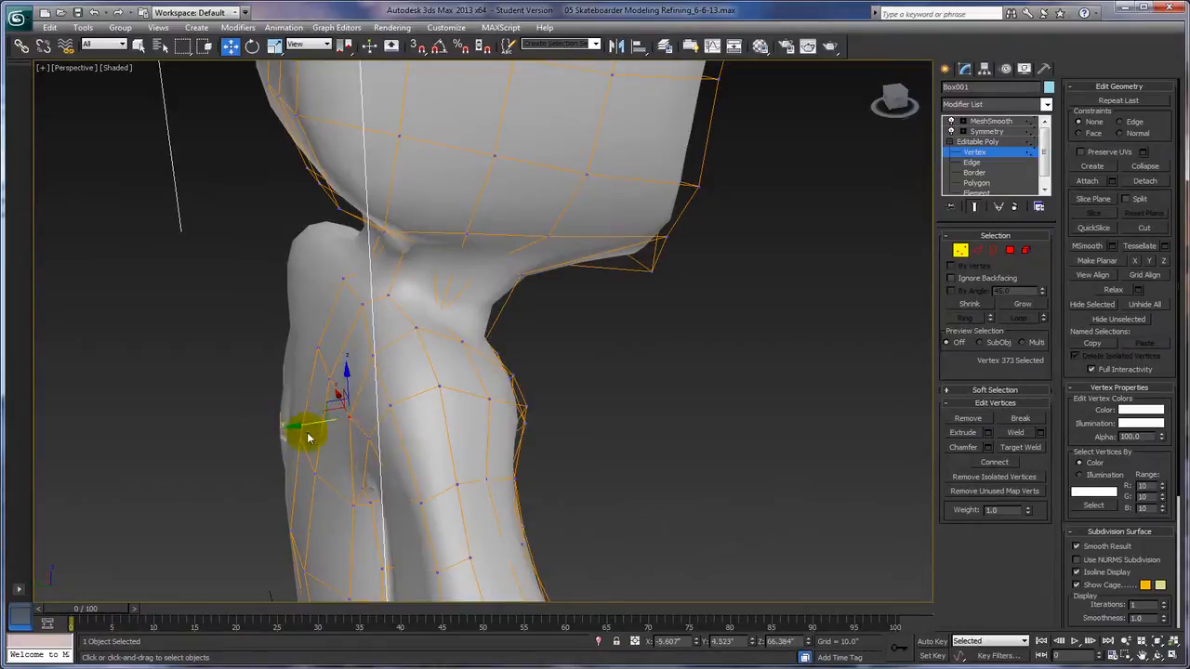
alt+middle_drag(675, 535, 638, 515)
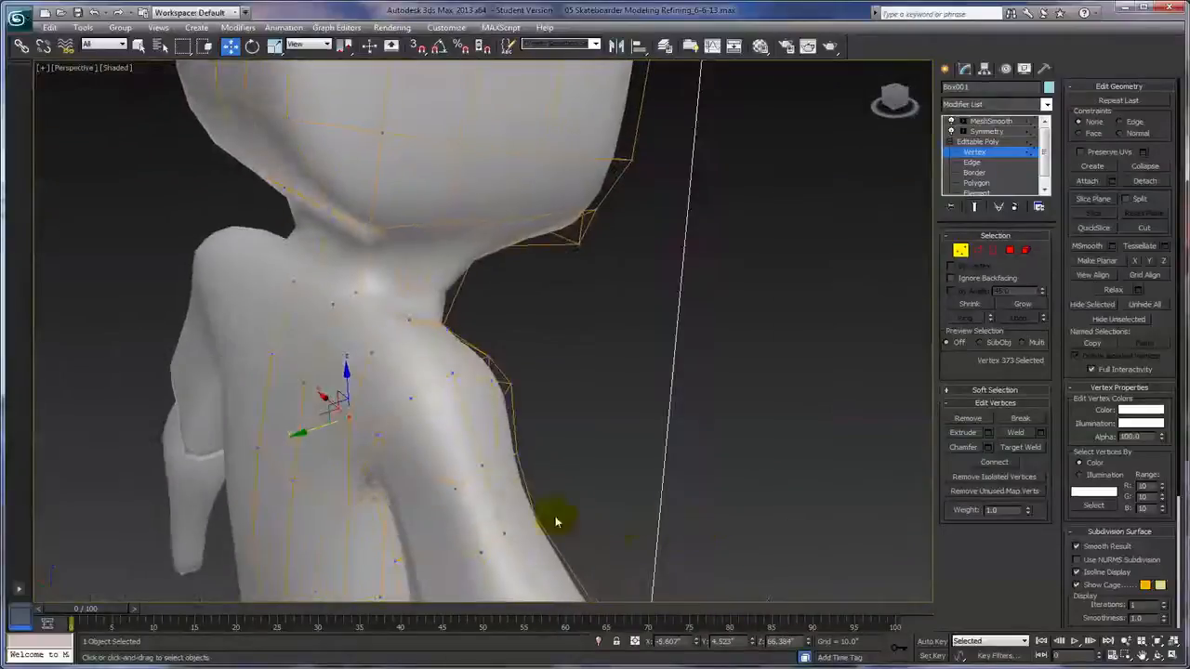
Ignore backfacing vertices when selecting and shift the rear sleeve vertex below the armpit along Y to about 4.20
drag(403, 484, 359, 504)
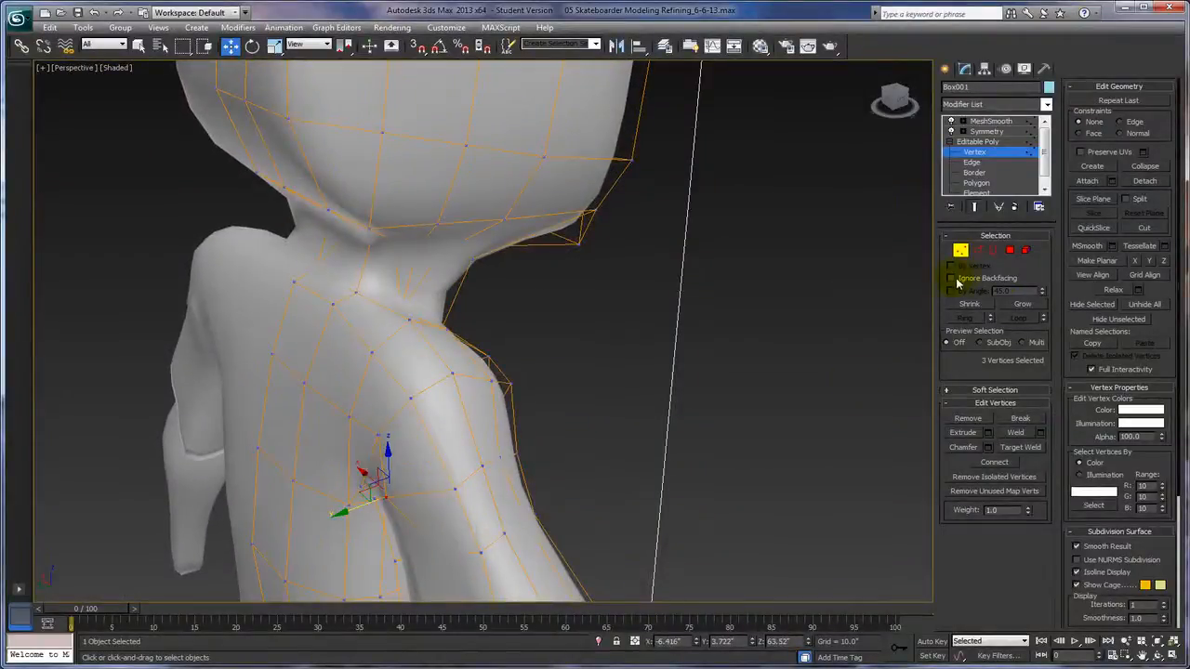
alt+middle_drag(745, 379, 756, 338)
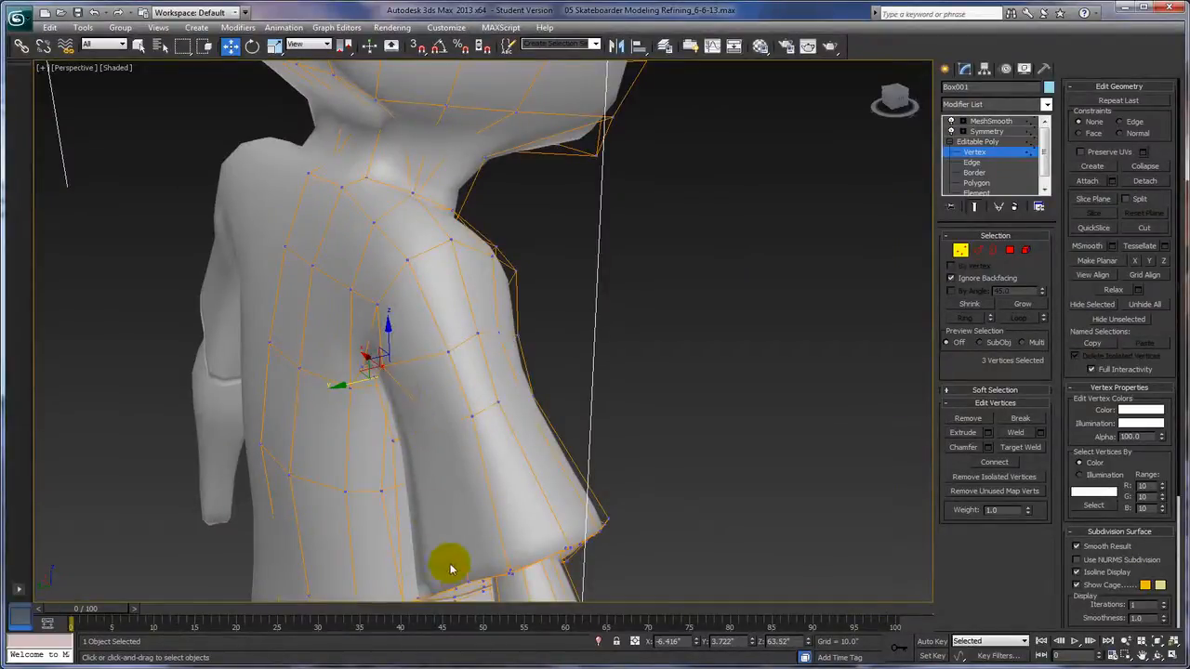
click(423, 418)
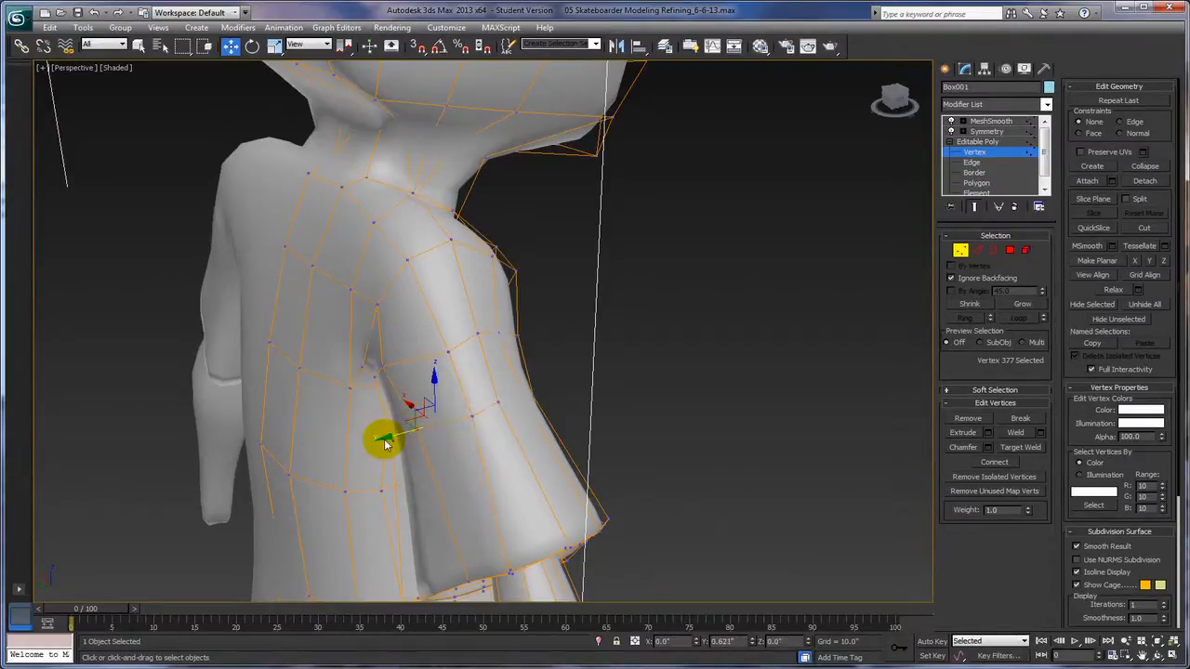
mouse_move(663, 438)
alt+middle_down()
mouse_move(610, 433)
mouse_move(648, 446)
alt+middle_up()
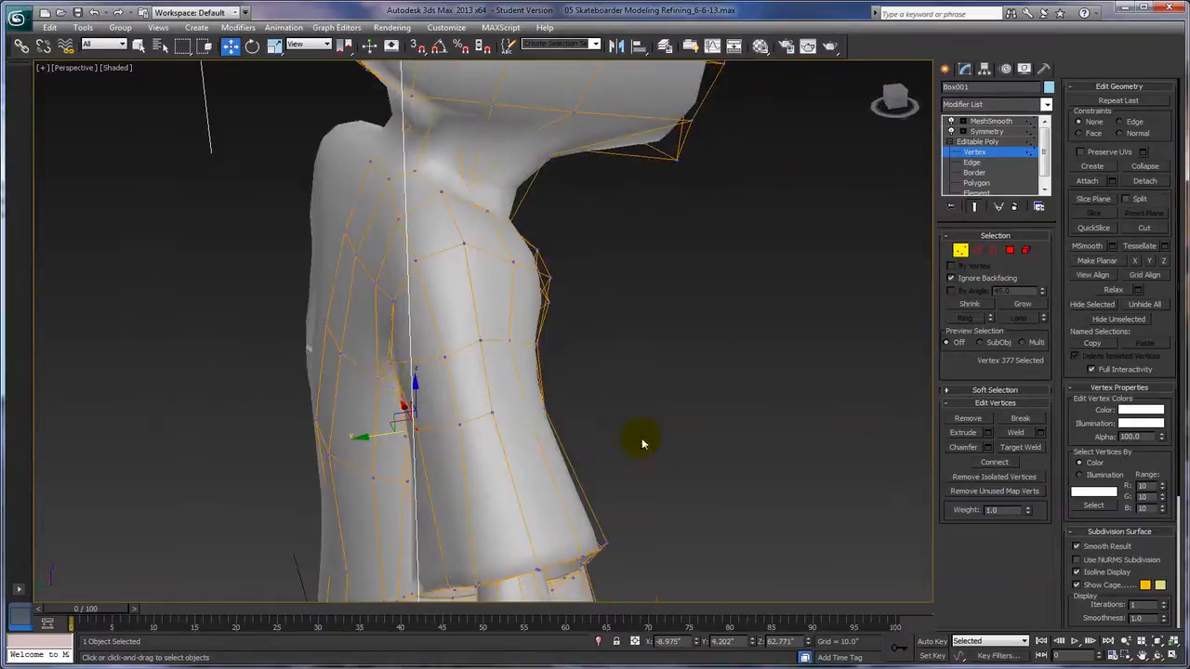
Adjust the two vertices at the rear armpit crease slightly along Y, to about Y 4.43
click(370, 366)
drag(365, 369, 376, 369)
alt+middle_drag(376, 370, 548, 340)
ctrl+click(372, 297)
drag(361, 311, 357, 311)
alt+middle_drag(592, 510, 505, 566)
alt+middle_drag(781, 521, 810, 520)
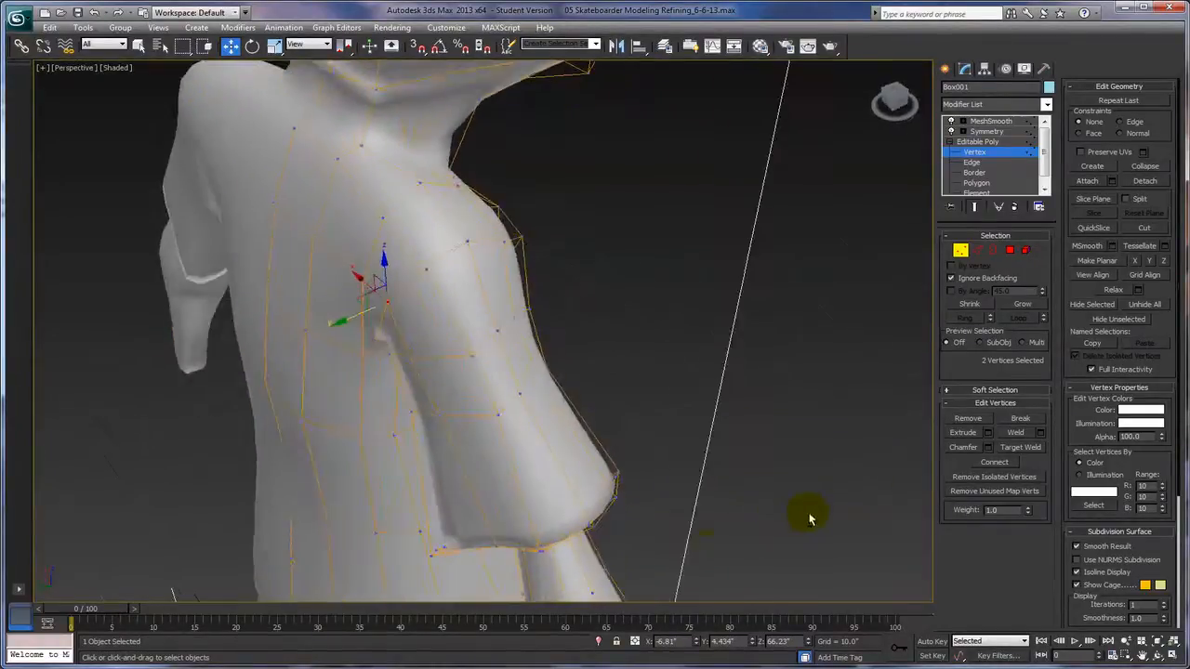
Reposition the rear sleeve hem vertex to about X -12.05, Y 4.54 to round the cuff
click(498, 548)
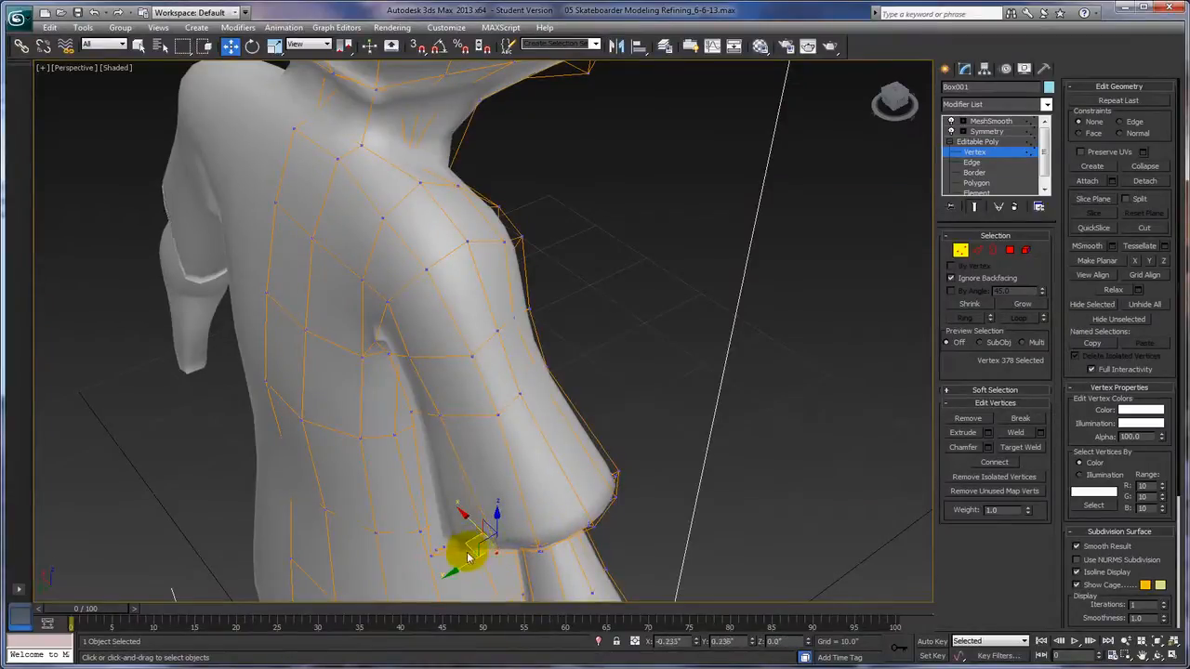
alt+middle_drag(693, 410, 595, 393)
alt+middle_drag(861, 437, 730, 406)
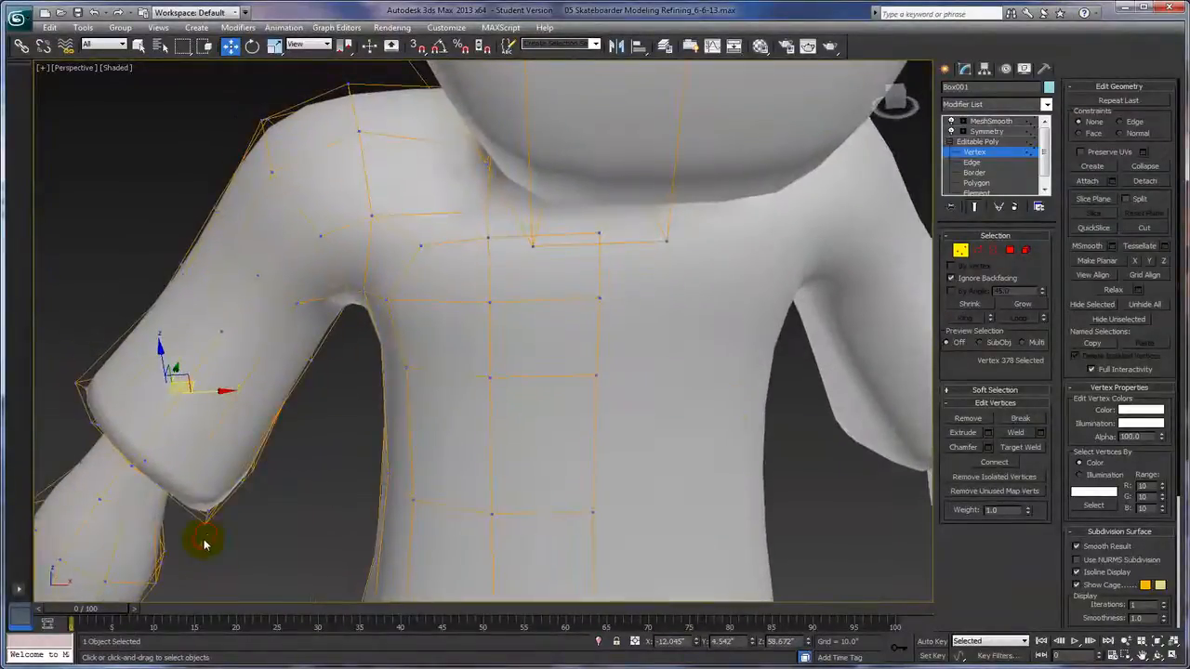
Move the lowest inner vertex at the front of the sleeve opening to about X -10.36, Y 0.01
click(219, 487)
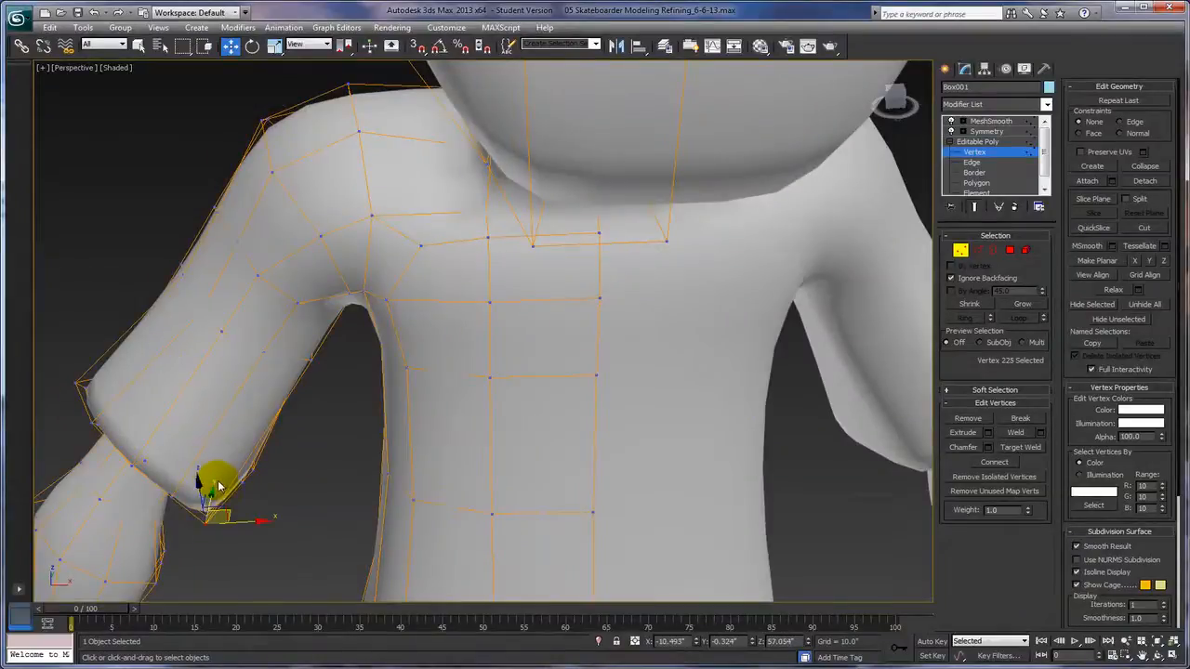
alt+middle_drag(366, 534, 358, 558)
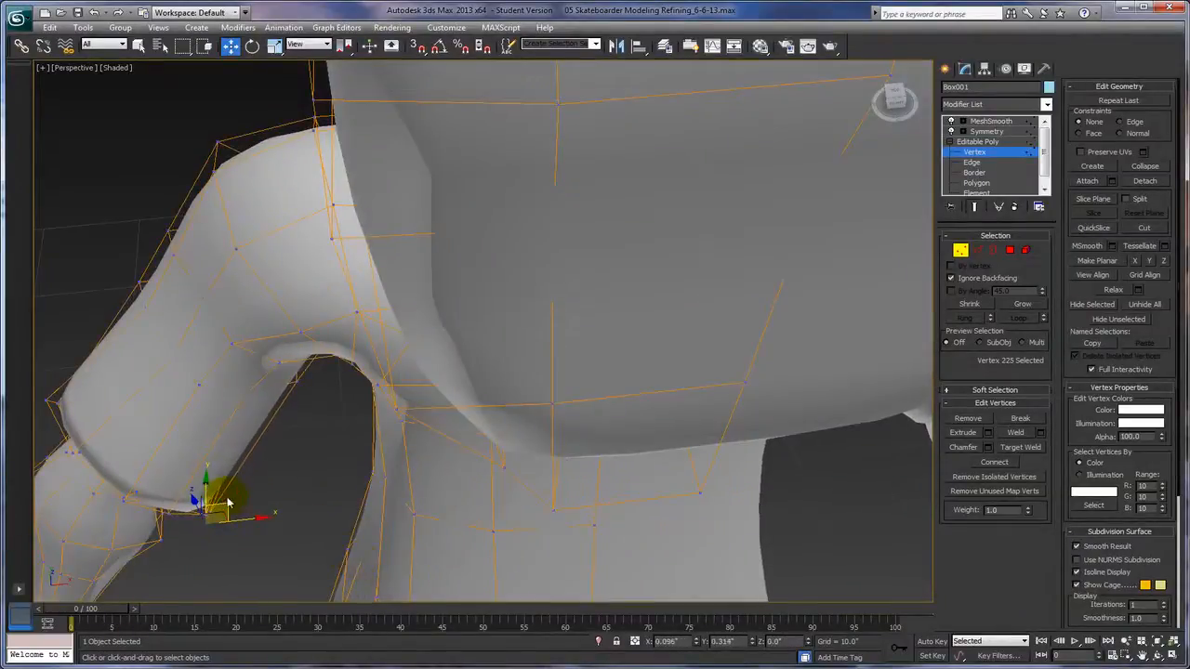
alt+middle_drag(227, 497, 311, 583)
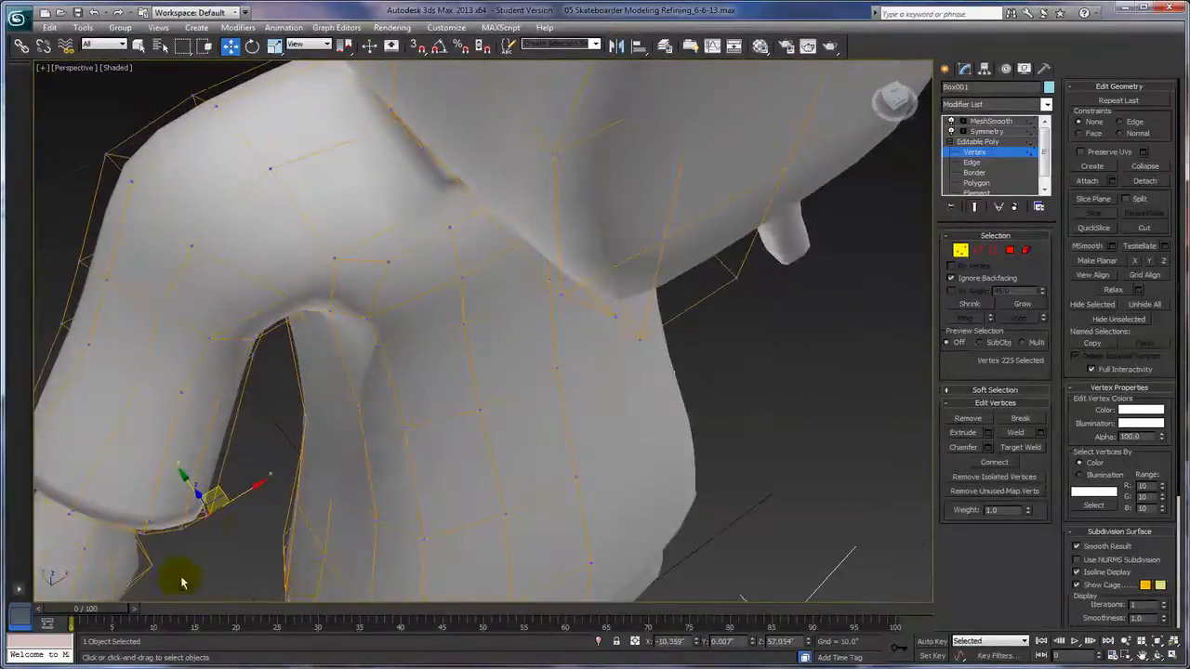
alt+middle_drag(170, 593, 257, 549)
alt+middle_drag(153, 550, 213, 565)
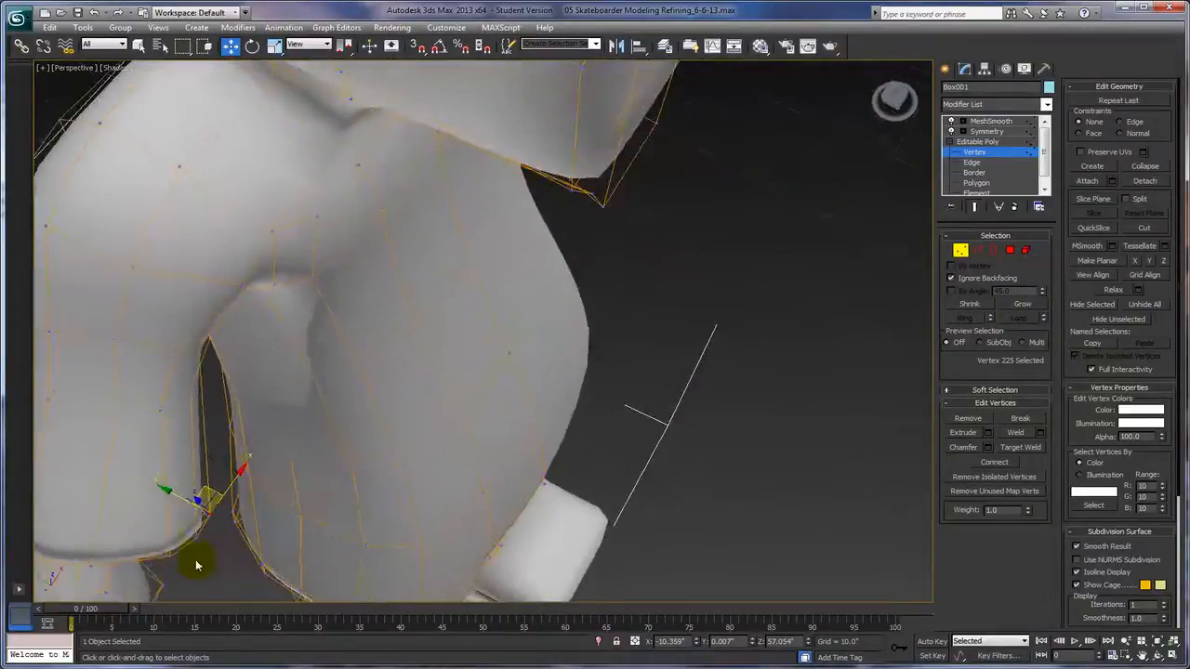
Move the neighbouring front sleeve hem vertex to about X -12.01, Y -0.50
drag(184, 562, 188, 567)
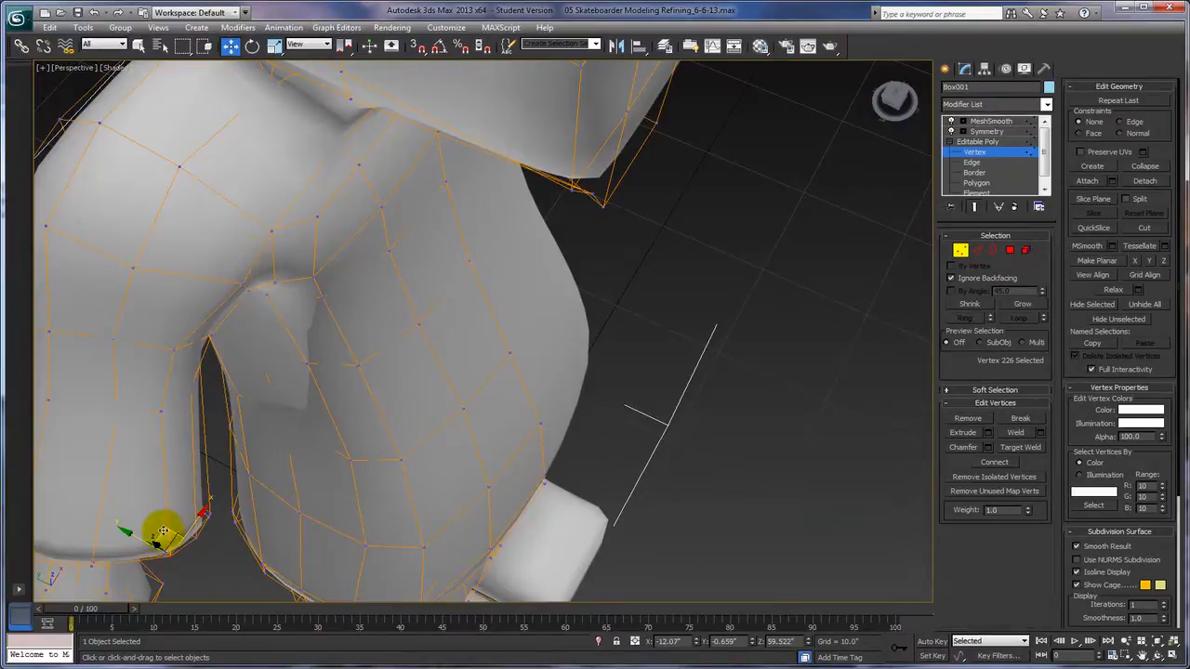
drag(165, 530, 163, 531)
alt+middle_drag(714, 486, 628, 441)
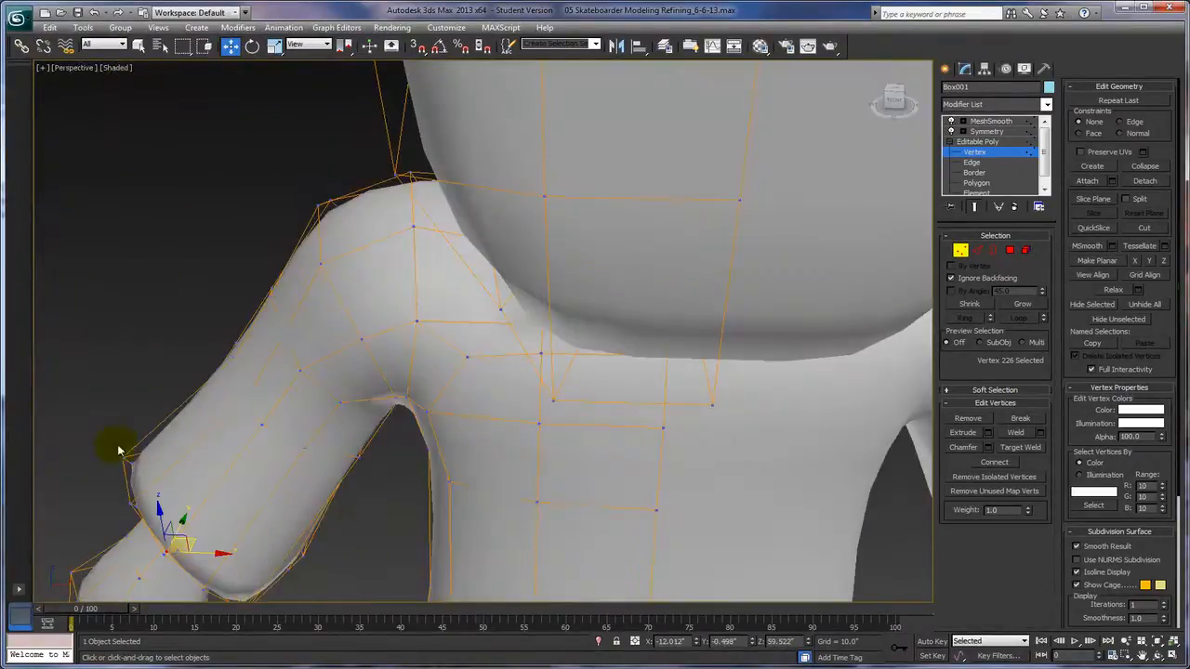
Push the two rear vertices inside the sleeve opening backward along Y to about 4.25
alt+middle_drag(344, 563, 589, 512)
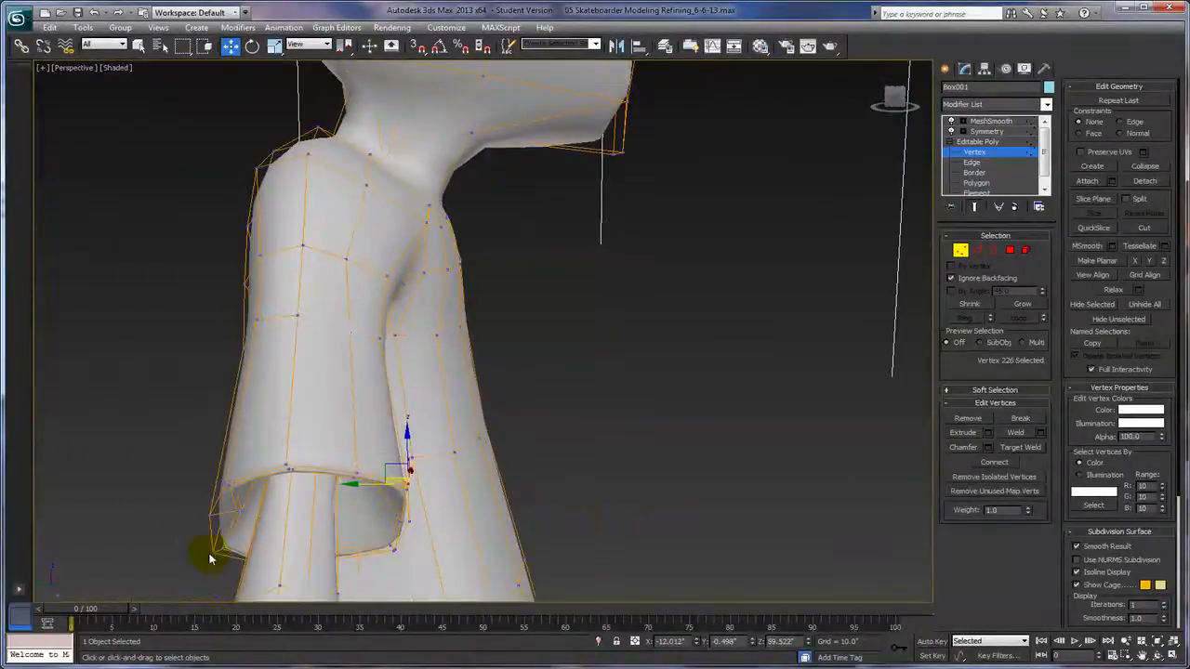
alt+middle_drag(187, 532, 161, 519)
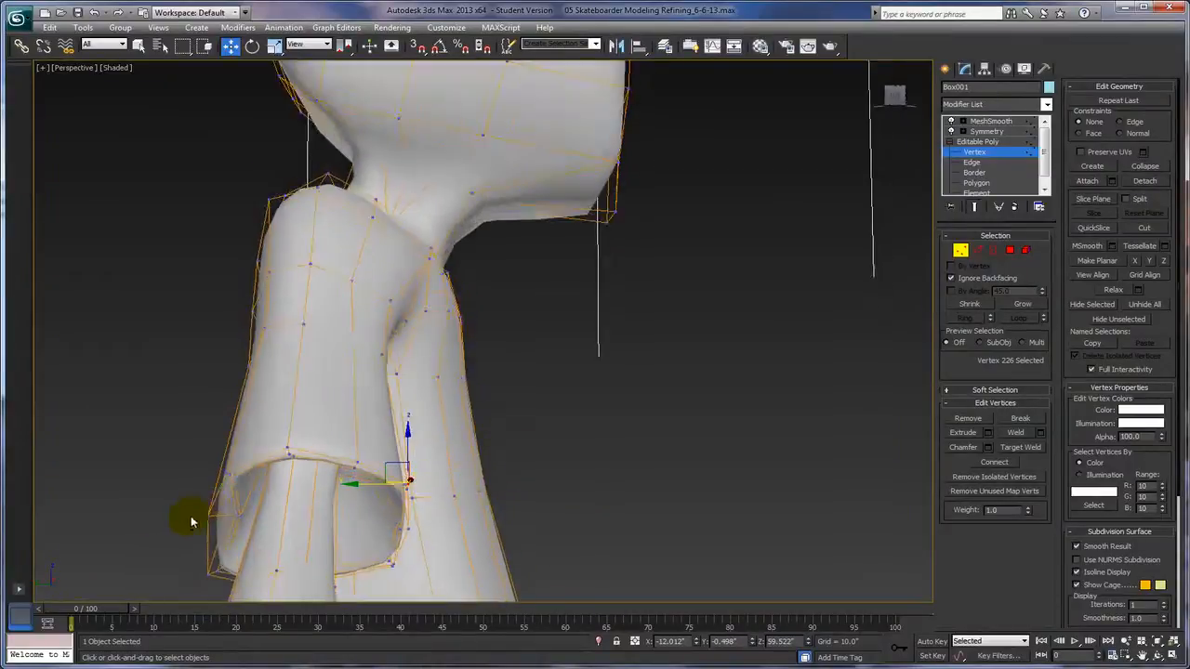
click(243, 526)
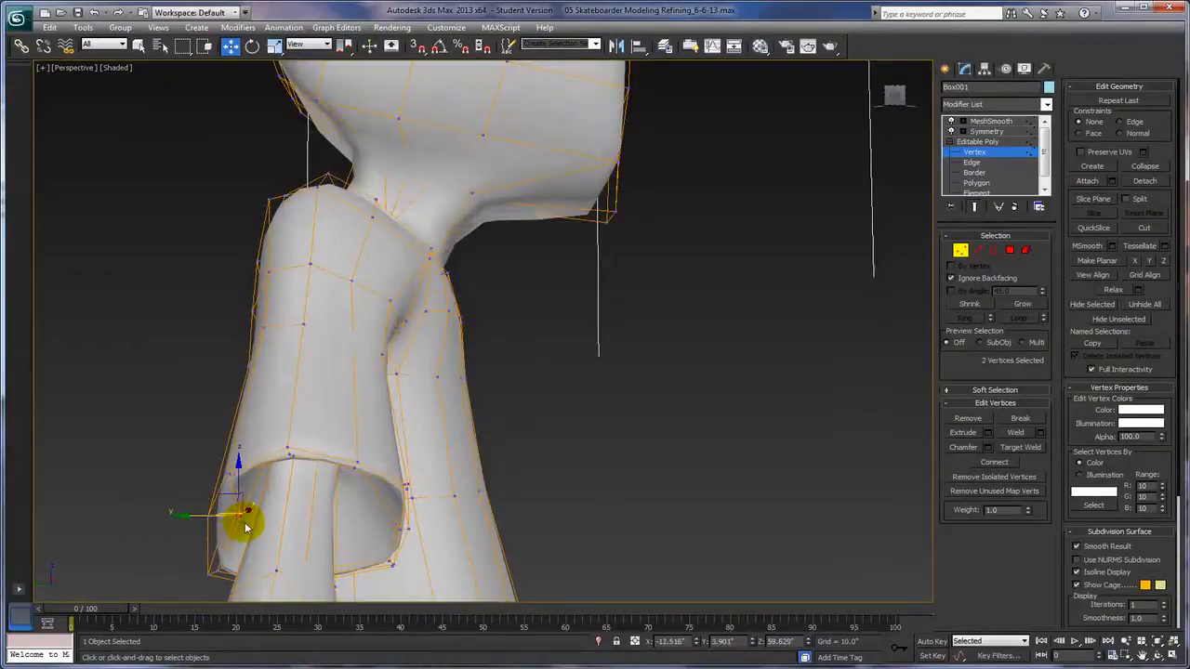
drag(200, 515, 180, 512)
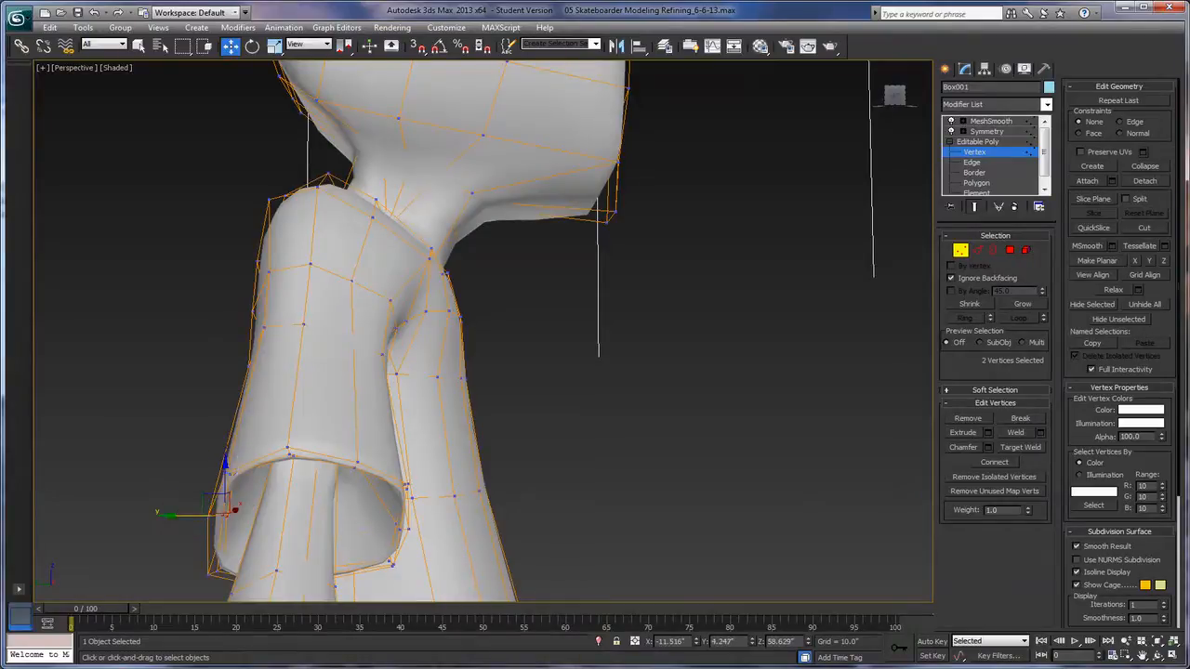
alt+middle_drag(559, 565, 465, 496)
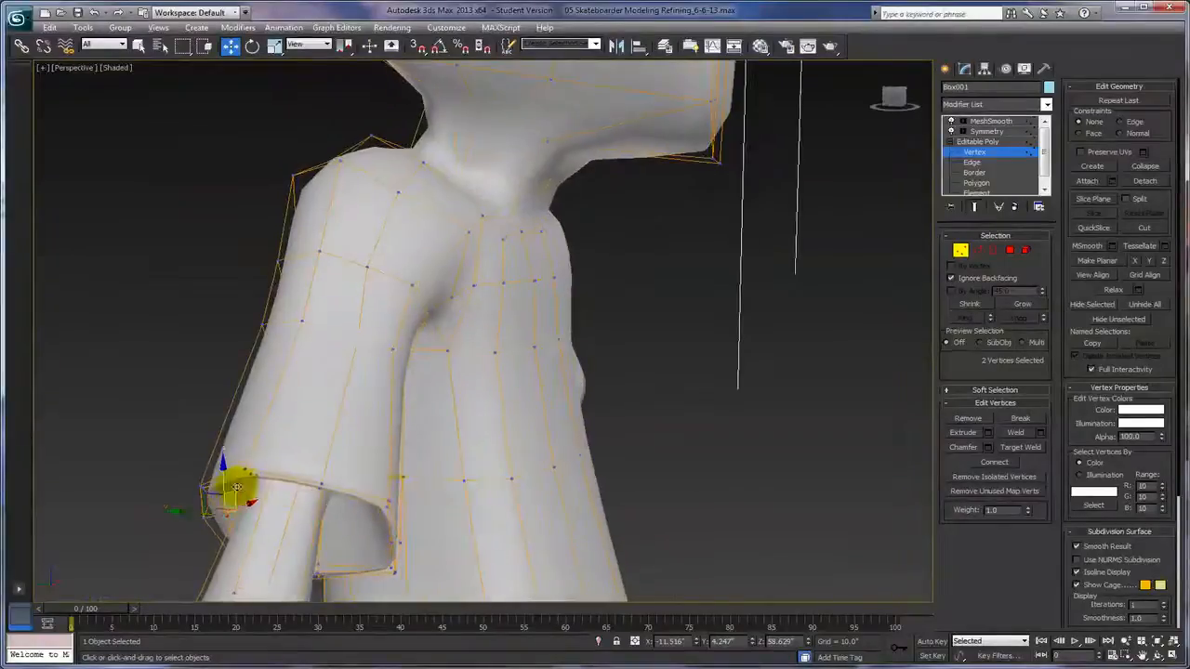
Turn off MeshSmooth and reposition the two front cuff vertices, one to about X -12.16, Z 59.41, the other to about X -12.11, Y -0.38
mouse_move(545, 500)
alt+middle_down()
mouse_move(536, 523)
mouse_move(547, 456)
mouse_move(552, 483)
mouse_move(608, 494)
mouse_move(555, 489)
alt+middle_up()
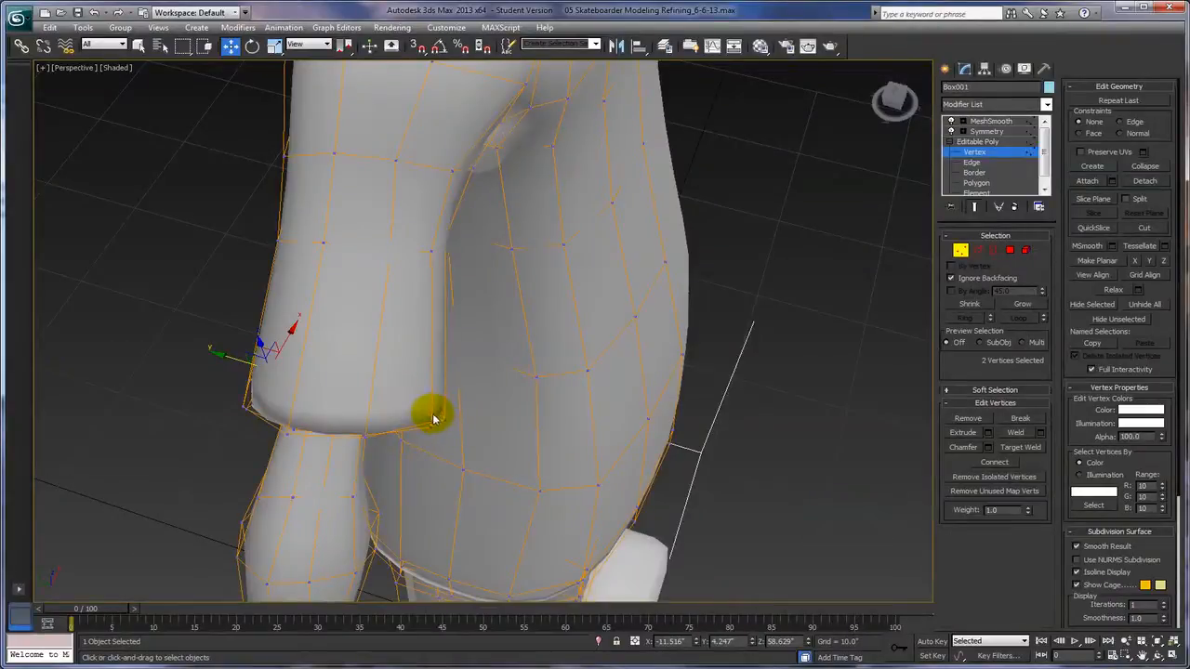
mouse_move(487, 433)
alt+middle_down()
mouse_move(499, 438)
mouse_move(494, 427)
alt+middle_up()
click(445, 381)
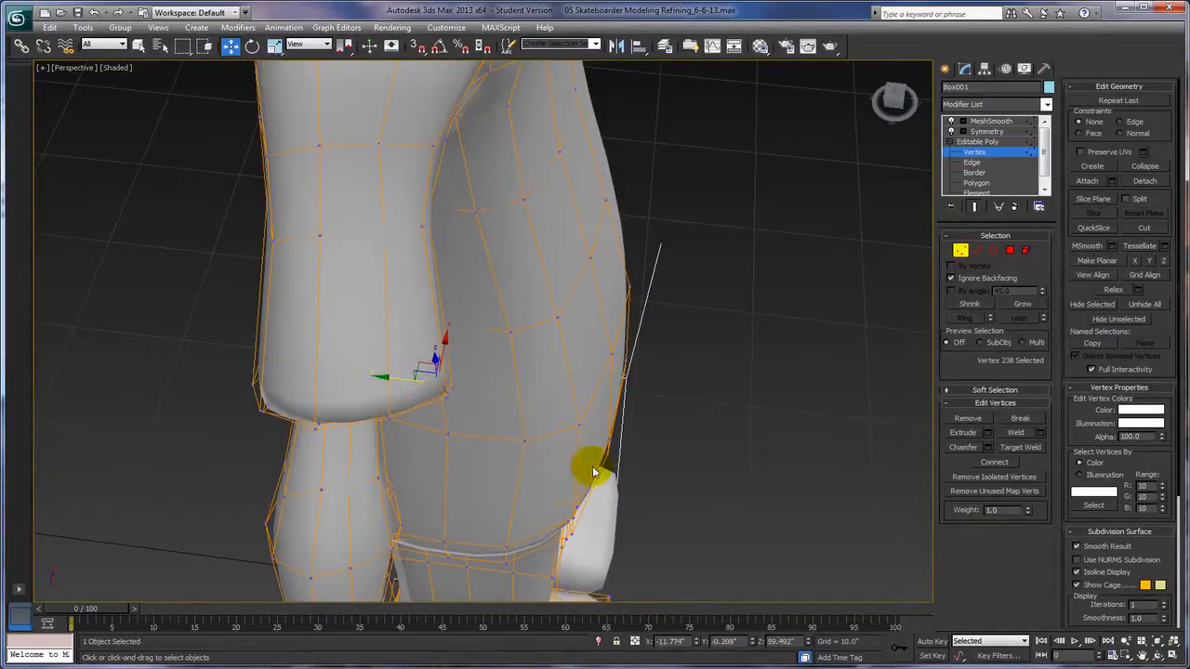
alt+middle_drag(614, 479, 632, 444)
click(951, 121)
alt+middle_drag(677, 397, 446, 450)
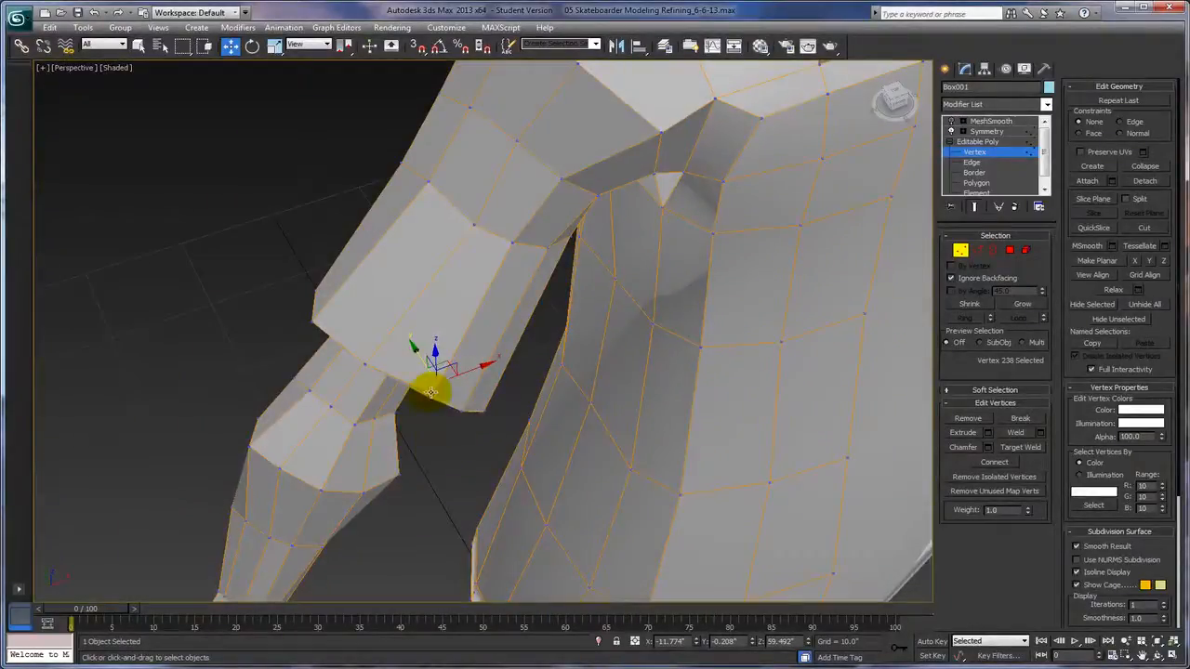
alt+middle_drag(454, 401, 447, 368)
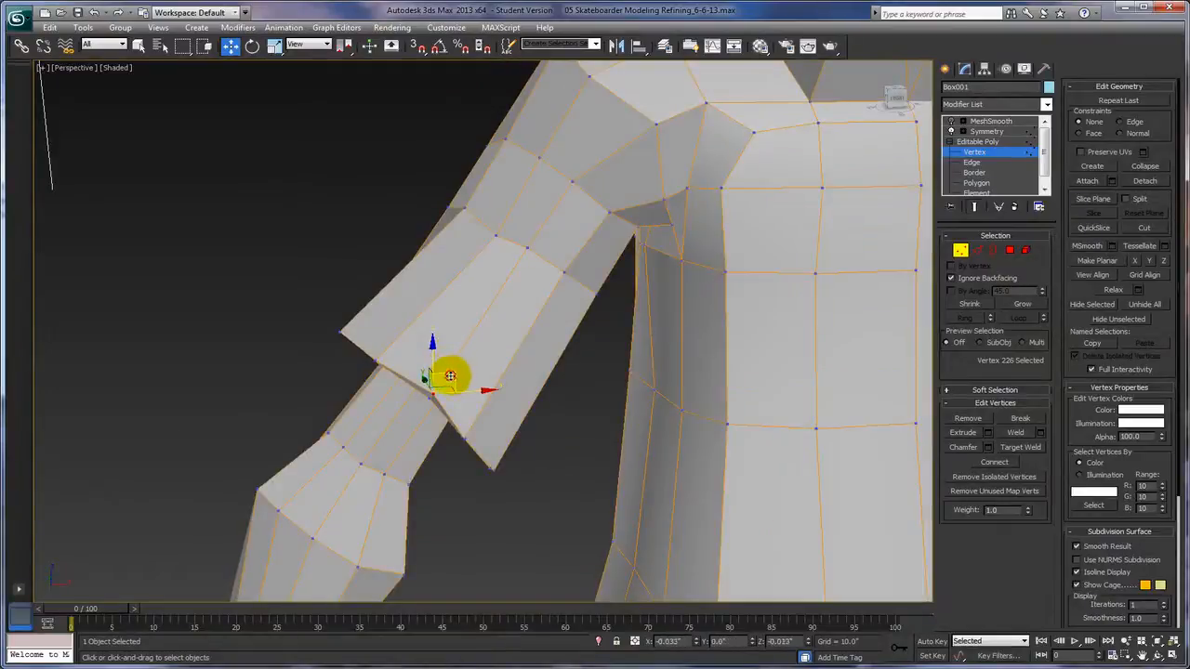
alt+middle_drag(464, 403, 556, 406)
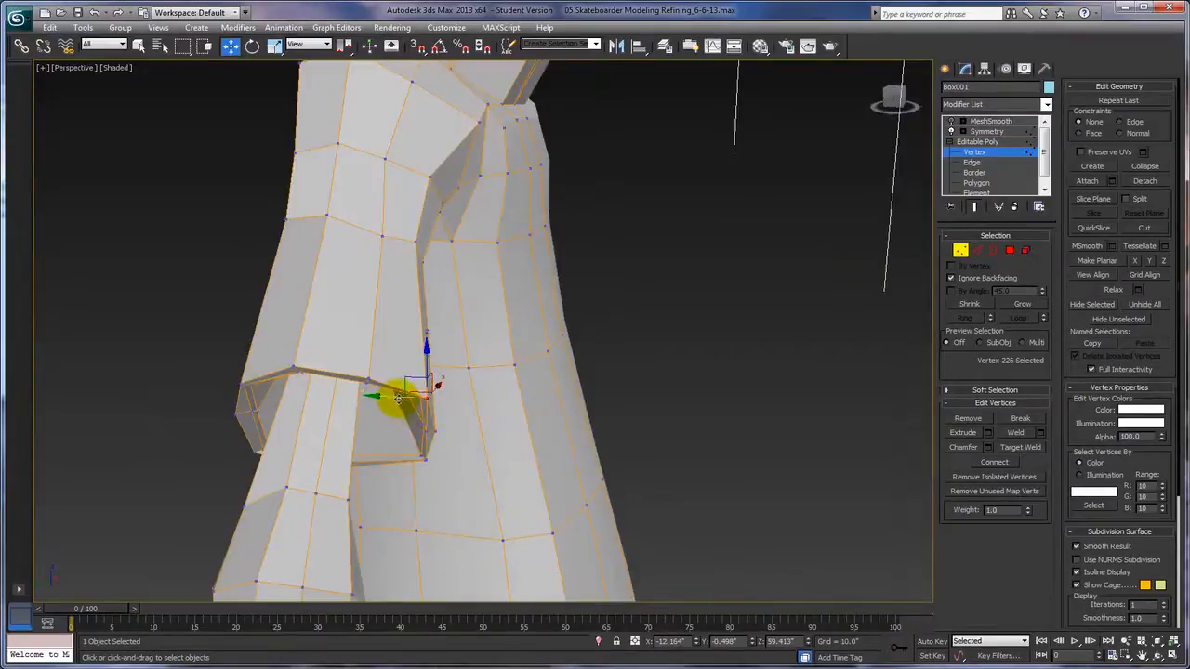
alt+middle_drag(443, 399, 498, 354)
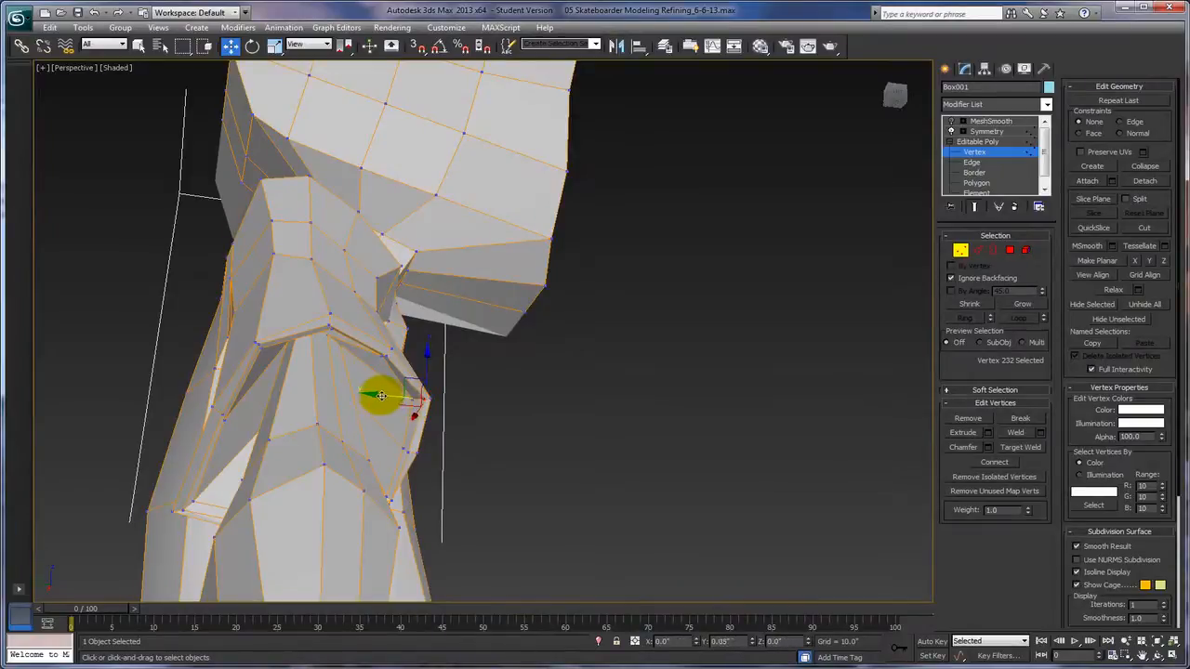
alt+middle_drag(461, 413, 478, 477)
Pull the protruding front shirt vertex just above the hem inward to about X -7.93, Y -3.86
scroll(495, 488, down, 5)
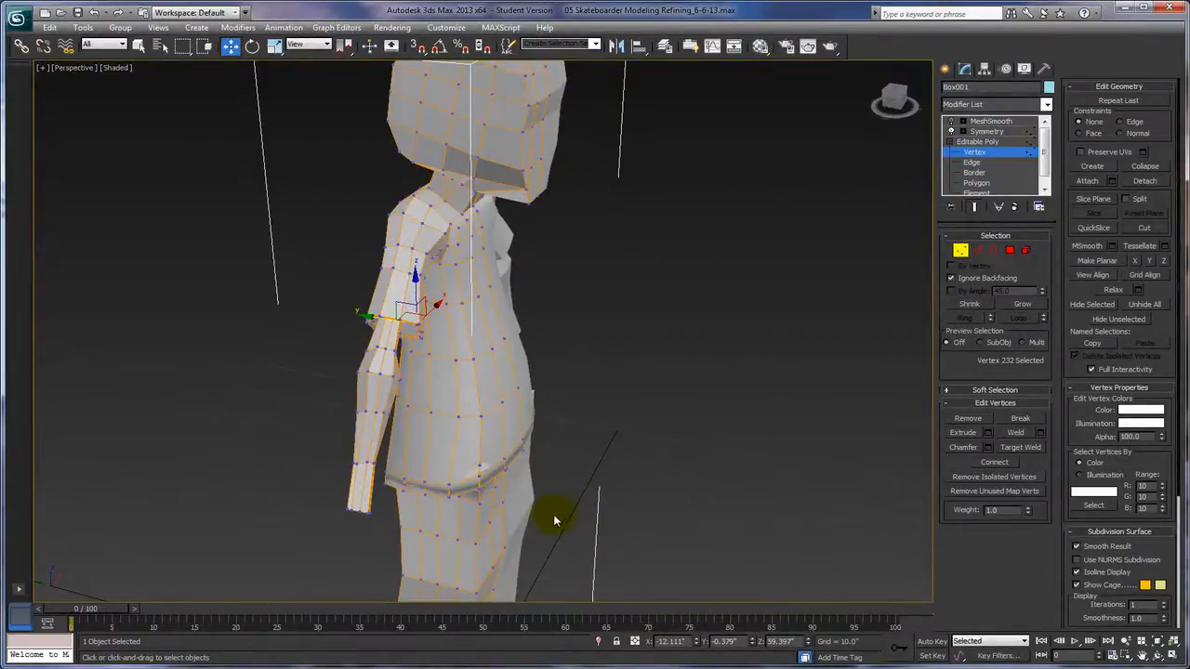
click(478, 464)
middle_drag(699, 481, 717, 369)
alt+middle_drag(724, 433, 690, 297)
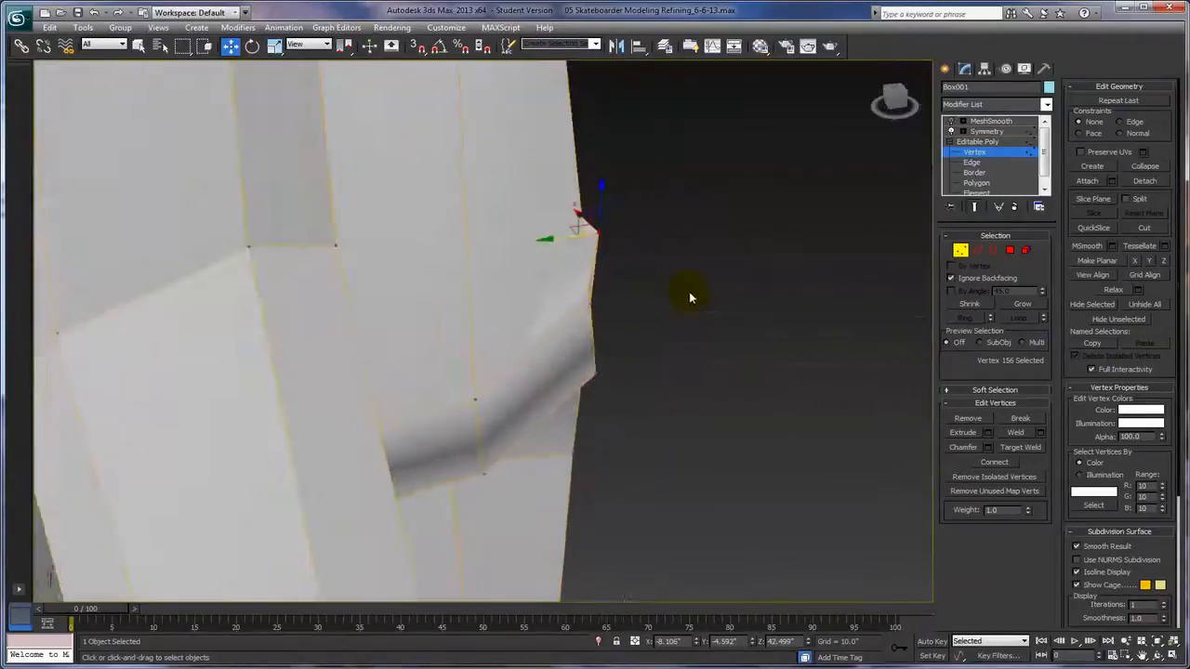
drag(572, 227, 549, 225)
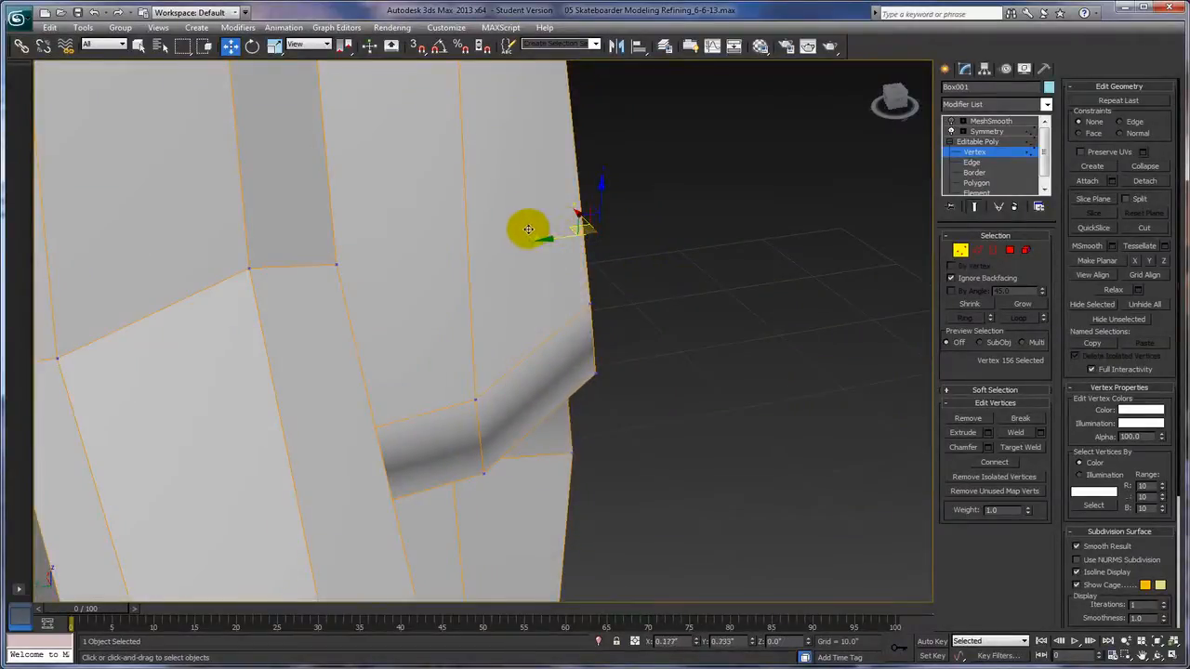
alt+middle_drag(778, 390, 744, 346)
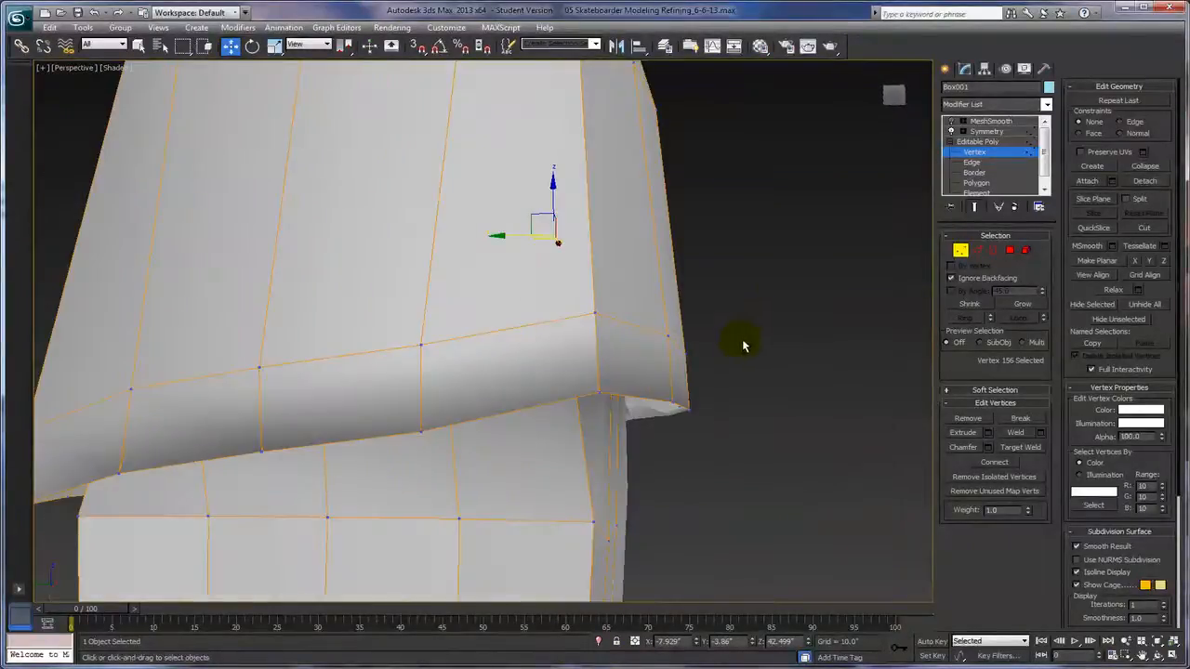
Turn MeshSmooth back on and examine the smoothed figure from several sides, down to the trouser legs
alt+middle_drag(839, 489, 832, 516)
scroll(836, 577, down, 5)
alt+middle_drag(775, 437, 716, 438)
click(951, 122)
alt+middle_drag(911, 181, 814, 344)
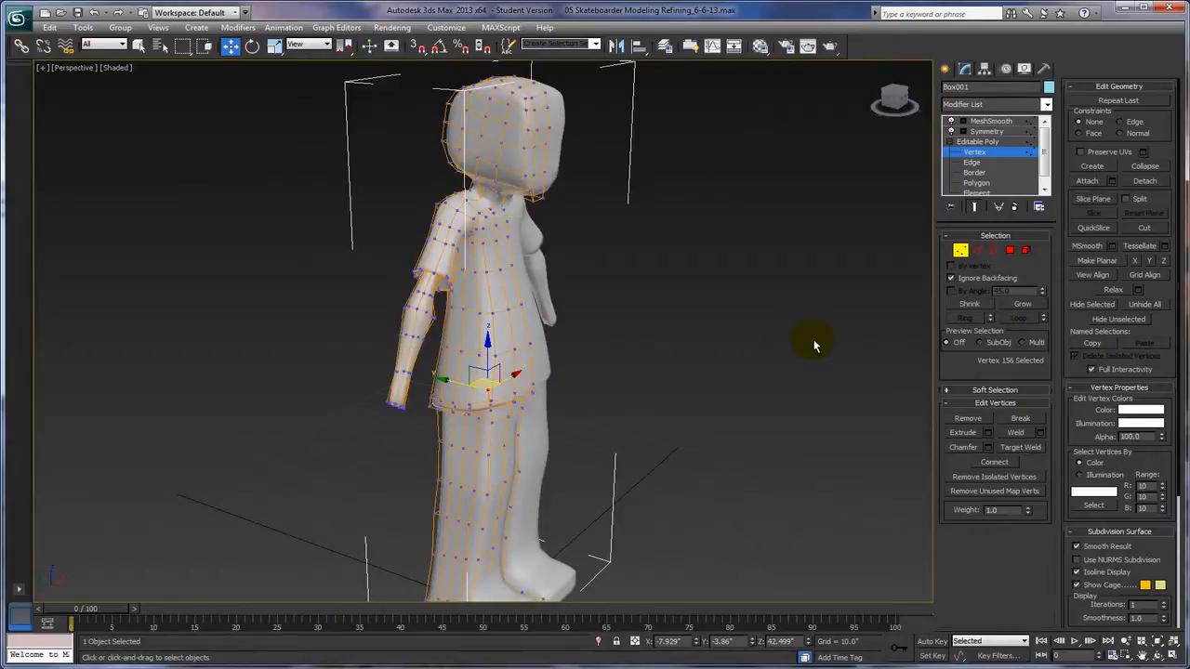
alt+middle_drag(826, 391, 787, 411)
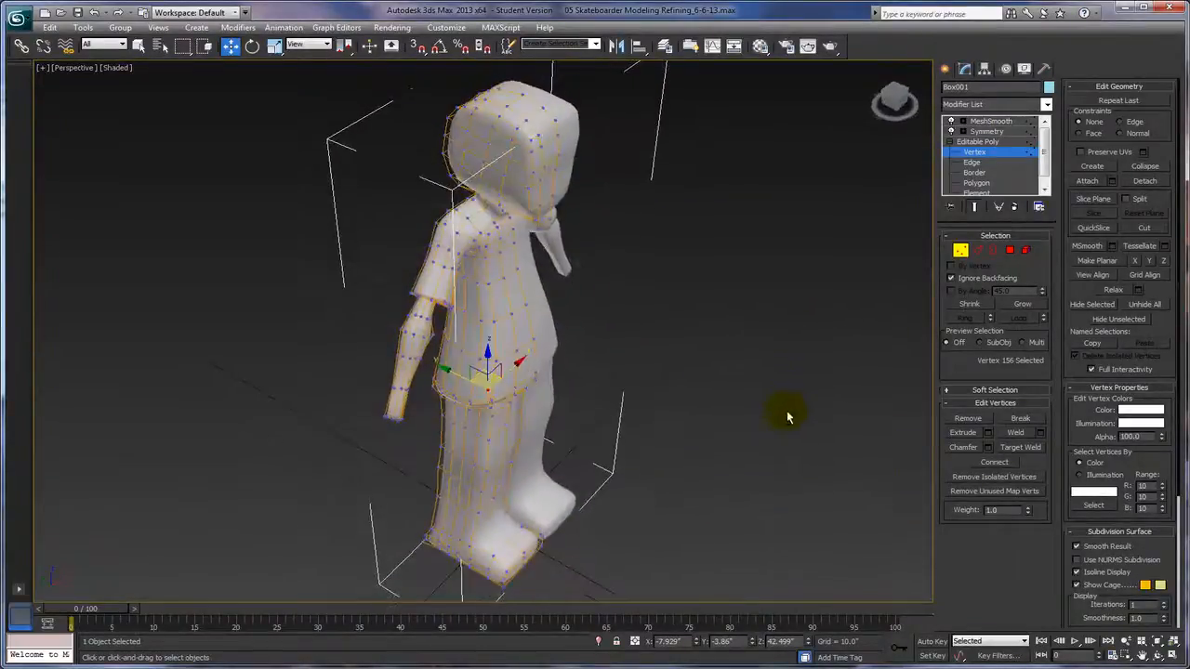
alt+middle_drag(751, 453, 612, 536)
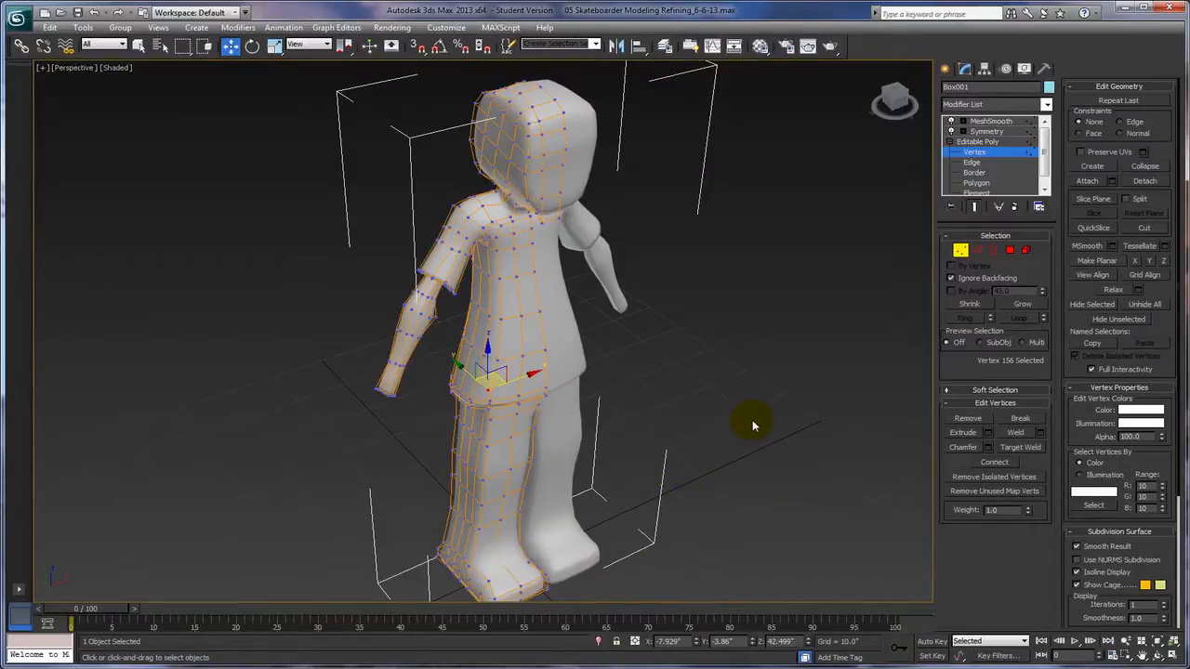
mouse_move(752, 420)
alt+middle_down()
mouse_move(746, 343)
mouse_move(696, 257)
mouse_move(741, 295)
mouse_move(807, 281)
mouse_move(830, 257)
mouse_move(746, 252)
mouse_move(836, 279)
mouse_move(1022, 266)
mouse_move(1081, 220)
mouse_move(1048, 239)
mouse_move(704, 238)
mouse_move(617, 253)
mouse_move(679, 233)
mouse_move(724, 248)
mouse_move(703, 212)
mouse_move(714, 186)
alt+middle_up()
middle_drag(756, 283, 777, 11)
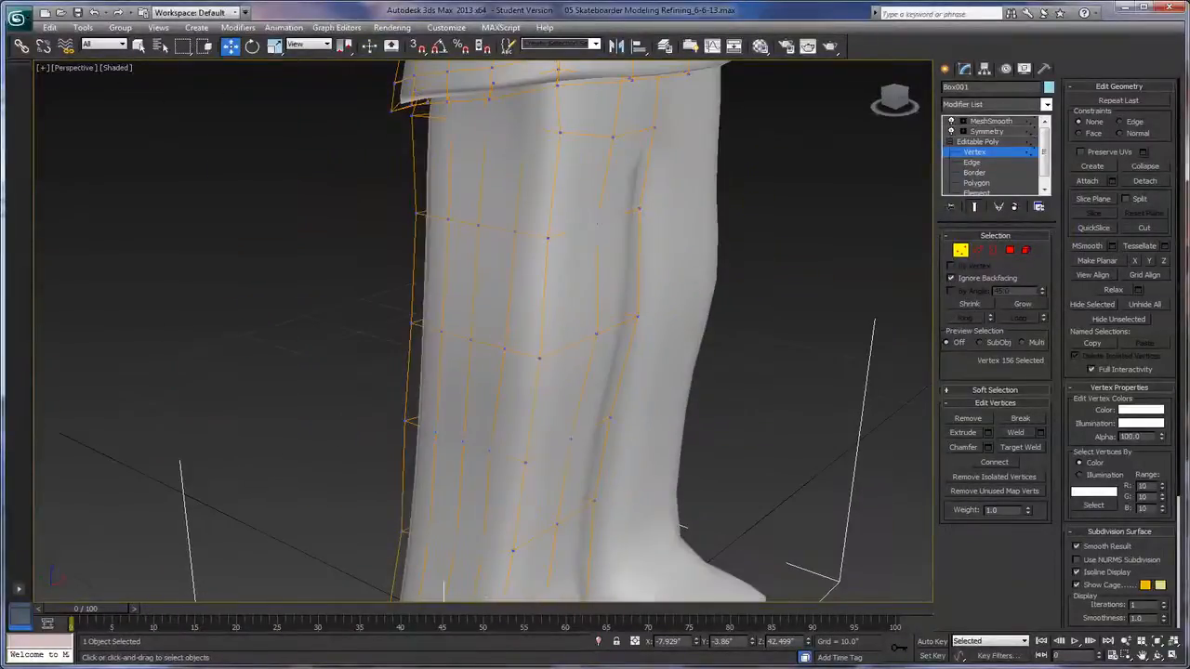
Move the front outer trouser vertex just below the shirt hem inward to about X -6.92, Y -3.27
alt+middle_drag(753, 249, 750, 308)
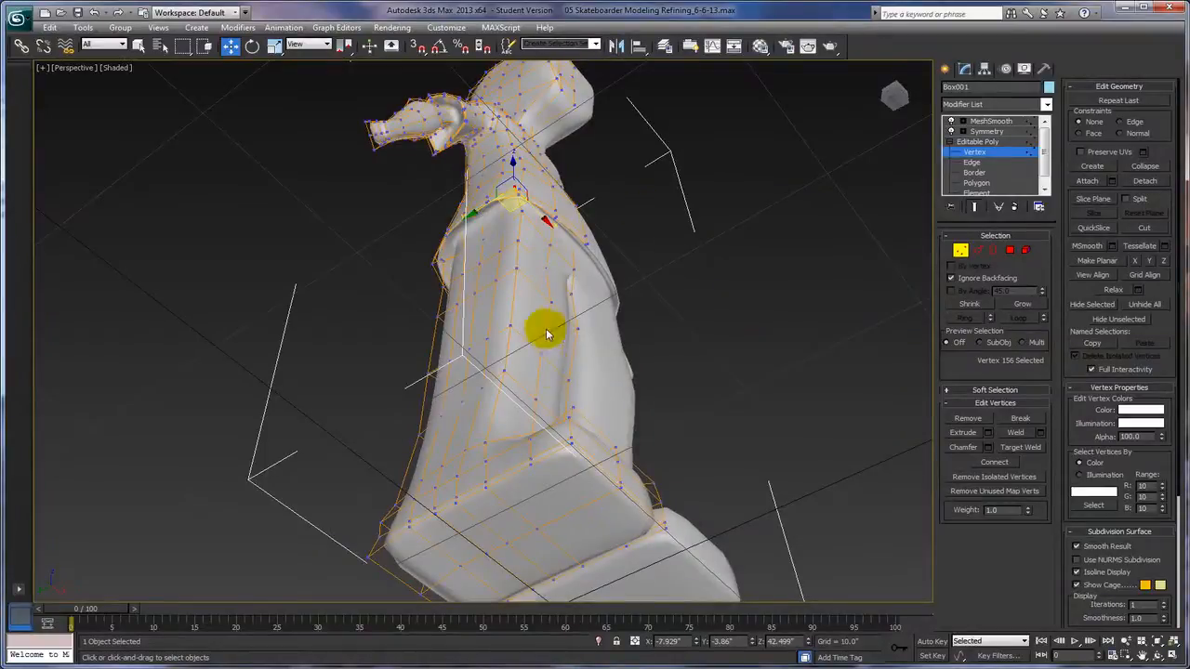
click(520, 220)
mouse_move(696, 260)
alt+middle_down()
mouse_move(696, 295)
mouse_move(701, 258)
mouse_move(696, 273)
alt+middle_up()
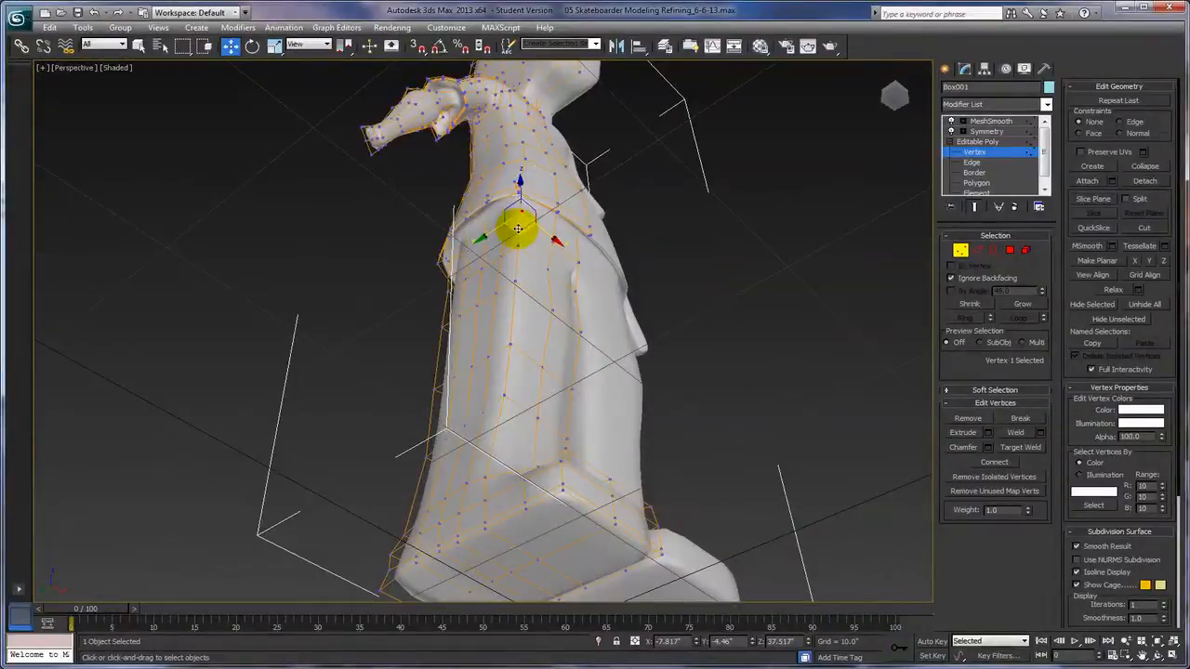
drag(517, 246, 514, 243)
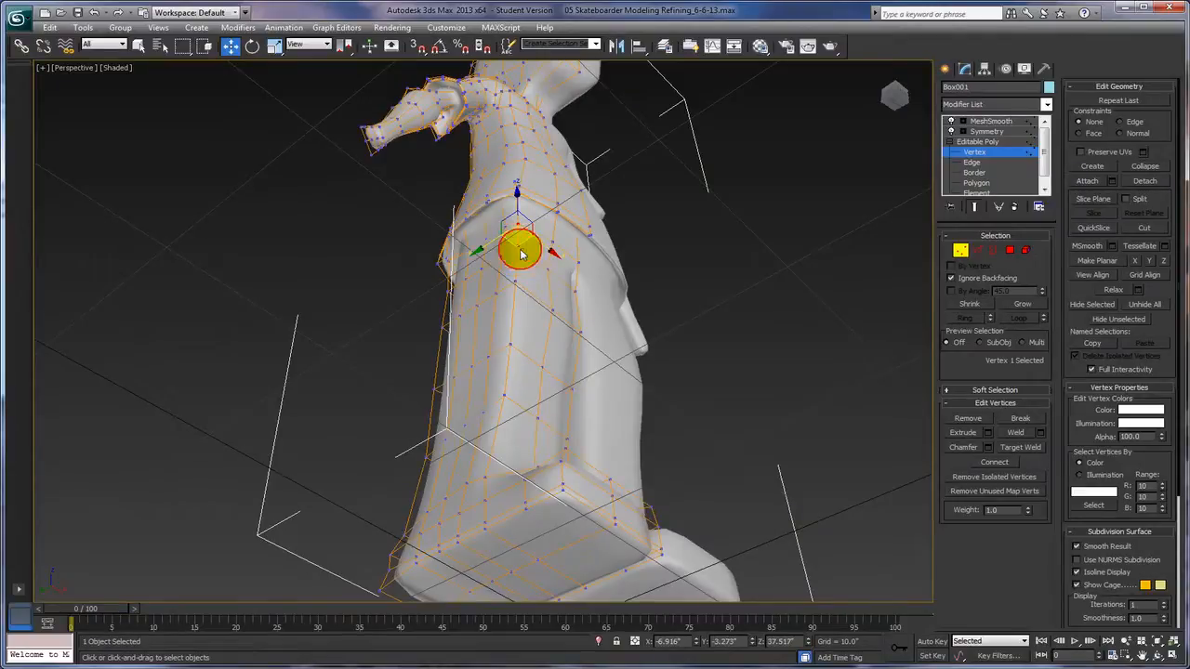
Pull the vertices down the trouser leg's front outer edge inward, placing the shin vertex at about X -7.56, Y -1.85
click(521, 256)
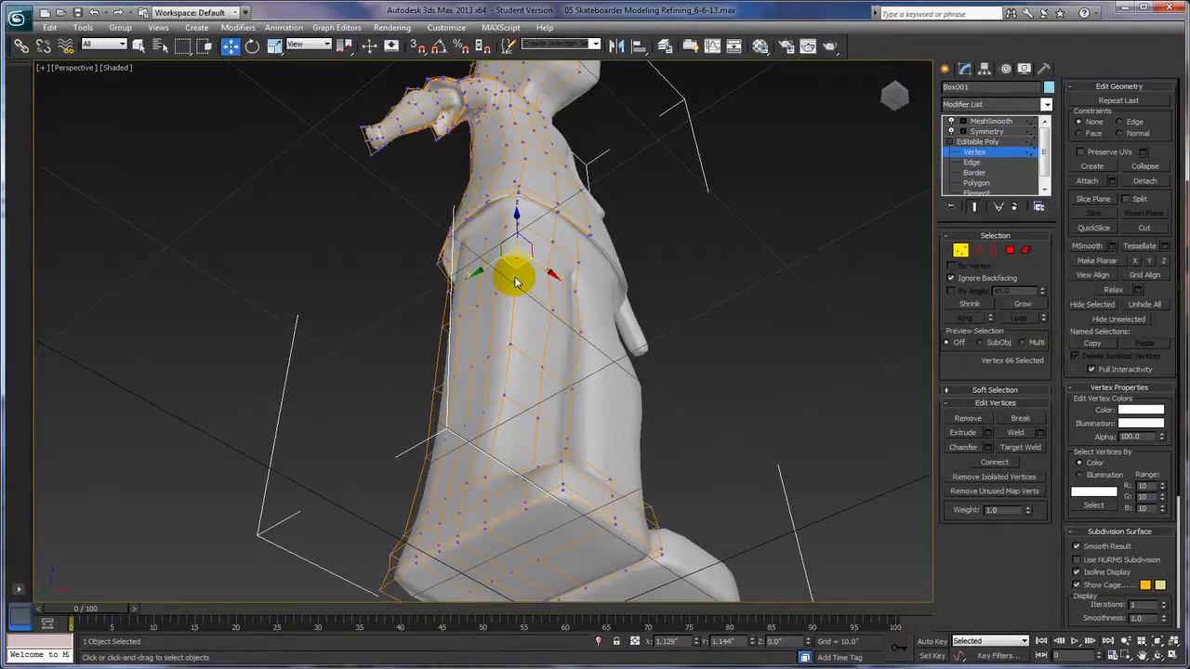
drag(517, 282, 500, 272)
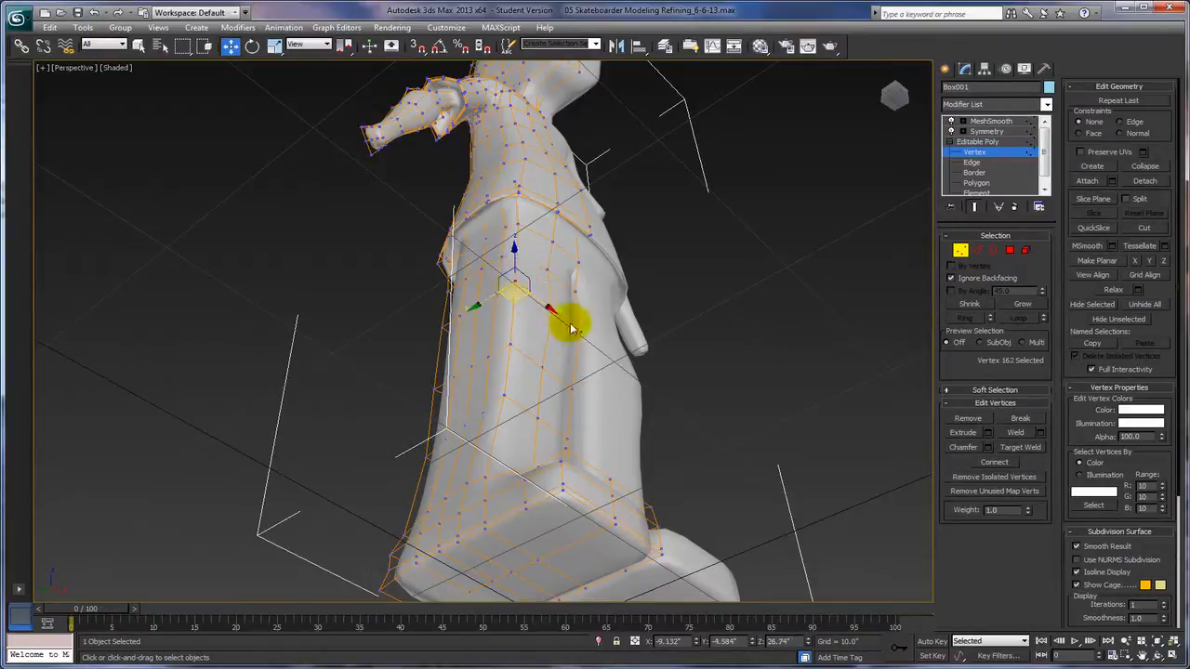
click(510, 299)
drag(511, 298, 500, 418)
click(509, 348)
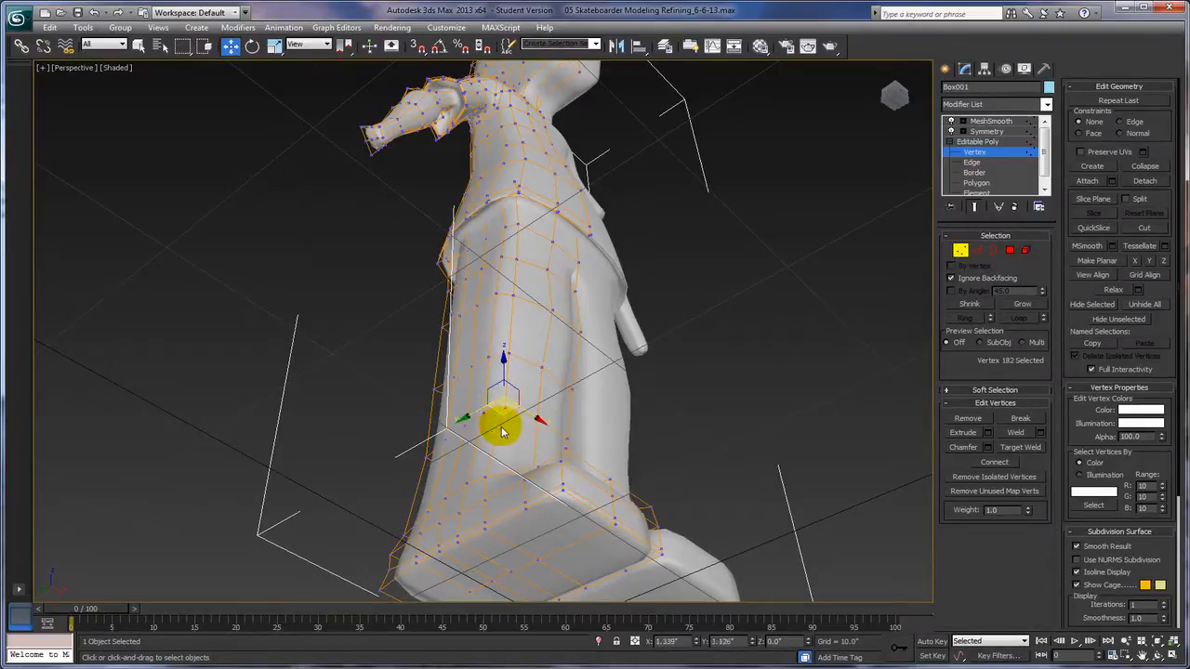
mouse_move(501, 429)
mouse_down()
mouse_move(464, 345)
mouse_move(483, 284)
mouse_move(509, 456)
mouse_up()
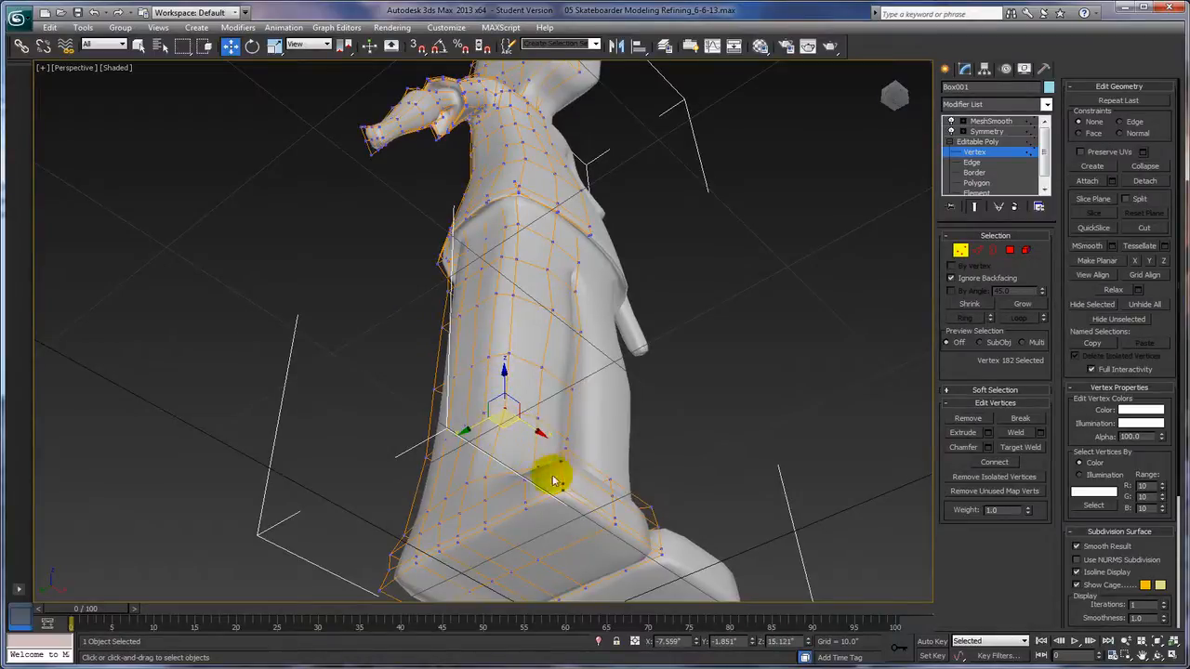
Shift the two front outer knee vertices inward and move the thigh vertex above them to about X -7.75, Y -1.78
alt+middle_drag(497, 452, 558, 471)
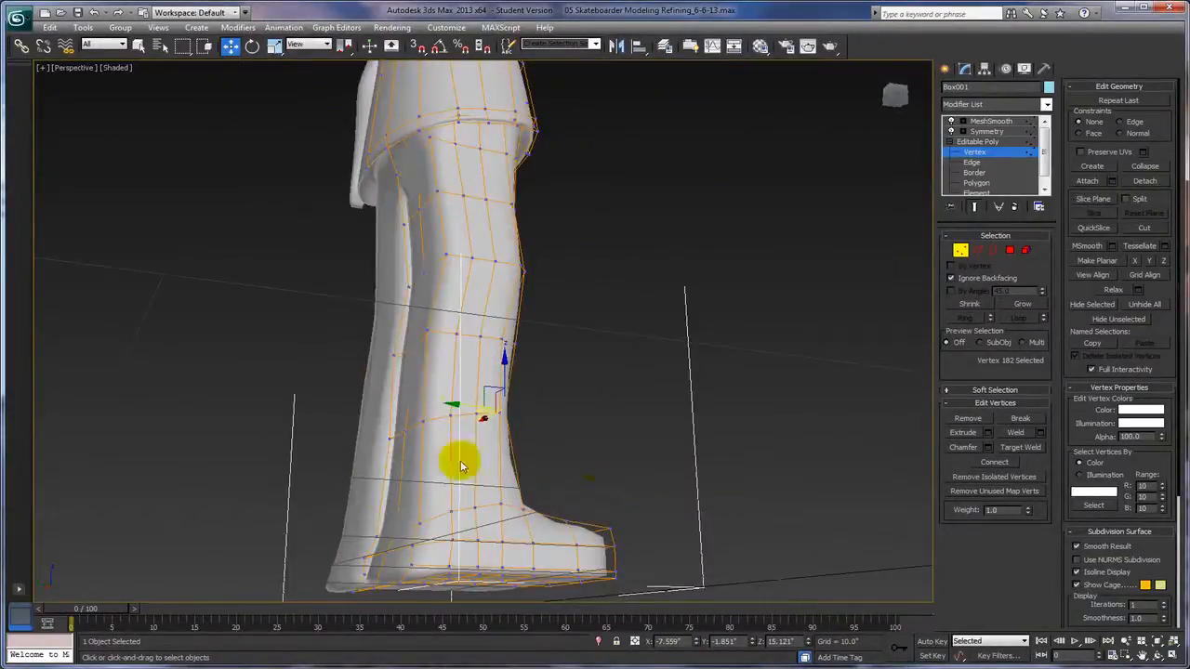
alt+middle_drag(666, 334, 583, 348)
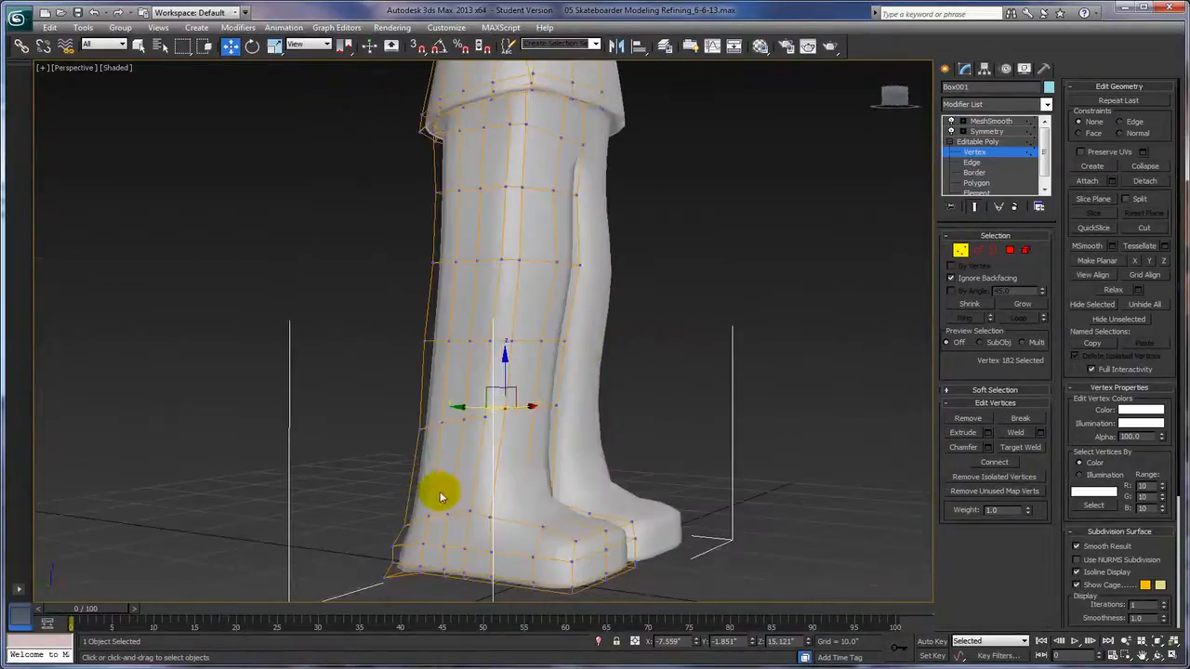
alt+middle_drag(655, 387, 531, 324)
click(508, 303)
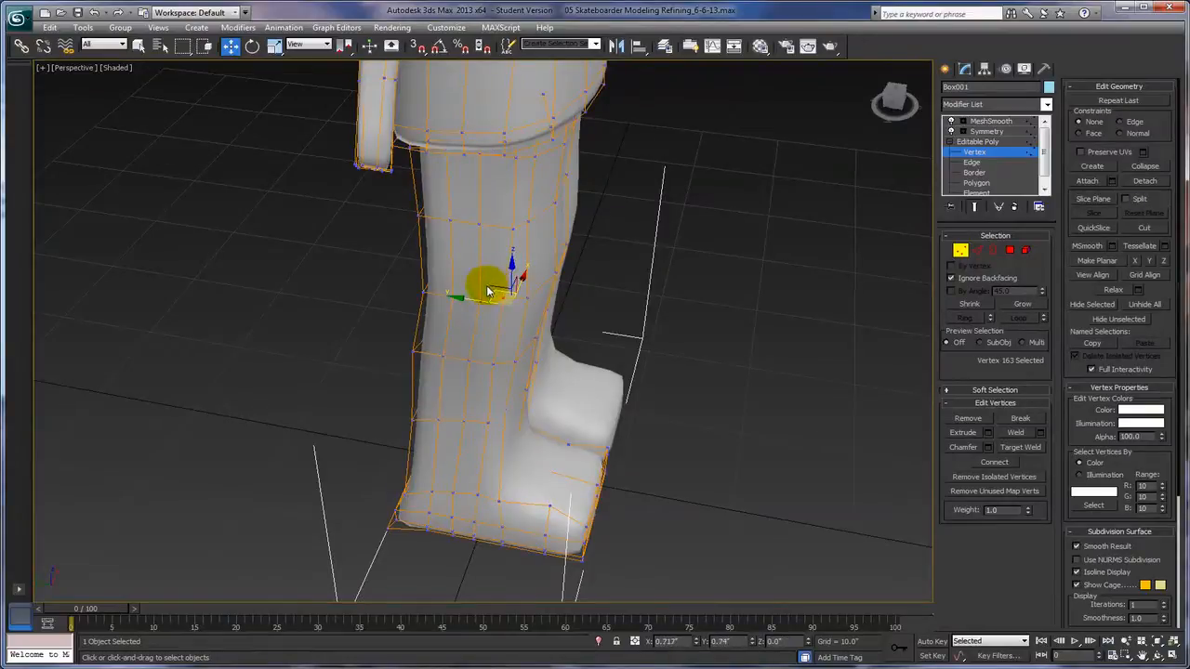
click(513, 287)
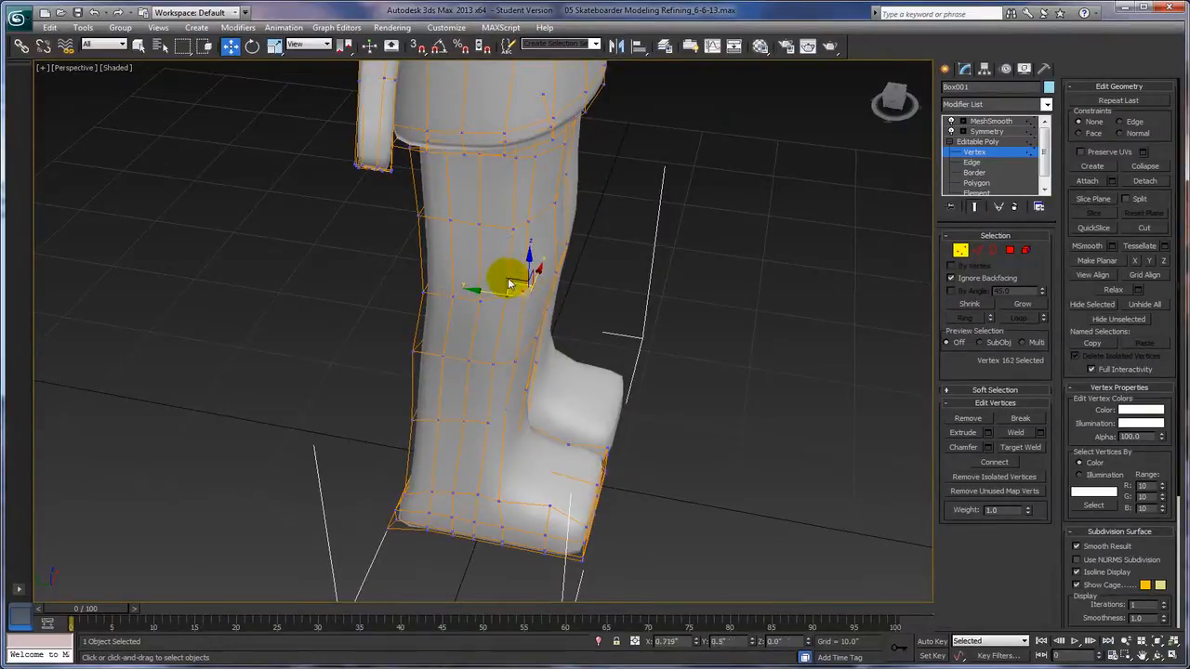
click(503, 221)
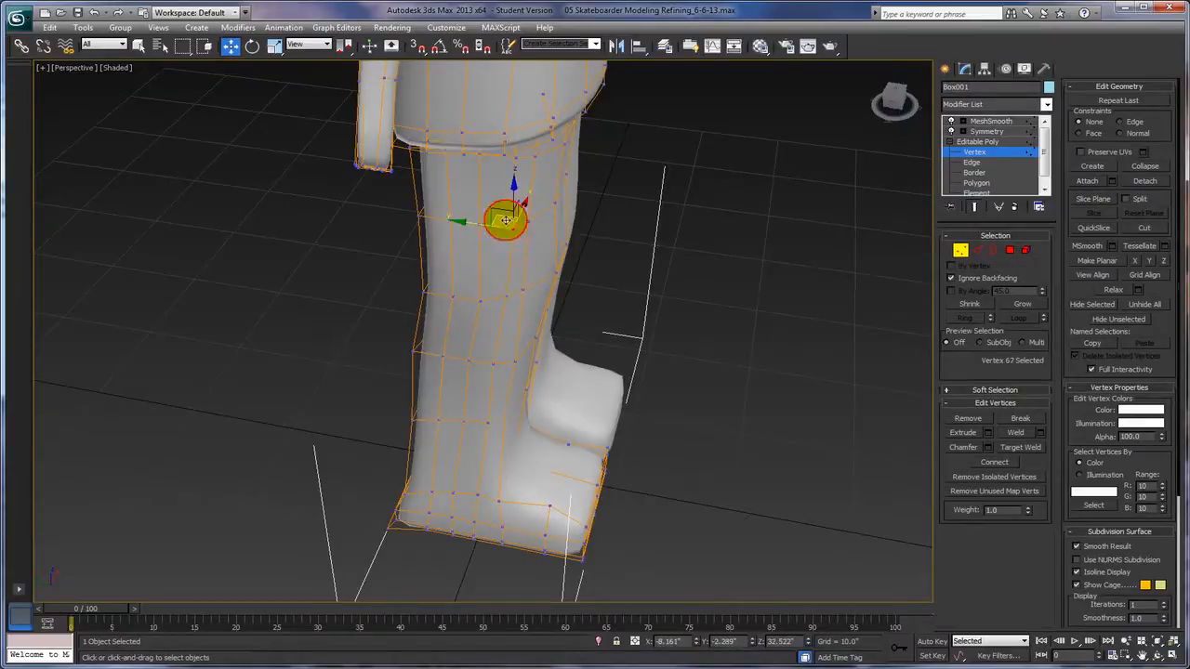
Move the outer front vertex below the knee slightly inward to even out the trouser leg's side
alt+middle_drag(704, 231, 713, 274)
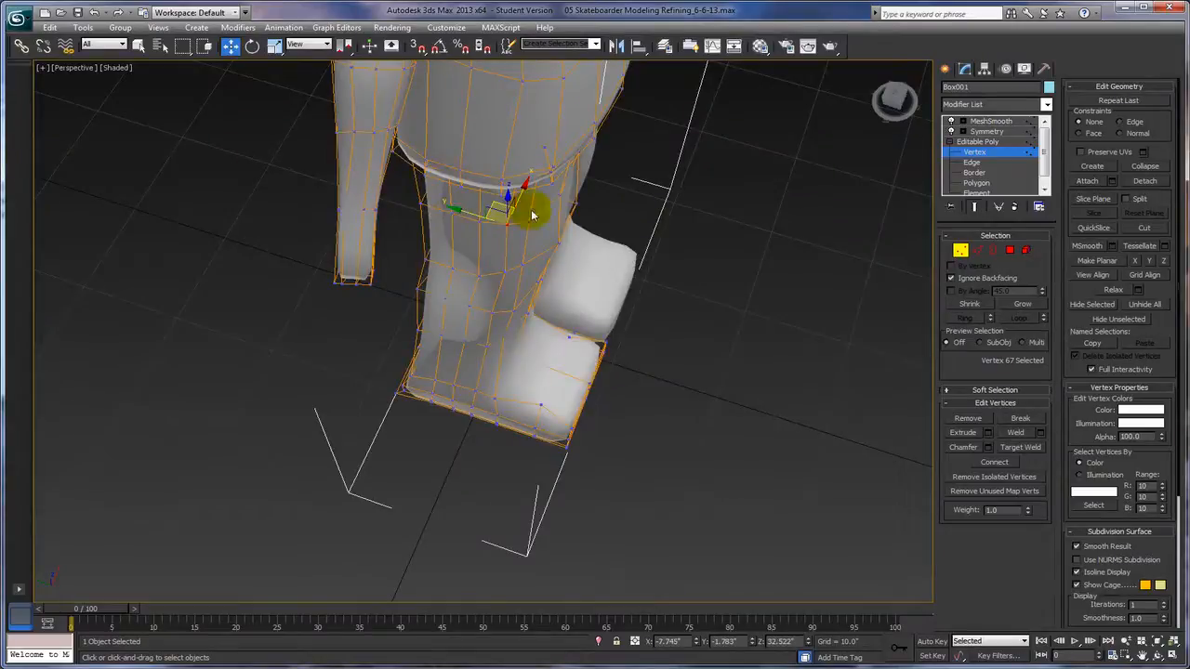
alt+middle_drag(595, 247, 660, 251)
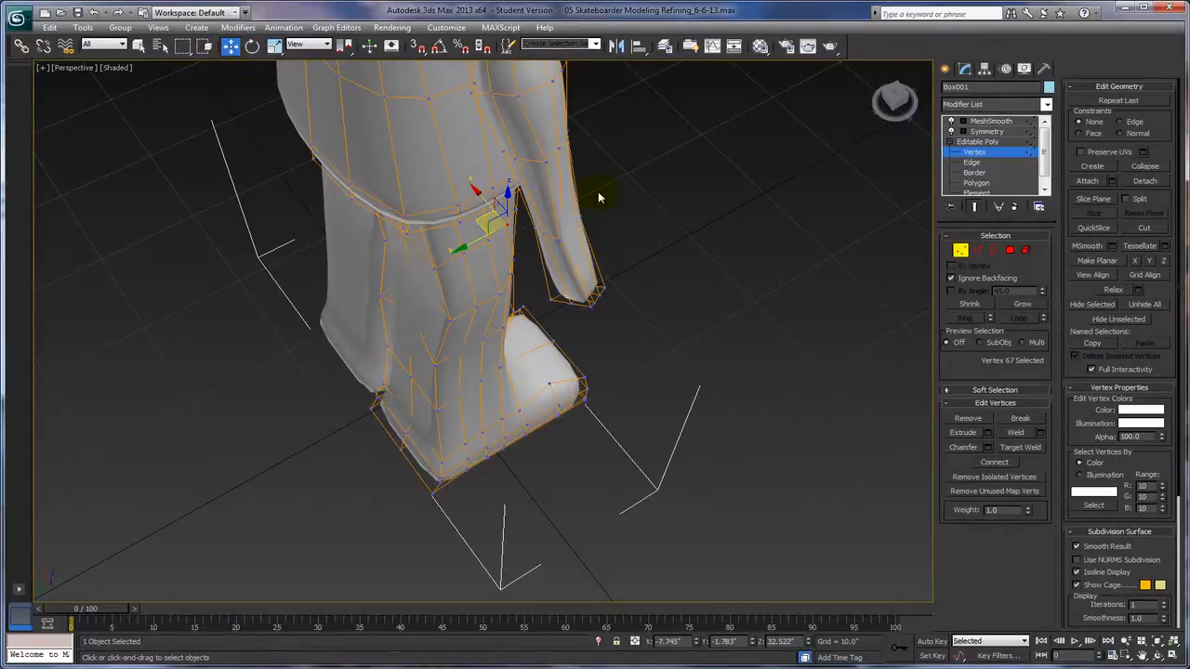
alt+middle_drag(722, 252, 586, 212)
alt+middle_drag(626, 281, 672, 294)
click(501, 262)
click(493, 266)
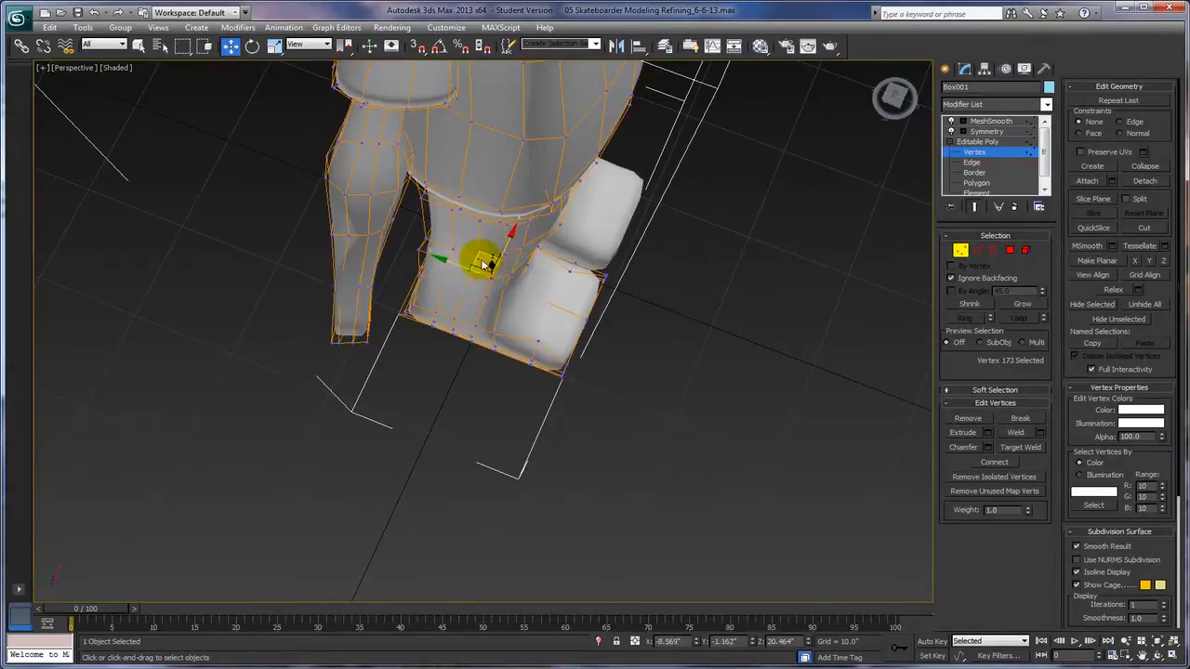
drag(480, 257, 481, 260)
Pull in the rear outer knee vertex and move the outer side knee vertex to about X -8.76, Y -0.43
alt+middle_drag(571, 287, 731, 273)
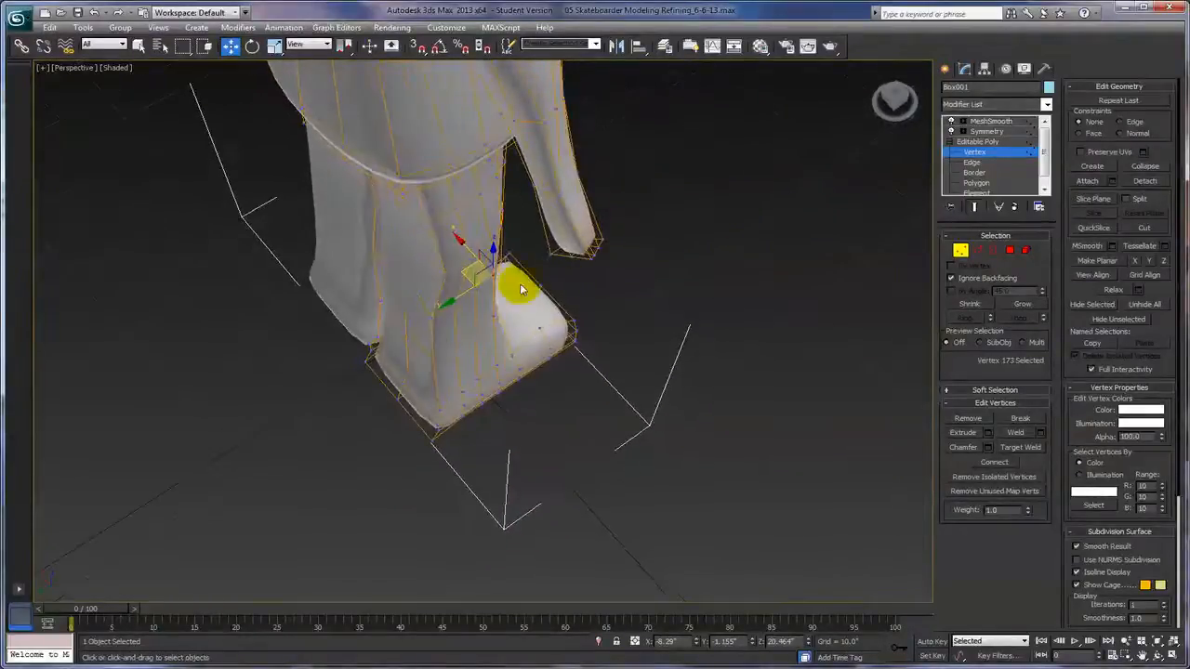
click(445, 273)
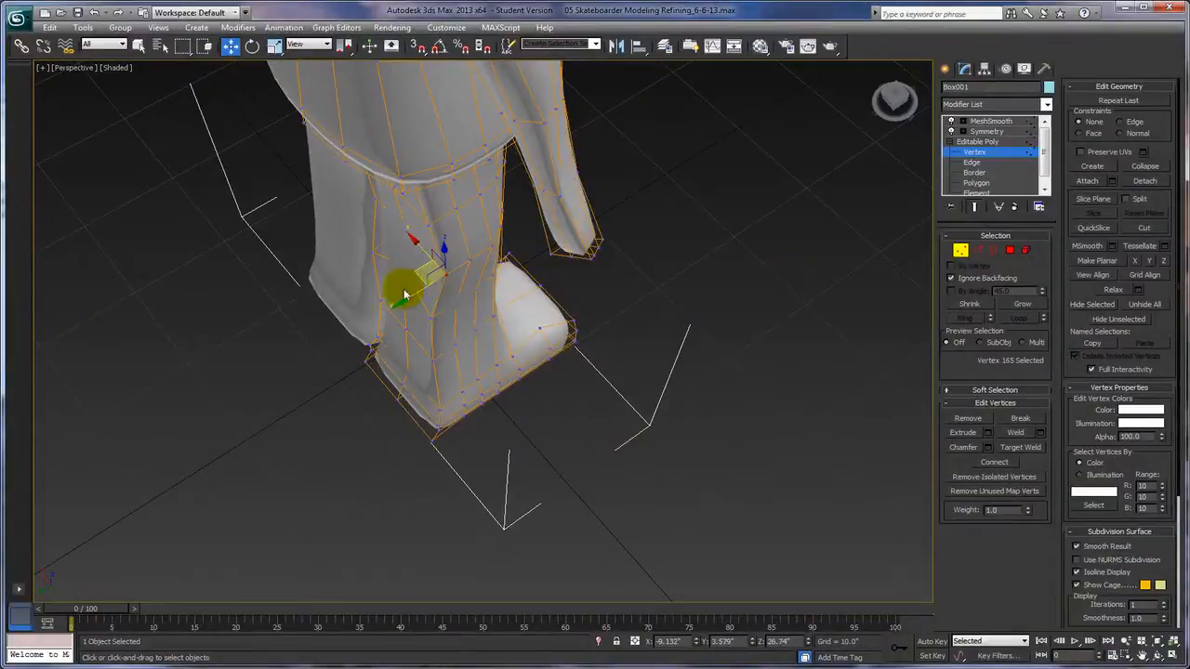
drag(418, 270, 495, 241)
click(447, 256)
click(464, 243)
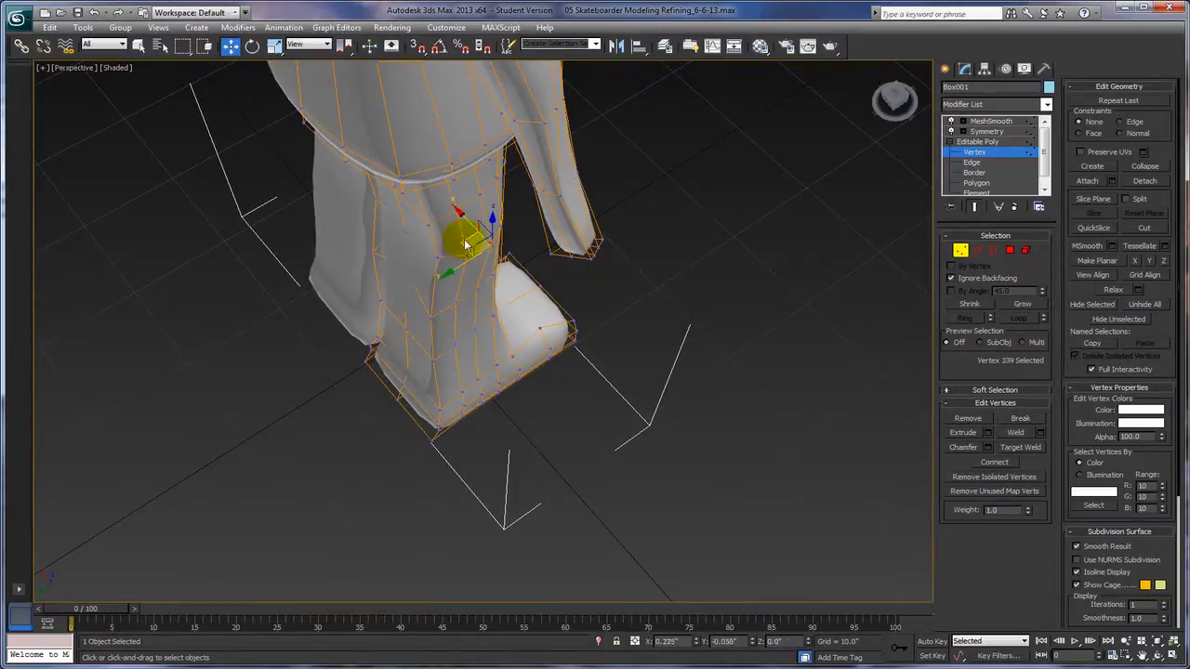
drag(464, 243, 443, 268)
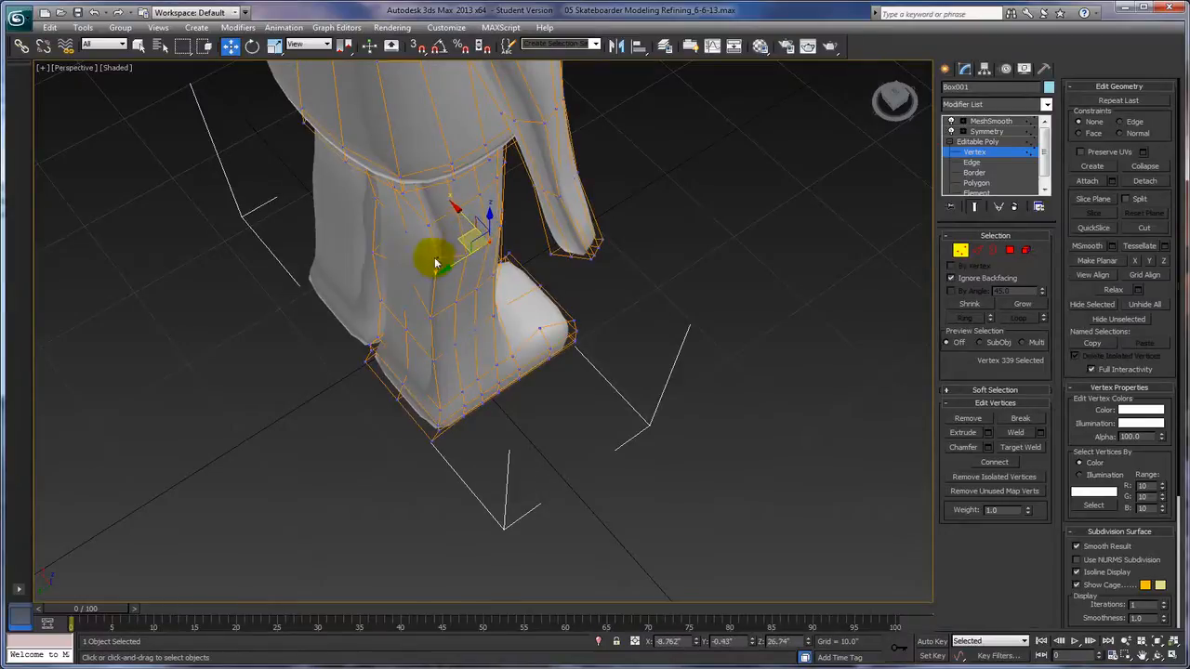
Move the rear knee vertex to about X -4.56, Y 4.11 and the outer rear thigh vertex to about X -7.88, Y 3.96
click(385, 230)
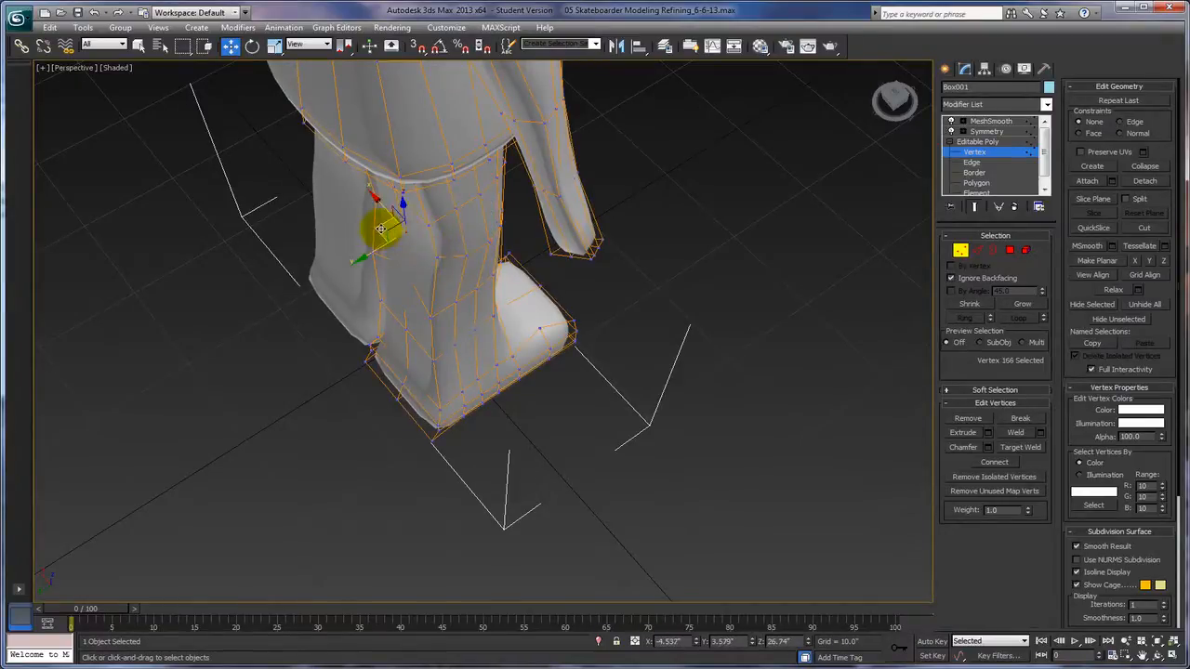
drag(375, 239, 371, 243)
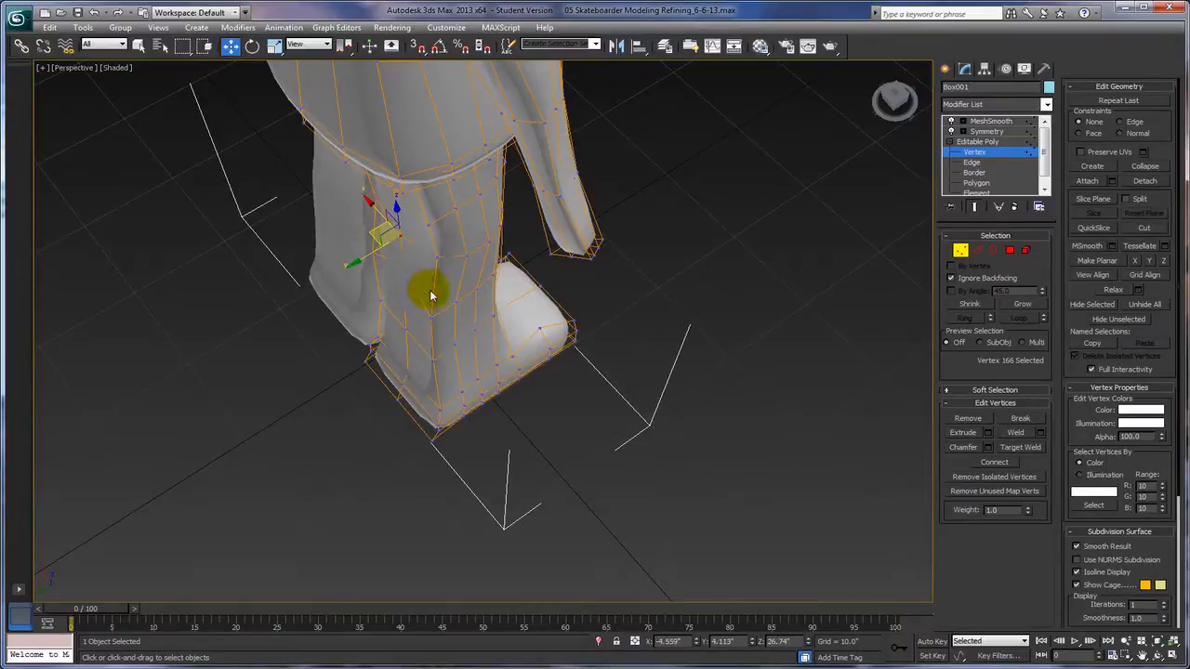
click(435, 255)
drag(410, 252, 403, 225)
click(403, 226)
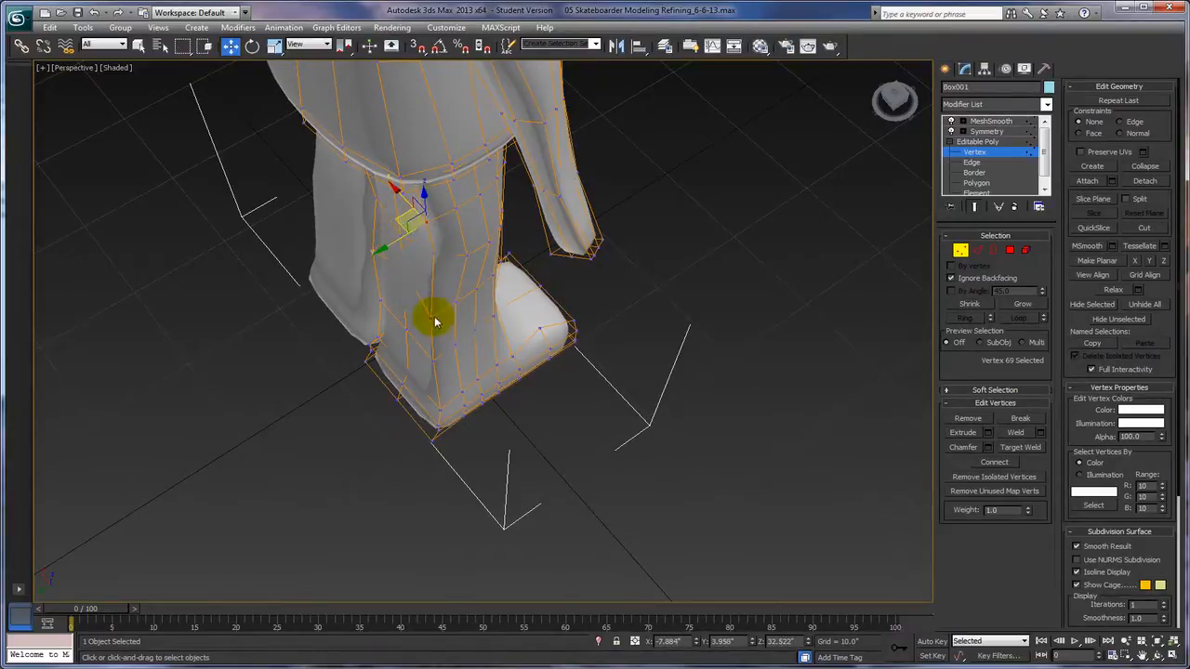
Pull the outer rear calf vertices inward and move the four outer heel-corner vertices to about X -8.72, Y 5.75
mouse_move(431, 317)
mouse_down()
mouse_move(404, 306)
mouse_move(410, 312)
mouse_up()
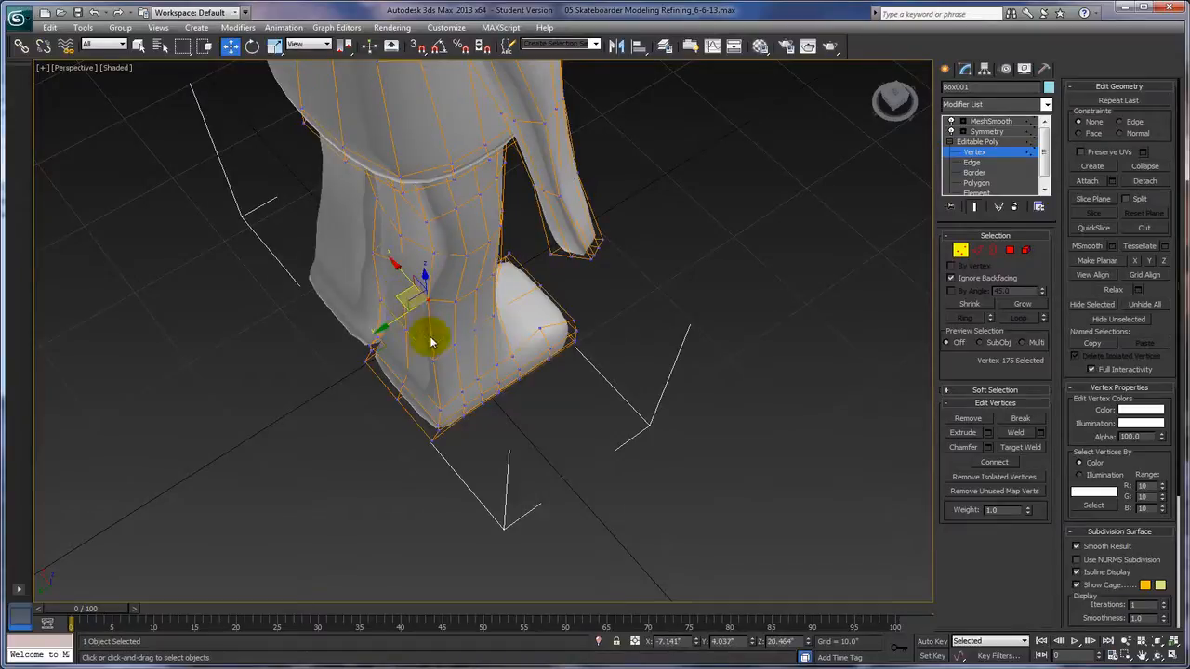
click(413, 355)
drag(406, 358, 403, 346)
alt+middle_drag(545, 457, 489, 424)
mouse_move(447, 369)
mouse_down()
mouse_move(475, 412)
mouse_move(421, 397)
mouse_move(445, 385)
mouse_up()
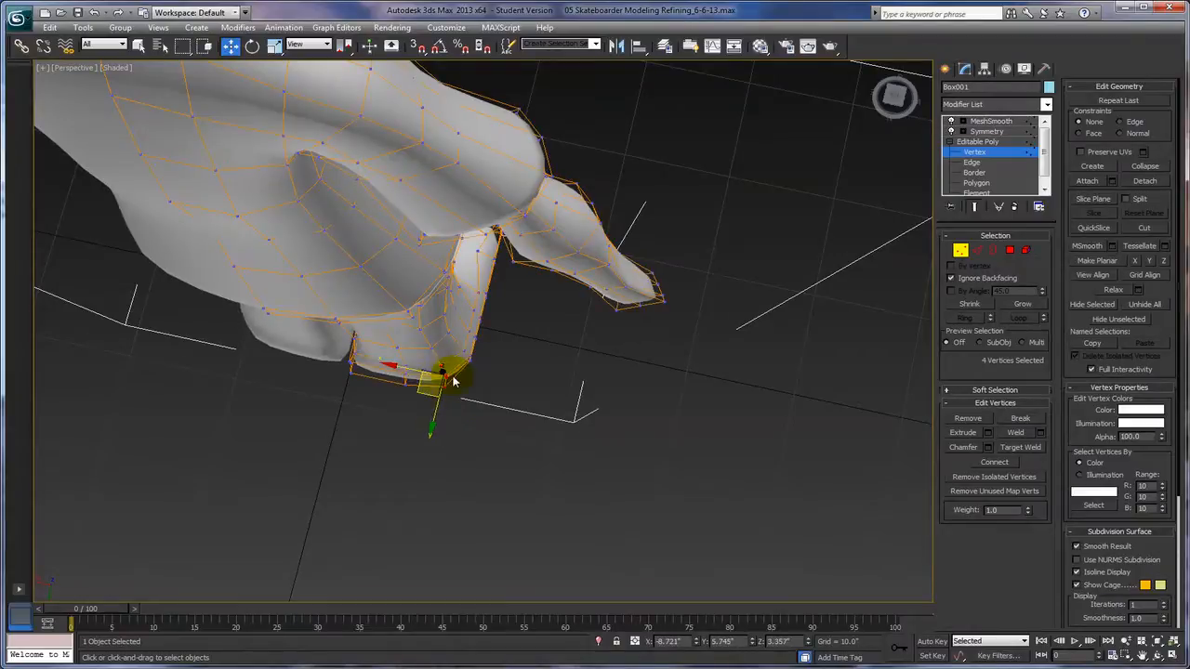
Round off the shoe's square toe by repositioning its front vertices, with the centre ones at about X -5.42, Y -9.61
alt+middle_drag(563, 416, 353, 381)
alt+middle_drag(657, 500, 610, 494)
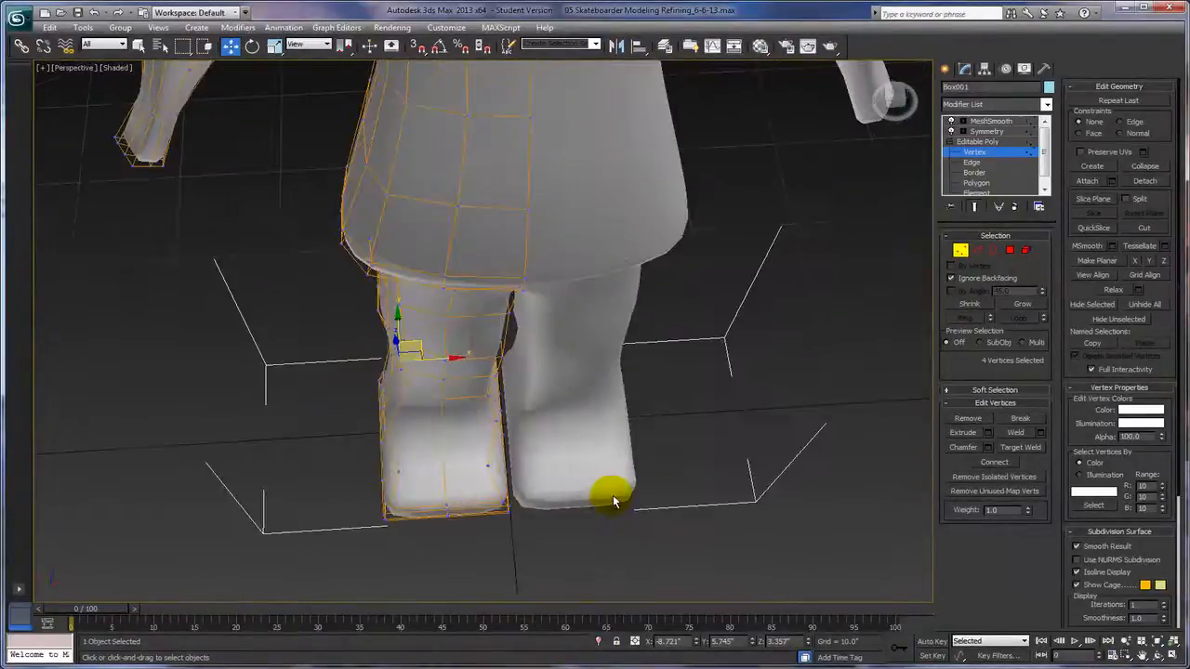
drag(372, 511, 461, 511)
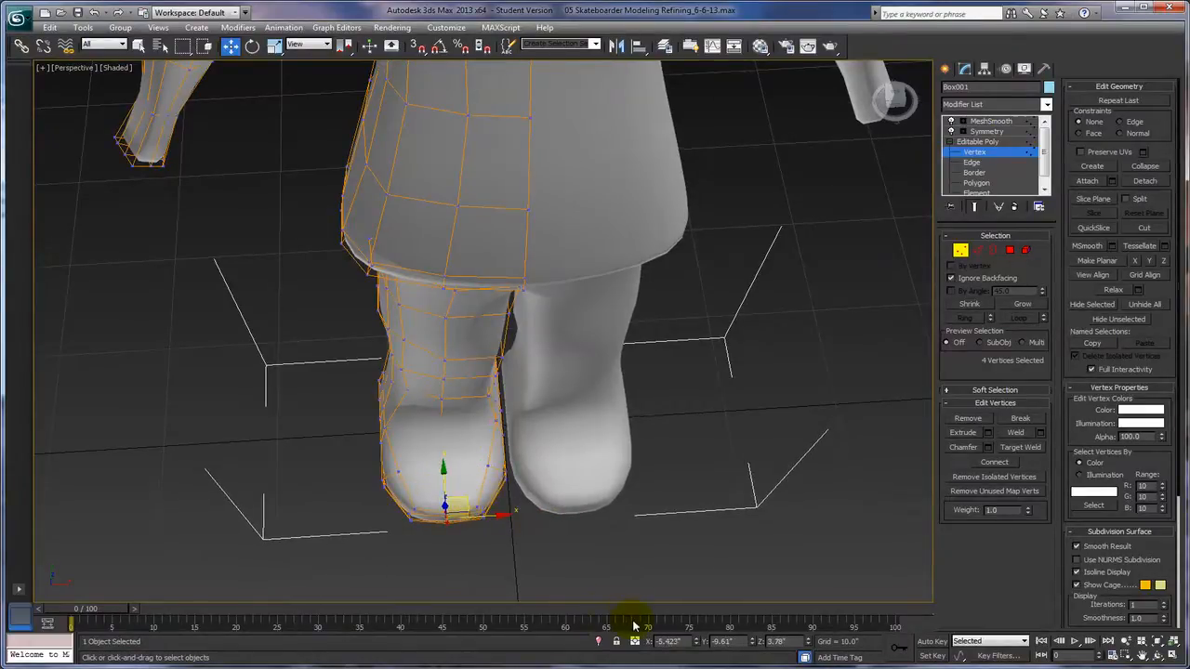
Try moving the shoe's outer side vertex inward along X to about -9.83, and undo the move
mouse_move(634, 599)
middle_down()
mouse_move(669, 585)
mouse_move(632, 595)
mouse_move(712, 539)
mouse_move(722, 518)
mouse_move(734, 545)
mouse_move(706, 541)
mouse_move(738, 547)
mouse_move(600, 586)
mouse_move(632, 587)
middle_up()
click(395, 384)
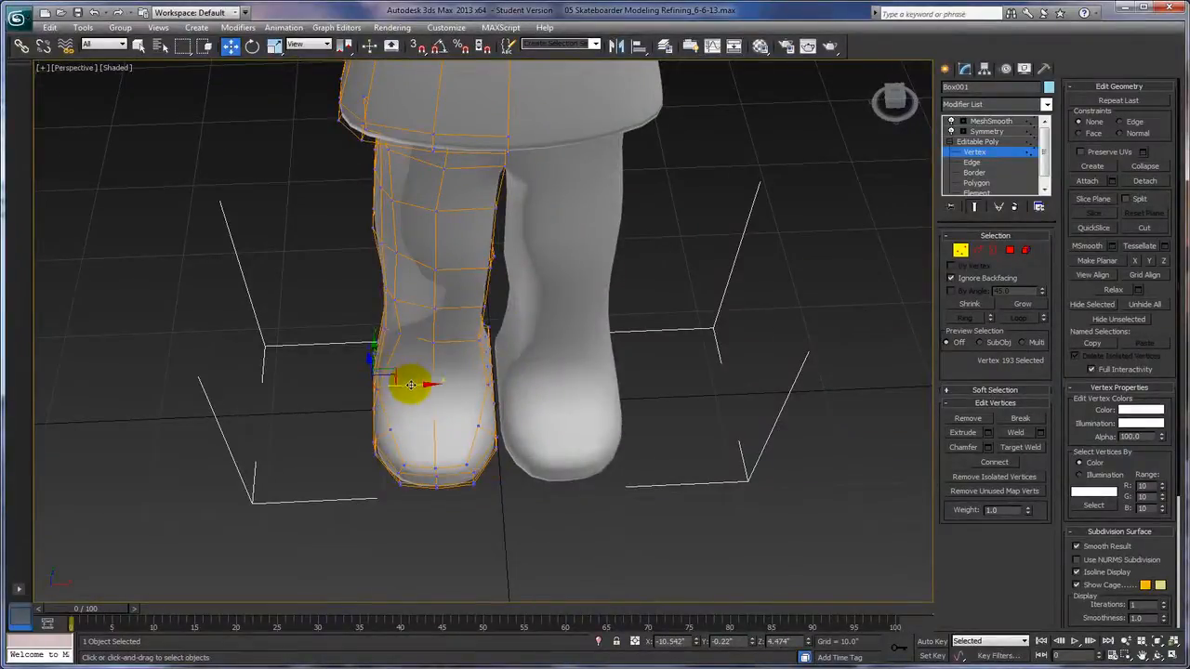
drag(417, 381, 428, 382)
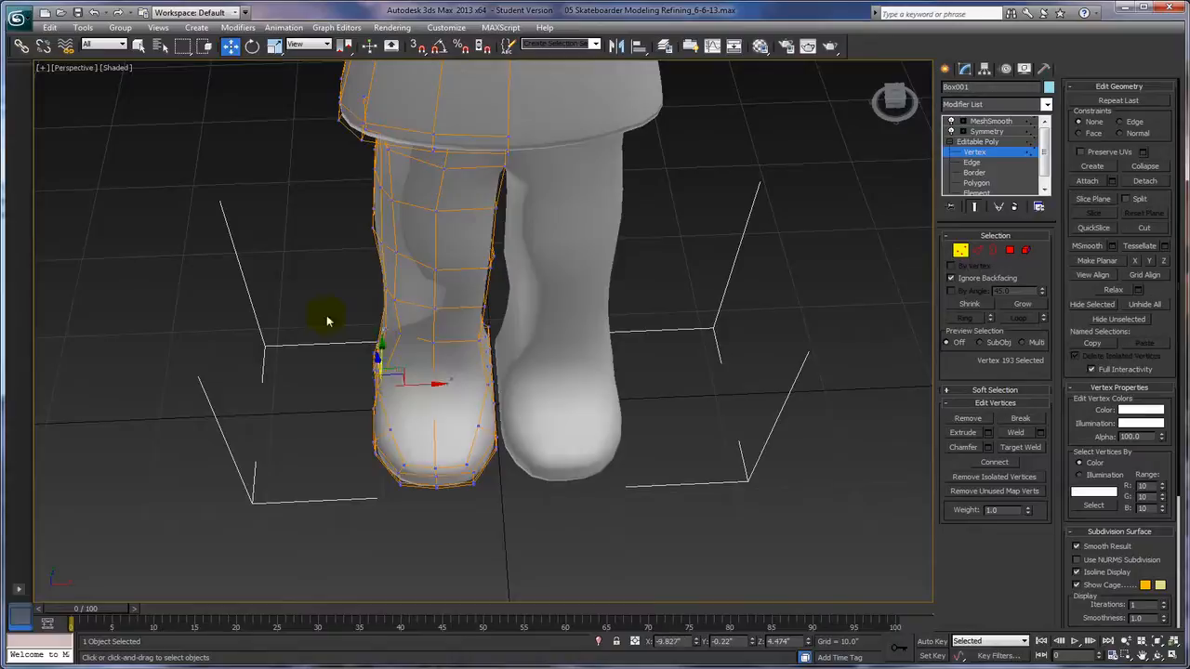
click(96, 15)
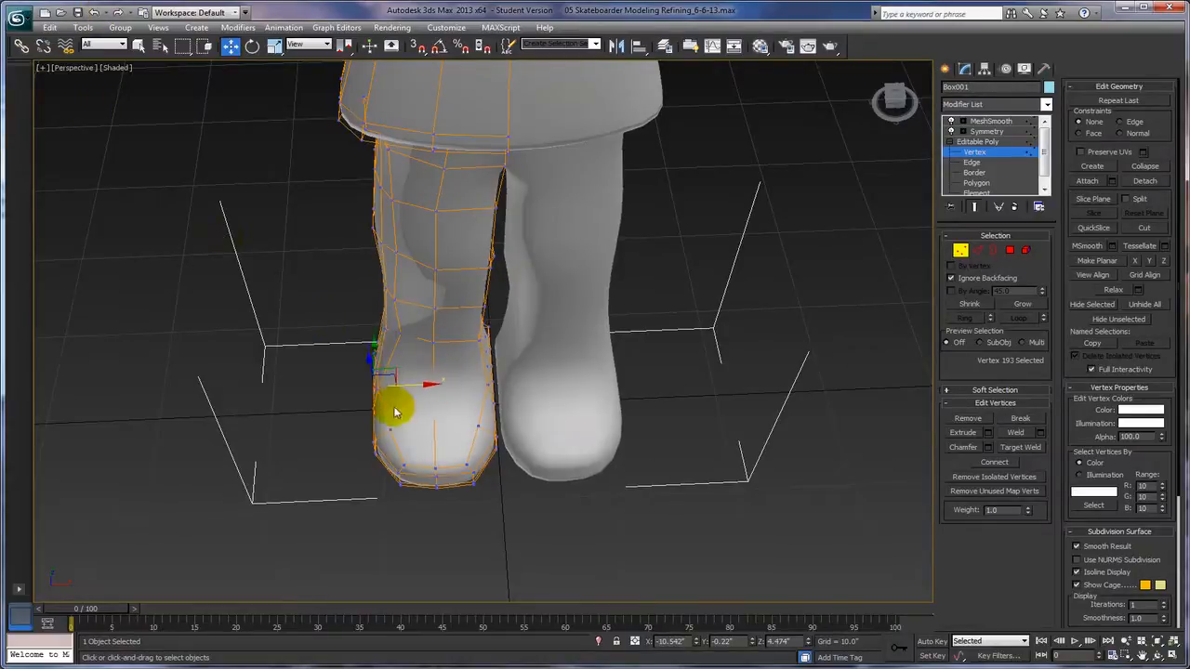
Adjust the outer and inner instep vertices of the shoe along X, placing the inner one at about X -2.31
click(432, 387)
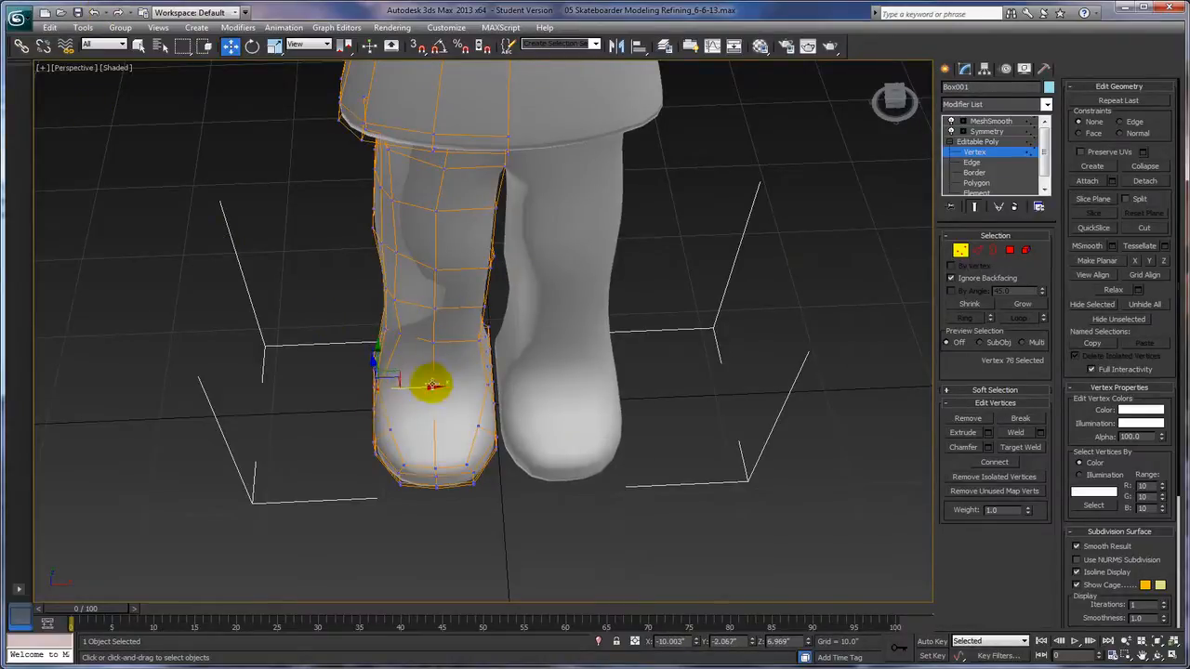
drag(432, 387, 486, 379)
click(486, 372)
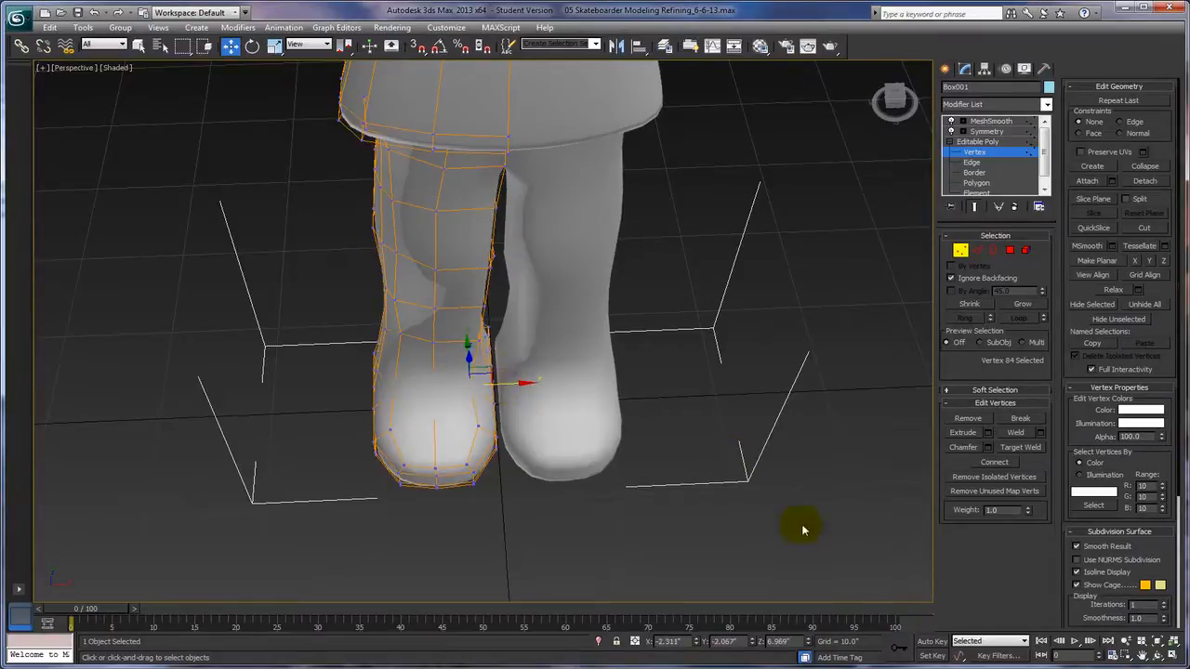
Turn off Symmetry and move the four inner heel-corner vertices inward to about X -1.57, Y 5.01
click(951, 131)
mouse_move(672, 468)
alt+middle_down()
mouse_move(690, 459)
mouse_move(629, 449)
mouse_move(661, 452)
mouse_move(658, 469)
alt+middle_up()
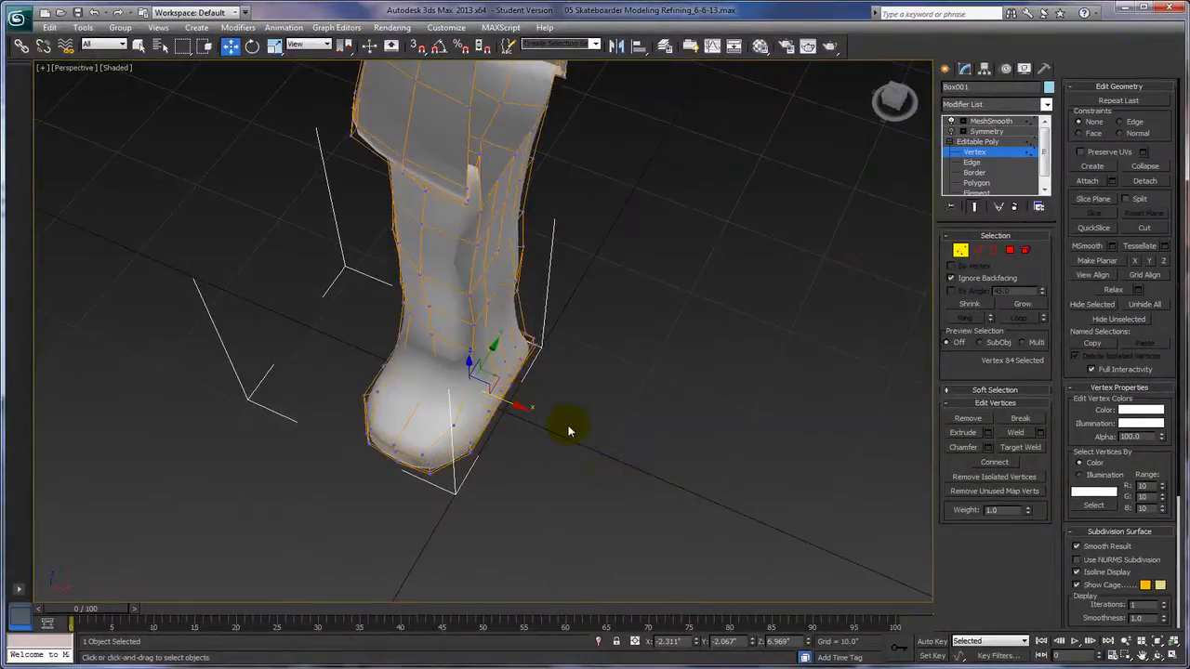
alt+middle_drag(575, 436, 399, 446)
alt+middle_drag(486, 499, 481, 522)
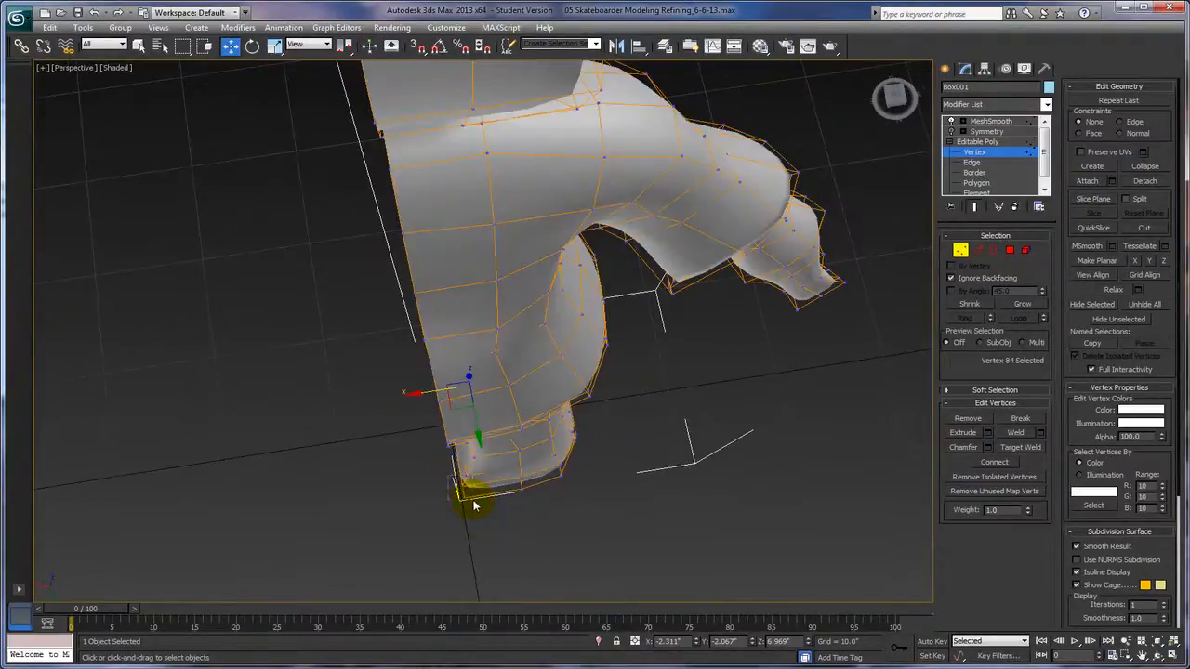
drag(476, 510, 448, 470)
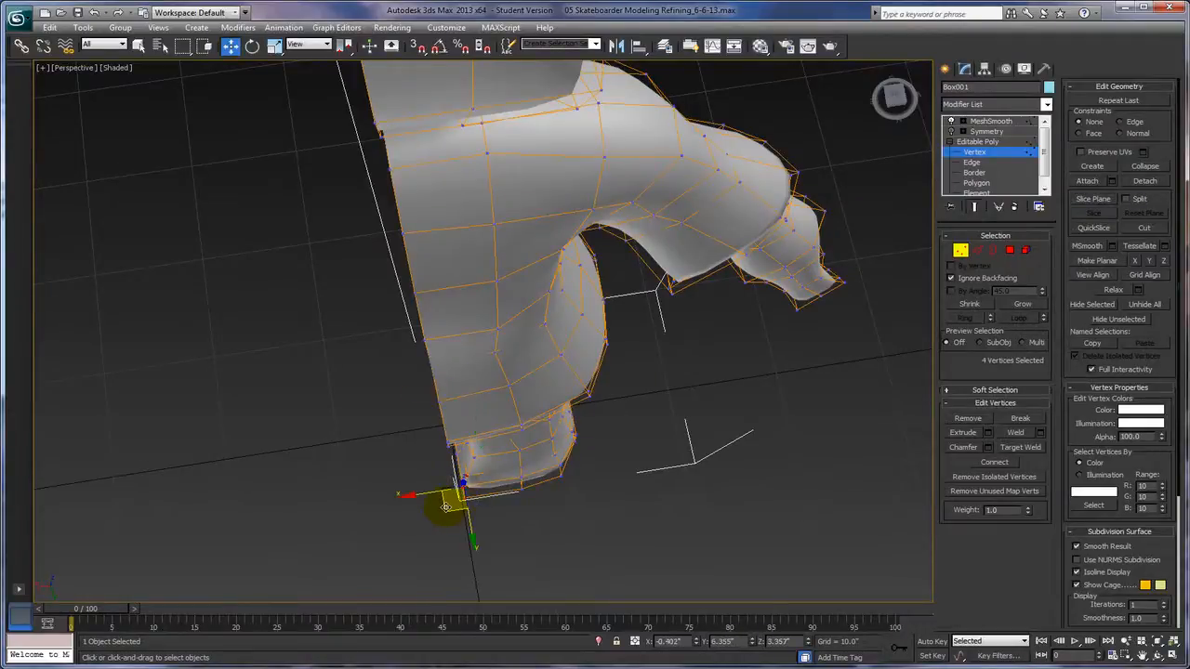
drag(448, 507, 464, 482)
alt+middle_drag(546, 487, 571, 450)
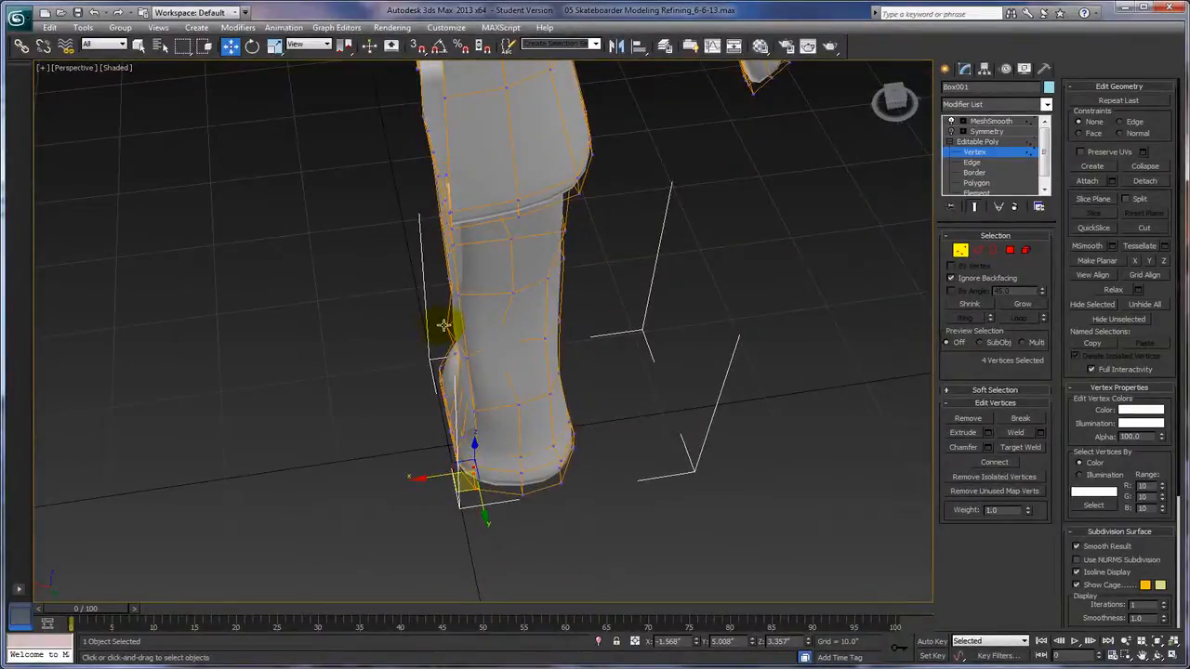
Shift the lower leg's inner side vertex along X and reposition the inner back-corner vertex just above the shoe's heel
alt+middle_drag(579, 409, 679, 399)
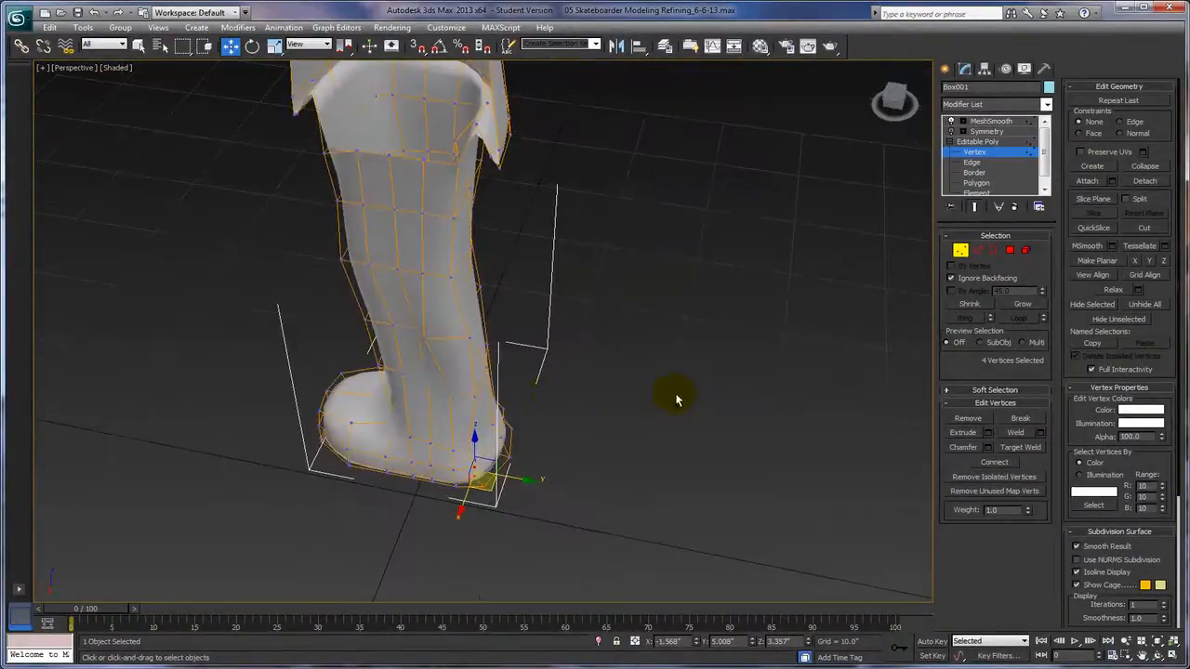
click(424, 341)
alt+middle_drag(632, 443, 535, 480)
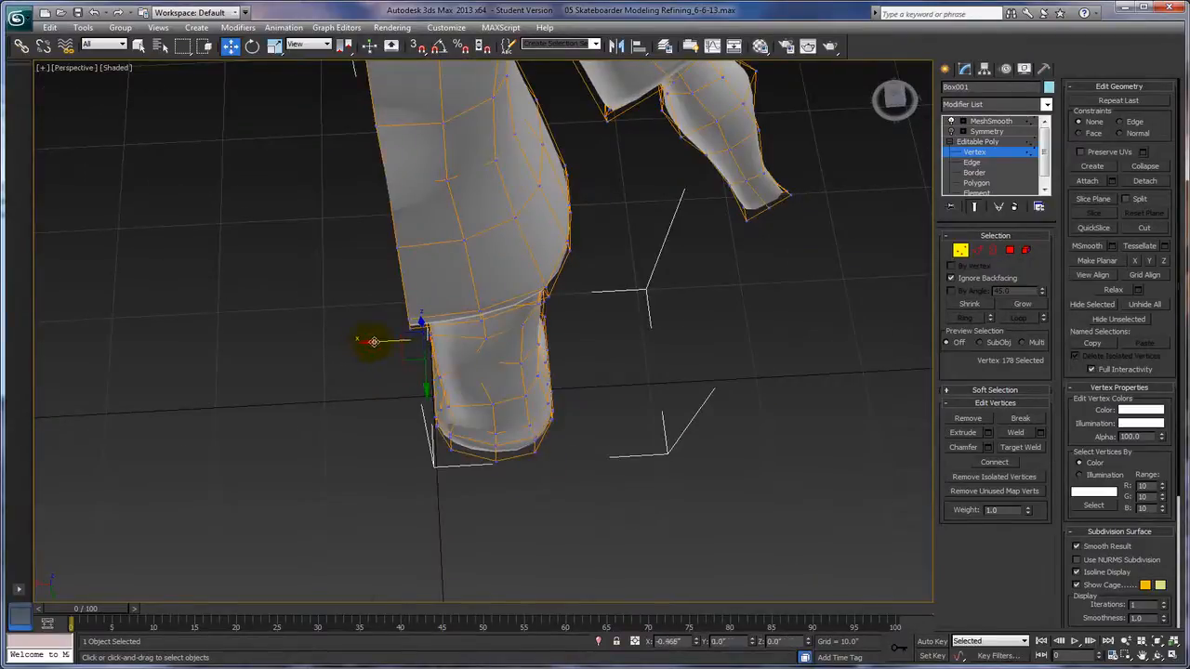
alt+middle_drag(524, 433, 465, 407)
click(470, 400)
alt+middle_drag(598, 459, 517, 446)
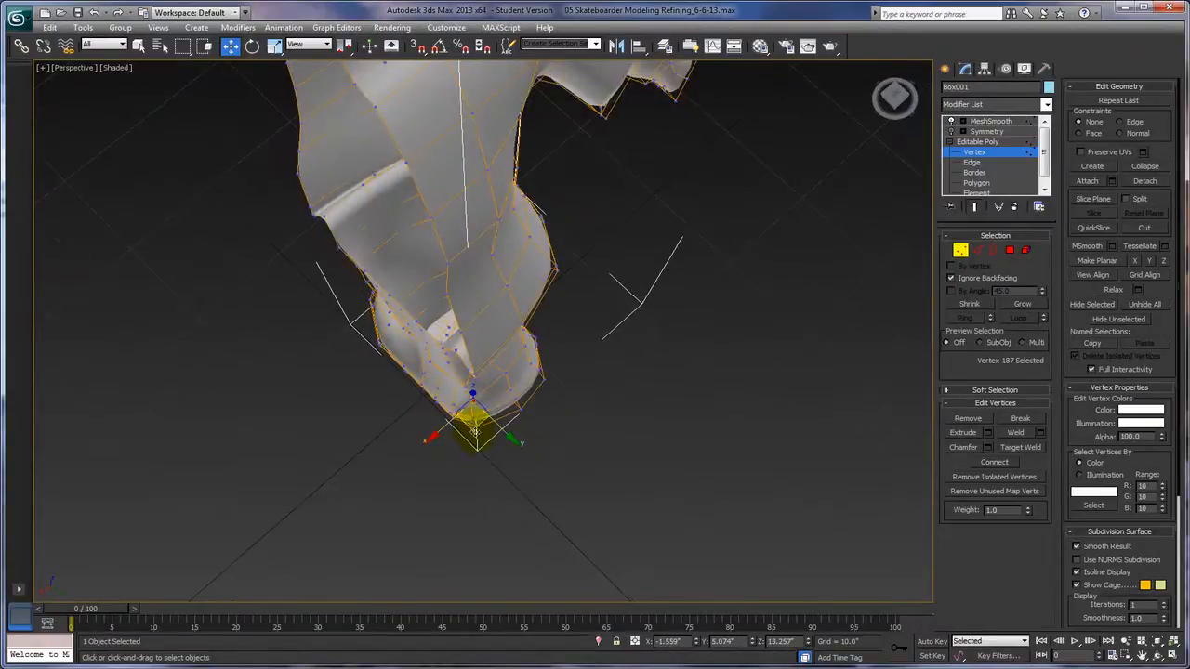
drag(471, 408, 464, 401)
Move the lower leg's inner back-corner vertex to about X -1.58, Y 4.16 and its neighbouring back vertex to about X -3.92, Y 3.91
click(463, 385)
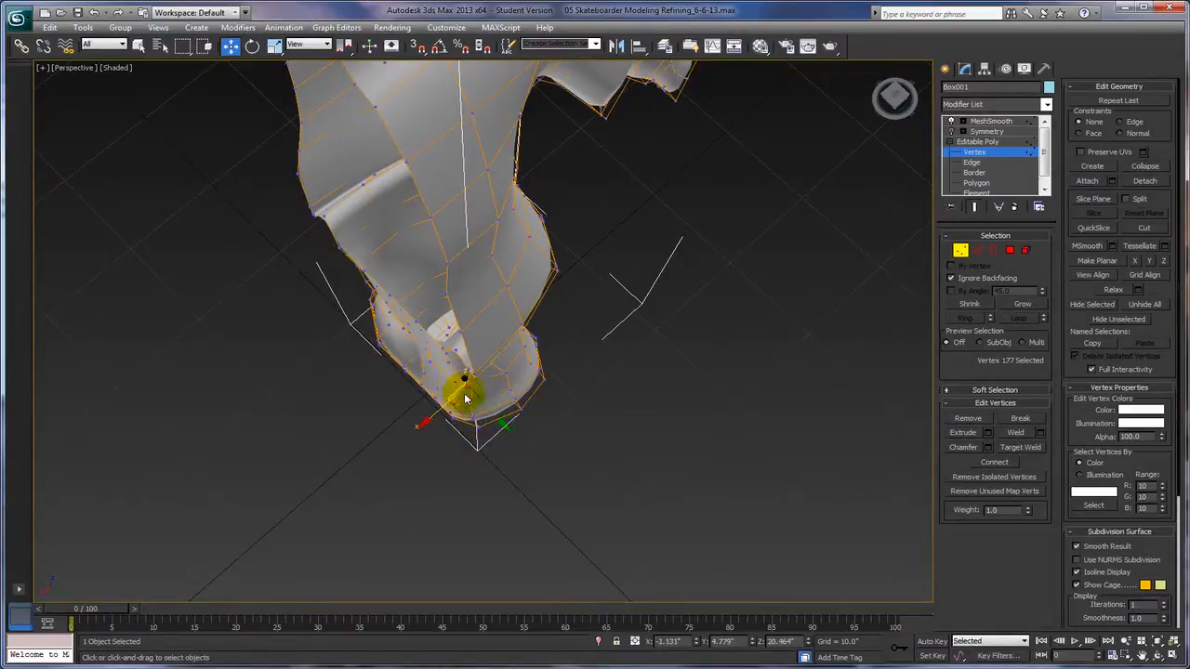
alt+middle_drag(463, 402, 532, 390)
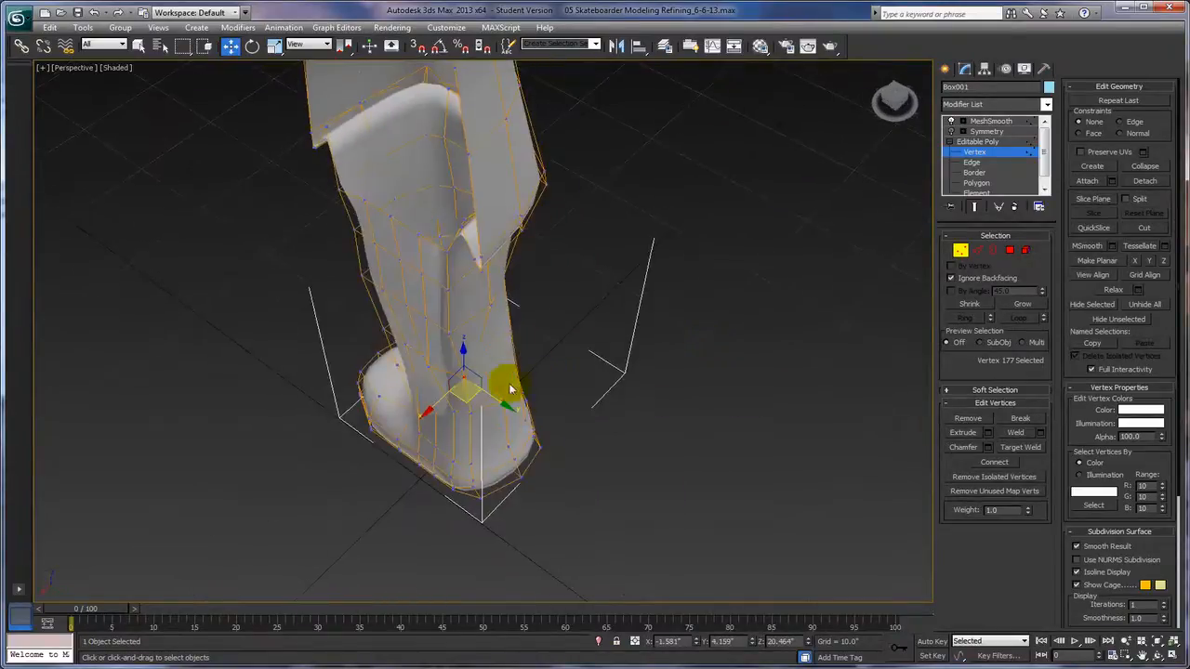
click(477, 359)
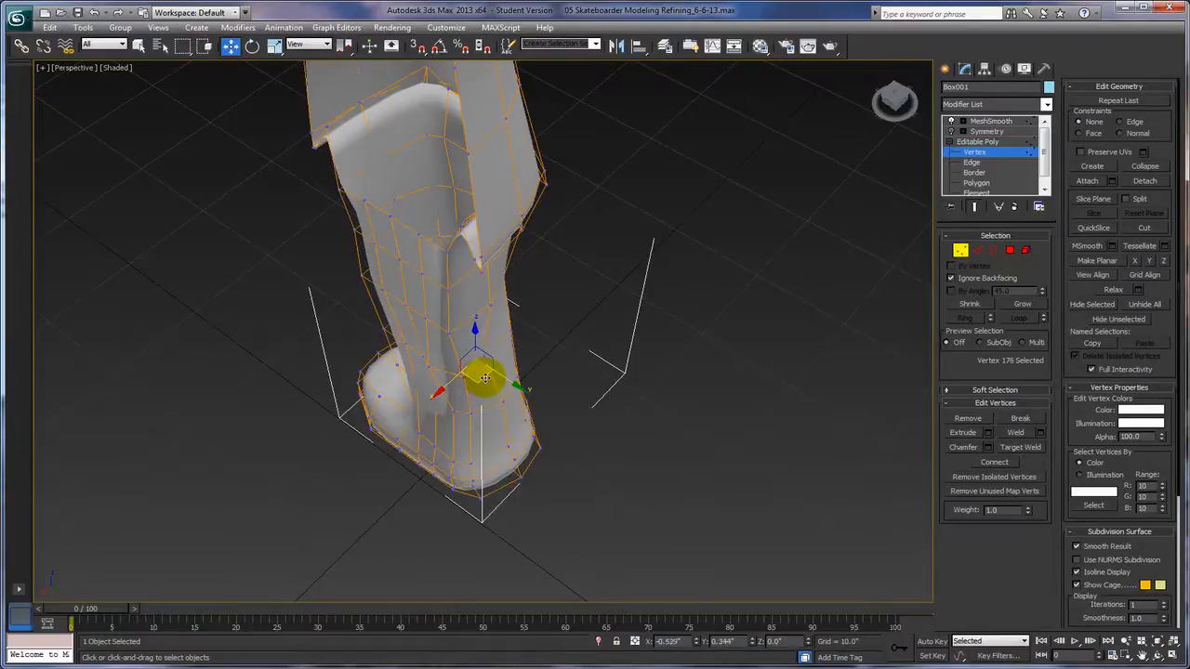
alt+middle_drag(622, 393, 629, 414)
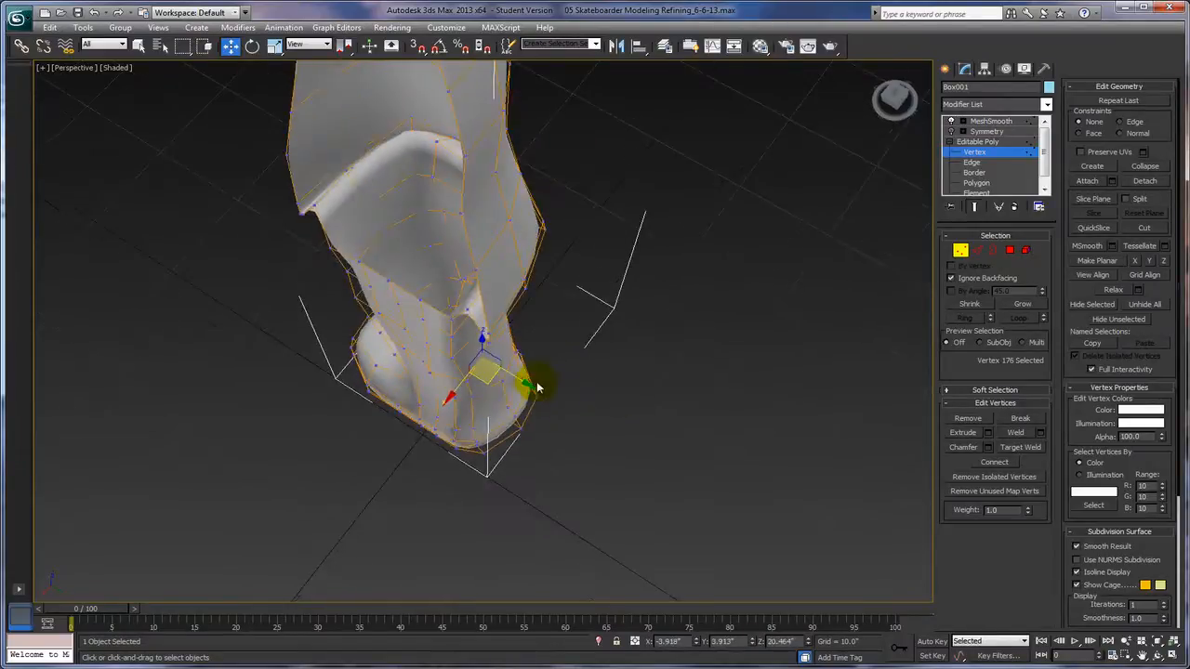
alt+middle_drag(486, 403, 620, 353)
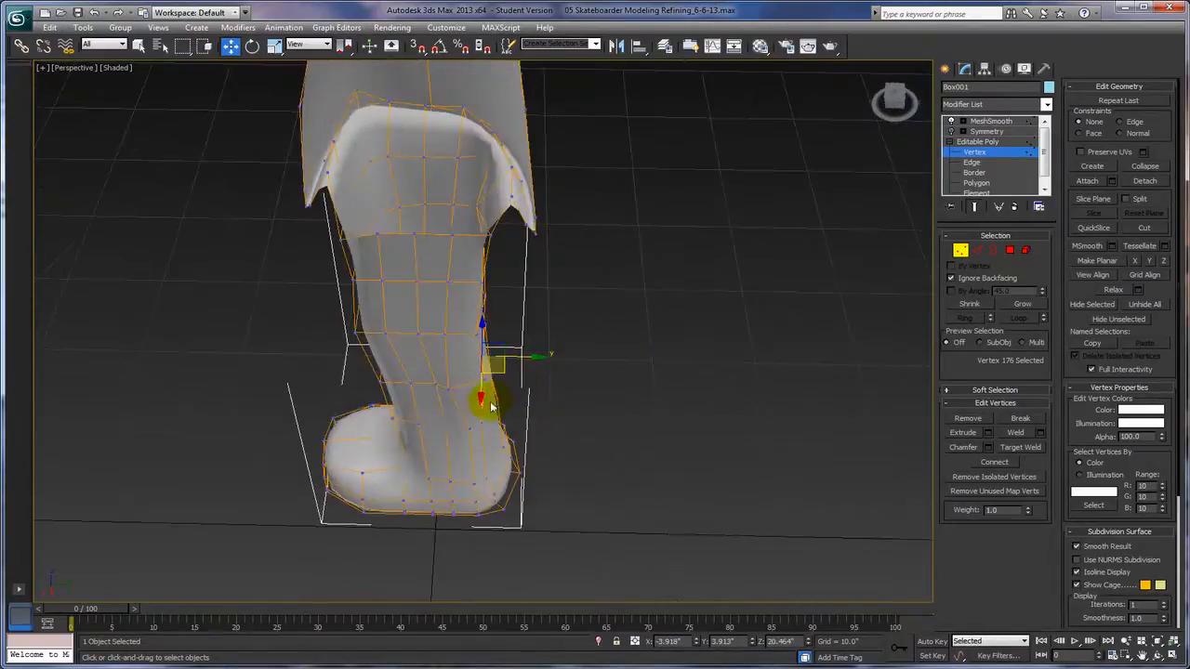
Even out the lower leg's inner back curve by moving the inner side vertex back to about Y 2.53 and nudging the adjacent corner vertex
click(449, 389)
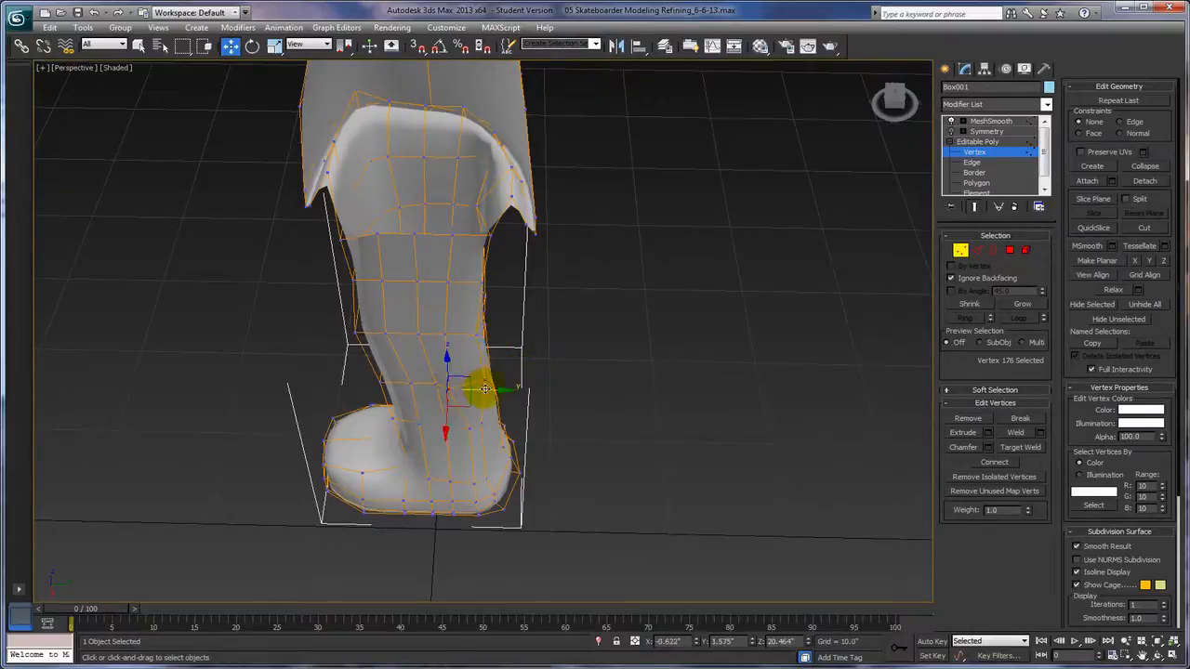
alt+middle_drag(499, 381, 586, 363)
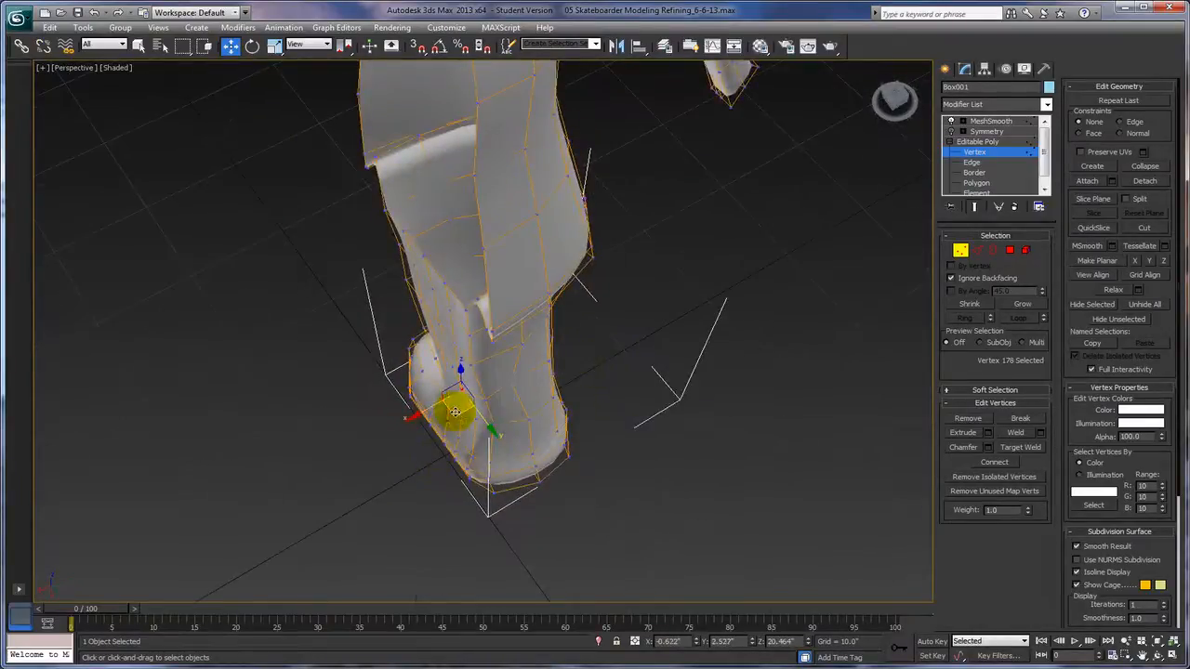
drag(459, 406, 487, 401)
click(484, 398)
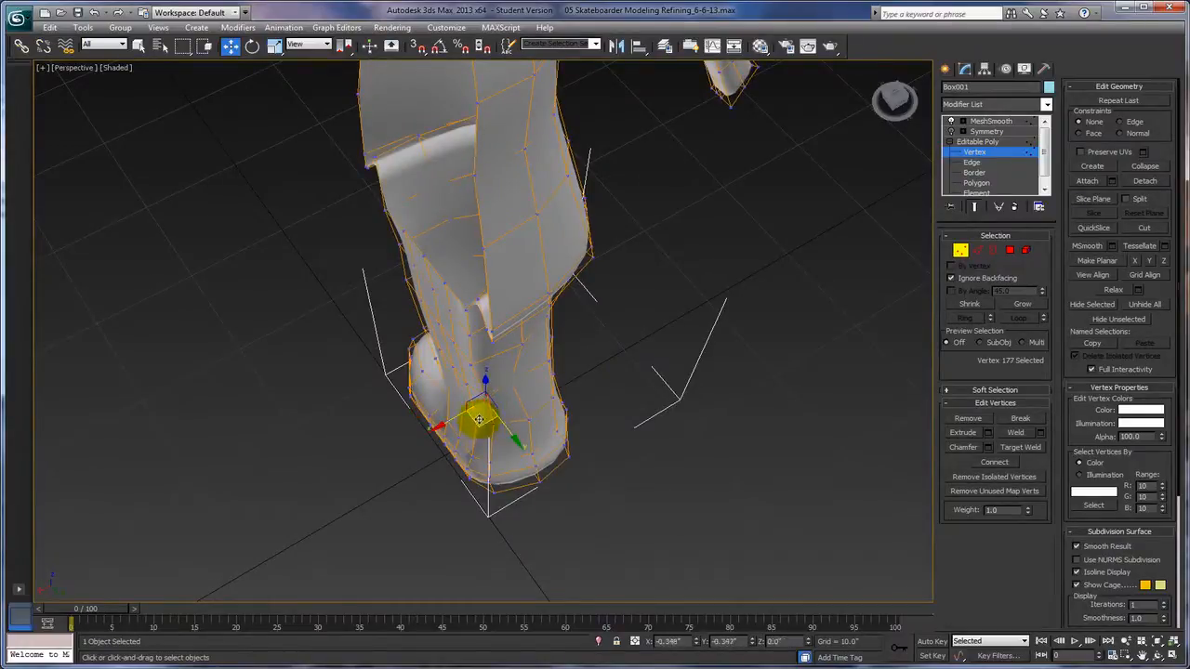
drag(478, 420, 468, 384)
click(469, 368)
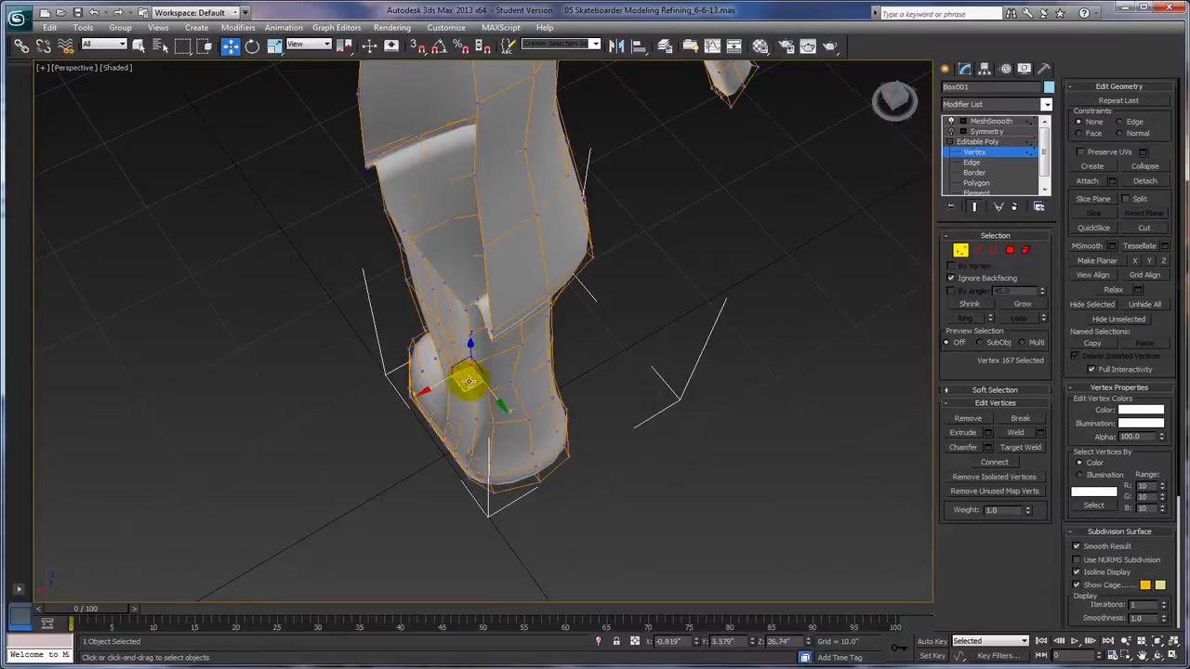
click(471, 376)
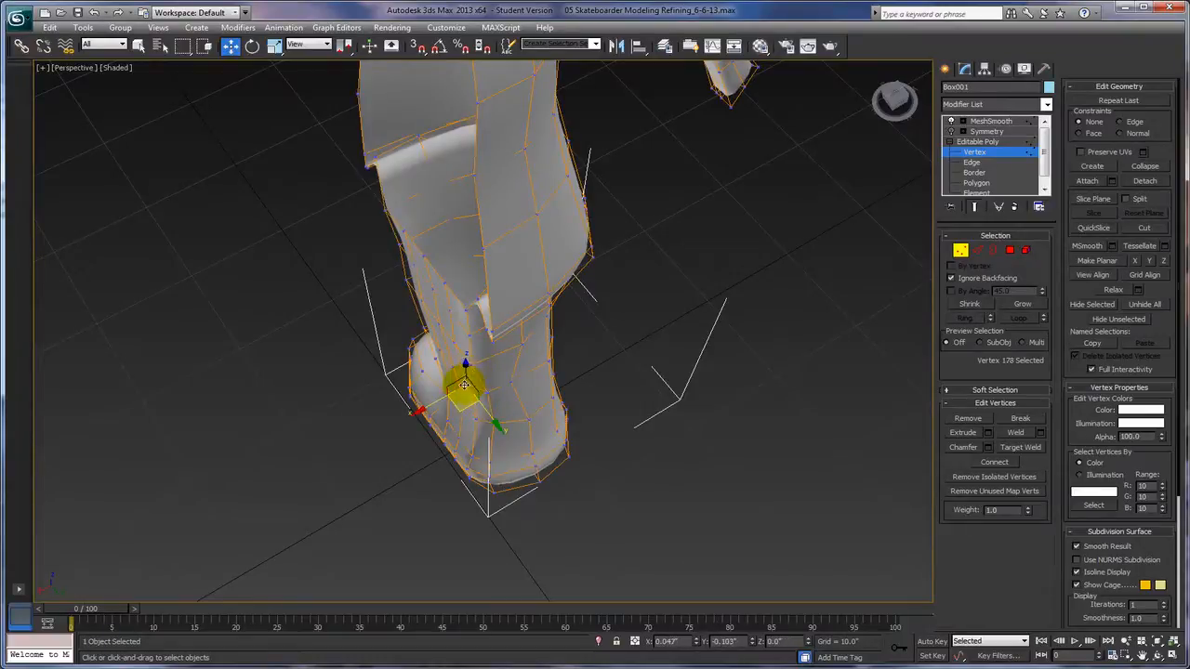
click(539, 385)
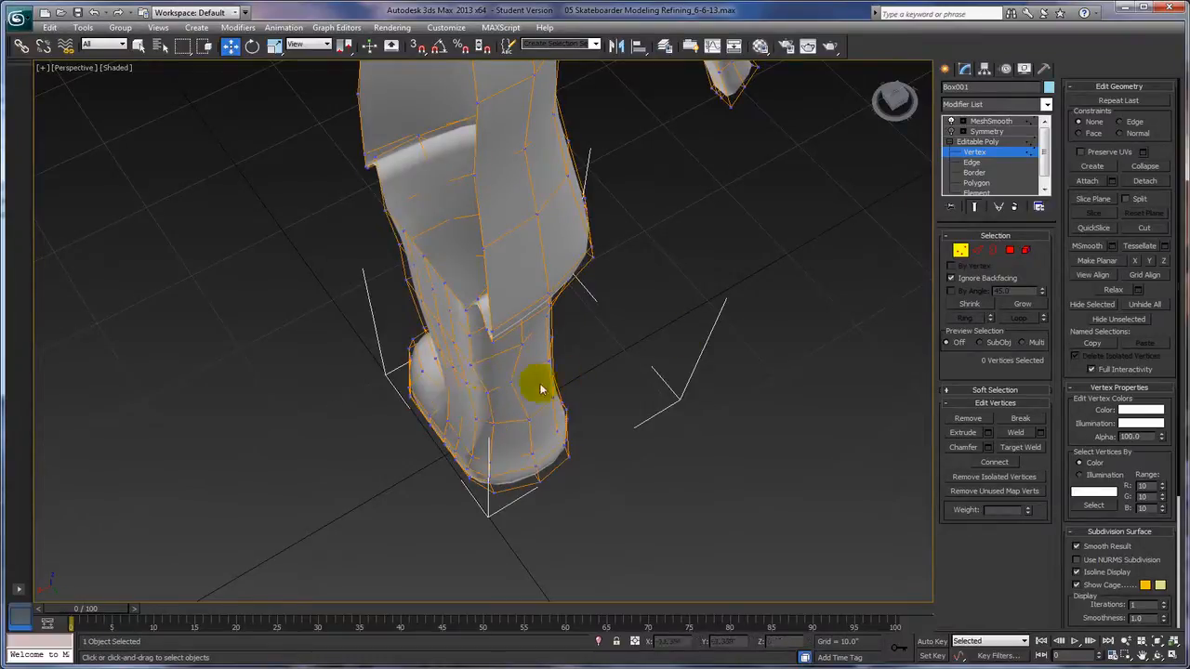
Move the inner back-corner vertices higher up the trouser leg in the XY plane, placing the uppermost one at about X -1.33, Y 3.39
click(471, 364)
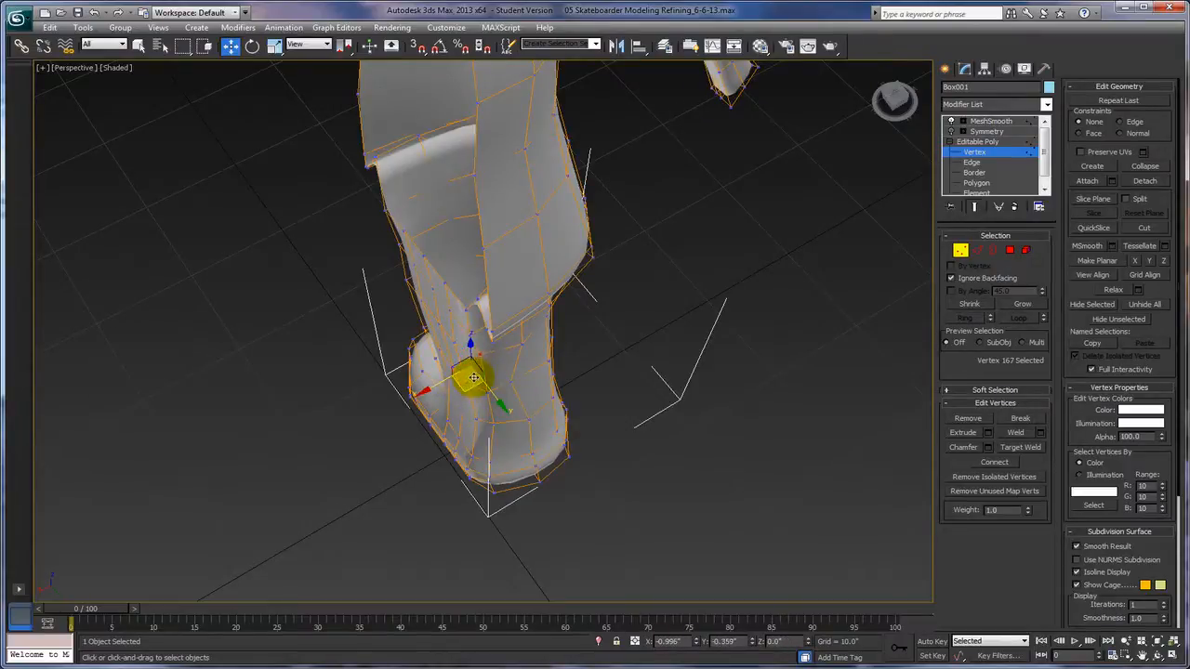
click(468, 335)
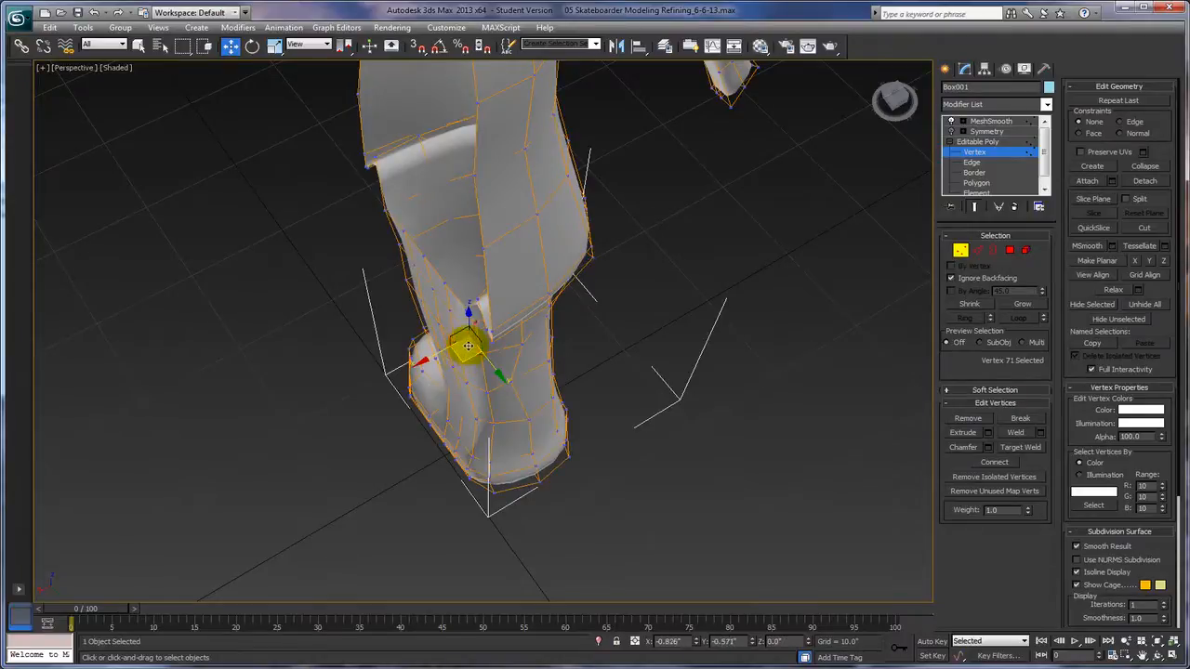
mouse_move(468, 344)
alt+middle_down()
mouse_move(505, 385)
mouse_move(616, 366)
mouse_move(645, 348)
mouse_move(536, 303)
mouse_move(480, 323)
alt+middle_up()
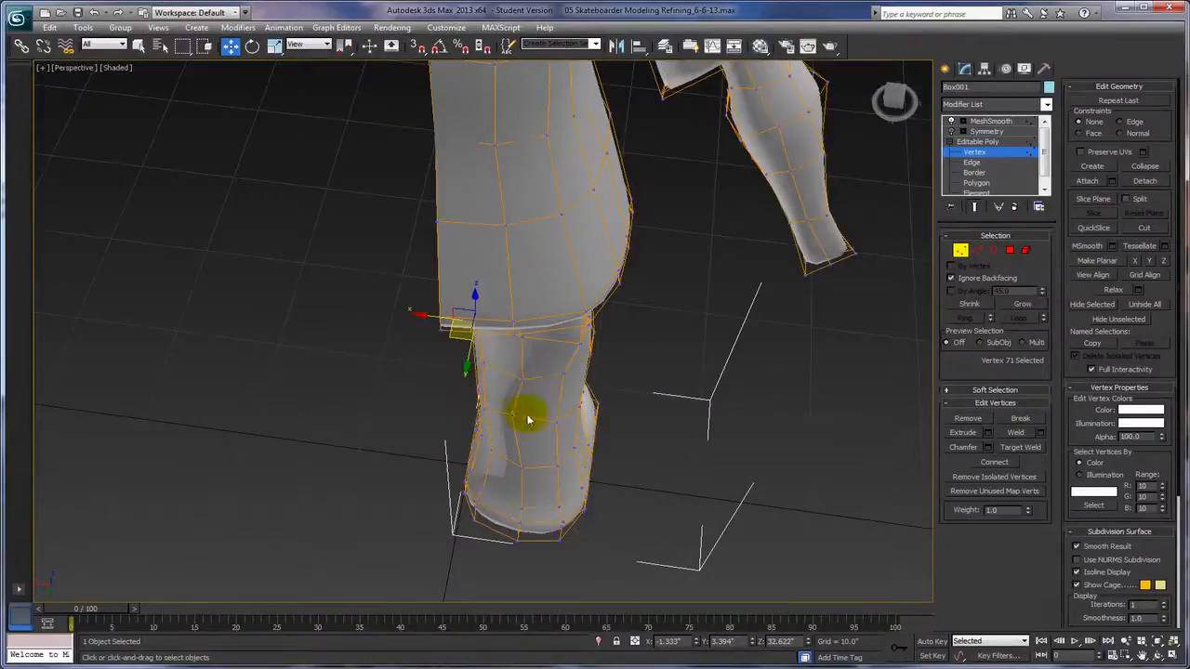
Adjust the lower back vertex of the trouser leg and the outer back vertex near the shirt hem along X, the latter to about X -7.29
click(488, 421)
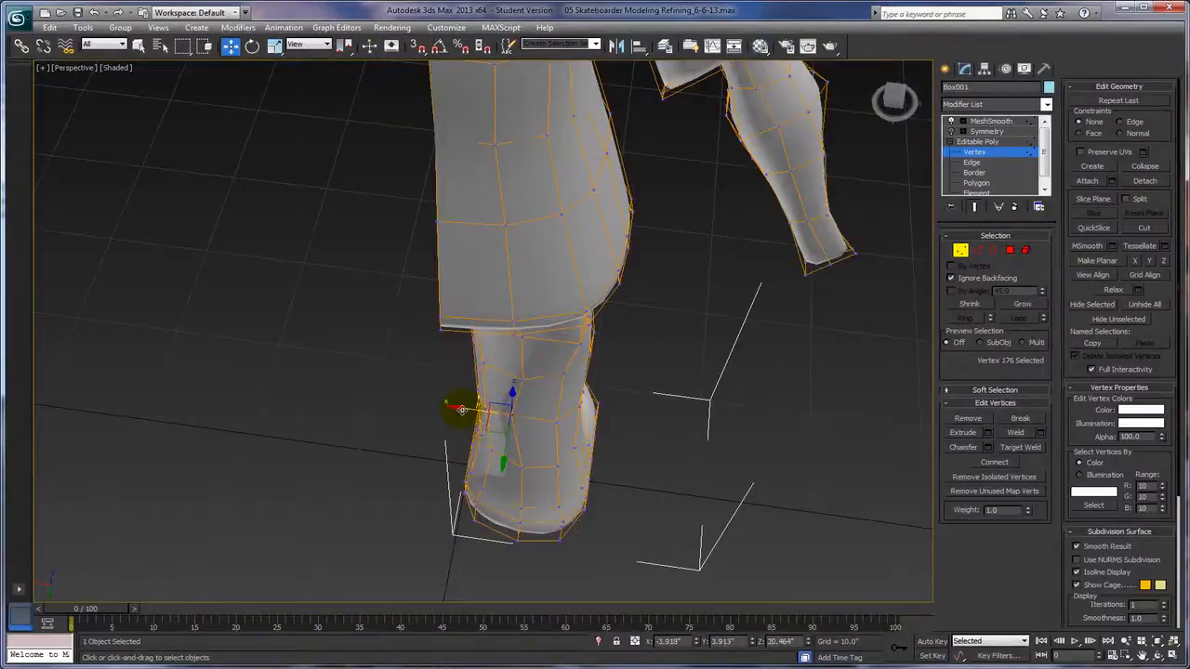
alt+middle_drag(474, 406, 605, 329)
click(574, 307)
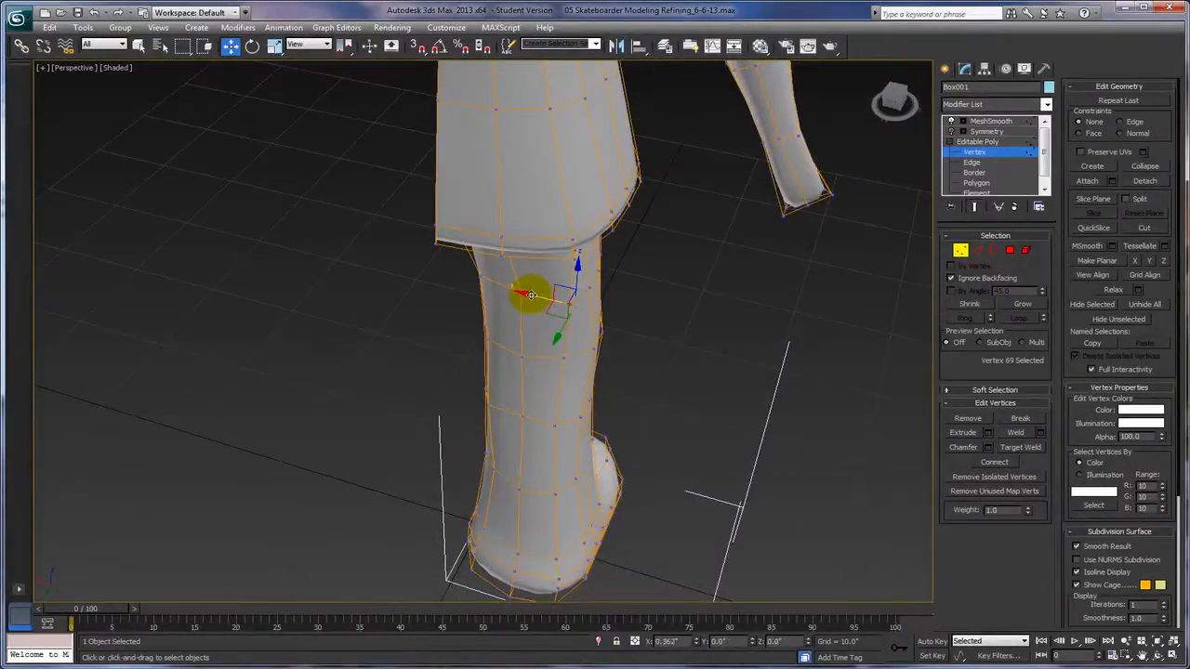
alt+middle_drag(527, 294, 608, 348)
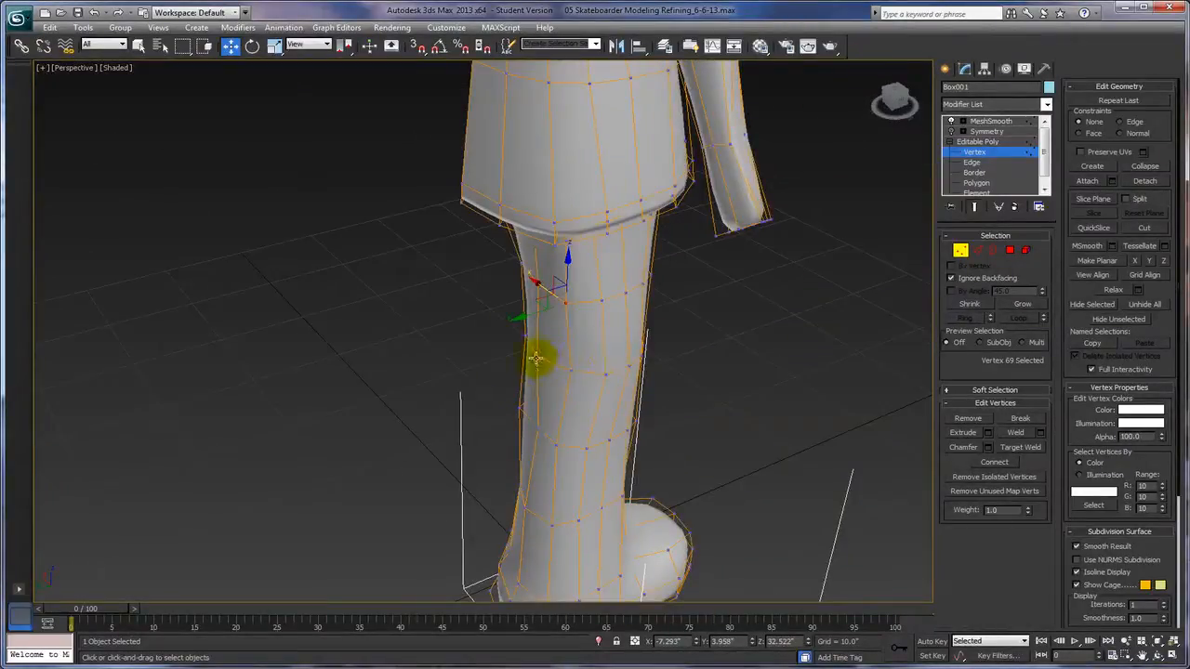
Smooth the back of the trouser leg by moving its middle vertex to about Y 3.63 and the lower one to about Y 4.52
drag(504, 370, 512, 363)
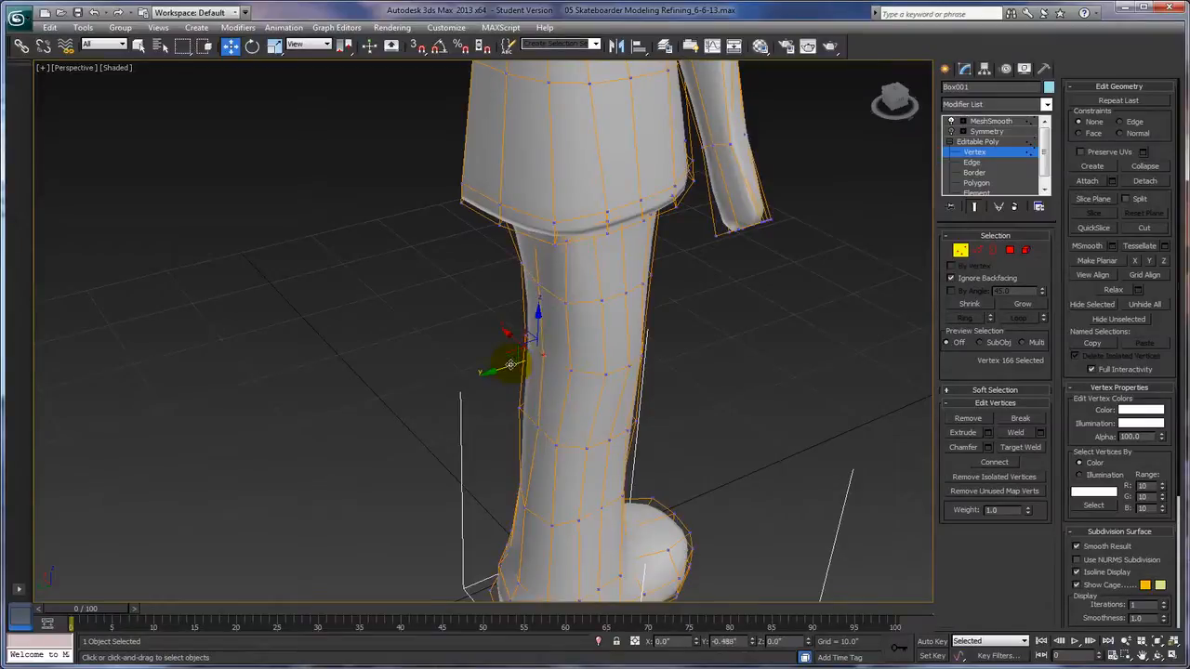
alt+middle_drag(744, 425, 740, 398)
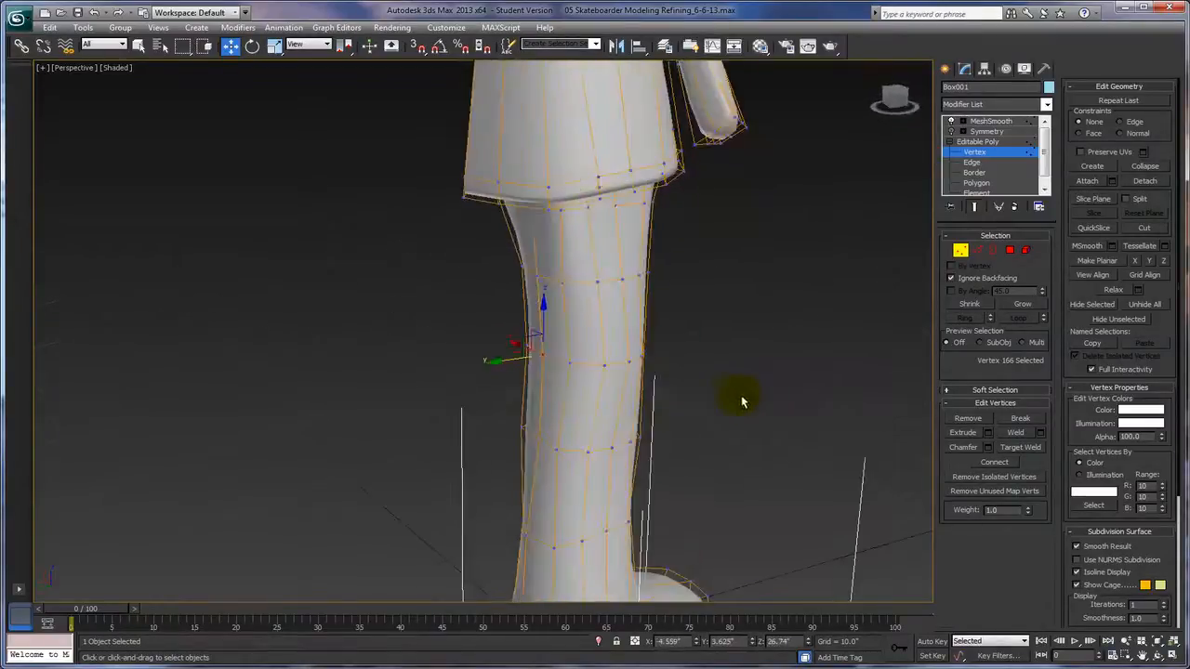
click(537, 440)
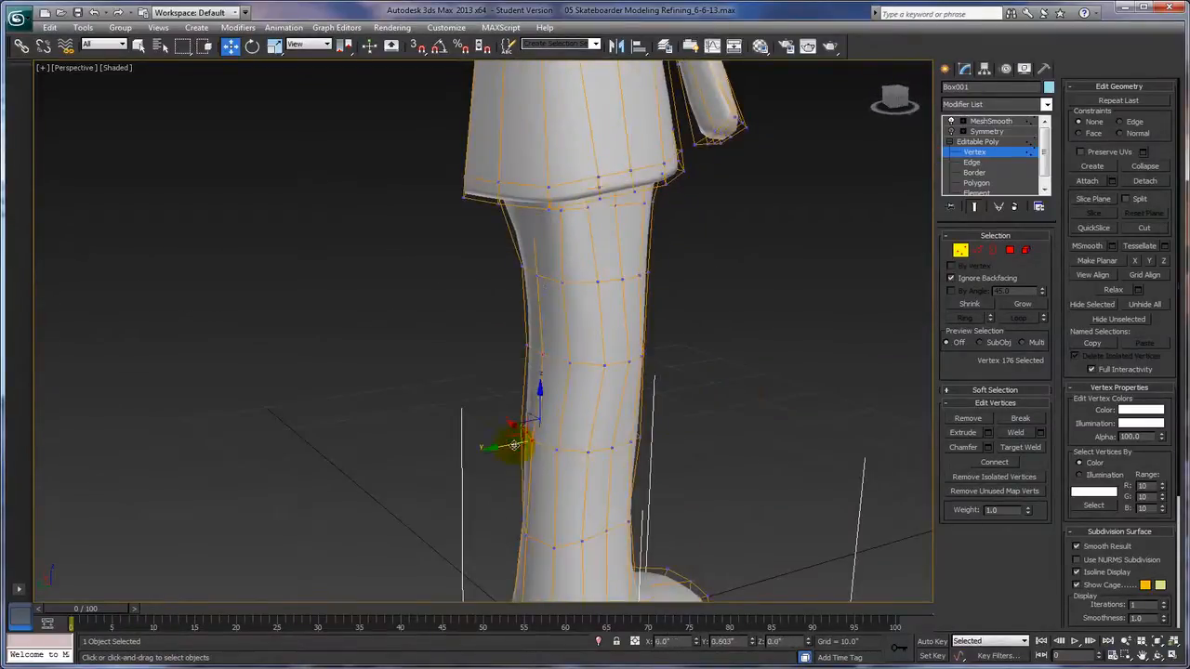
alt+middle_drag(688, 425, 866, 461)
alt+middle_drag(637, 468, 735, 430)
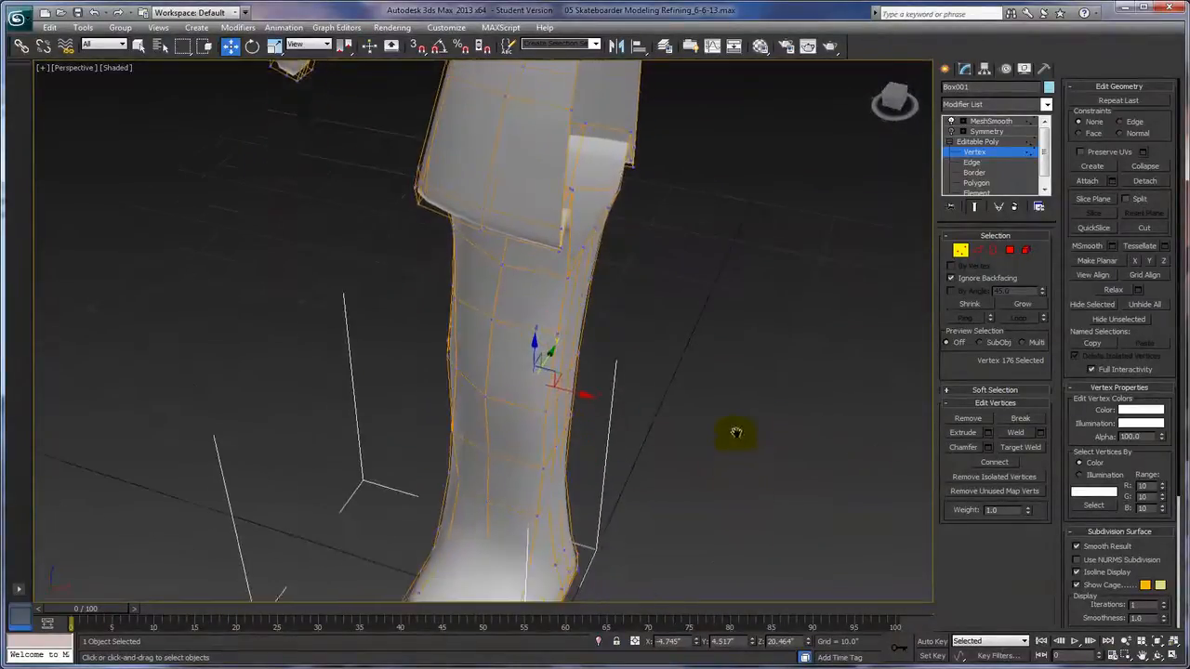
Reposition the inner front-corner vertices above the shoe, the lower at about X -2.49, Y -2.10 and the next one up at X -2.25, Y -3.05
click(535, 513)
alt+middle_drag(687, 539, 687, 564)
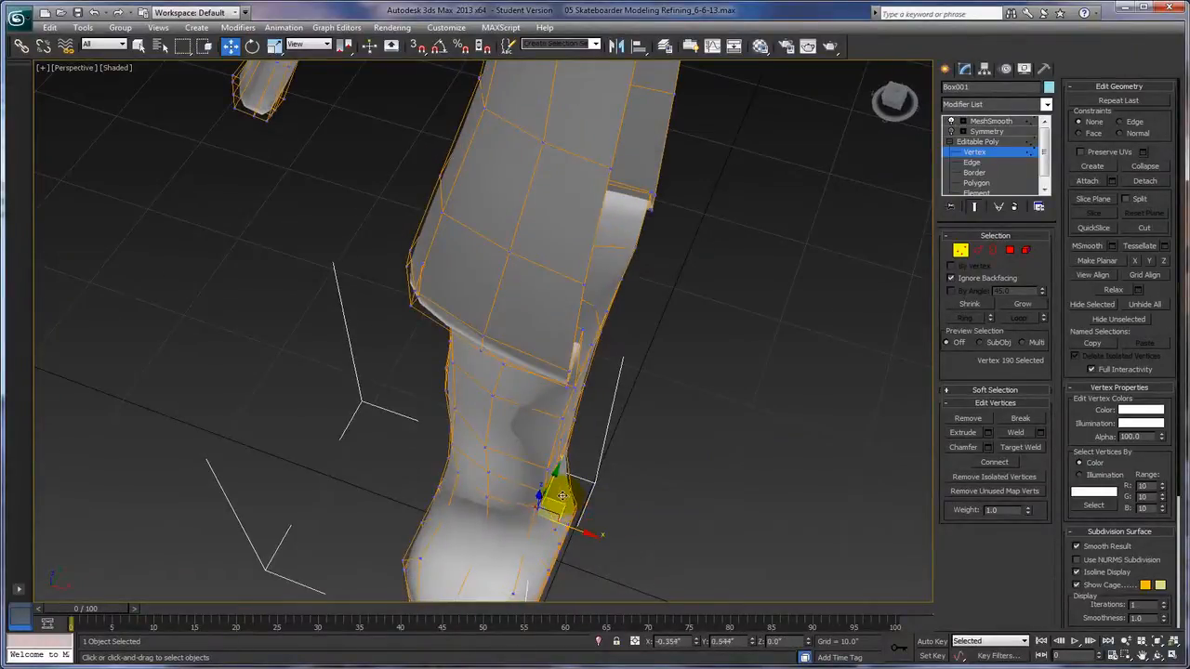
alt+middle_drag(645, 505, 589, 504)
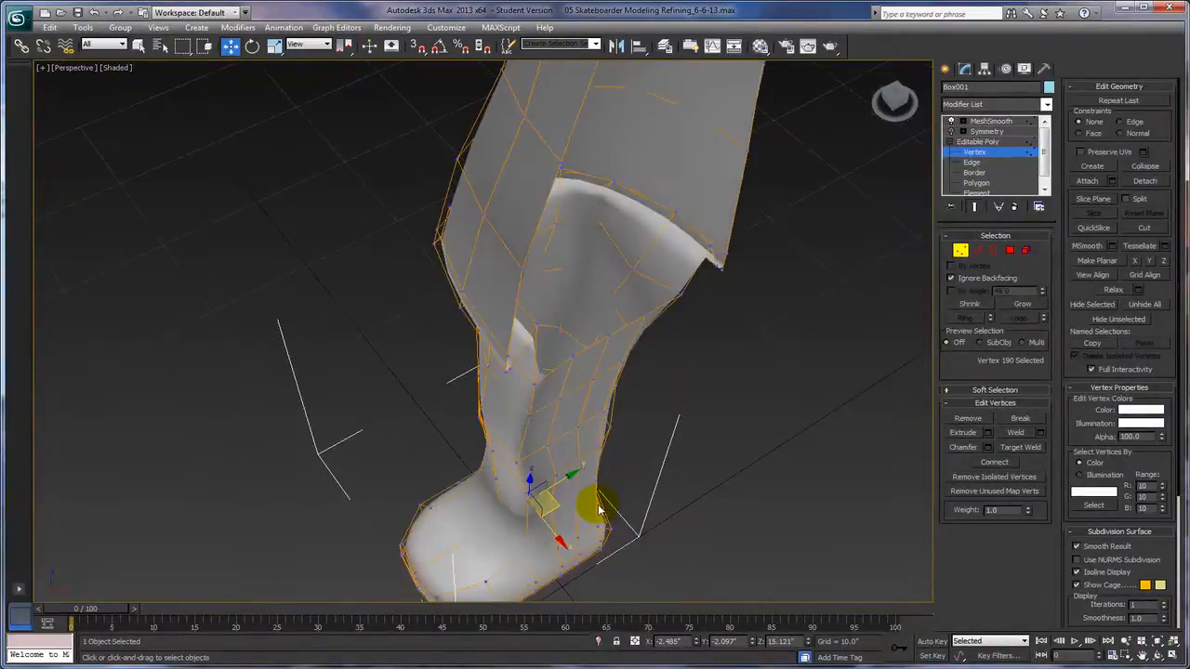
click(530, 476)
drag(551, 495, 539, 461)
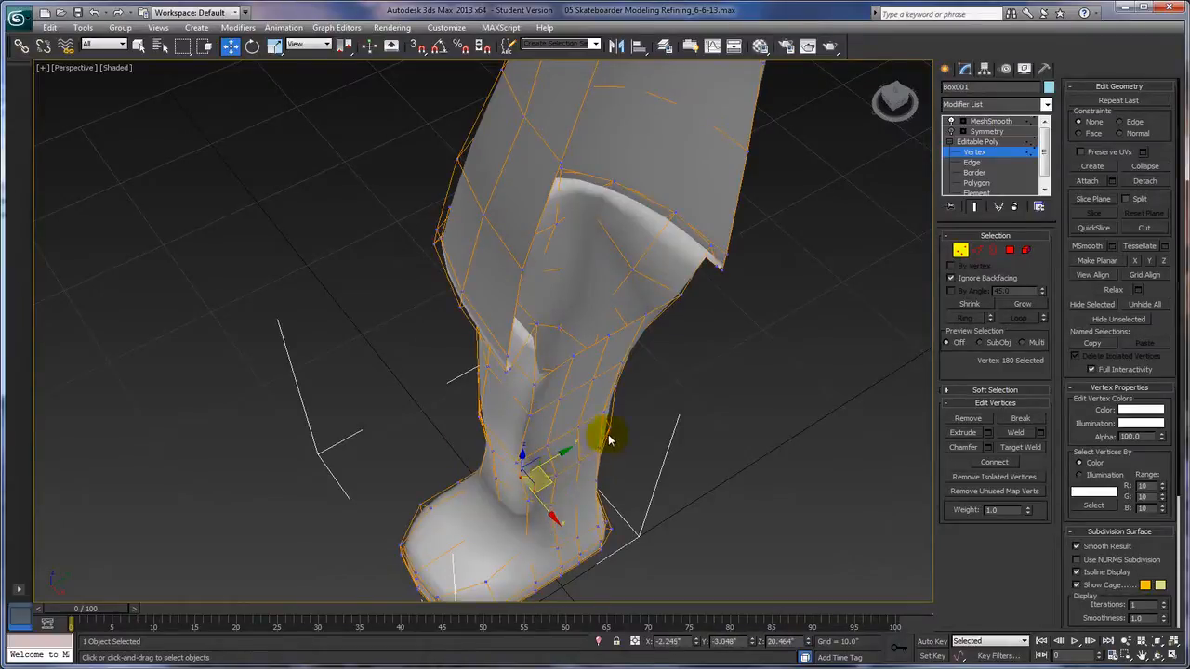
Move the two upper inner front-corner vertices of the trouser leg to about X -1.41, Y -3.55 and X -1.42, Y -3.66
click(538, 468)
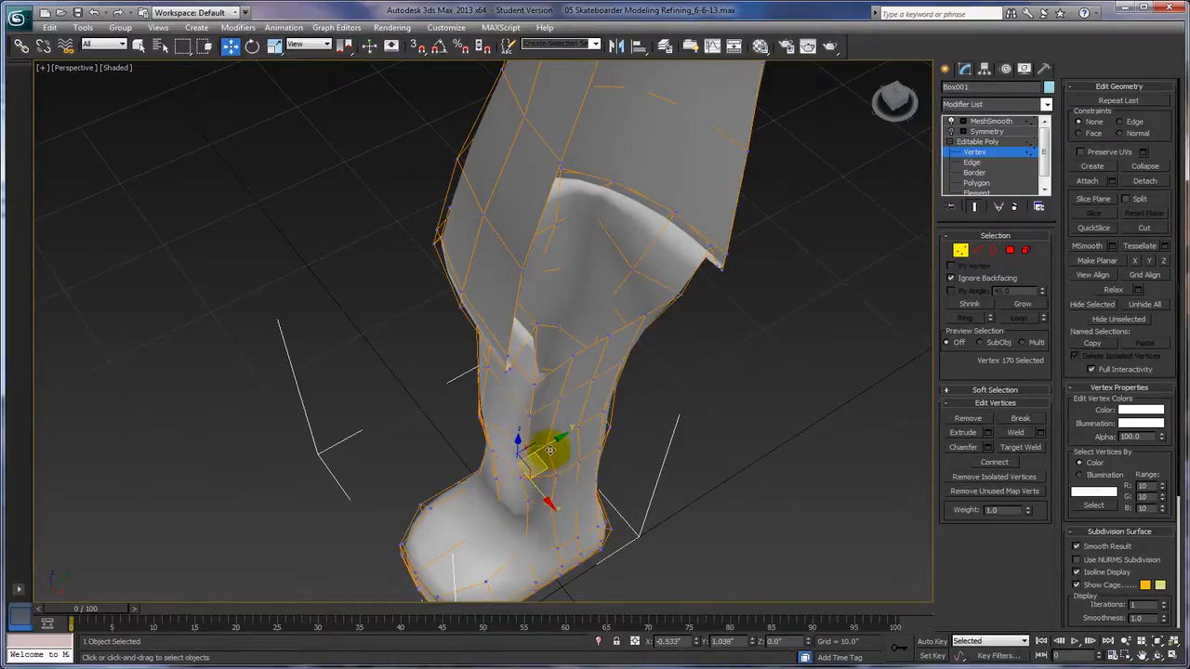
alt+middle_drag(550, 450, 609, 467)
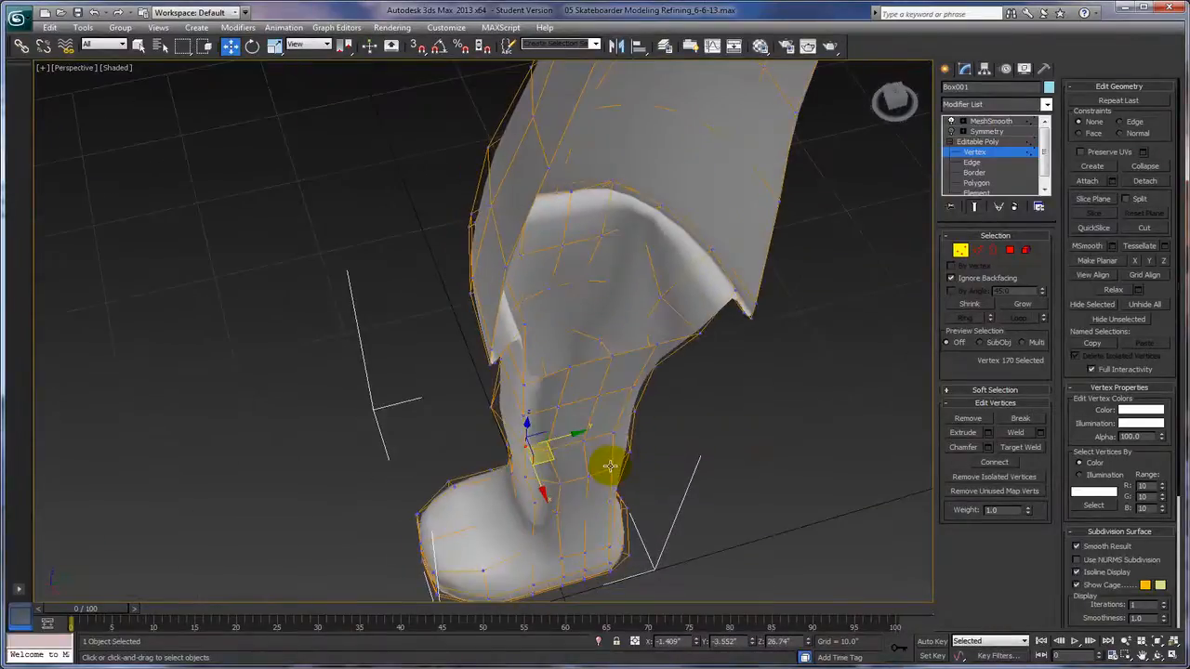
click(528, 407)
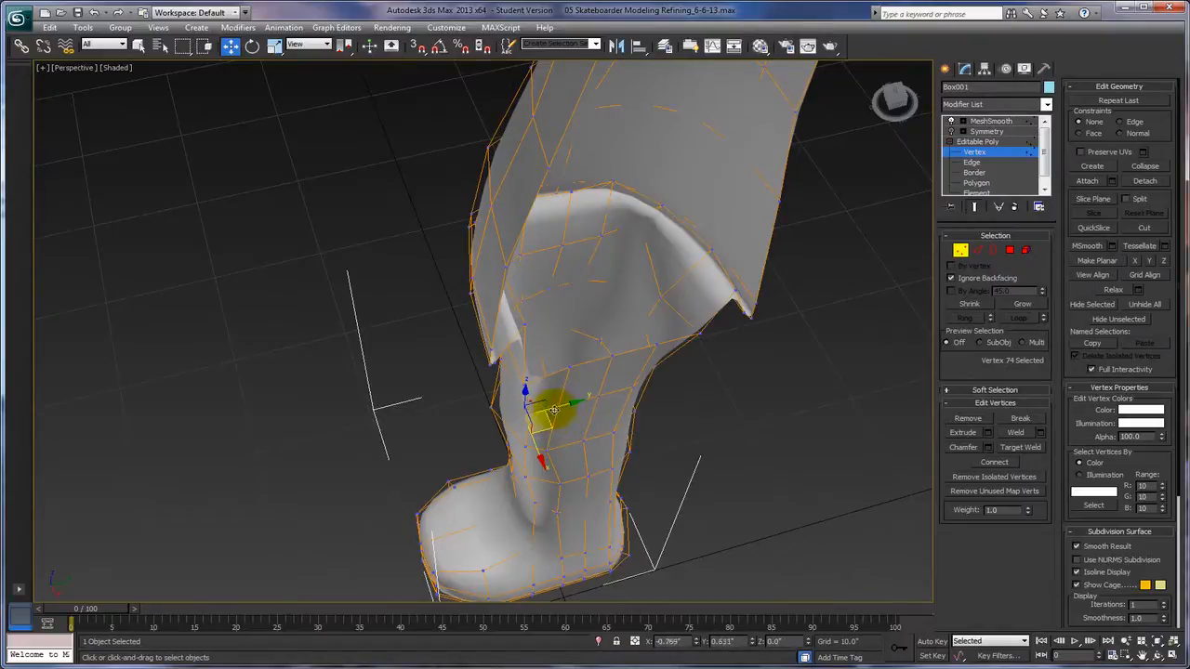
alt+middle_drag(607, 497, 709, 419)
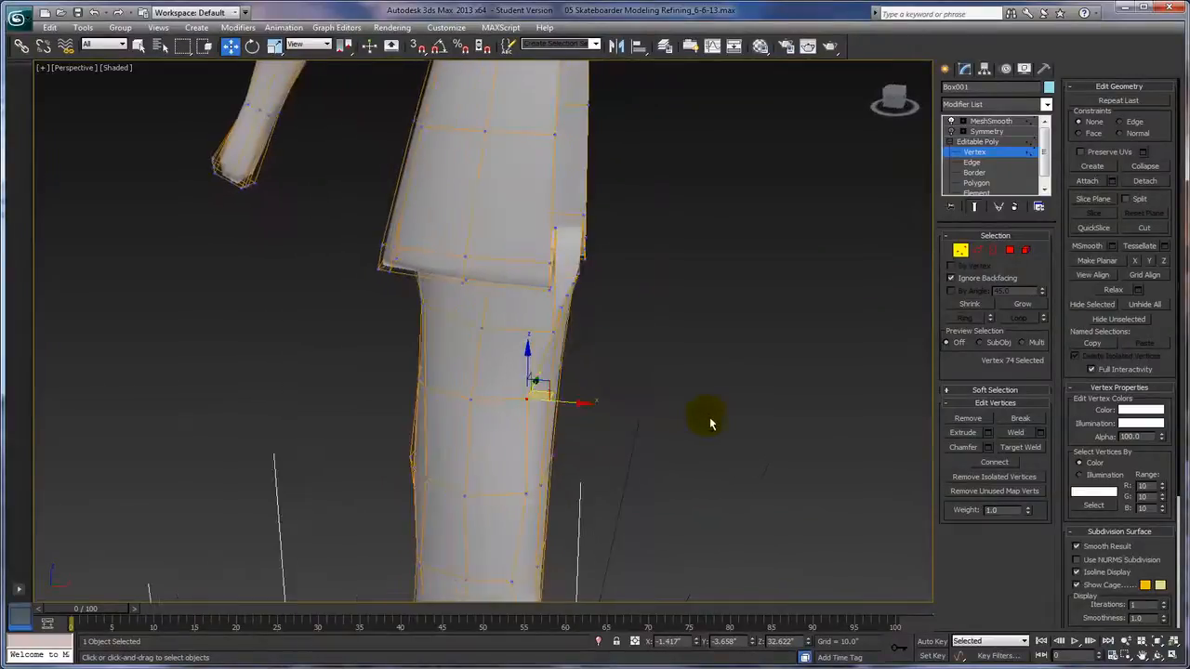
Turn Symmetry back on and move the front crotch vertex to about Y -3.92, setting its X position to 0
click(952, 131)
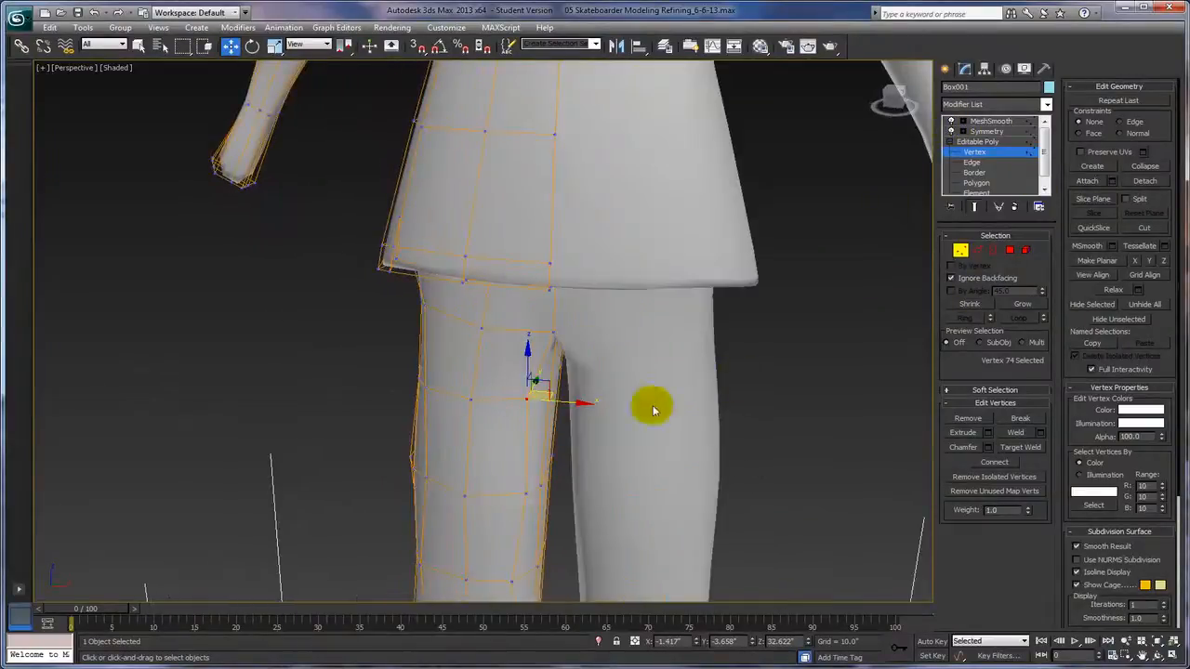
click(550, 333)
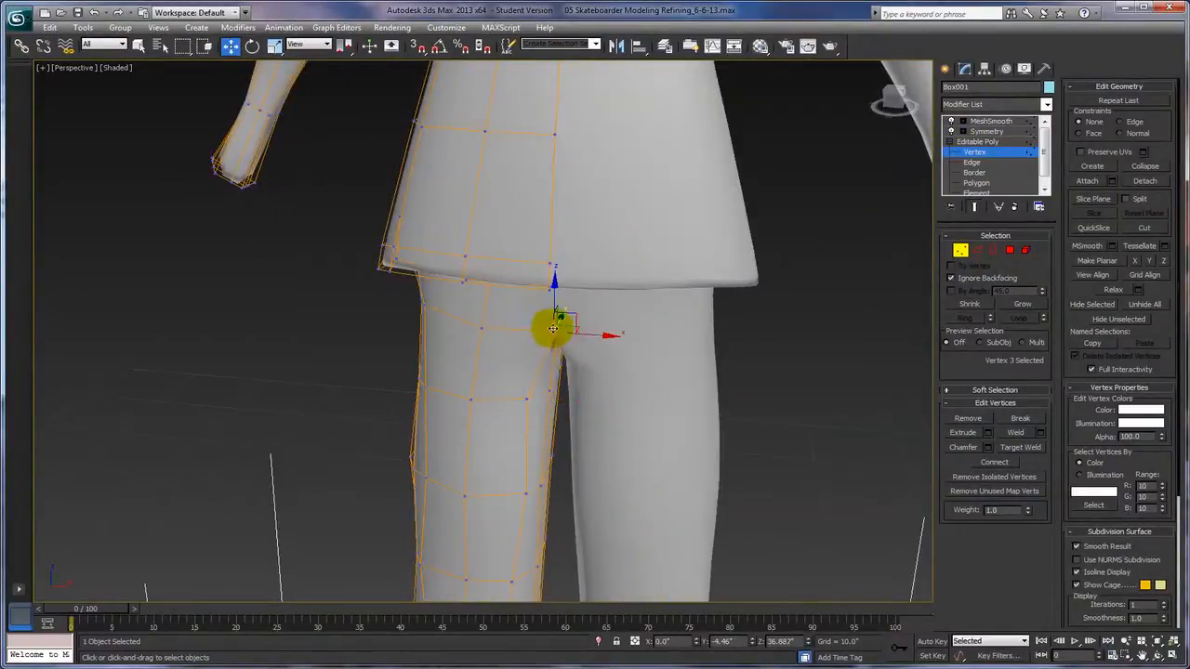
drag(568, 328, 523, 316)
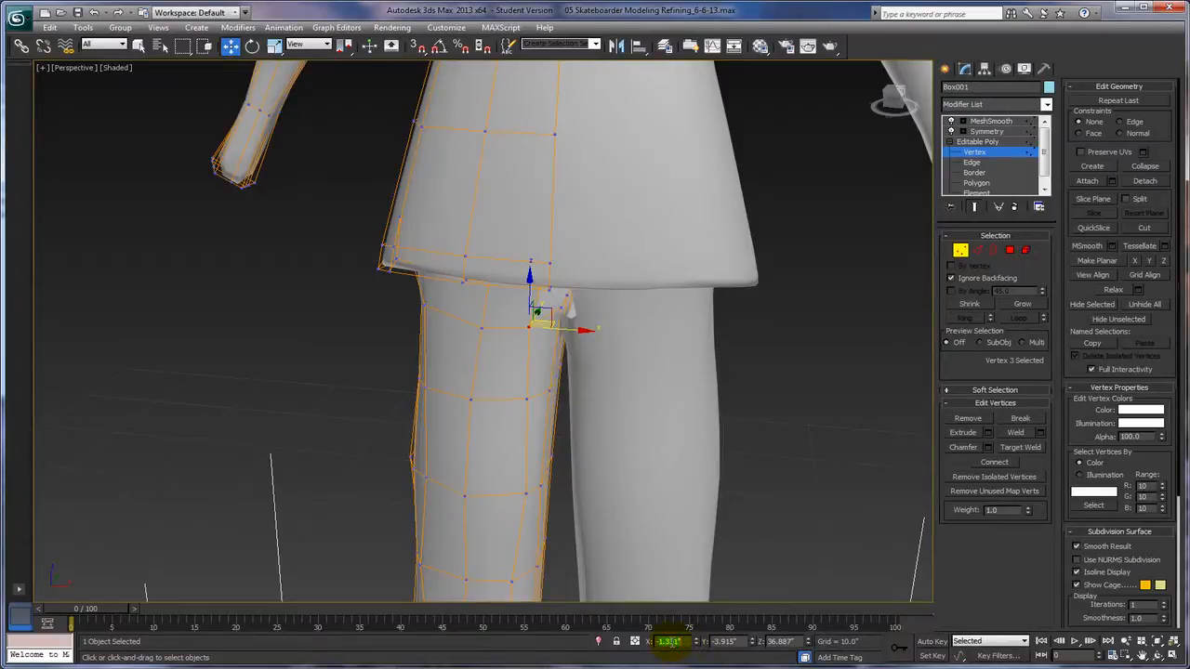
key(Return)
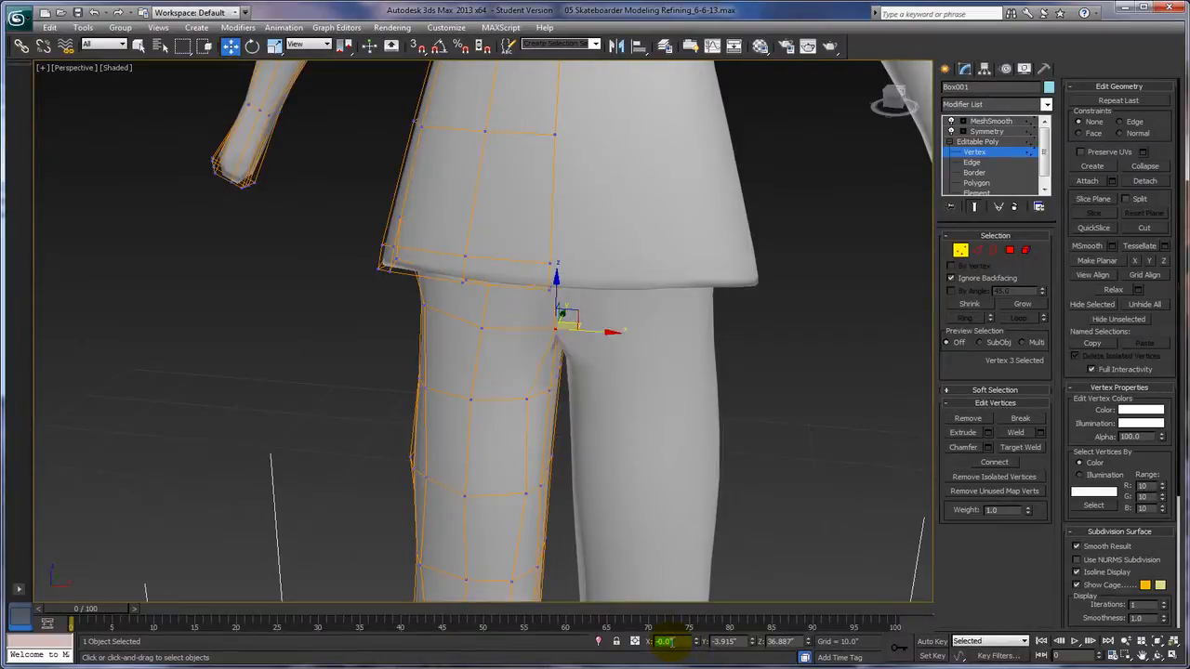
alt+middle_drag(851, 418, 672, 371)
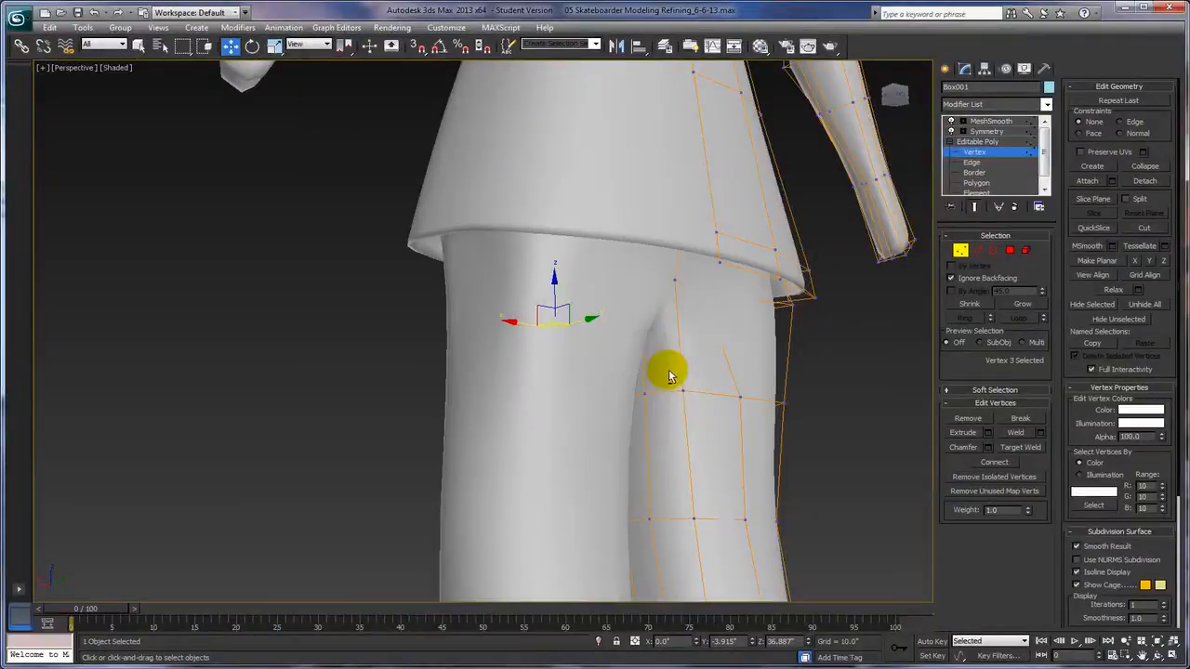
click(715, 298)
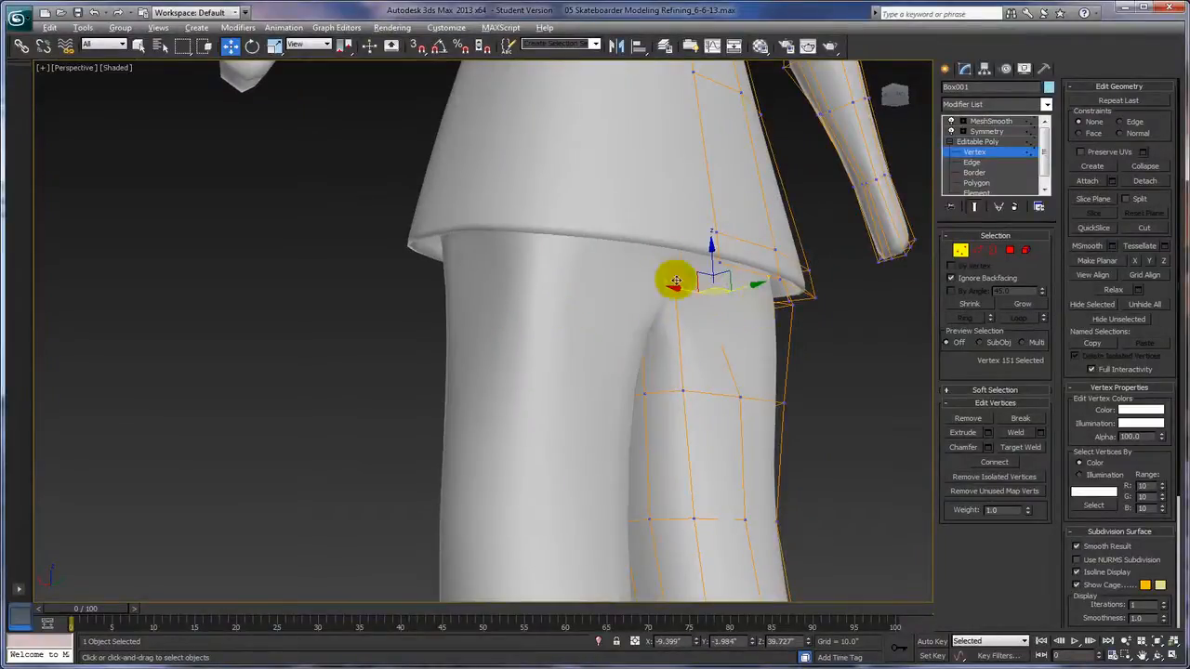
alt+middle_drag(779, 349, 809, 347)
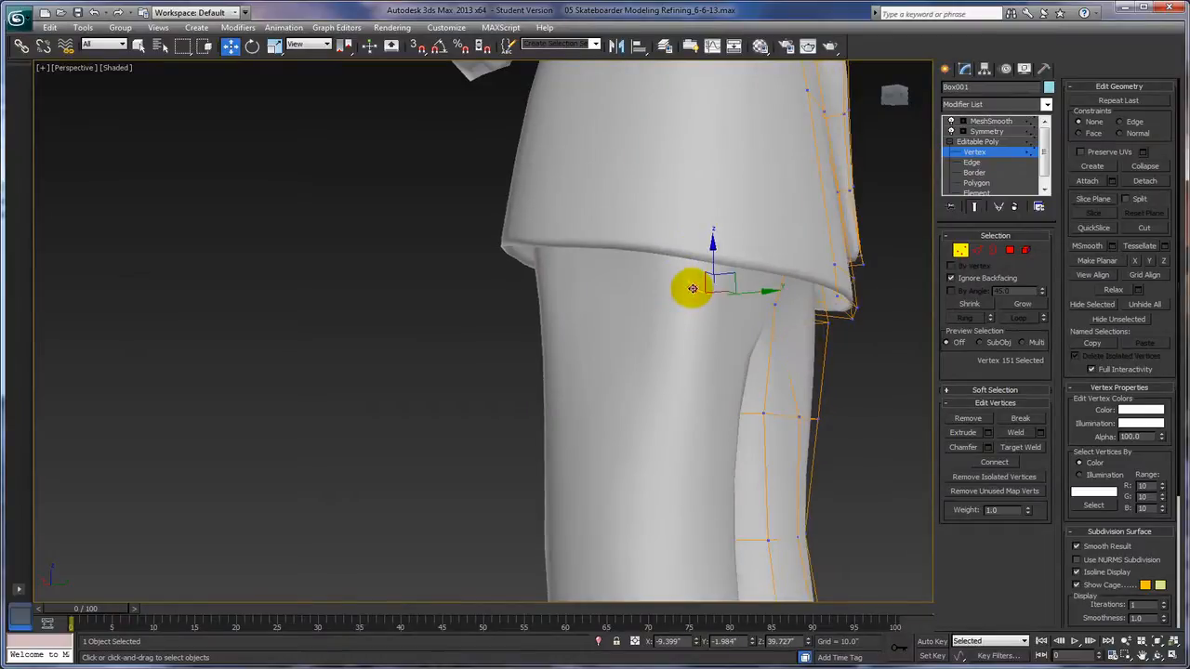
drag(693, 288, 713, 303)
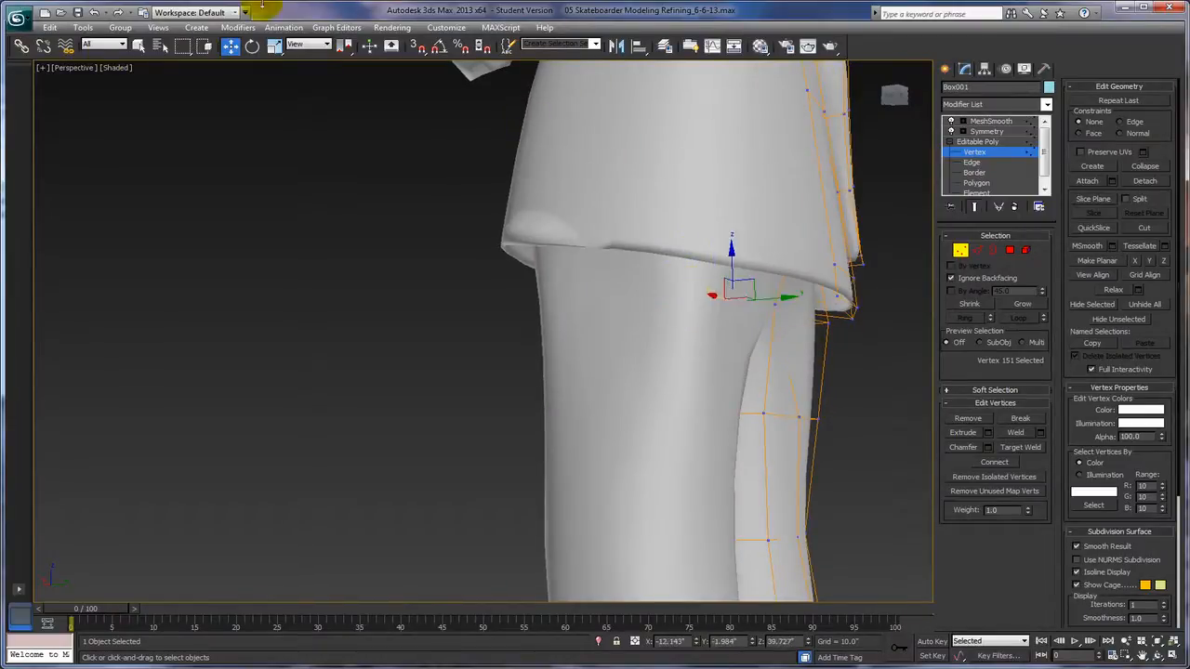
click(93, 15)
Turn MeshSmooth off and move the rear trouser vertex just outside the crotch to about Y 5.00
alt+middle_drag(859, 342, 913, 363)
click(723, 309)
alt+middle_drag(755, 358, 722, 340)
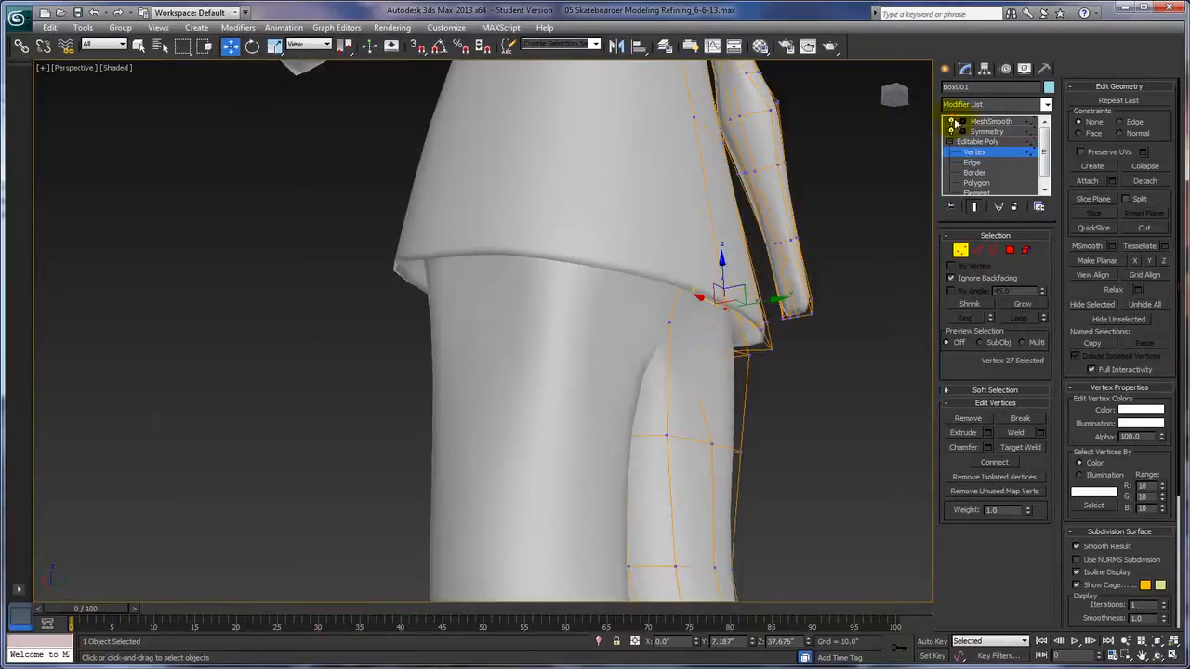
click(951, 122)
click(690, 346)
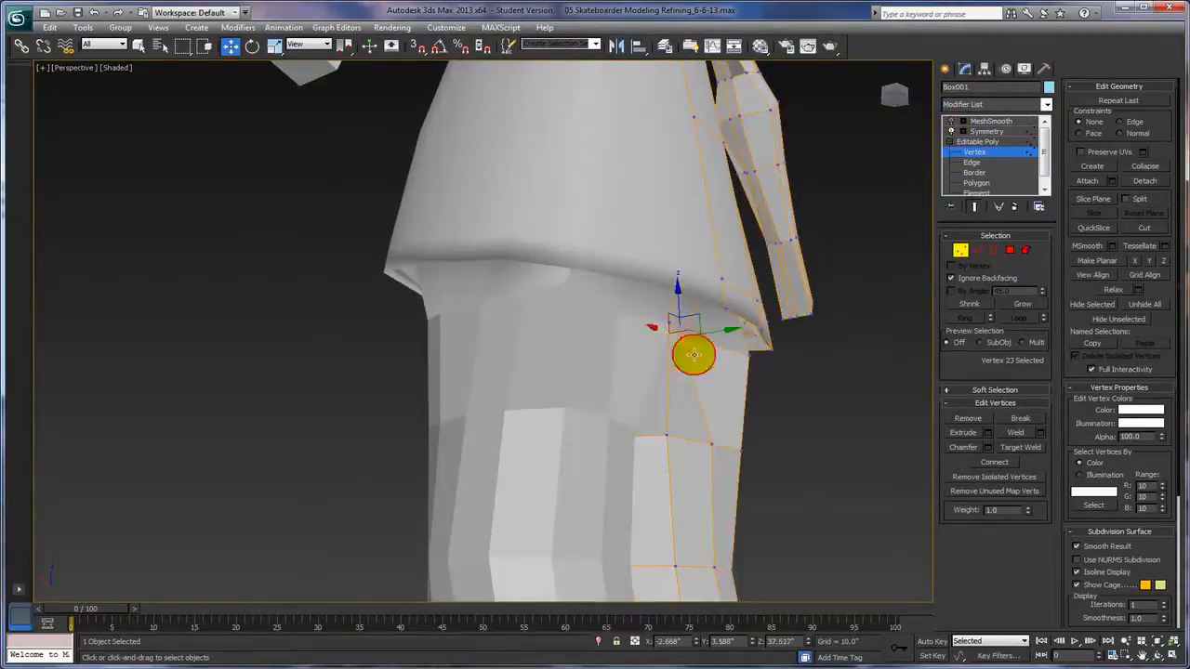
alt+middle_drag(696, 353, 704, 381)
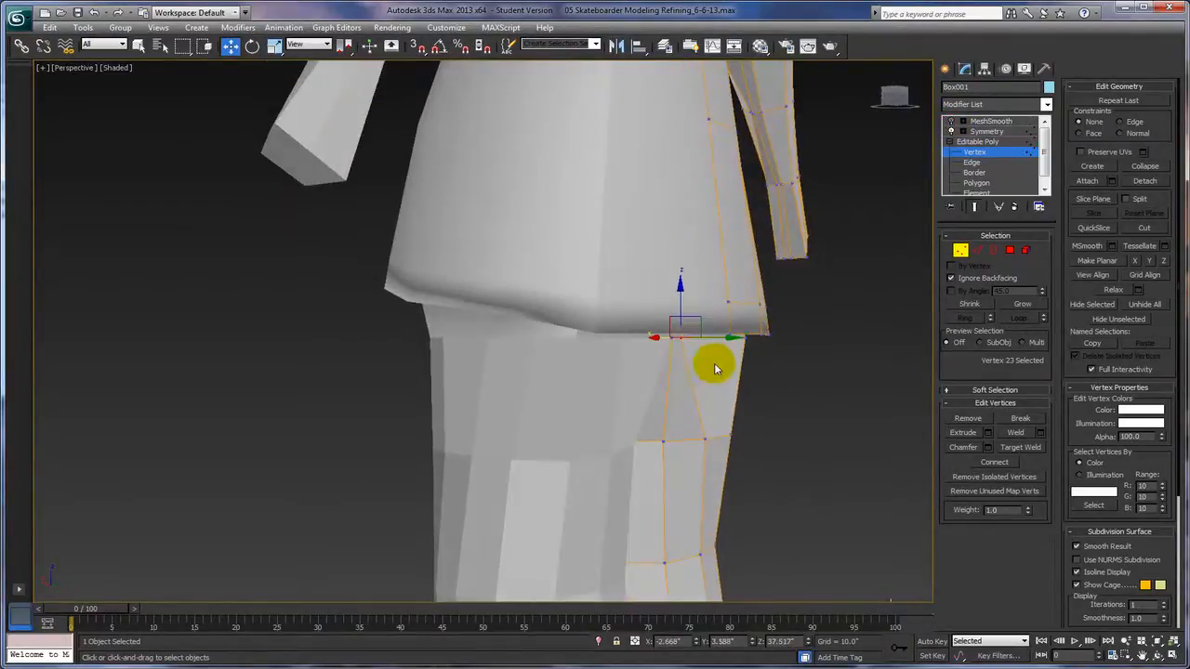
drag(728, 337, 769, 333)
alt+middle_drag(775, 399, 794, 381)
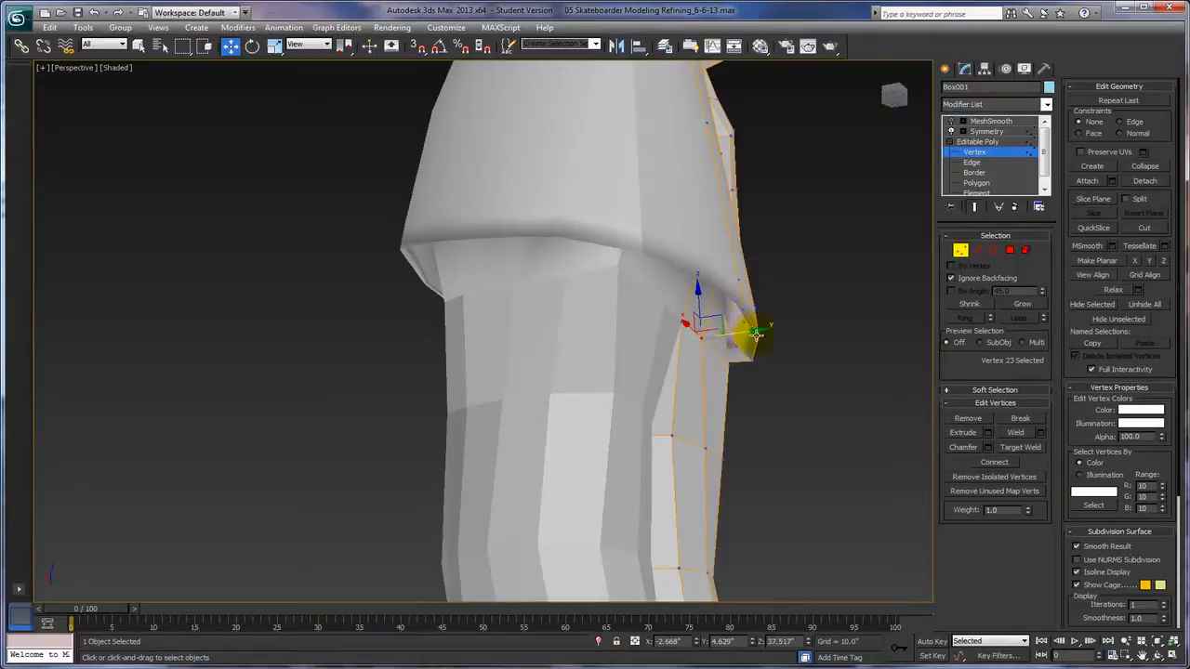
drag(751, 332, 759, 330)
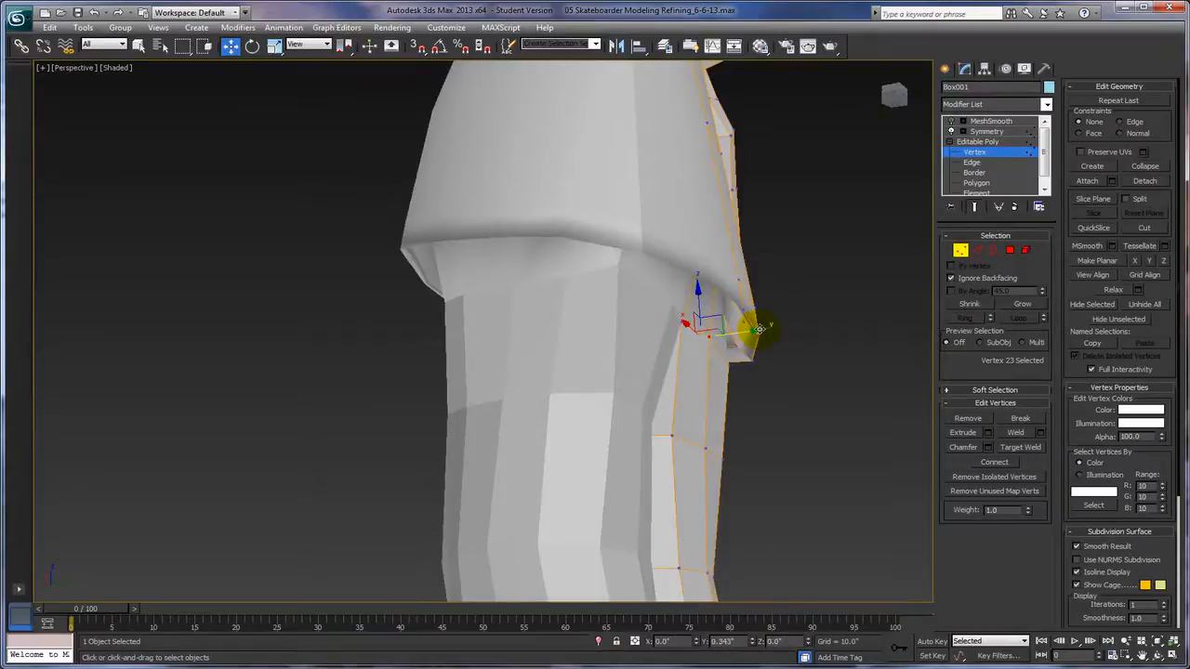
mouse_move(796, 393)
alt+middle_down()
mouse_move(796, 372)
mouse_move(807, 377)
alt+middle_up()
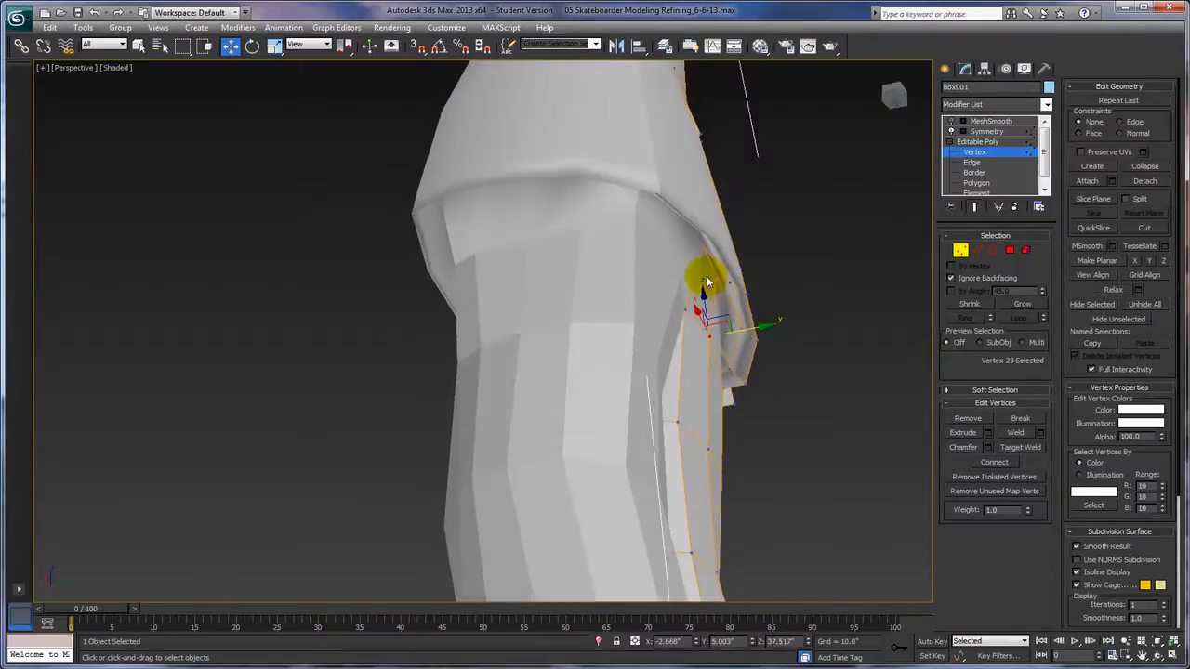
Turn MeshSmooth back on and check the smoothed crotch and trouser legs from the front and sides
alt+middle_drag(733, 385, 386, 401)
middle_drag(830, 384, 759, 391)
click(951, 122)
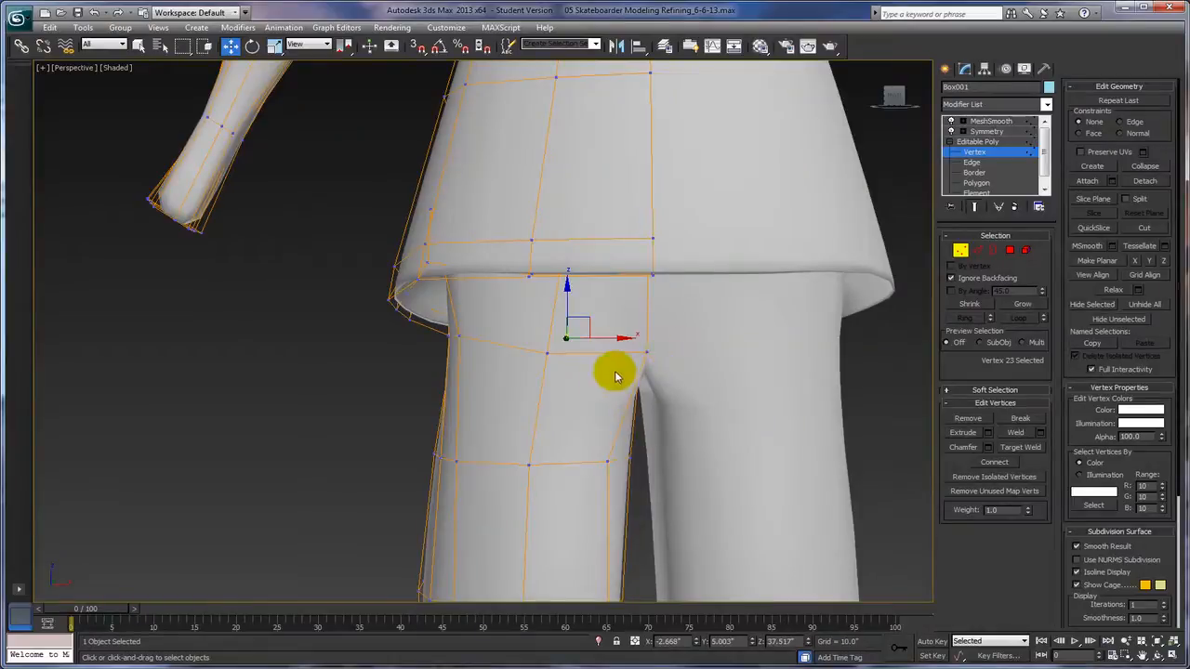
alt+middle_drag(793, 394, 835, 351)
scroll(835, 350, down, 8)
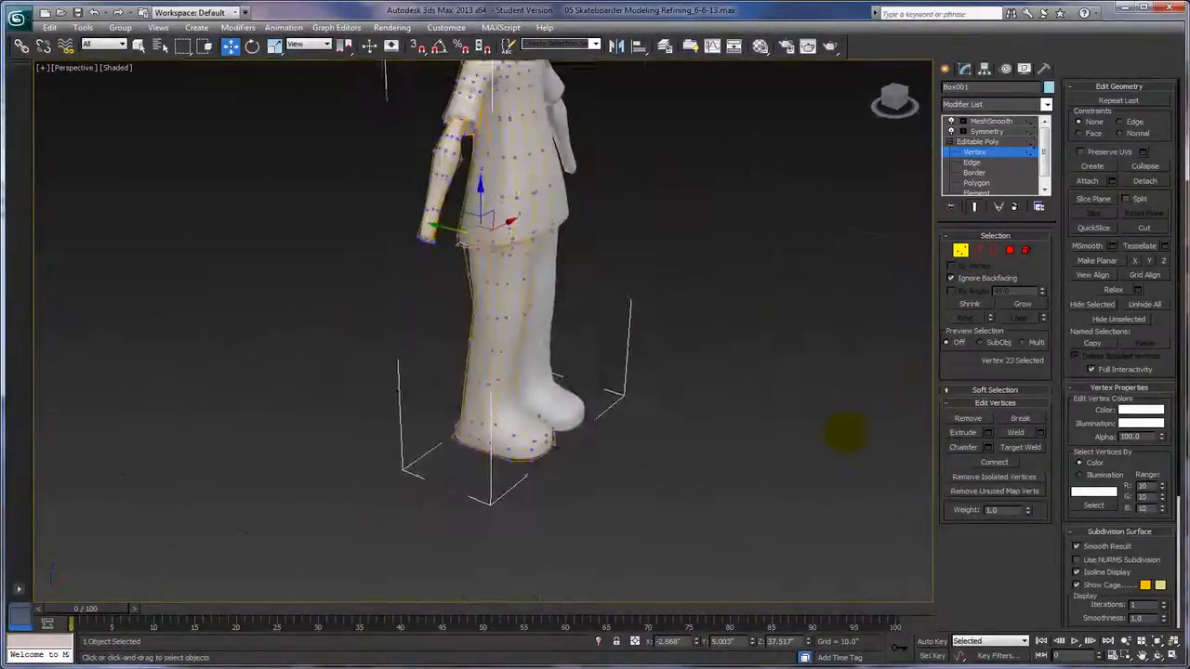
alt+middle_drag(765, 393, 578, 304)
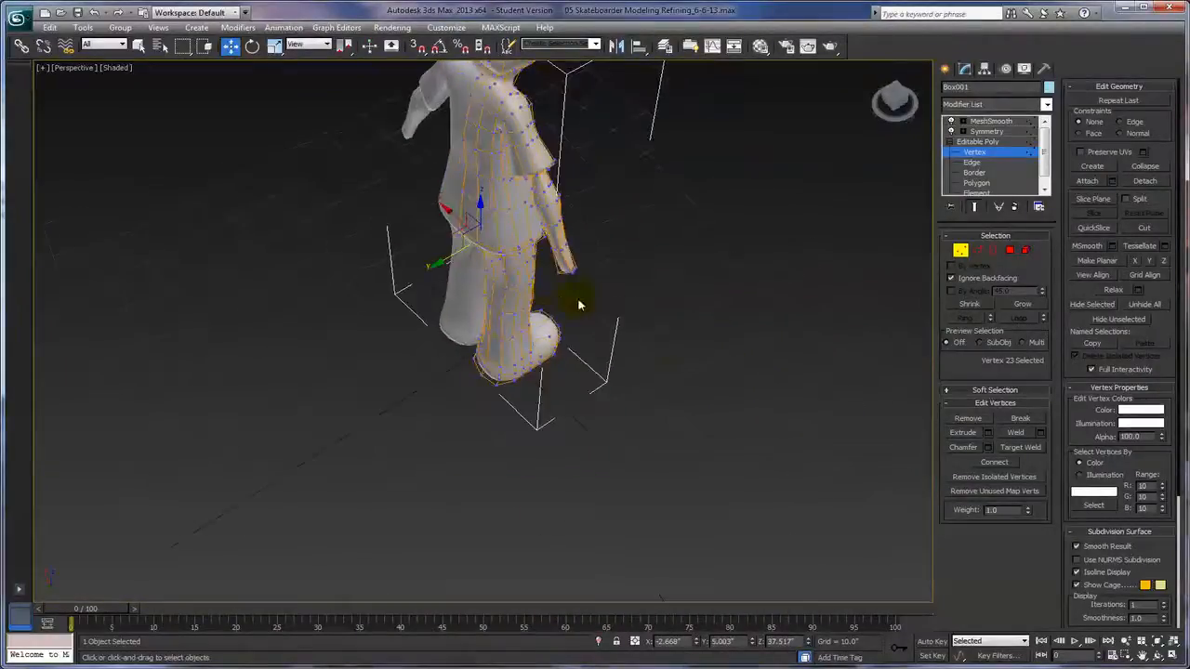
Move the trouser leg's outer rear-corner vertex to about X -6.76, Y 3.51 and adjust the one above it beneath the shirt hem
alt+click(505, 271)
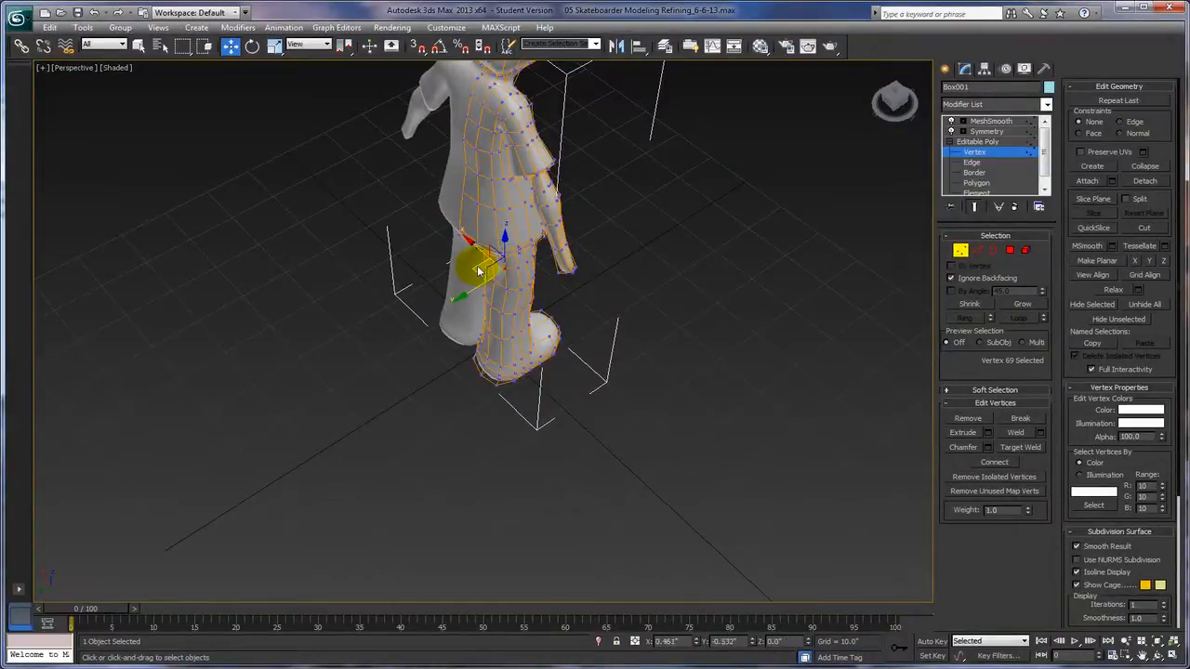
drag(477, 271, 477, 266)
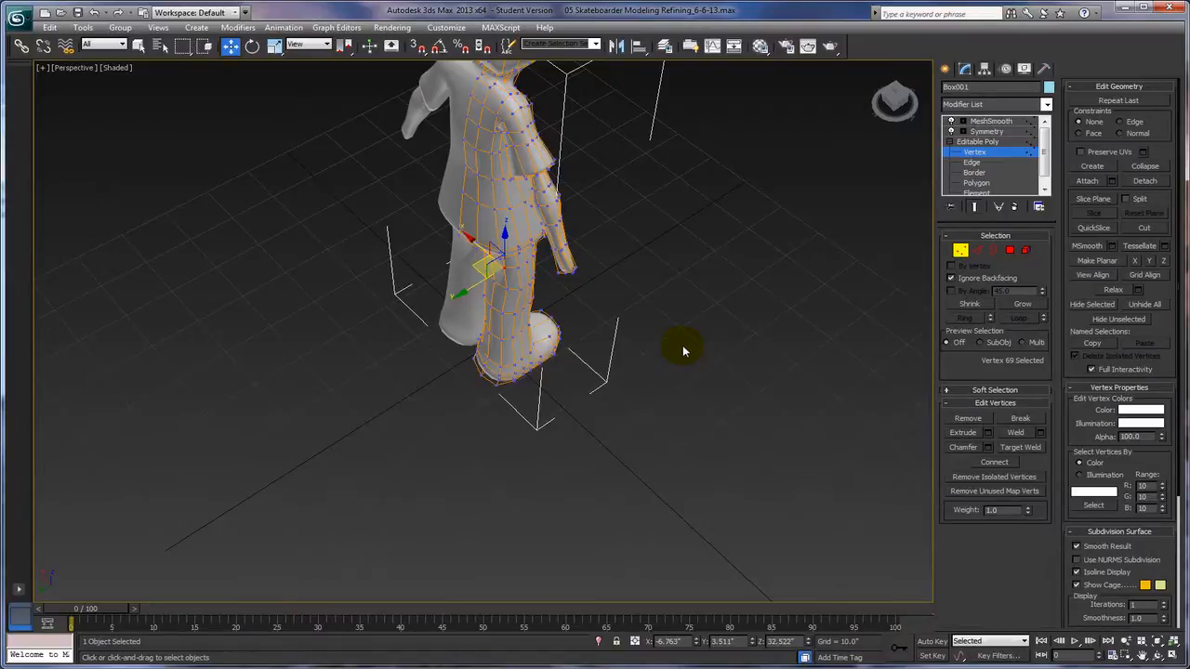
alt+middle_drag(702, 322, 672, 253)
alt+middle_drag(706, 307, 628, 221)
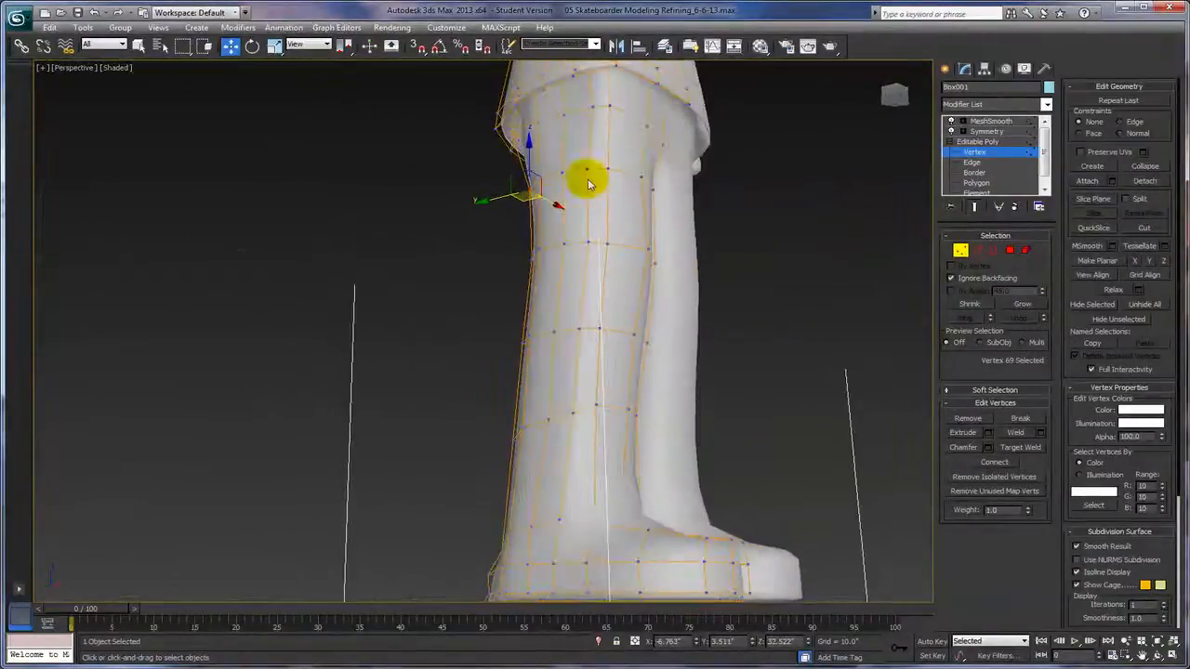
alt+middle_drag(509, 130, 579, 98)
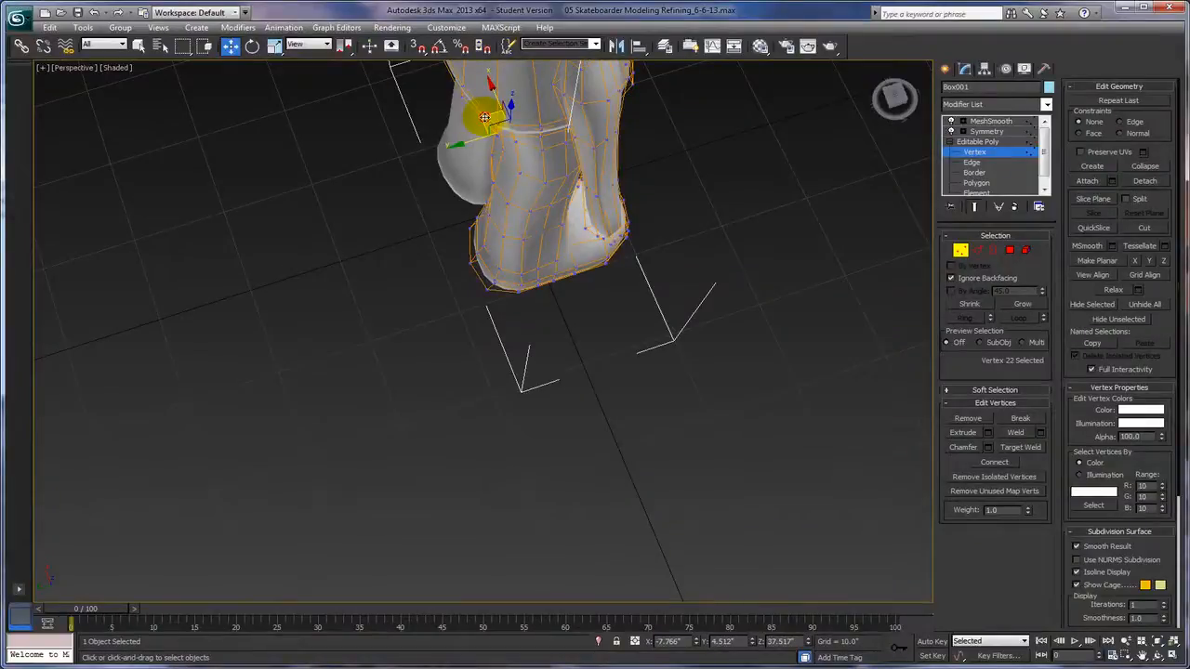
alt+middle_drag(491, 115, 606, 7)
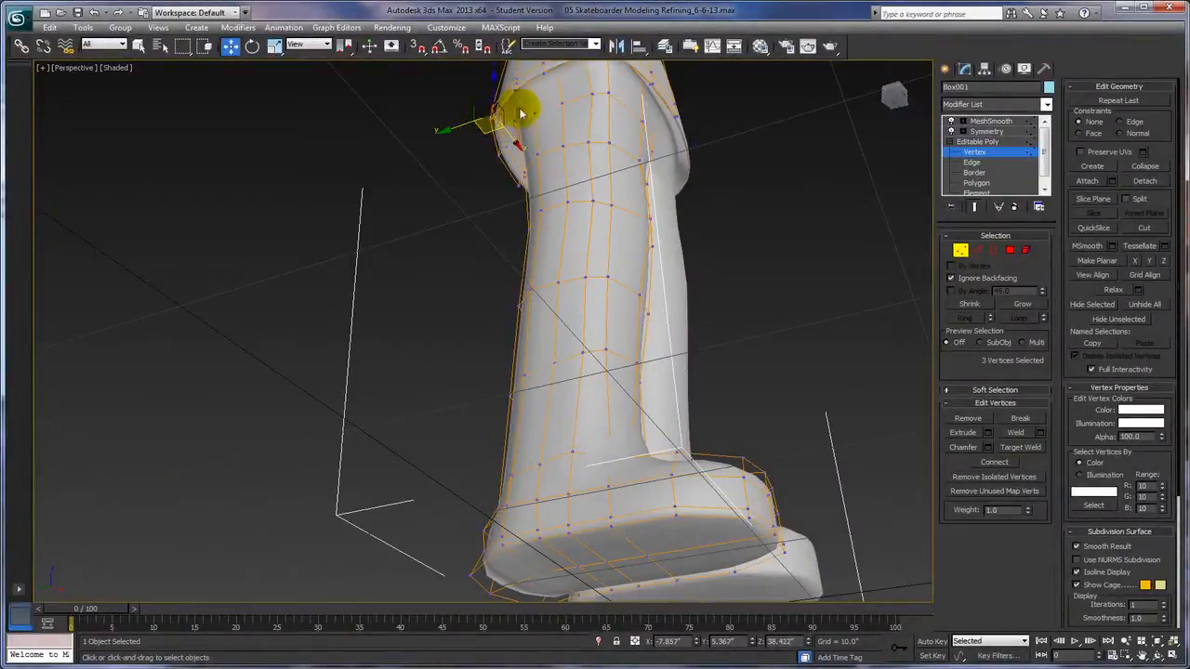
Move the three outer rear-corner vertices of the shirt hem to about Y 5.07, Z 38.92, and compare the mesh with and without MeshSmooth
alt+middle_drag(523, 119, 574, 173)
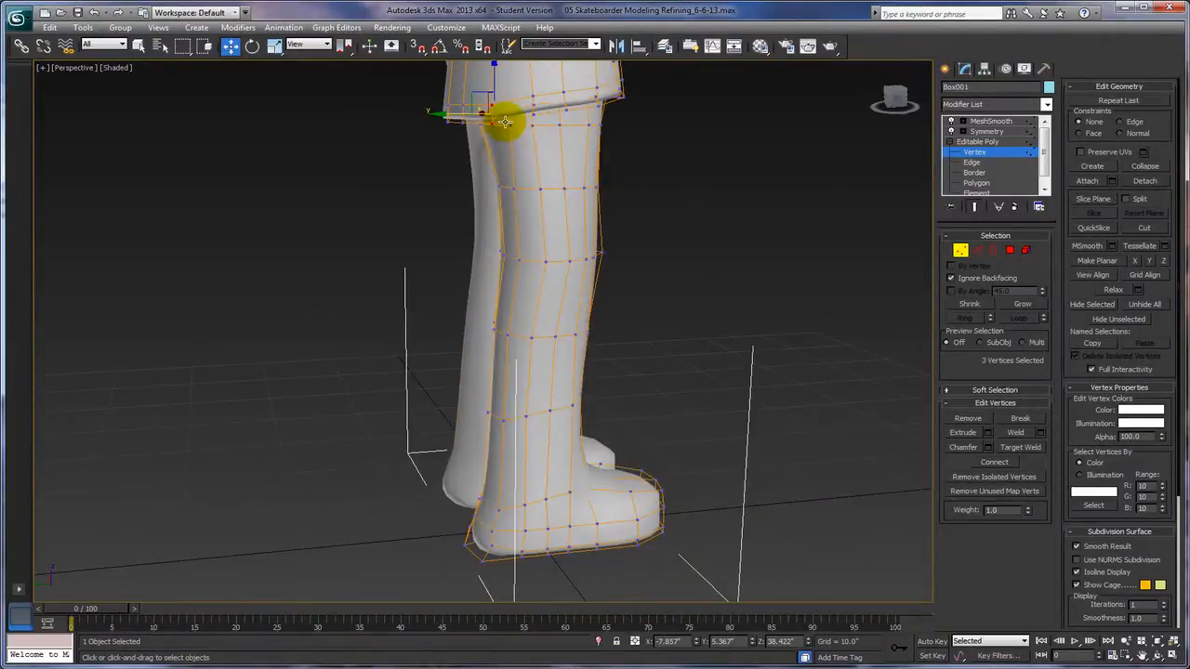
alt+middle_drag(491, 133, 499, 178)
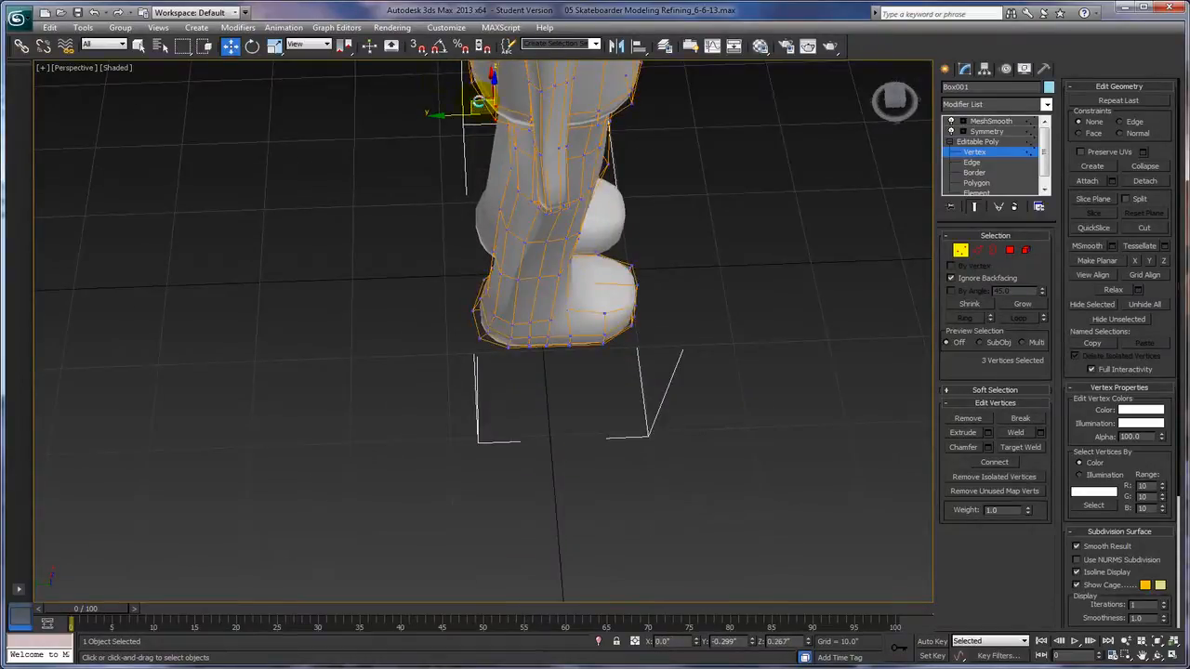
alt+middle_drag(685, 164, 626, 118)
ctrl+alt+middle_drag(751, 159, 718, 304)
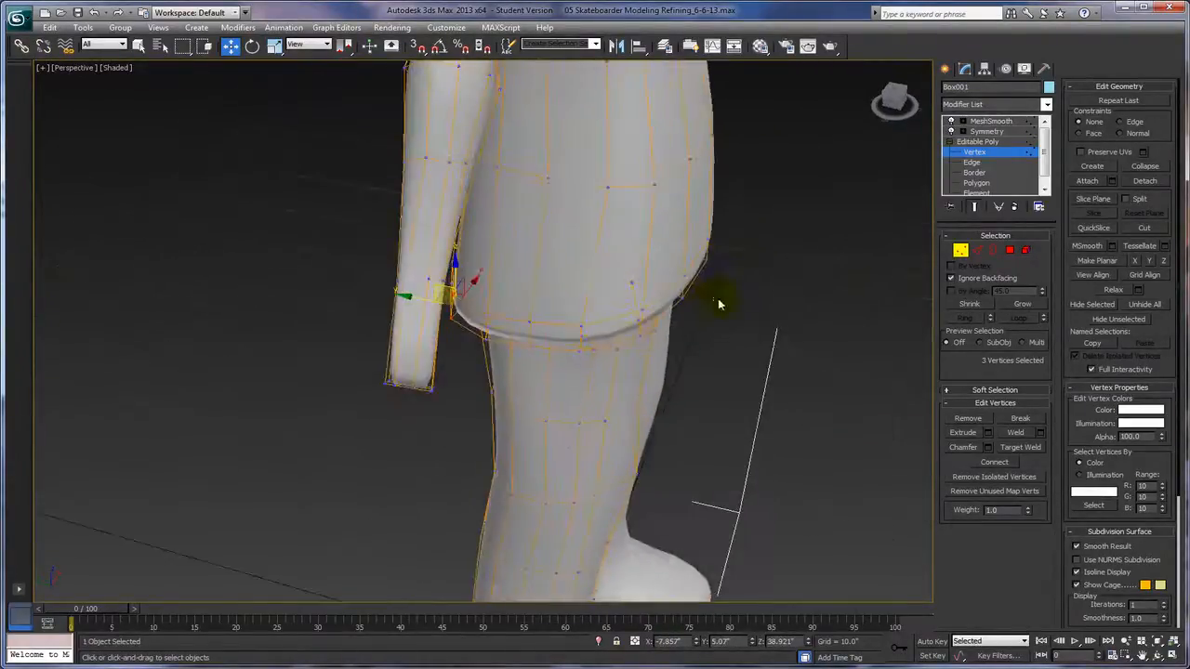
click(950, 122)
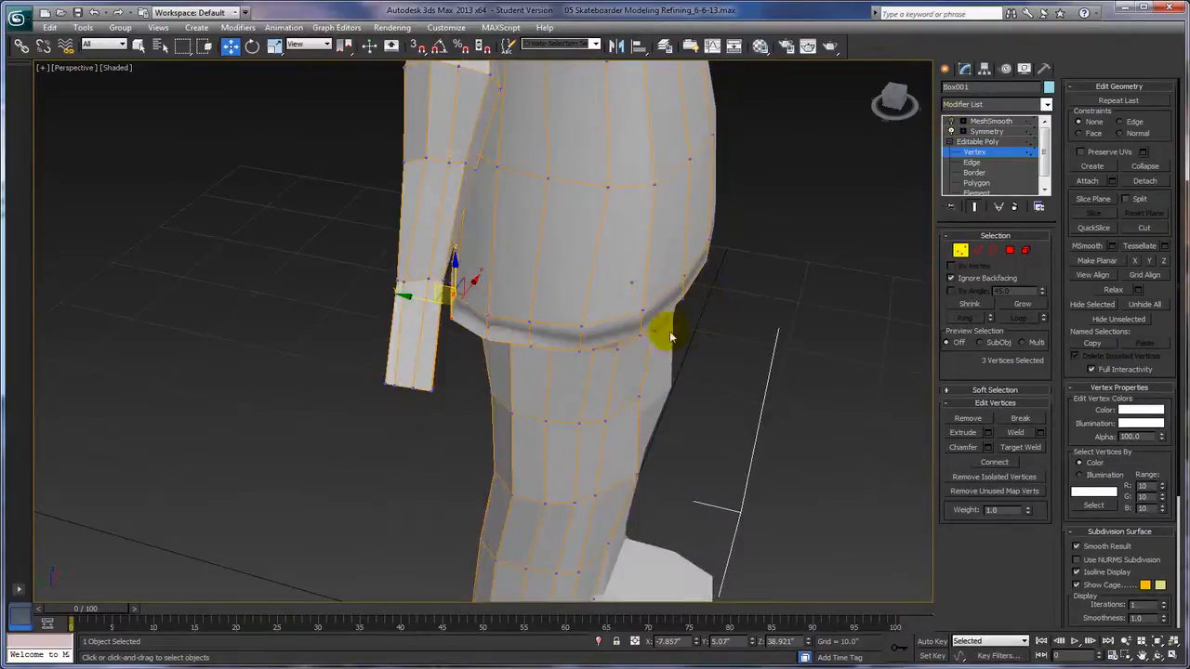
click(951, 124)
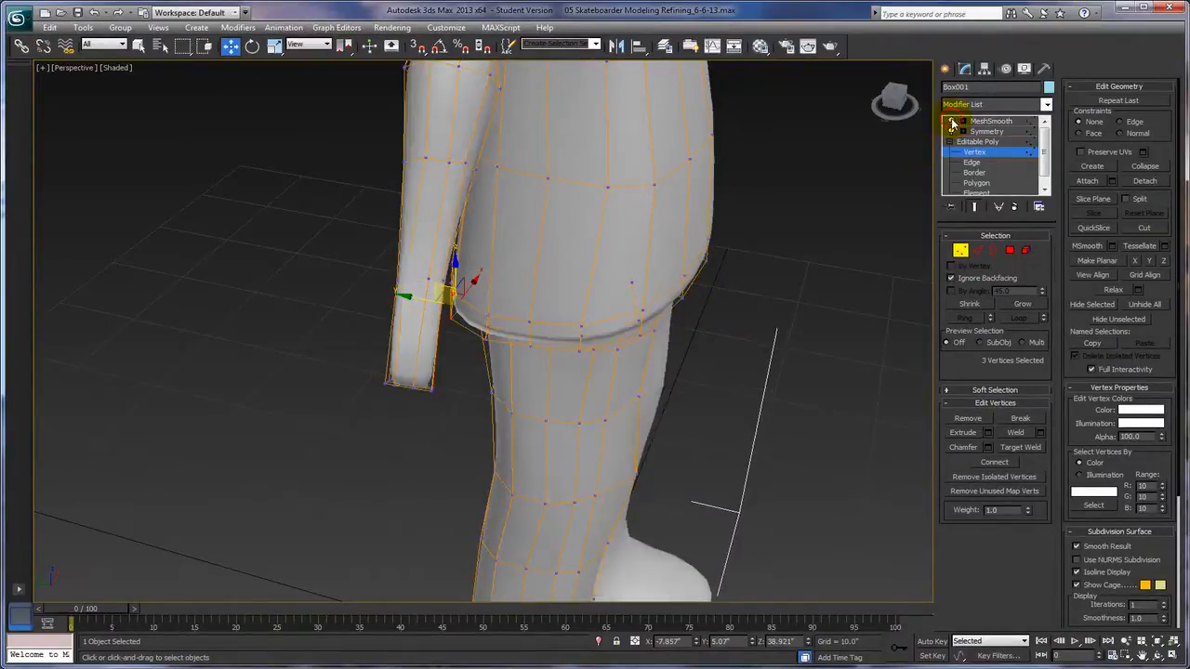
Shift the vertex above the shirt hem near its outer front corner to about Y -3.59 and check the hem without the vertex cage
click(632, 286)
drag(632, 286, 589, 281)
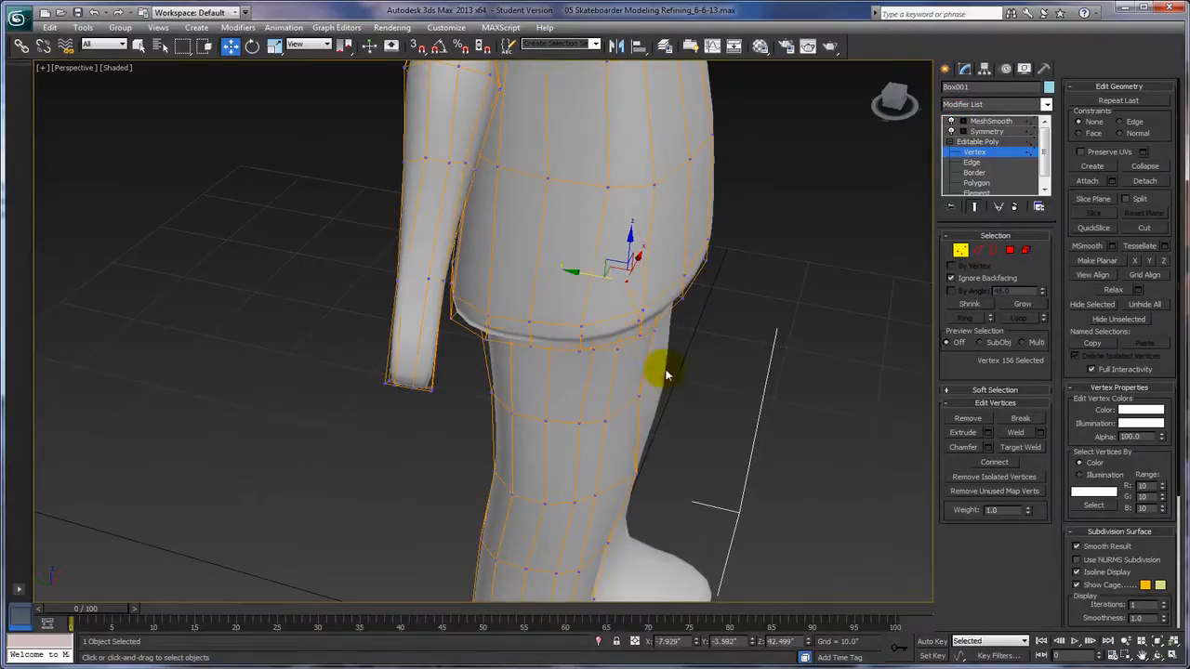
alt+middle_drag(754, 324, 781, 354)
drag(628, 325, 637, 318)
click(637, 318)
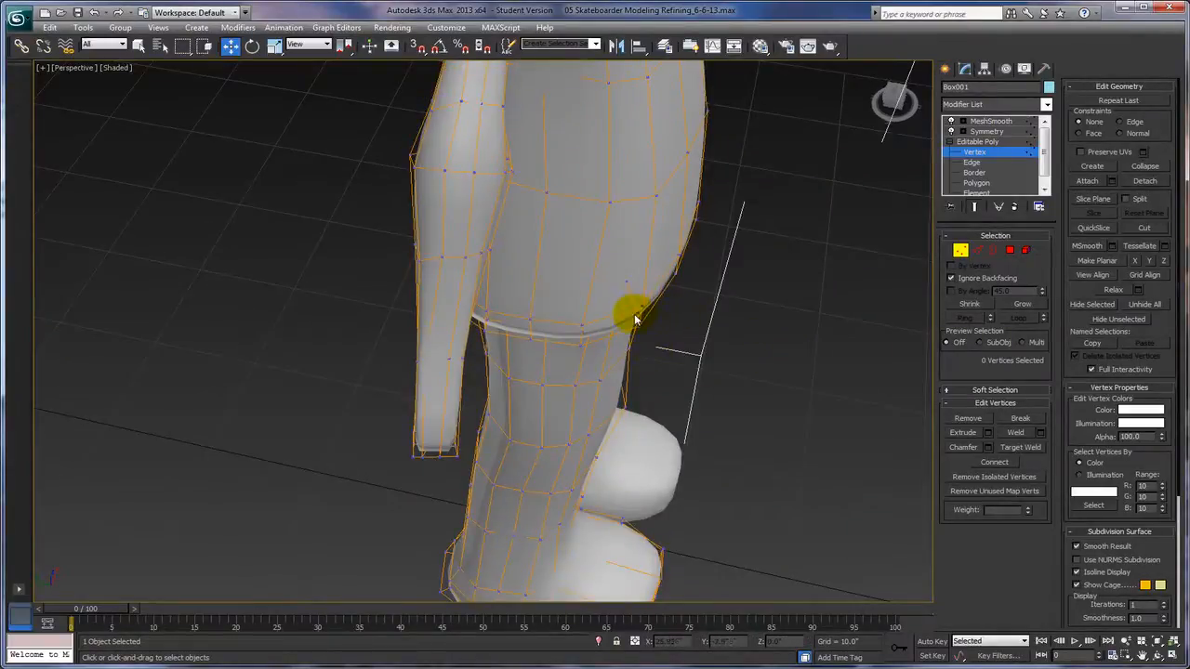
alt+middle_drag(638, 318, 712, 296)
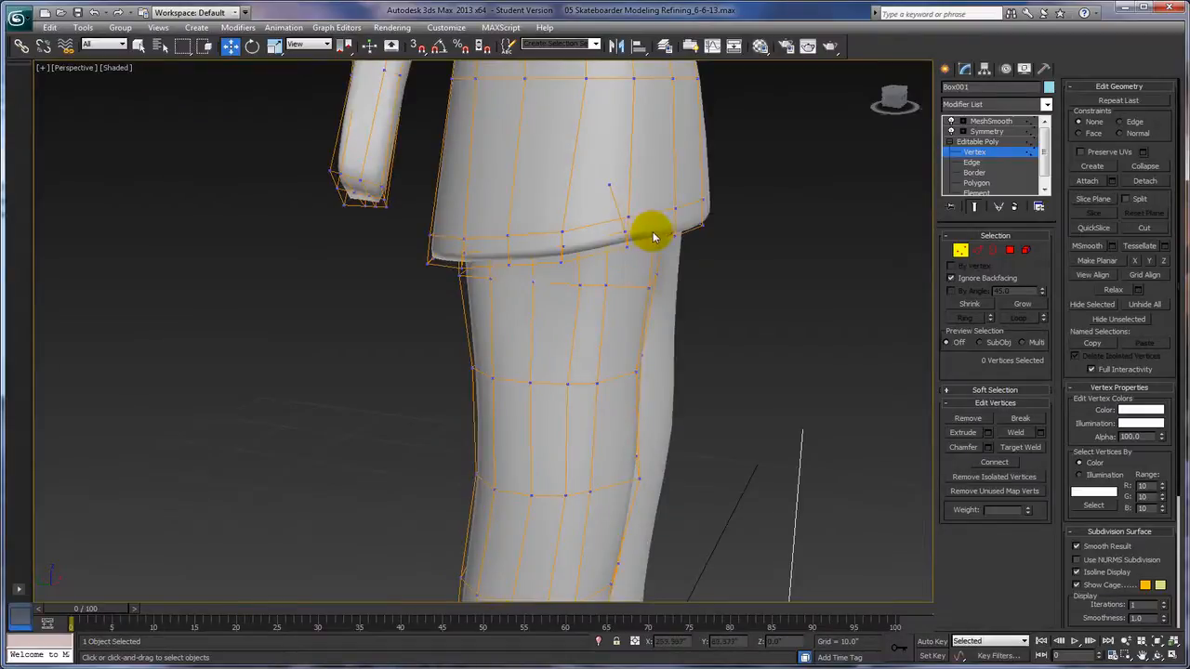
mouse_move(776, 402)
alt+middle_down()
mouse_move(730, 403)
mouse_move(793, 417)
mouse_move(827, 341)
mouse_move(818, 404)
mouse_move(794, 407)
alt+middle_up()
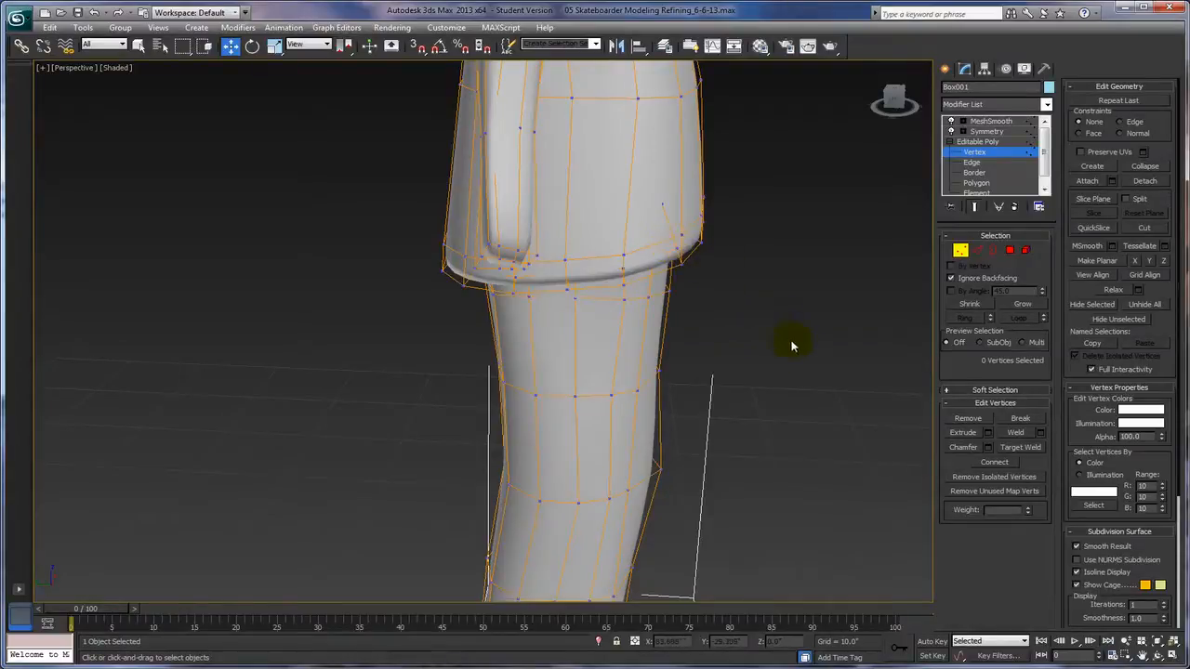
click(959, 250)
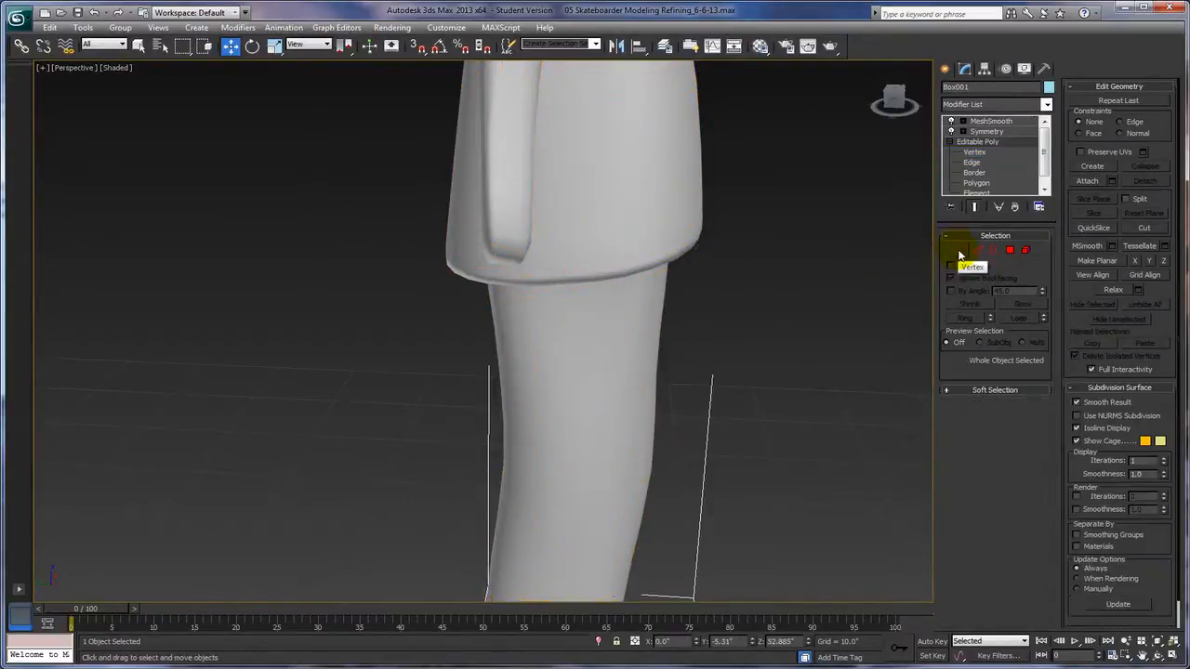
click(959, 250)
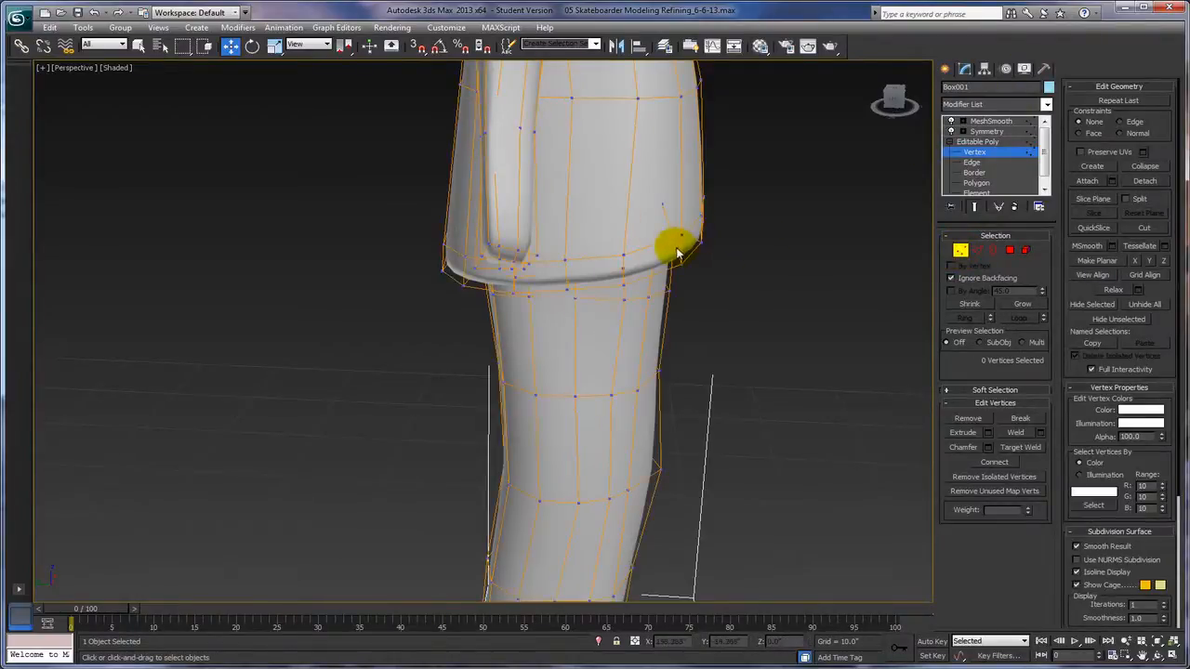
Lower the vertex above the shirt hem near its outer front corner to about Z 41.90
click(660, 201)
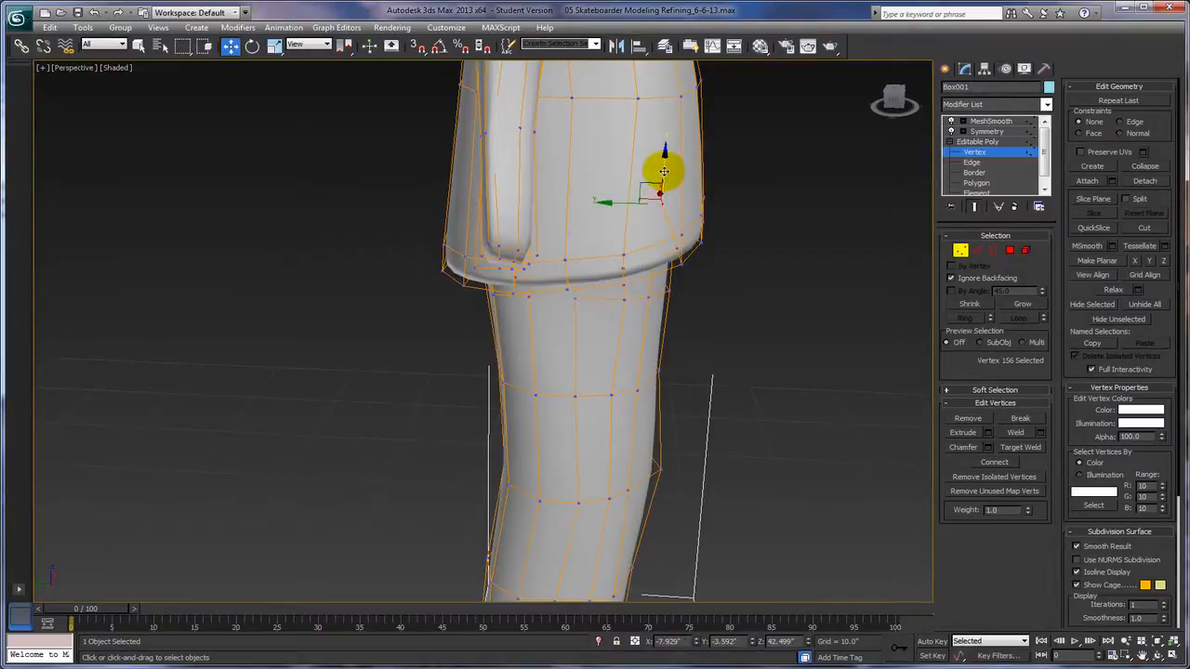
drag(664, 171, 661, 187)
alt+middle_drag(755, 369, 767, 319)
alt+middle_drag(684, 232, 717, 332)
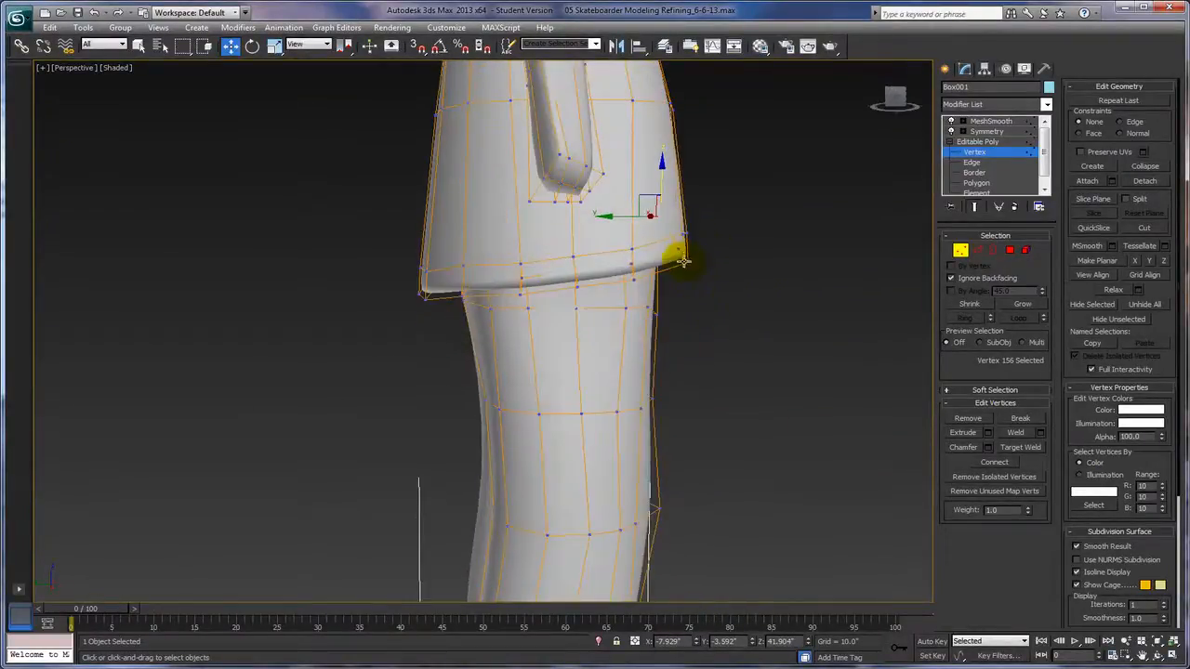
Adjust the vertices around the shirt hem's outer front corner in depth, placing the one just above the corner at about Y -4.52
click(670, 231)
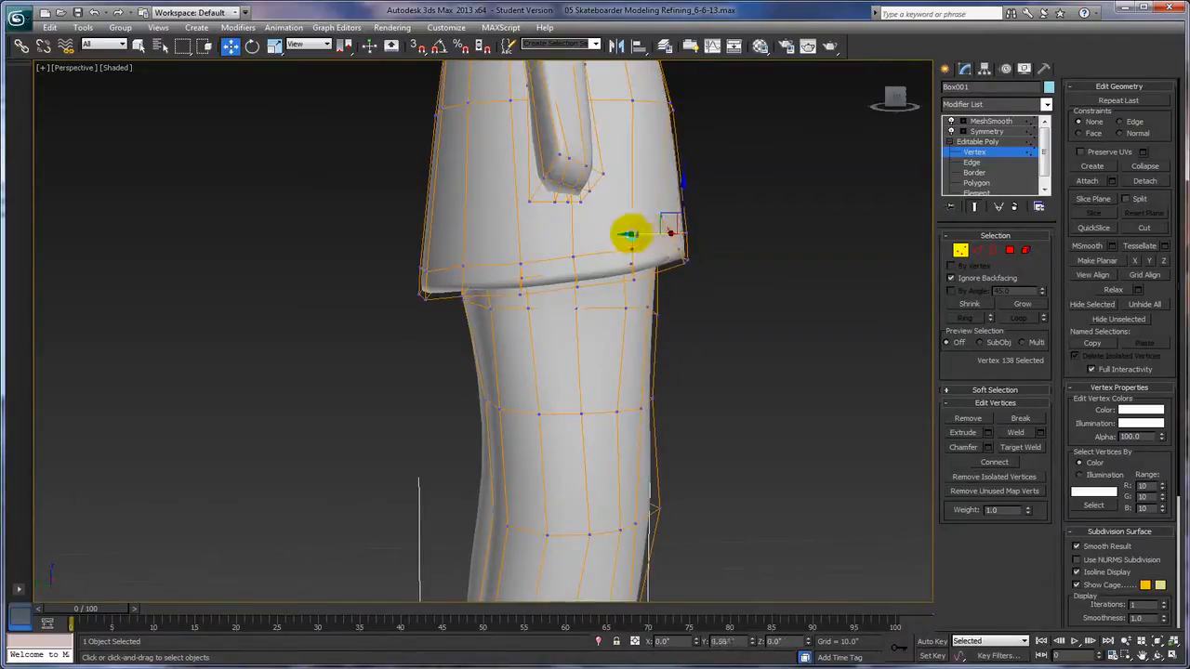
click(642, 234)
click(673, 247)
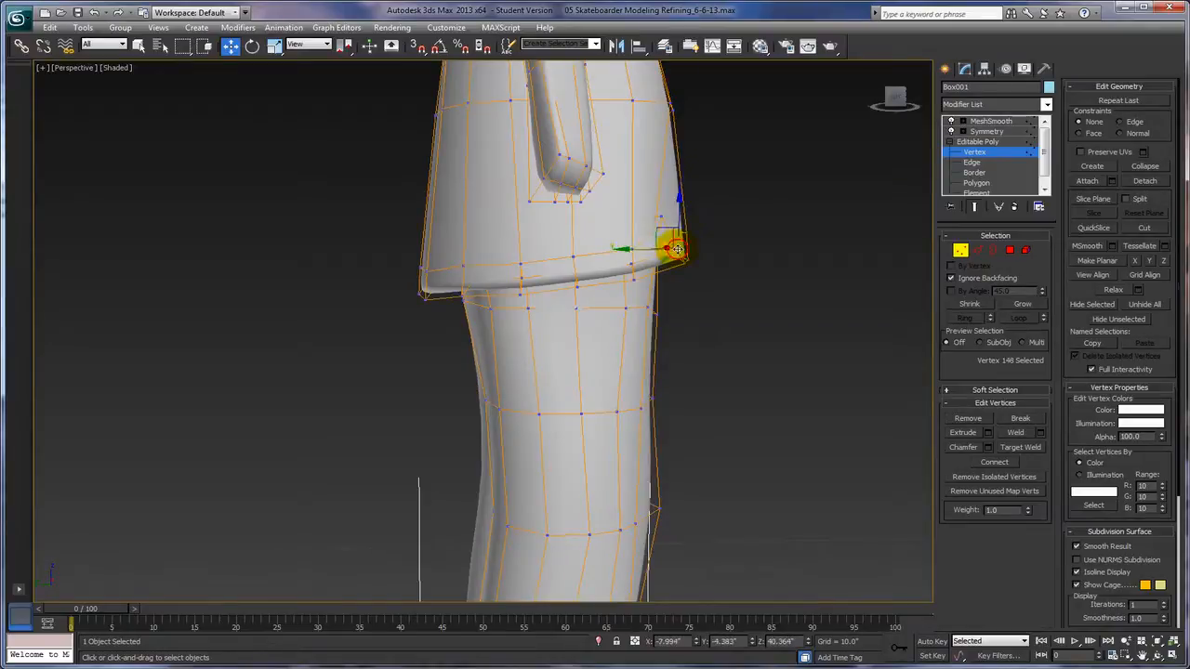
drag(642, 249, 630, 252)
click(653, 217)
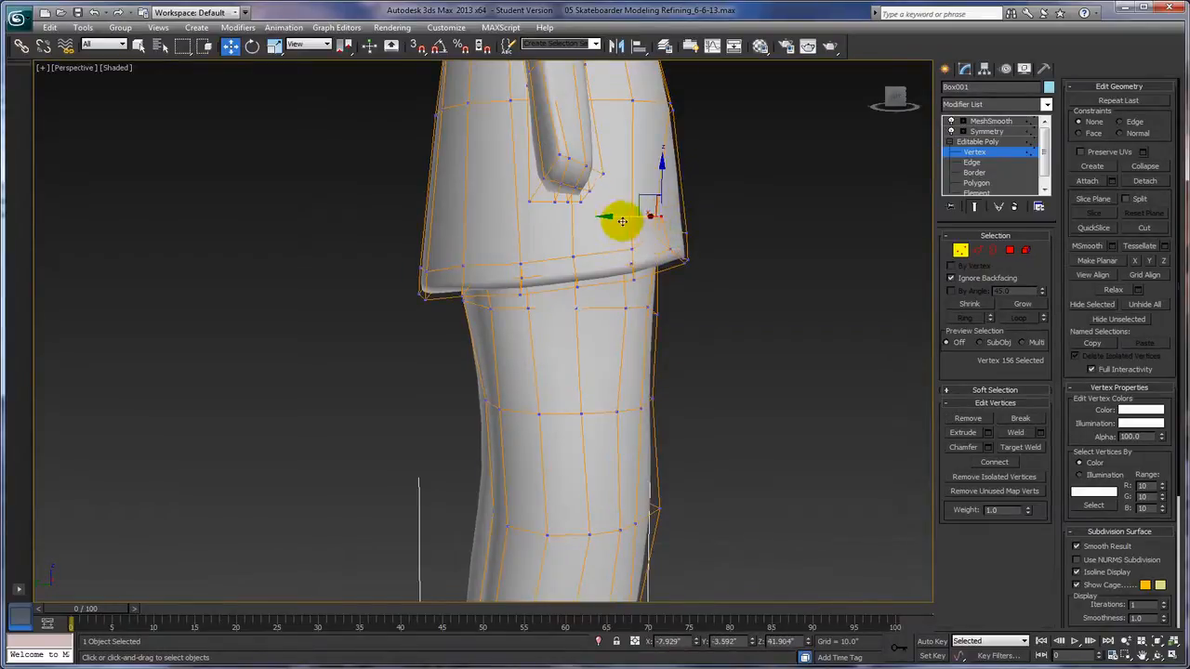
drag(623, 217, 644, 230)
click(643, 233)
alt+middle_drag(655, 230, 736, 296)
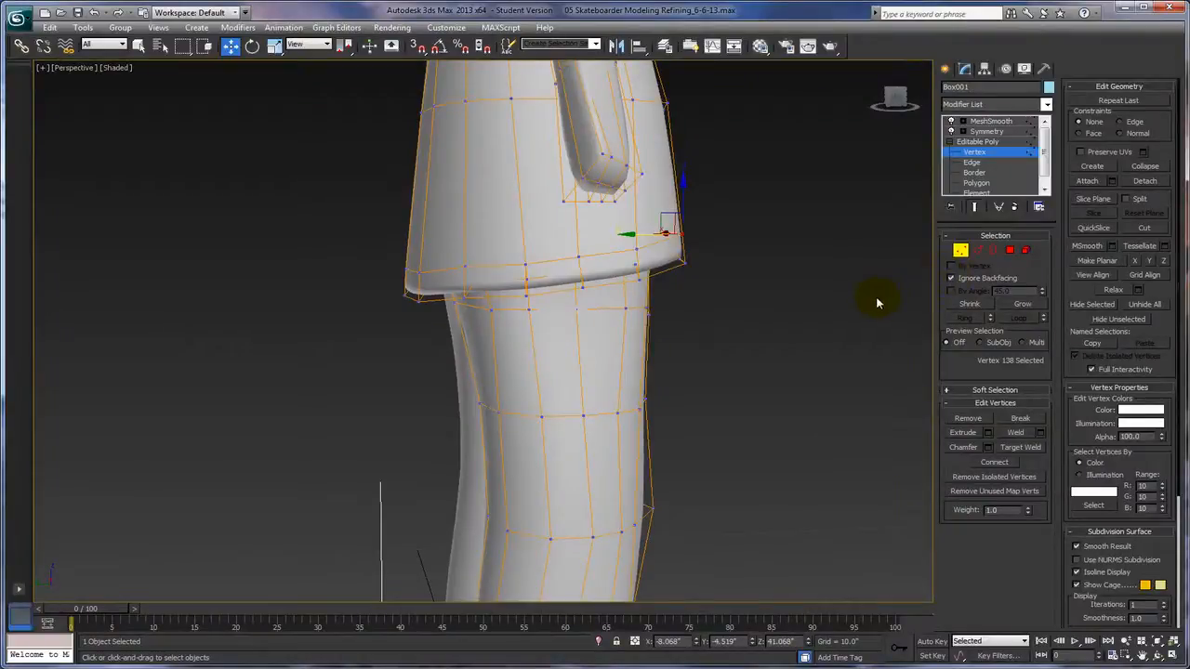
Fence-select the nine vertices in the row just above the shirt hem and lower them to about Z 39.34
alt+middle_drag(875, 300, 858, 300)
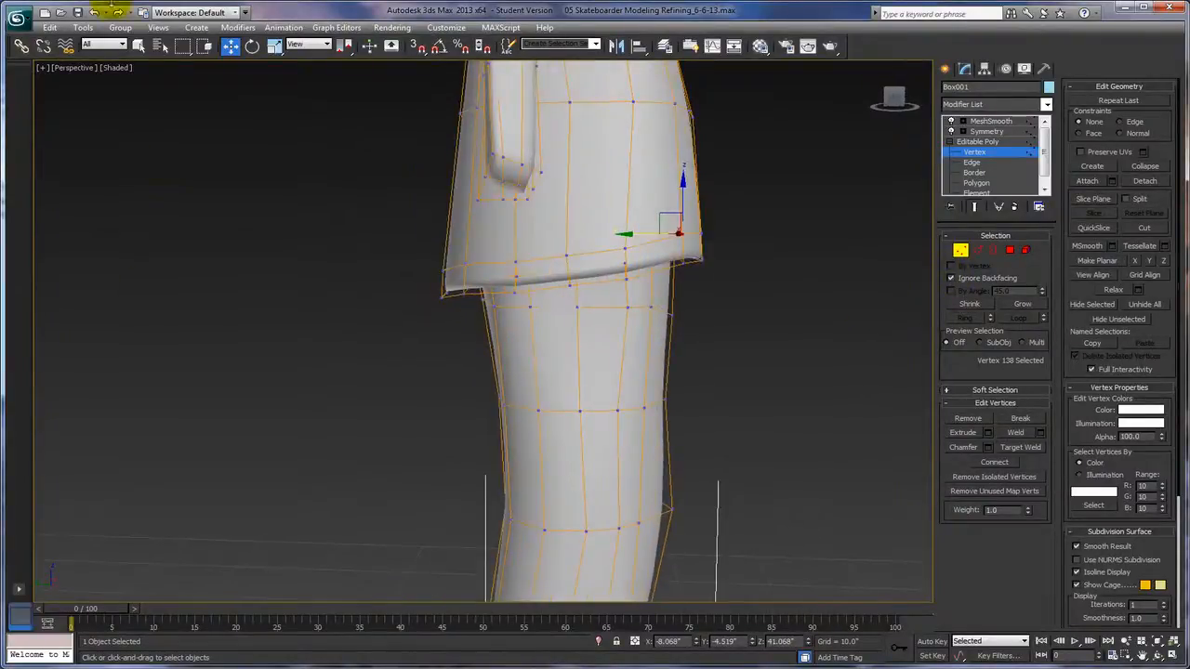
drag(183, 51, 183, 95)
mouse_move(451, 258)
mouse_down()
mouse_move(645, 210)
mouse_move(711, 219)
mouse_move(680, 242)
mouse_move(471, 280)
mouse_up()
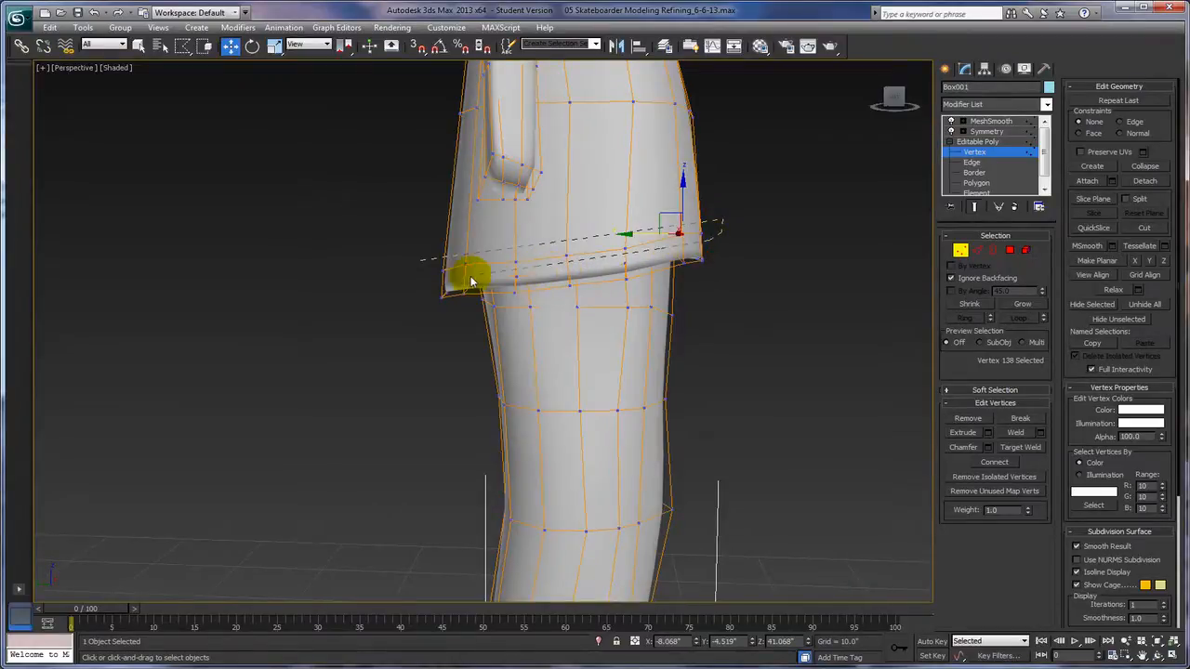
click(419, 260)
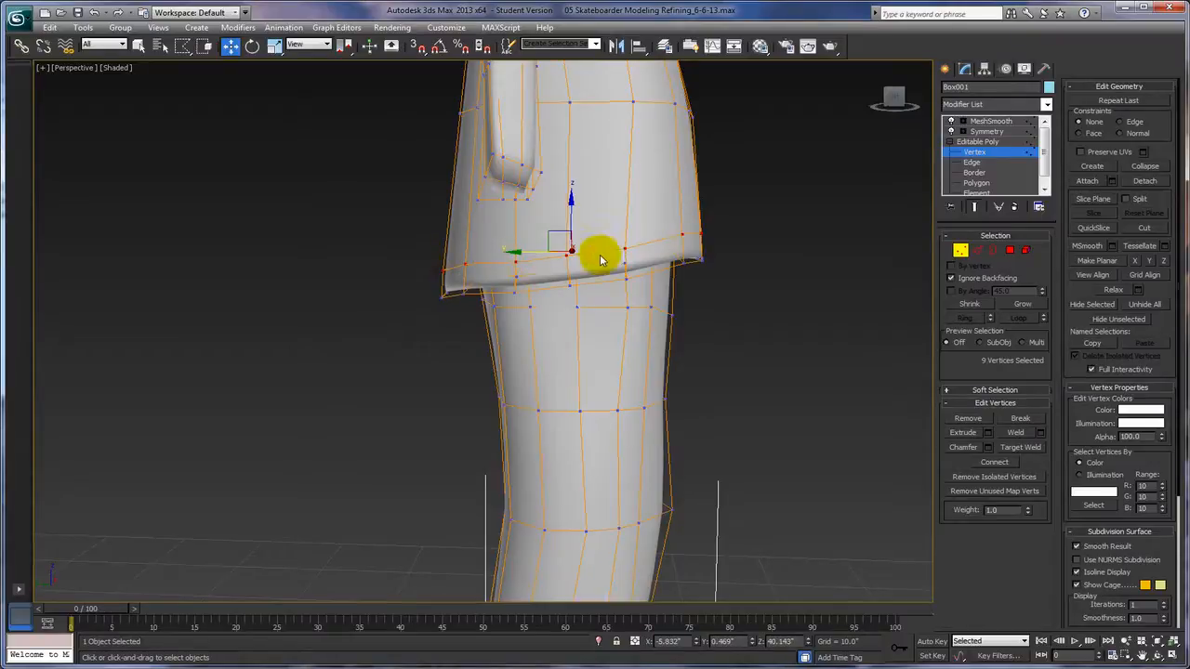
drag(569, 204, 570, 225)
Examine the shirt hem and the whole character's silhouette from several sides
alt+middle_drag(733, 291, 657, 300)
alt+middle_drag(321, 242, 567, 355)
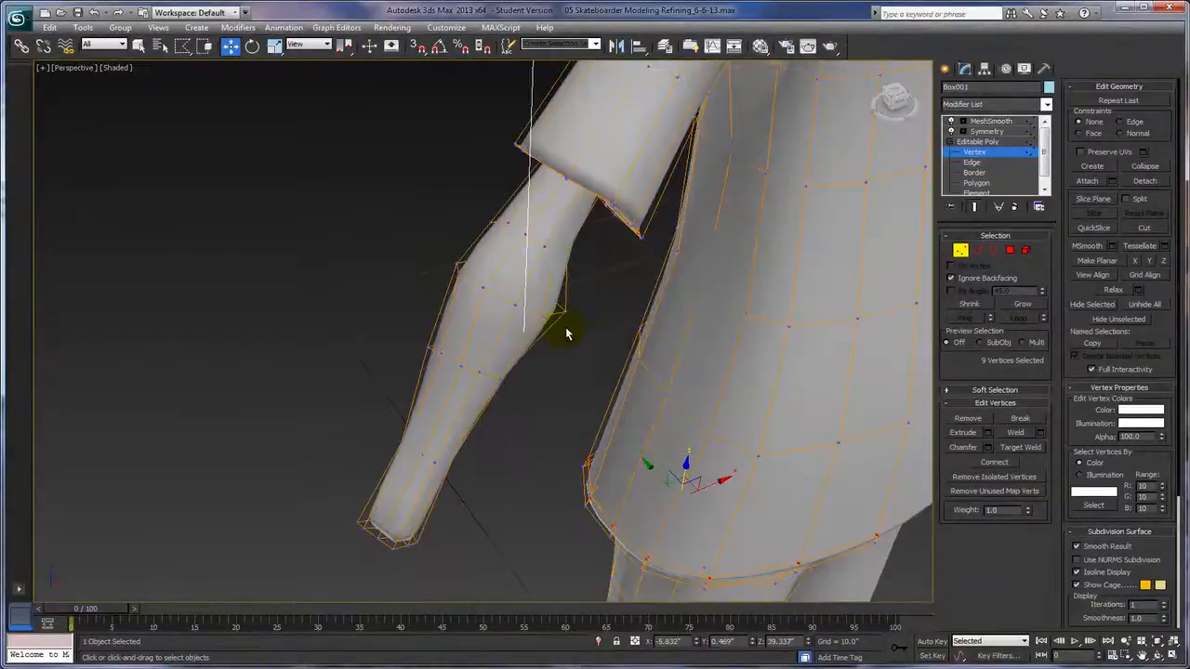
alt+middle_drag(570, 172, 641, 348)
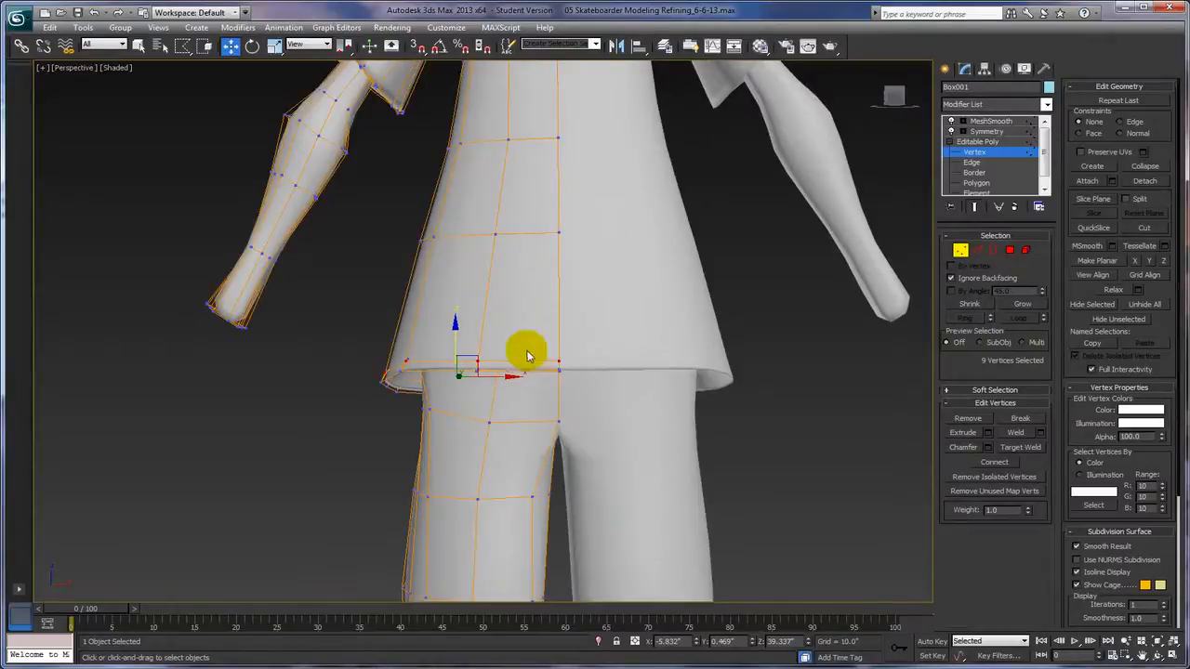
scroll(775, 266, down, 5)
alt+middle_drag(664, 407, 629, 270)
alt+middle_drag(708, 207, 839, 202)
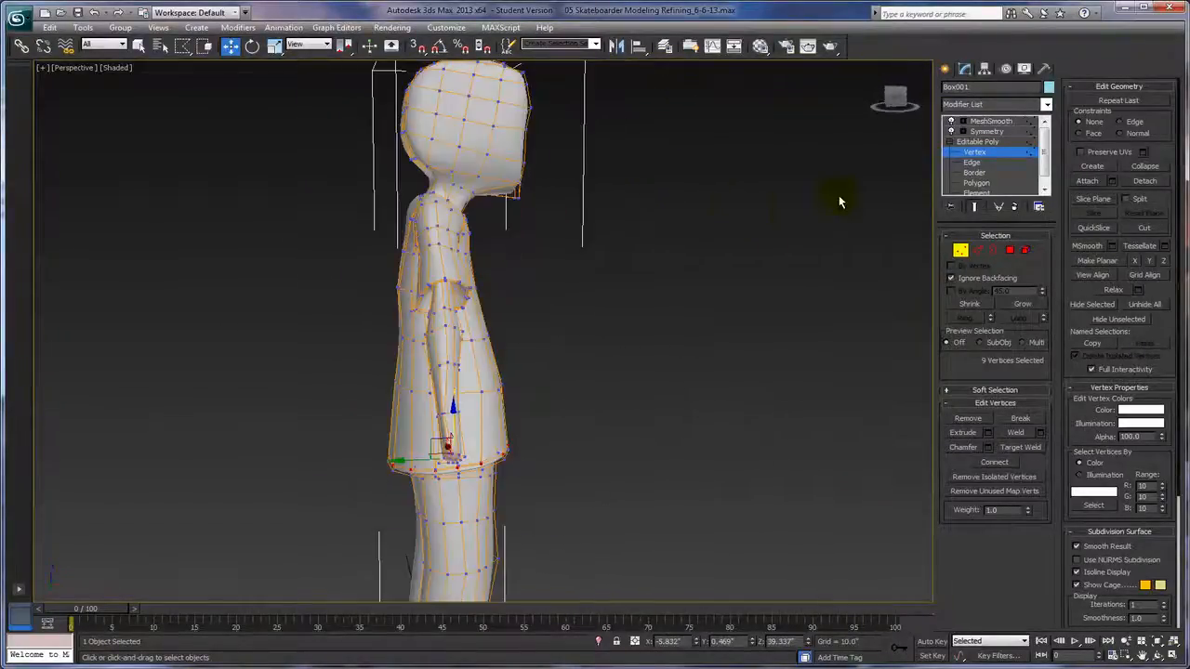
alt+middle_drag(715, 212, 641, 217)
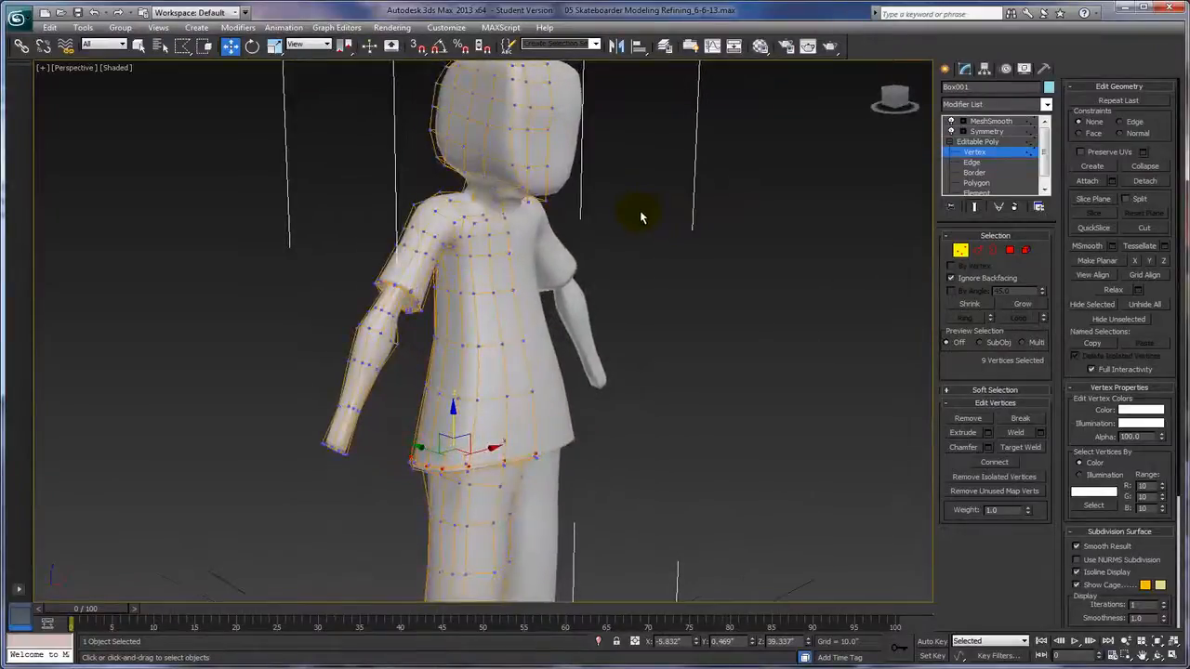